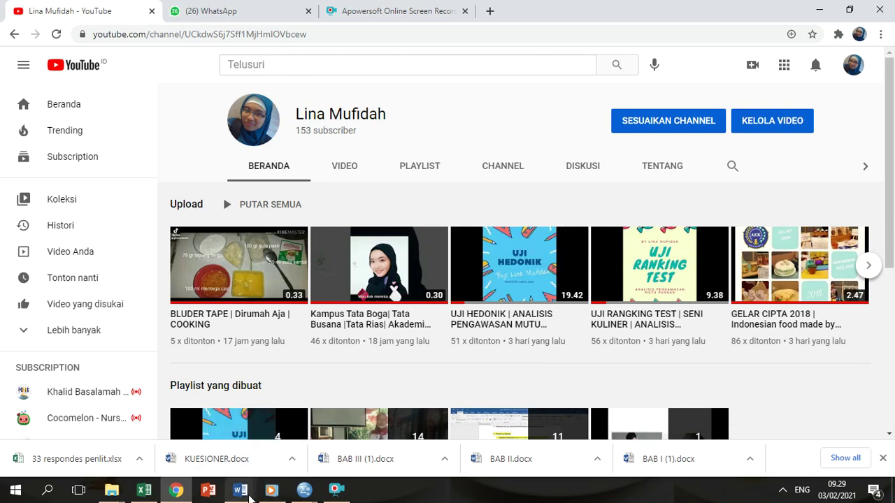
# Step: Switch to the BAB I document in Word and review the lettered list of specific research objectives on page 7
pyautogui.click(249, 494)
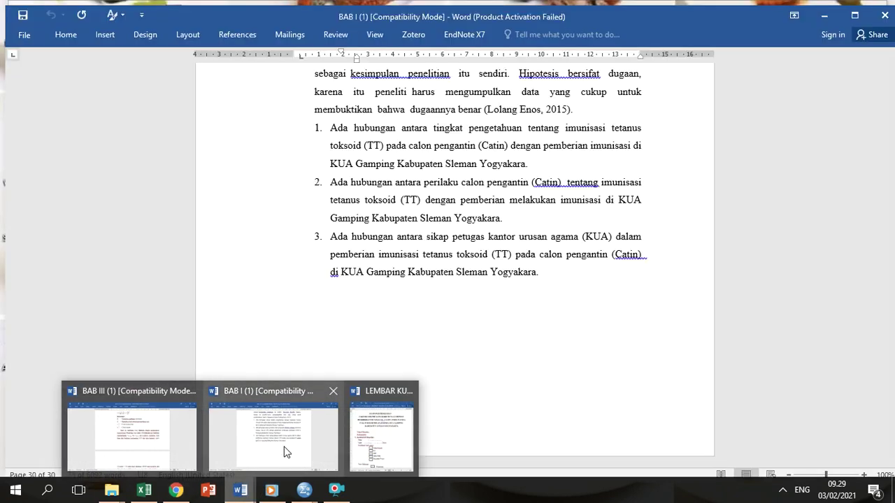
pyautogui.click(284, 452)
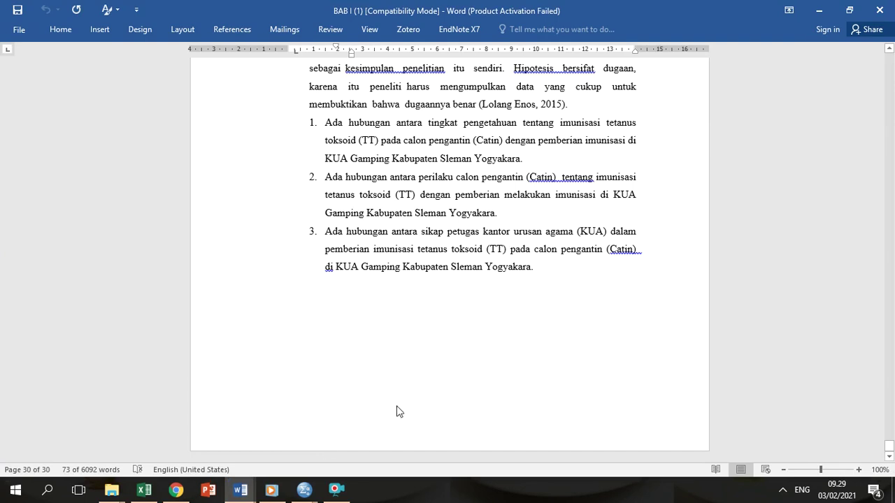
pyautogui.scroll(15, 893, 241)
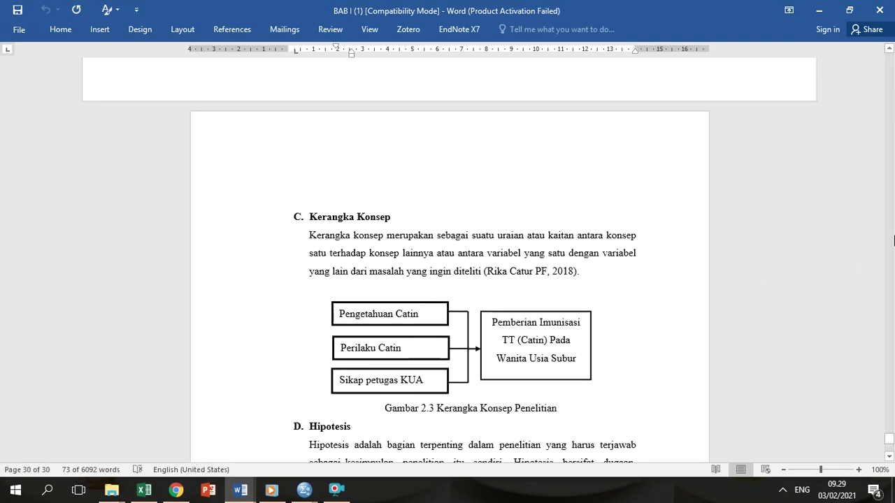
pyautogui.moveTo(889, 433); pyautogui.dragTo(890, 145)
pyautogui.click(553, 158)
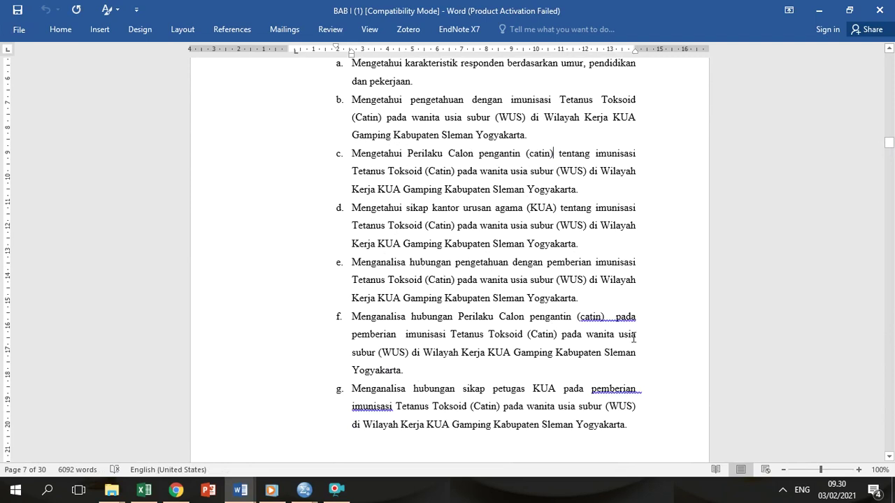
pyautogui.moveTo(352, 264); pyautogui.dragTo(460, 354)
pyautogui.click(415, 436)
# Step: Switch to the BAB IV workbook in Excel and copy the Umur, Pendidikan and Pekerjaan values of all 33 respondents, without headings
pyautogui.click(147, 491)
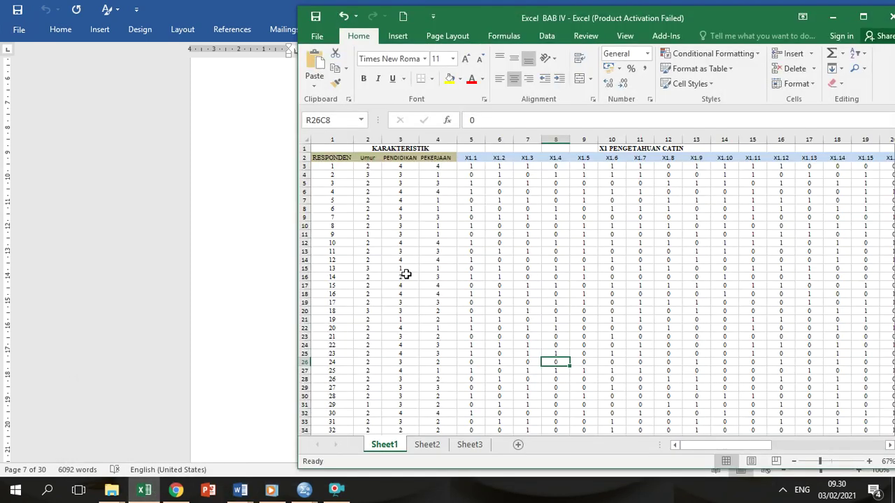
pyautogui.click(404, 275)
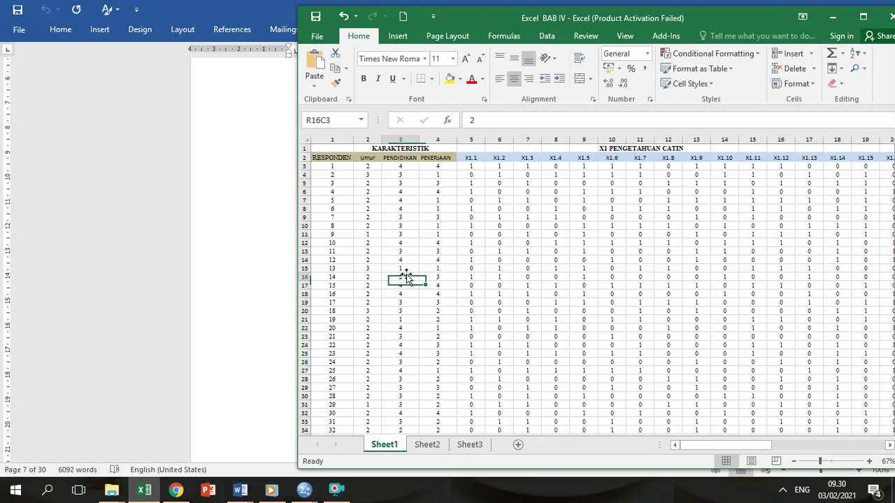
pyautogui.click(370, 165)
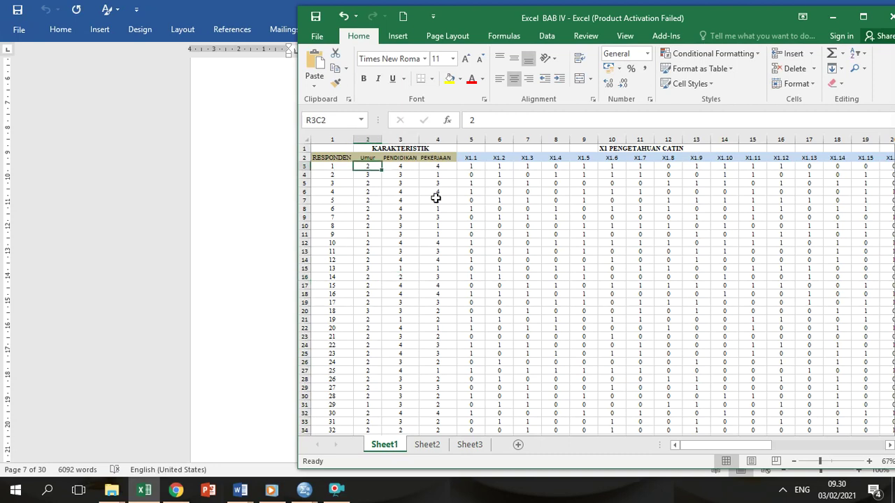
pyautogui.hotkey('shift', 'Right')
pyautogui.hotkey('shift', 'Right')
pyautogui.hotkey('shift', 'Down')
pyautogui.hotkey('shift', 'Down')
pyautogui.hotkey('shift', 'Down')
pyautogui.hotkey('shift', 'Down')
pyautogui.hotkey('shift', 'Down')
pyautogui.hotkey('shift', 'Down')
pyautogui.hotkey('shift', 'Down')
pyautogui.hotkey('shift', 'Down')
pyautogui.hotkey('shift', 'Down')
pyautogui.hotkey('shift', 'Down')
pyautogui.hotkey('shift', 'Down')
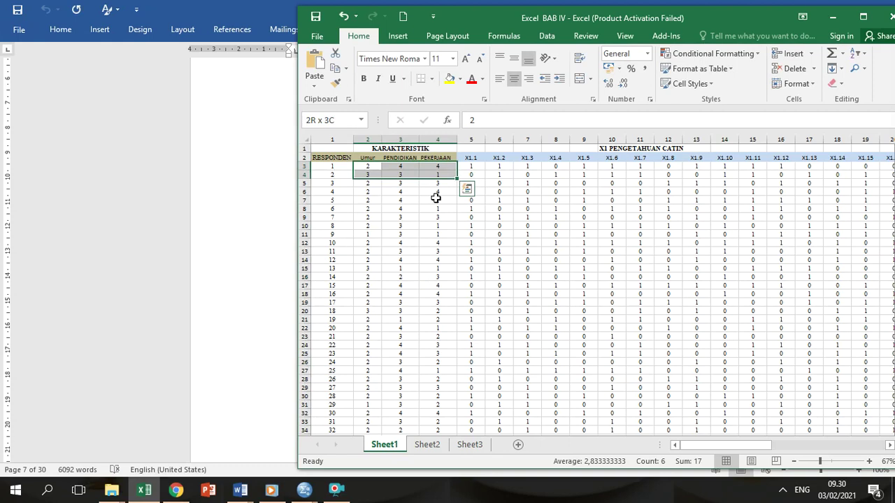
pyautogui.hotkey('shift', 'Down')
pyautogui.hotkey('shift', 'Down')
pyautogui.hotkey('shift', 'Down')
pyautogui.hotkey('shift', 'Down')
pyautogui.hotkey('shift', 'Down')
pyautogui.hotkey('shift', 'Down')
pyautogui.hotkey('shift', 'Down')
pyautogui.hotkey('shift', 'Down')
pyautogui.hotkey('shift', 'Down')
pyautogui.hotkey('shift', 'Down')
pyautogui.hotkey('shift', 'Down')
pyautogui.hotkey('shift', 'Down')
pyautogui.hotkey('shift', 'Down')
pyautogui.hotkey('shift', 'Down')
pyautogui.hotkey('shift', 'Down')
pyautogui.hotkey('shift', 'Down')
pyautogui.hotkey('shift', 'Down')
pyautogui.hotkey('shift', 'Down')
pyautogui.hotkey('shift', 'Down')
pyautogui.hotkey('shift', 'Down')
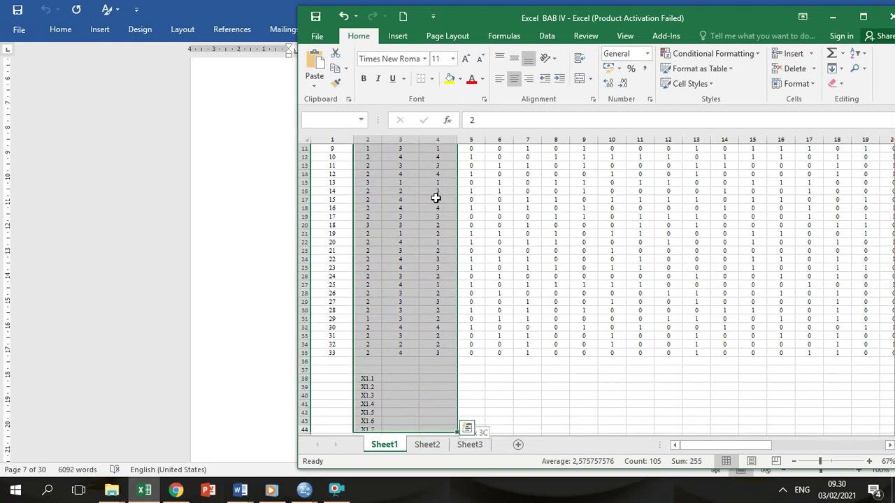
pyautogui.hotkey('shift', 'Up')
pyautogui.hotkey('shift', 'Up')
pyautogui.hotkey('shift', 'Up')
pyautogui.hotkey('shift', 'Up')
pyautogui.hotkey('shift', 'Up')
pyautogui.hotkey('shift', 'Up')
pyautogui.hotkey('shift', 'Up')
pyautogui.hotkey('shift', 'Up')
pyautogui.hotkey('shift', 'Up')
pyautogui.hotkey('shift', 'Down')
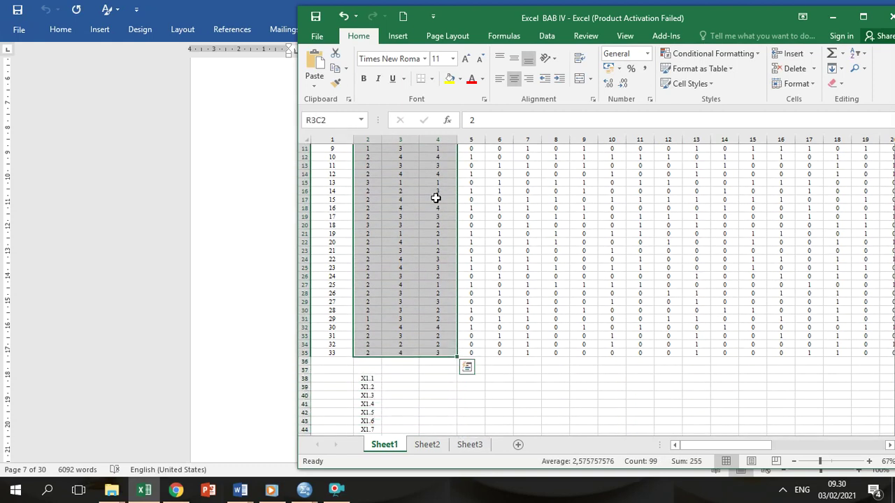
pyautogui.hotkey('ctrl', 'c')
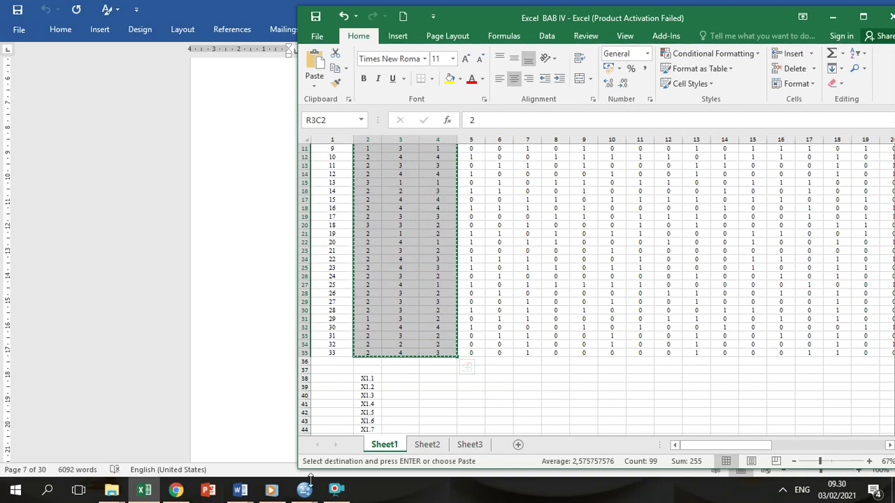
# Step: Switch to the SPSS Data Editor and paste the copied characteristics data starting at the first cell of the empty dataset
pyautogui.moveTo(308, 493)
pyautogui.click(262, 434)
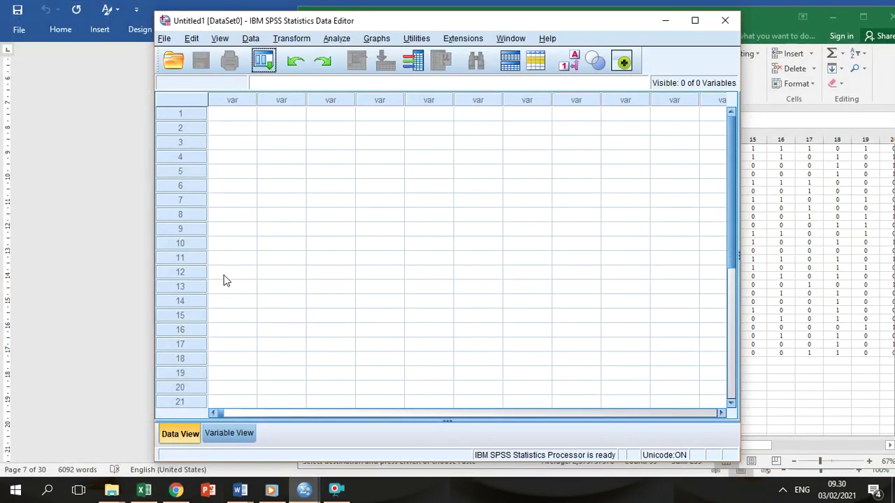
pyautogui.click(245, 119)
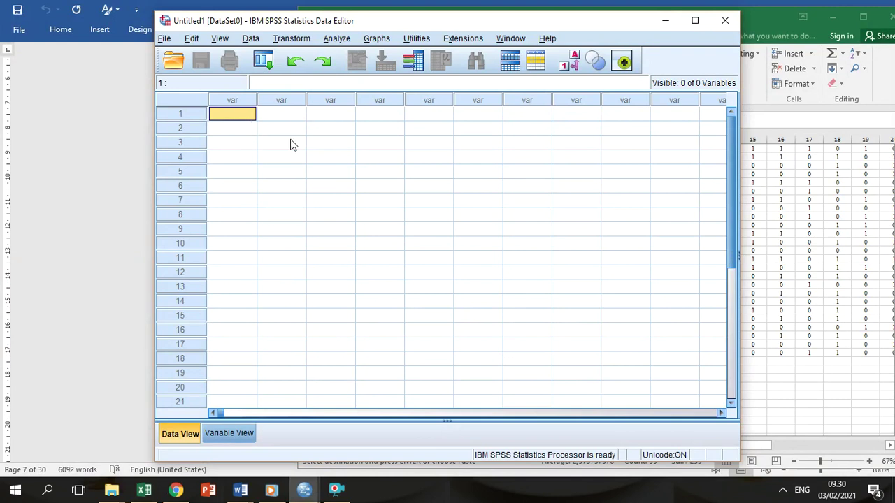
# Step: Return to the Excel sheet and examine the rows below the respondent data and the characteristics column headings
pyautogui.click(755, 180)
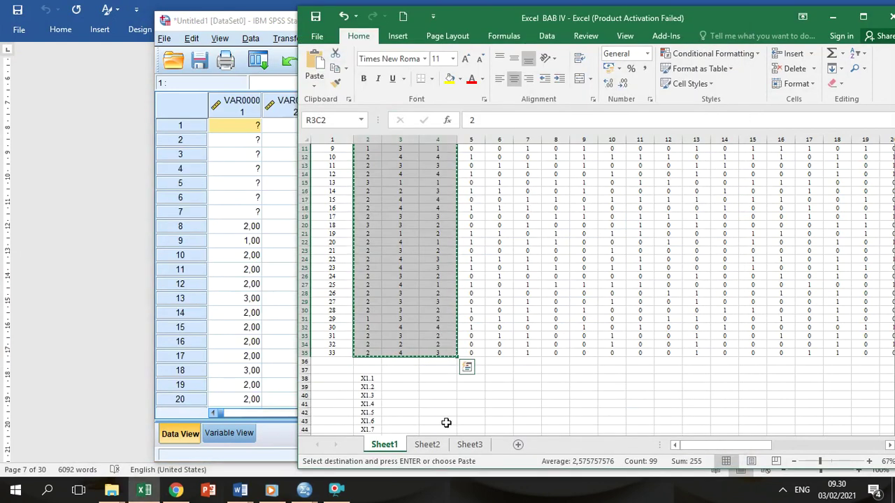
pyautogui.click(404, 421)
pyautogui.press('Down')
pyautogui.press('Down')
pyautogui.press('Down')
pyautogui.press('Down')
pyautogui.press('Down')
pyautogui.press('Down')
pyautogui.press('Down')
pyautogui.press('Down')
pyautogui.press('Down')
pyautogui.press('Down')
pyautogui.press('Down')
pyautogui.press('Down')
pyautogui.press('Down')
pyautogui.press('Down')
pyautogui.press('Down')
pyautogui.press('Down')
pyautogui.press('Down')
pyautogui.press('Down')
pyautogui.press('Down')
pyautogui.press('Down')
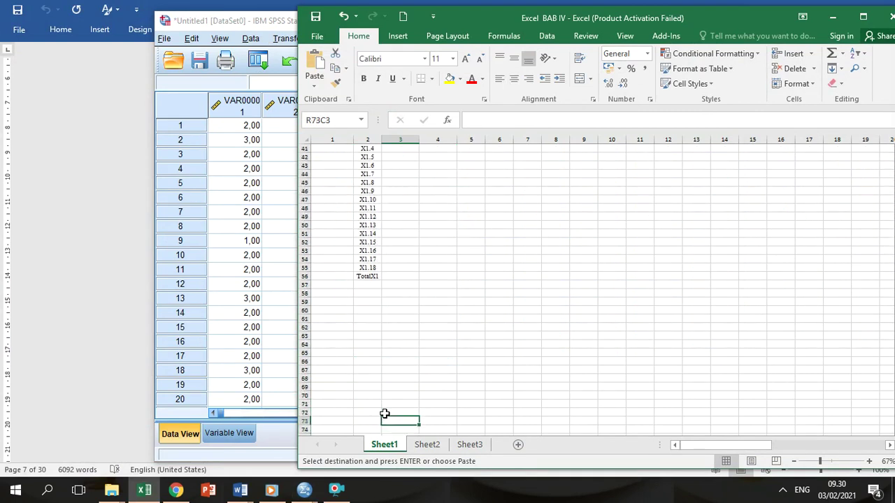
pyautogui.press('Up')
pyautogui.press('Up')
pyautogui.press('Up')
pyautogui.press('Up')
pyautogui.press('Up')
pyautogui.press('Up')
pyautogui.press('Up')
pyautogui.press('Up')
pyautogui.press('Up')
pyautogui.press('Up')
pyautogui.press('Up')
pyautogui.press('Up')
pyautogui.press('Up')
pyautogui.press('Up')
pyautogui.press('Up')
pyautogui.press('Up')
pyautogui.press('Up')
pyautogui.press('Up')
pyautogui.press('Up')
pyautogui.press('Up')
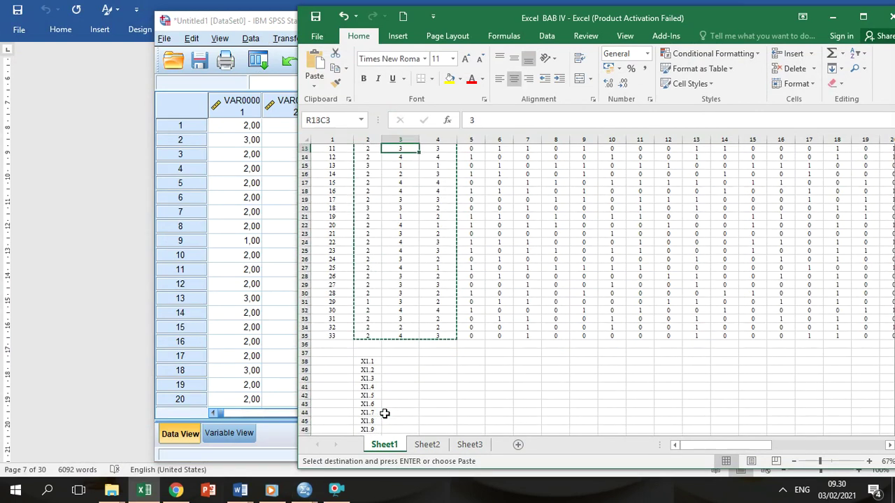
pyautogui.press('Up')
pyautogui.press('Up')
pyautogui.press('Up')
pyautogui.press('Up')
pyautogui.press('Up')
pyautogui.press('Up')
pyautogui.press('Up')
pyautogui.press('Up')
pyautogui.press('Up')
pyautogui.press('Up')
pyautogui.press('Up')
pyautogui.press('Up')
# Step: Switch back to SPSS and give the first variable the label Umur in Variable View
pyautogui.click(290, 357)
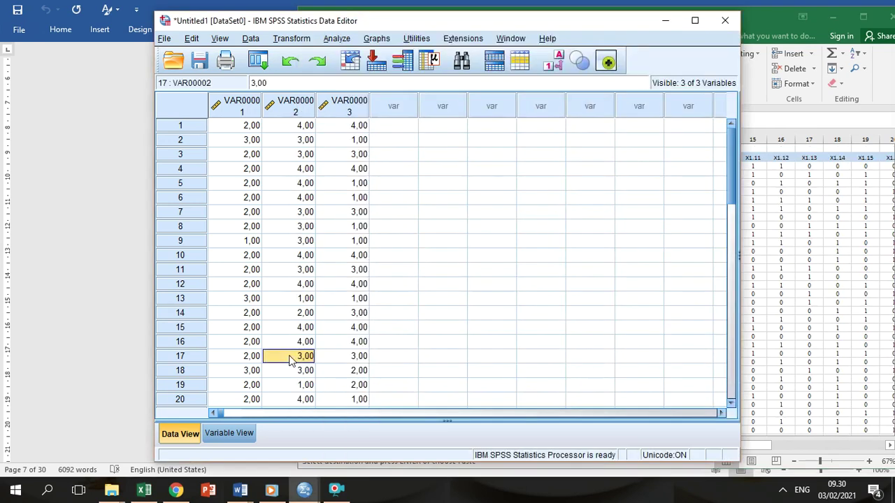
pyautogui.click(242, 433)
pyautogui.click(437, 96)
pyautogui.write('Umur')
pyautogui.press('Return')
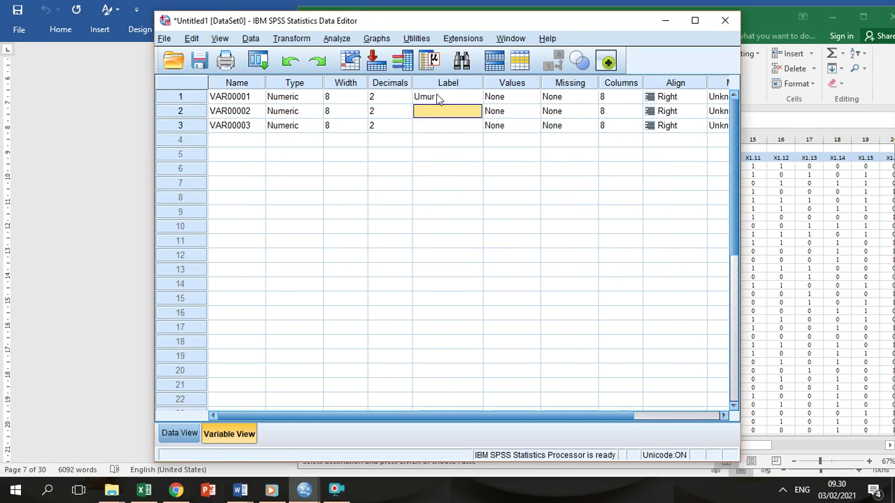
# Step: Check the headings in Excel, and label the second SPSS variable Pendidikan and the third Pekerjaan
pyautogui.click(795, 187)
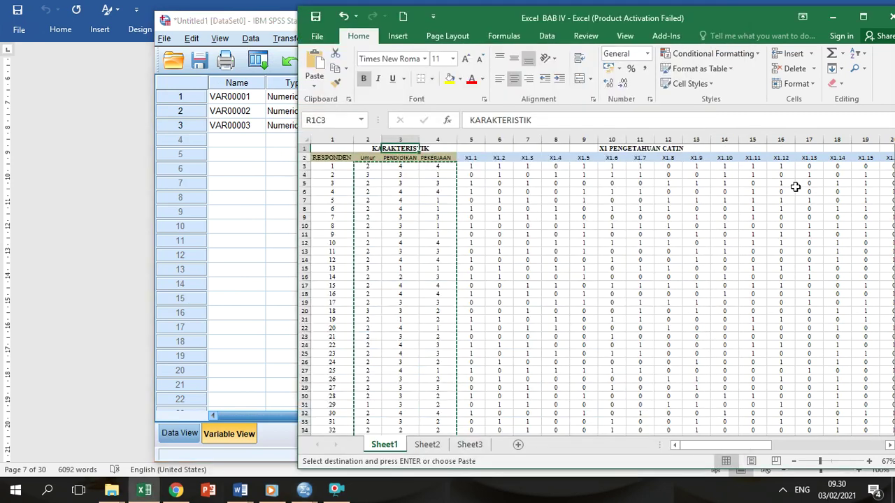
pyautogui.click(284, 168)
pyautogui.click(453, 112)
pyautogui.write('P')
pyautogui.press('Return')
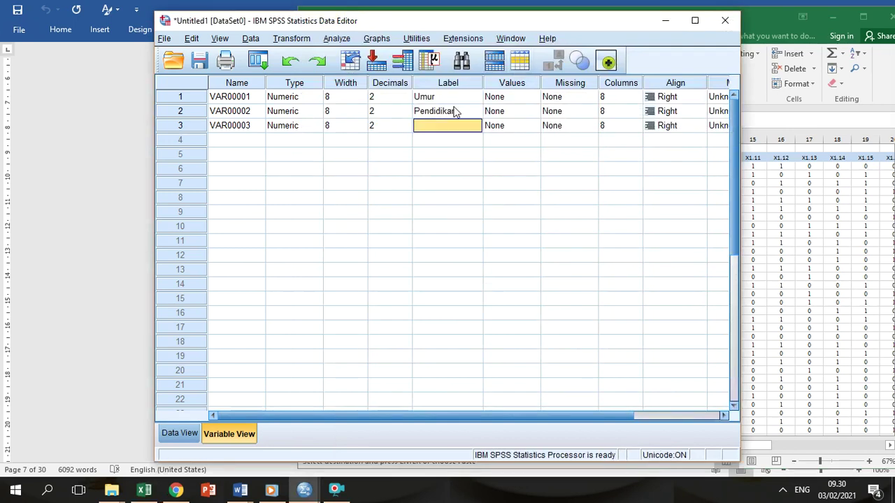
pyautogui.write('Pekerjaan')
pyautogui.click(478, 111)
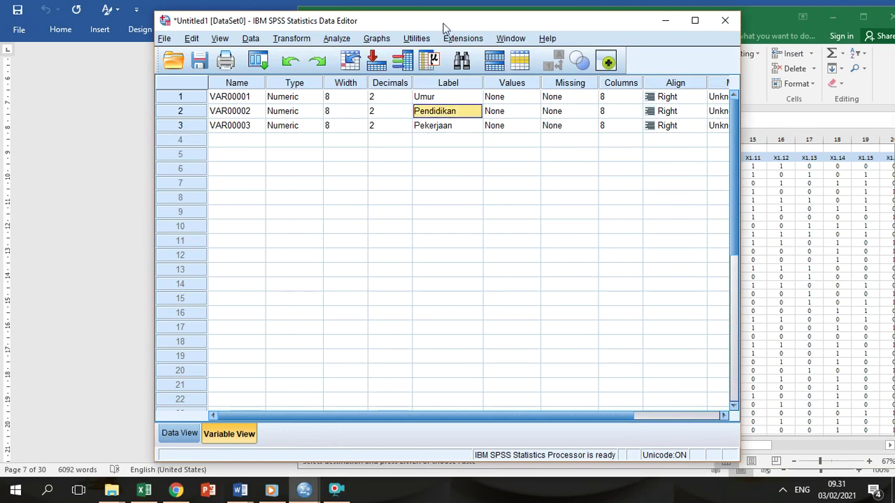
# Step: Arrange SPSS beside the LEMBAR KUISIONER PENELITIAN document in Word and compare its respondent characteristics section with the codes in Excel
pyautogui.moveTo(443, 26); pyautogui.dragTo(596, 44)
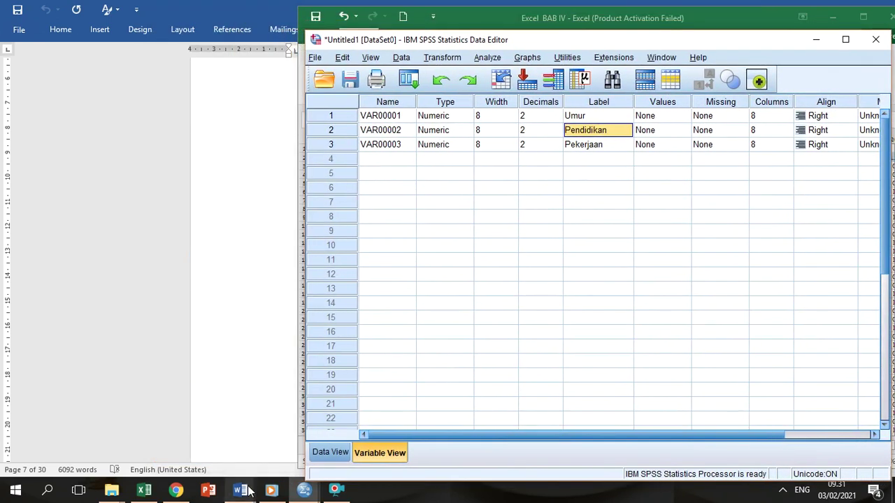
pyautogui.moveTo(240, 488)
pyautogui.click(367, 437)
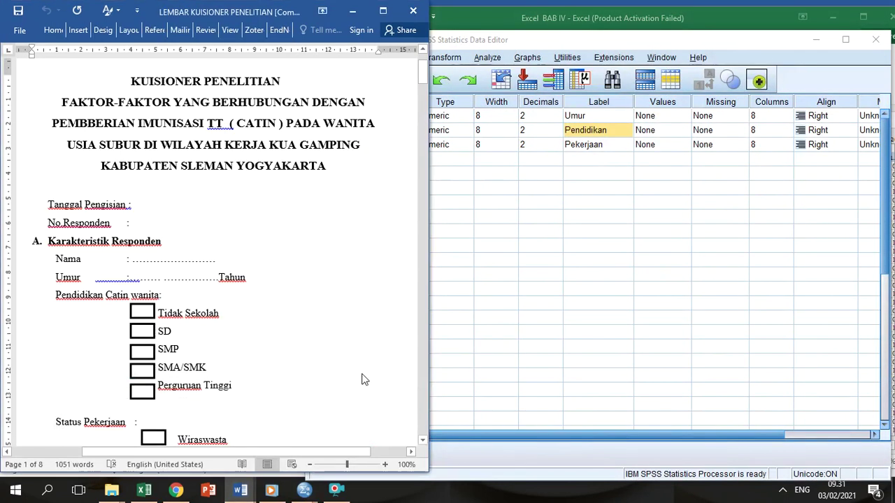
pyautogui.click(422, 442)
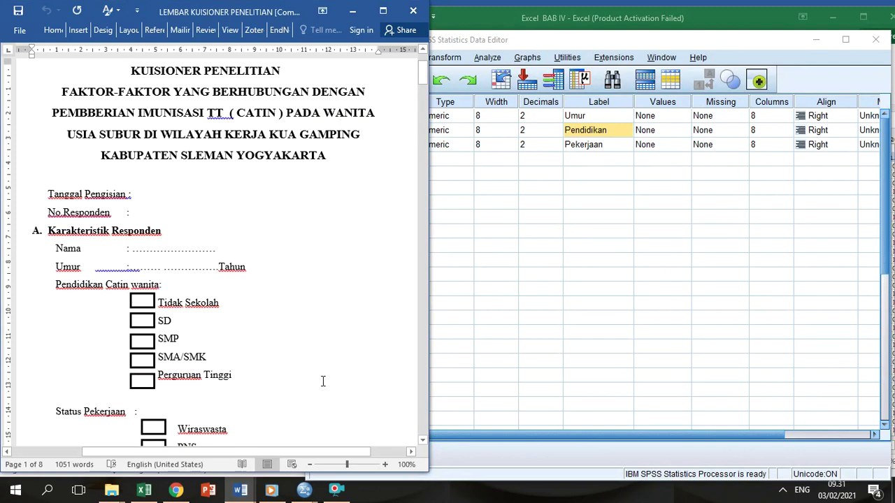
pyautogui.click(145, 490)
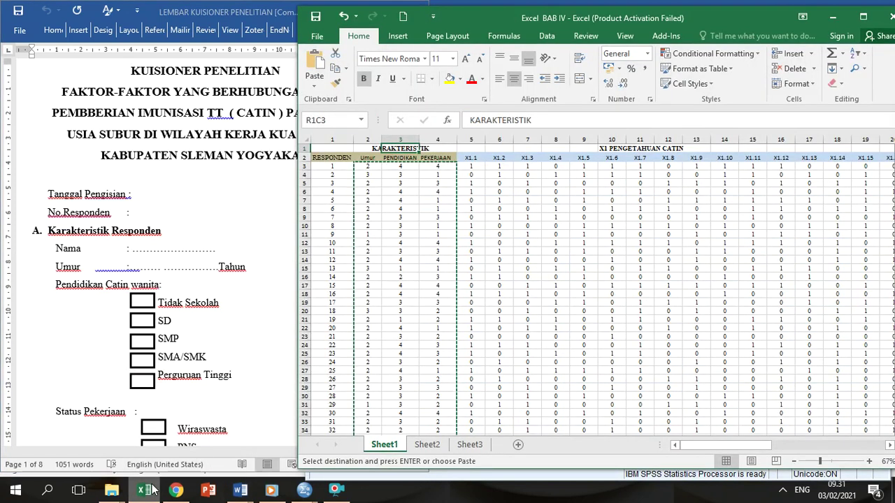
pyautogui.click(149, 490)
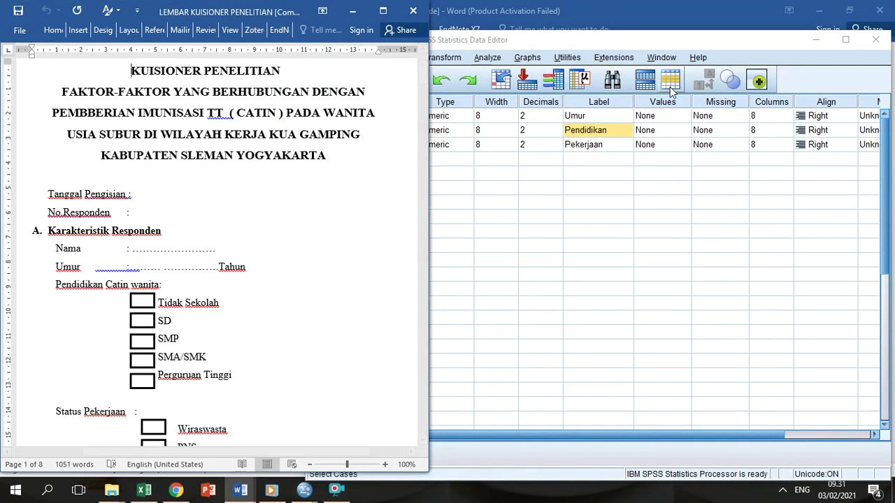
# Step: Define the value labels for Umur in SPSS: 1 = "<20 Tahun", 2 = "20-35 Tahun" and 3 = ">35 Tahun"
pyautogui.click(678, 119)
pyautogui.click(685, 118)
pyautogui.write('1')
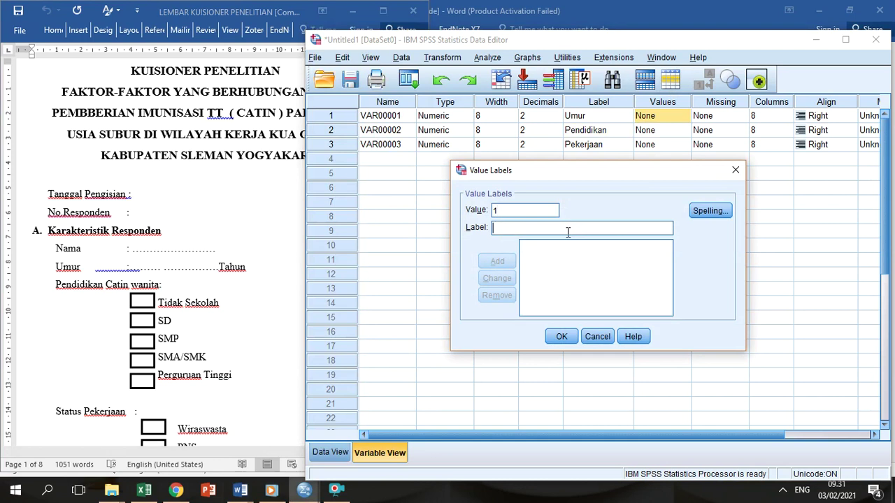
pyautogui.click(567, 232)
pyautogui.write('<20 Tahun')
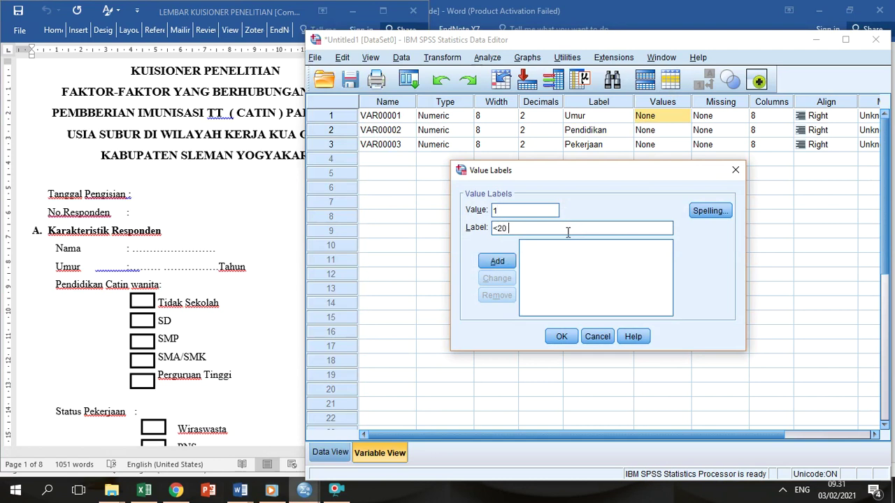
pyautogui.click(505, 262)
pyautogui.write('2')
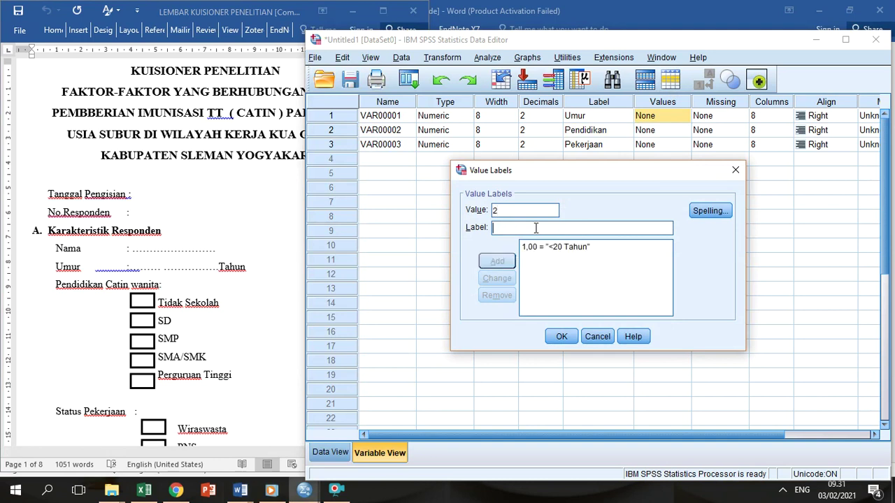
pyautogui.click(535, 227)
pyautogui.write('20-35 Tahun')
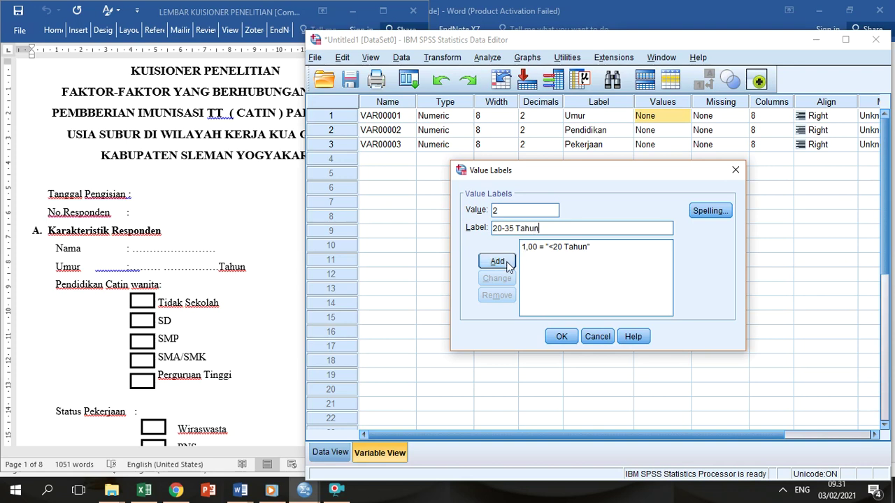
pyautogui.click(508, 264)
pyautogui.write('3')
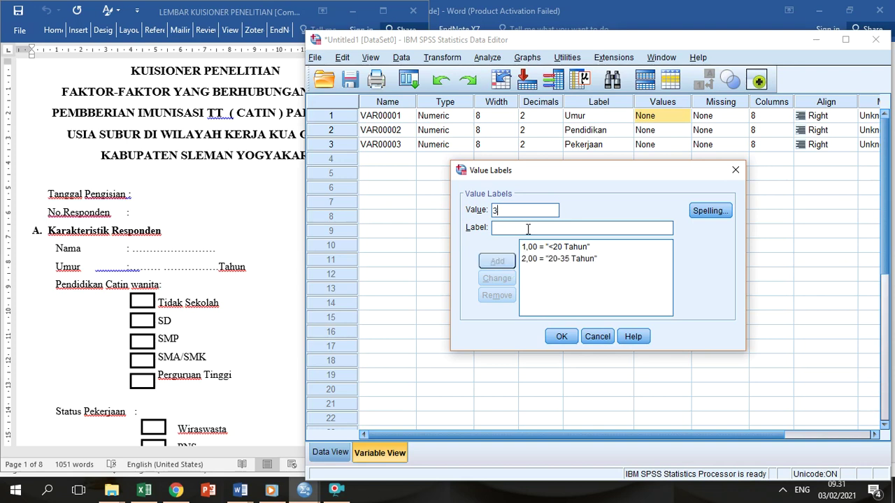
pyautogui.write('>35 Tahun')
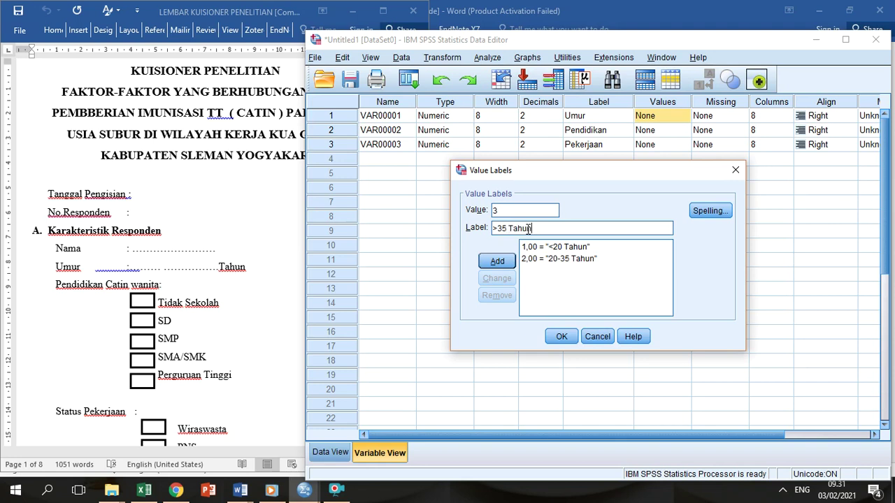
pyautogui.click(503, 263)
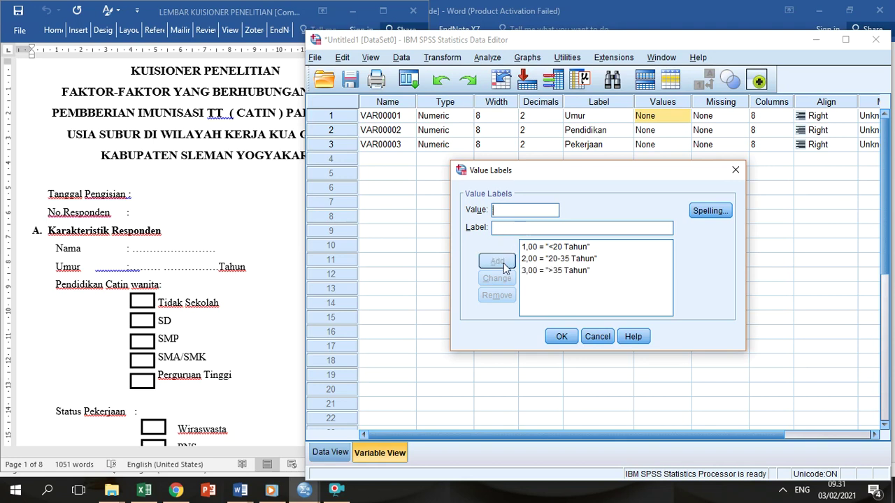
pyautogui.click(563, 336)
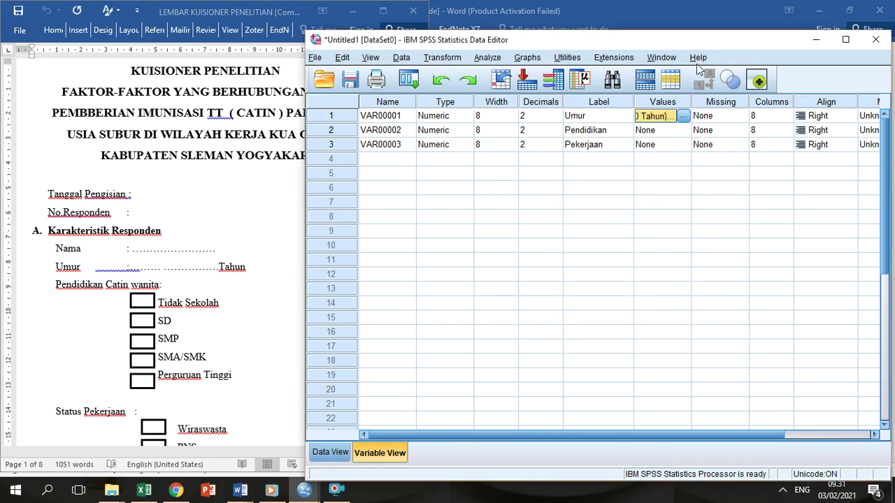
# Step: Check the education codes in Excel, and add the value label 1 = "Tidak Sekolah" for the Pendidikan variable in SPSS
pyautogui.click(681, 130)
pyautogui.click(682, 131)
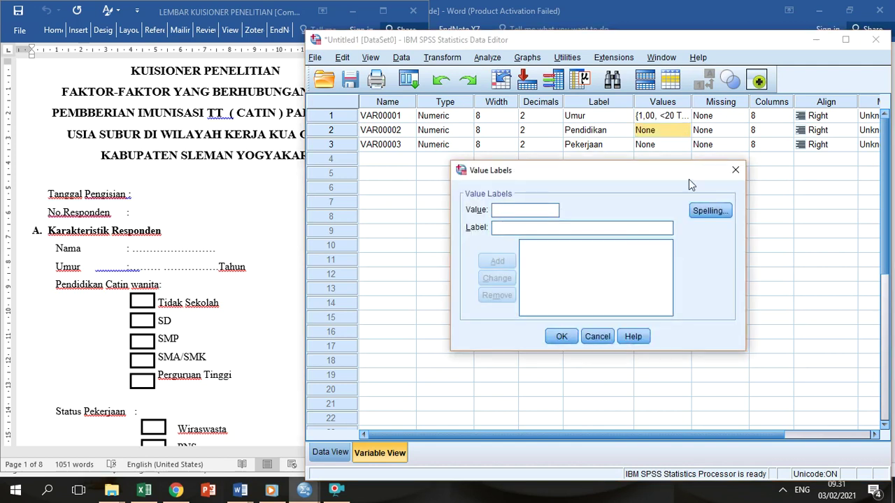
pyautogui.click(732, 170)
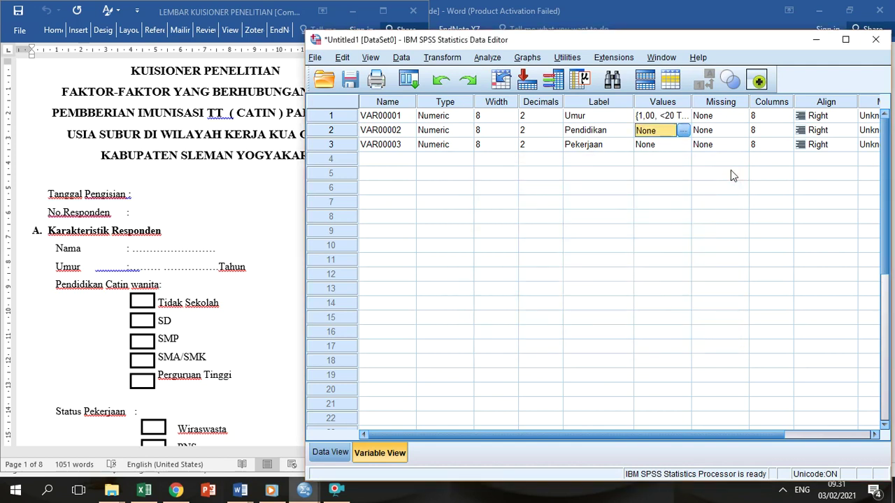
pyautogui.click(682, 131)
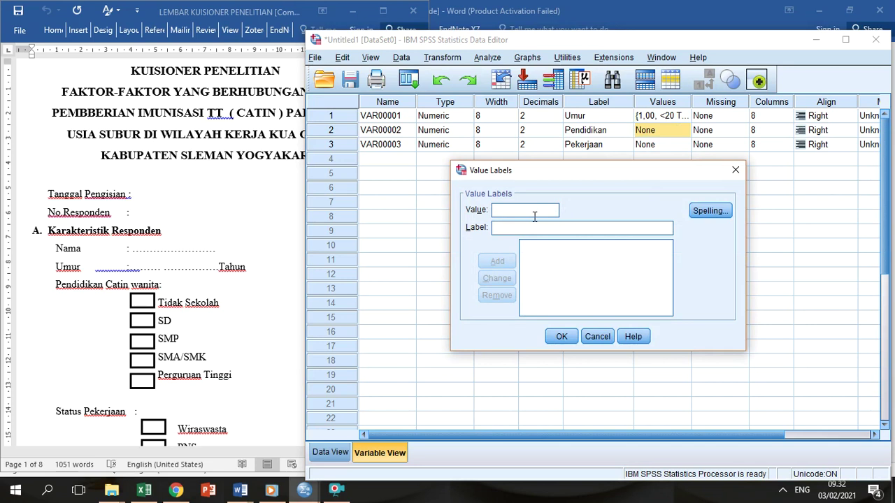
pyautogui.click(133, 496)
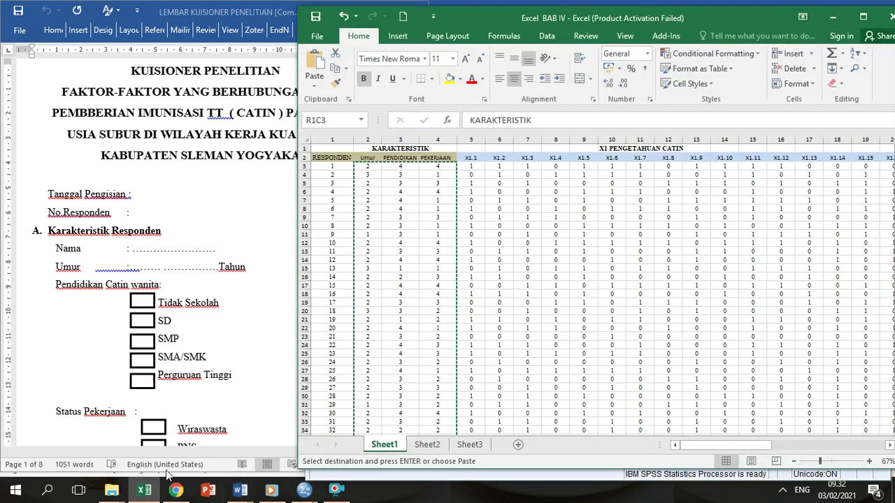
pyautogui.hotkey('alt', 'Tab')
pyautogui.write('1')
pyautogui.click(553, 225)
pyautogui.write('T')
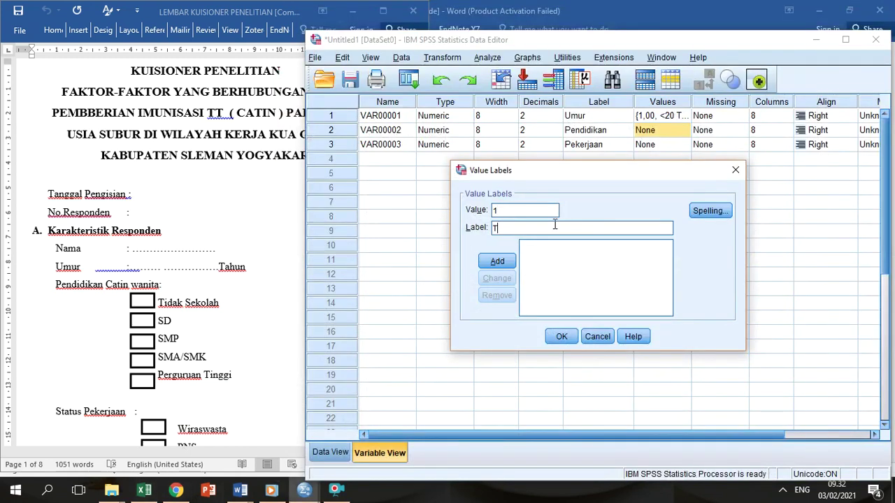
pyautogui.write('idak Sekolah')
pyautogui.click(497, 263)
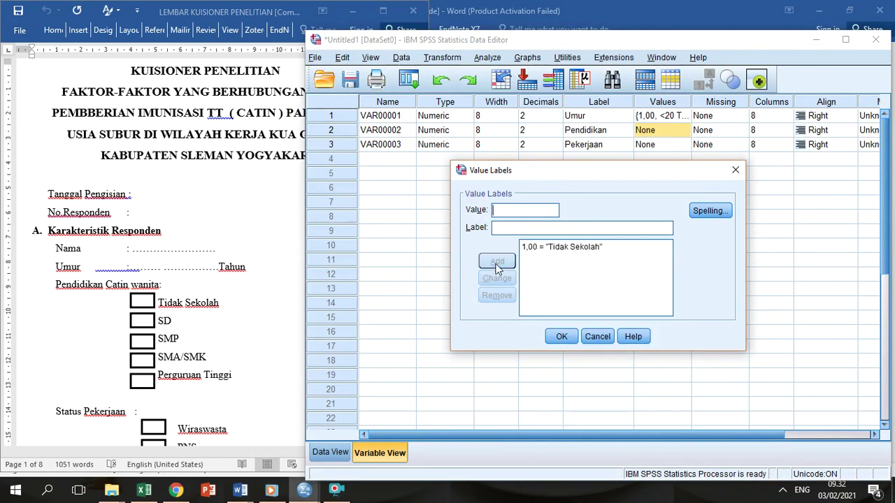
# Step: Add the Pendidikan value labels 2 = "SD" and 3 = "SMP"
pyautogui.write('2')
pyautogui.write('SD')
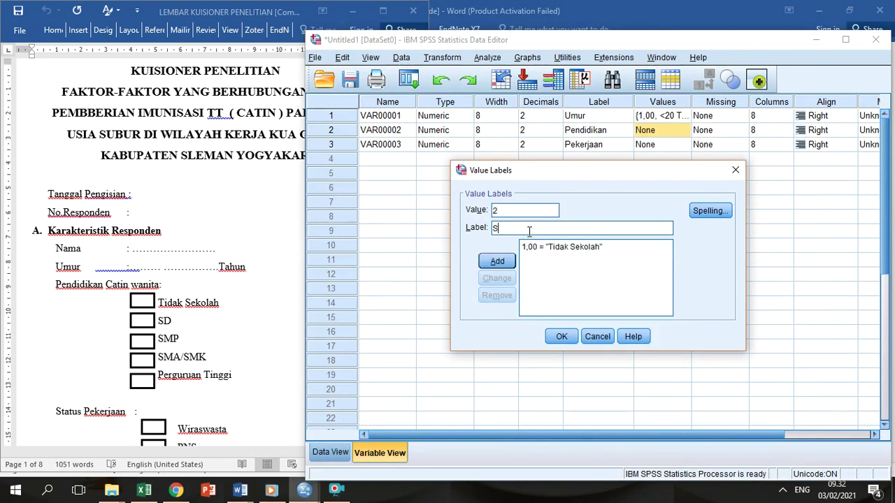
pyautogui.click(498, 261)
pyautogui.write('3')
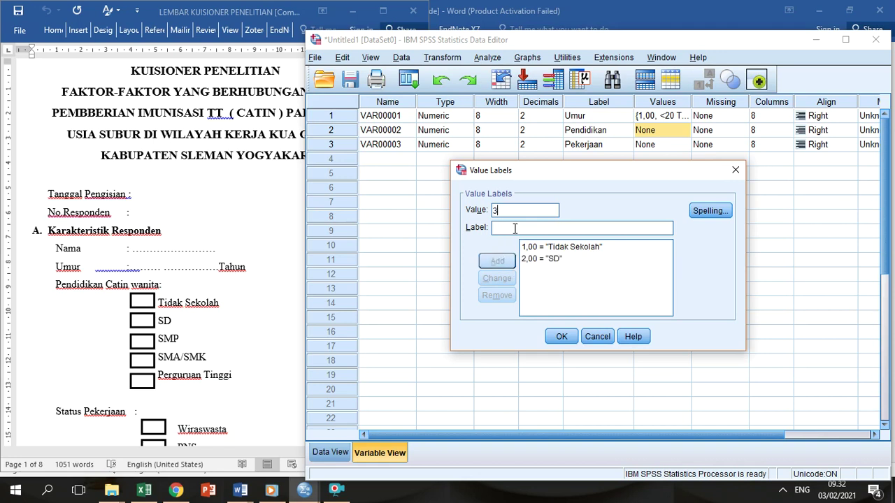
pyautogui.click(514, 228)
pyautogui.write('SMP')
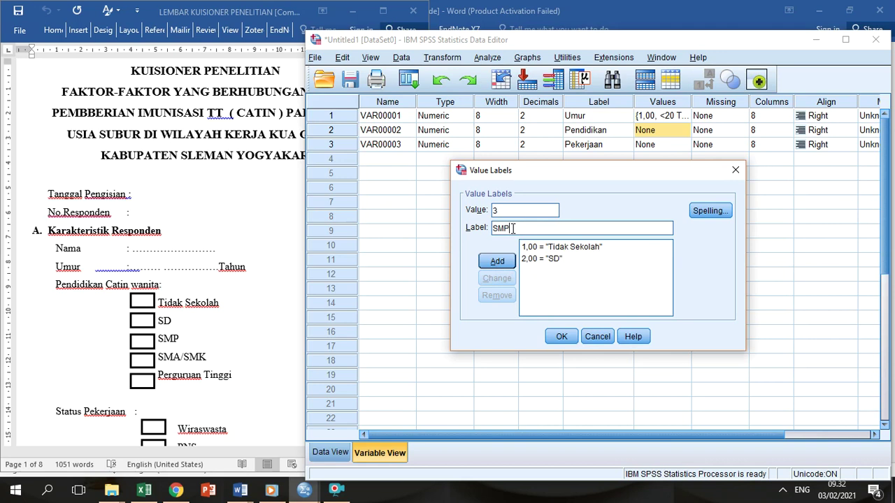
pyautogui.click(498, 262)
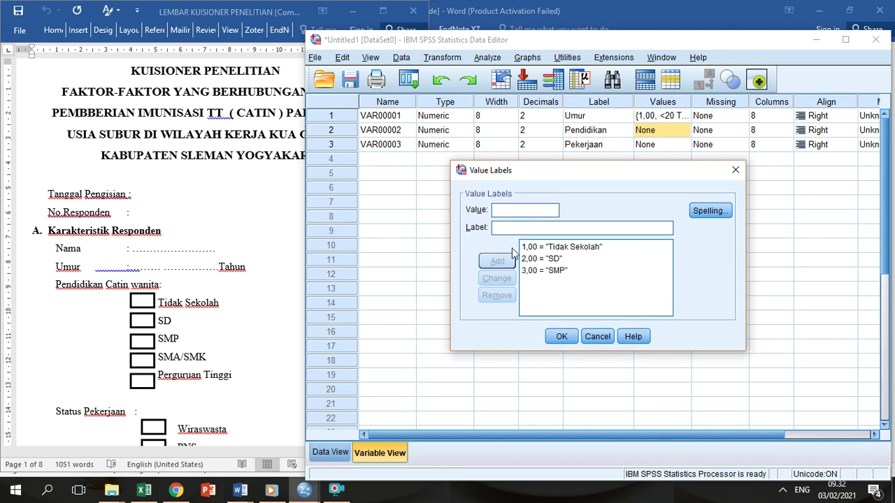
# Step: Complete the Pendidikan value labels with 4 = "SMA/SMK" and 5 = "Perguruan Tinggi"
pyautogui.write('4,00 = "')
pyautogui.write('SMA')
pyautogui.write('/SMK')
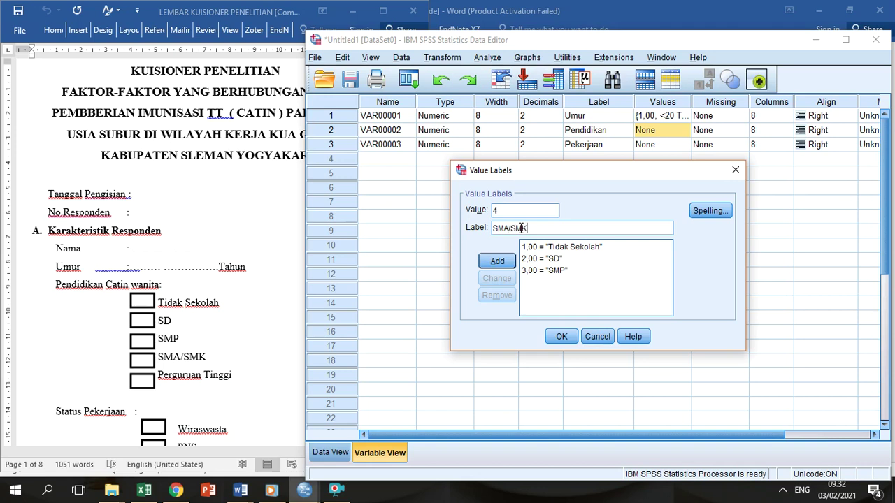
pyautogui.click(508, 262)
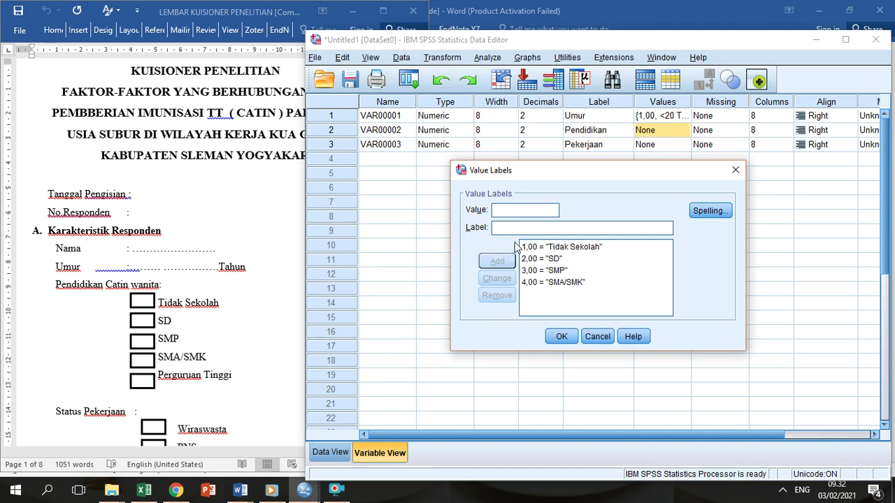
pyautogui.write('5')
pyautogui.write('P')
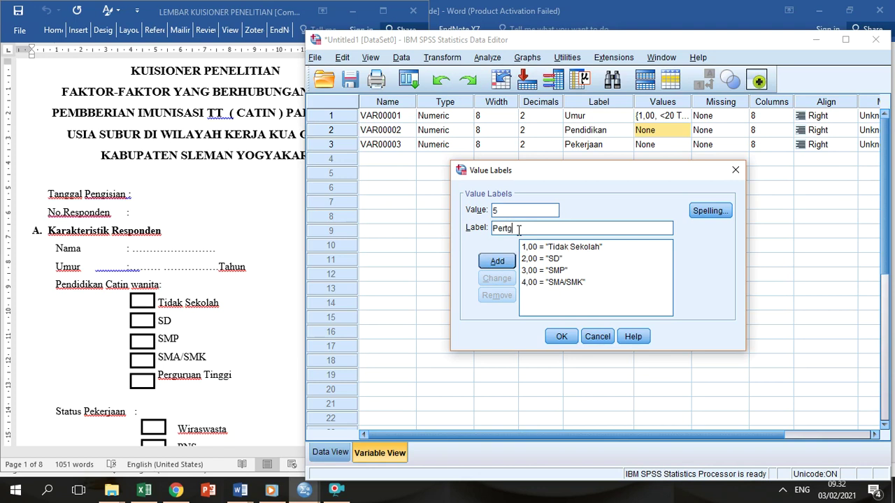
pyautogui.write('erguruan Tinggi')
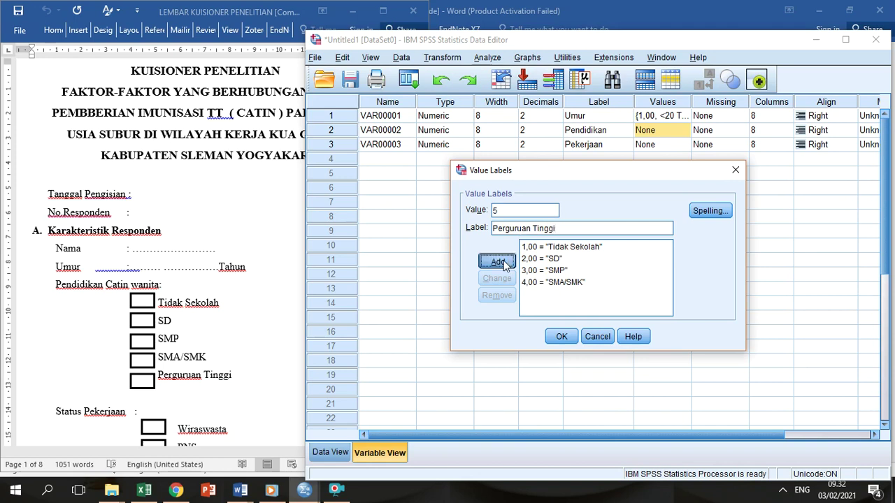
pyautogui.click(504, 264)
pyautogui.click(561, 336)
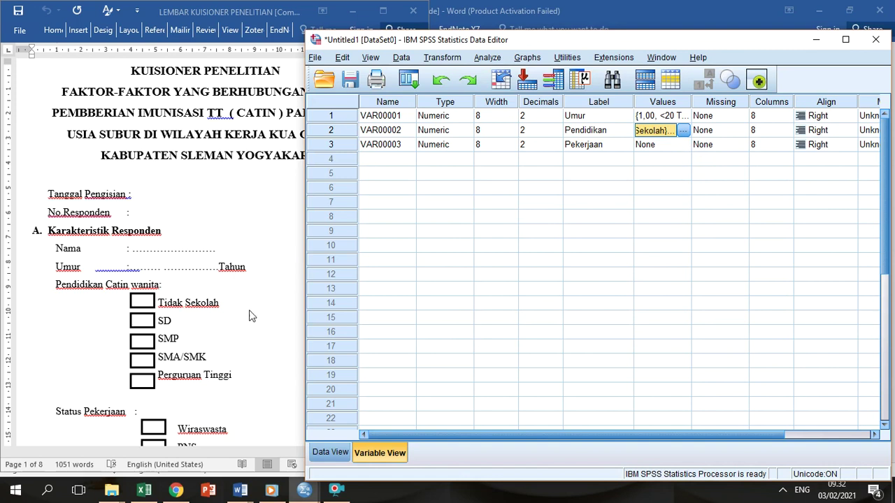
# Step: Show the Status Pekerjaan options in the Word questionnaire, and add the value label 1 = "WIraswasta" for Pekerjaan in SPSS
pyautogui.click(239, 321)
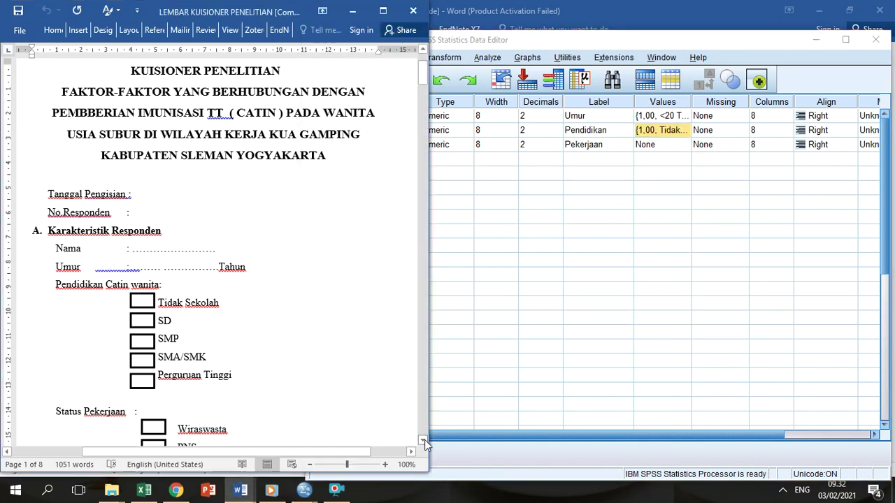
pyautogui.click(425, 440)
pyautogui.moveTo(425, 440); pyautogui.dragTo(425, 440)
pyautogui.click(824, 104)
pyautogui.moveTo(607, 147); pyautogui.dragTo(622, 153)
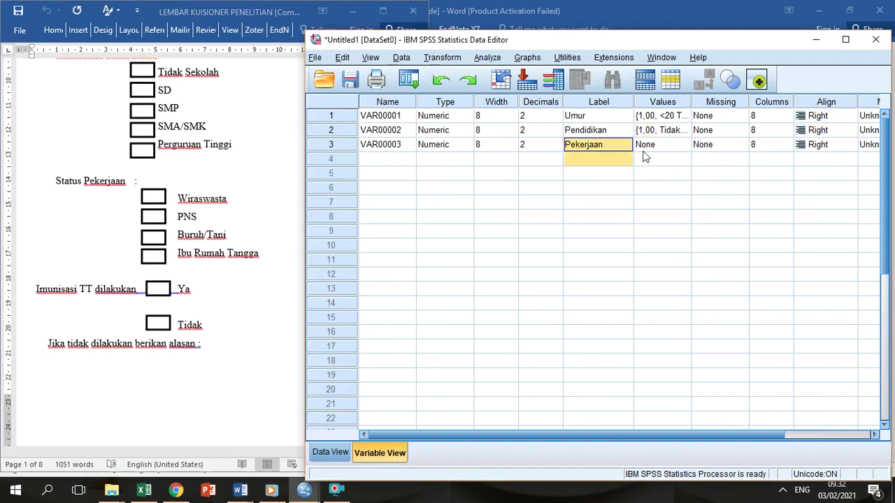
pyautogui.click(695, 146)
pyautogui.click(686, 145)
pyautogui.click(686, 146)
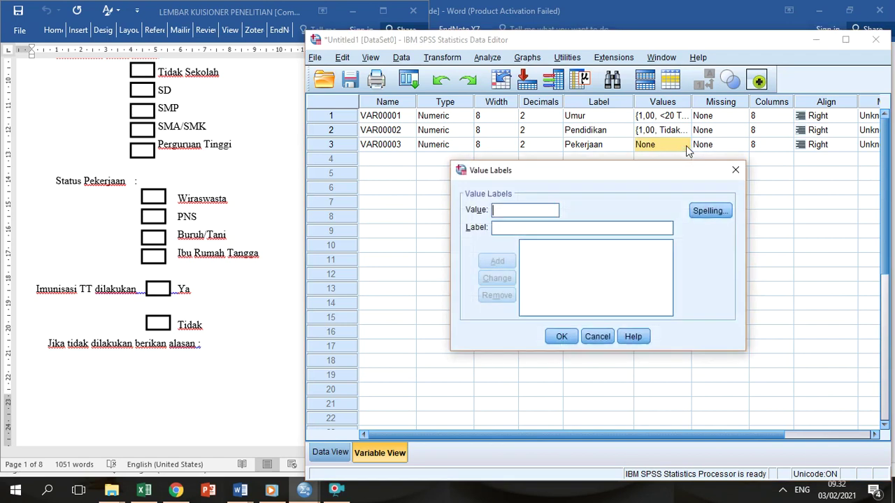
pyautogui.write('1')
pyautogui.click(565, 233)
pyautogui.write('Wiraswasta')
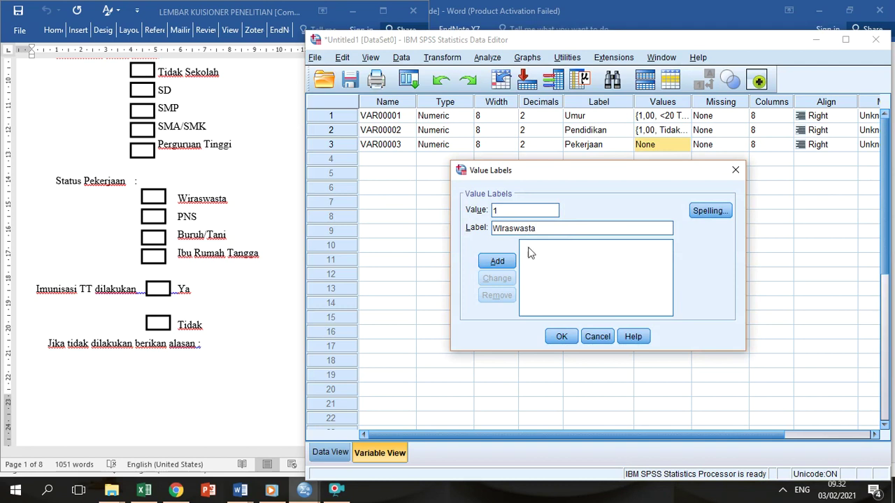
pyautogui.click(509, 262)
# Step: Complete the Pekerjaan value labels with 2 = "PNS", 3 = "Buruh/Tani" and 4 = "IRT"
pyautogui.write('2')
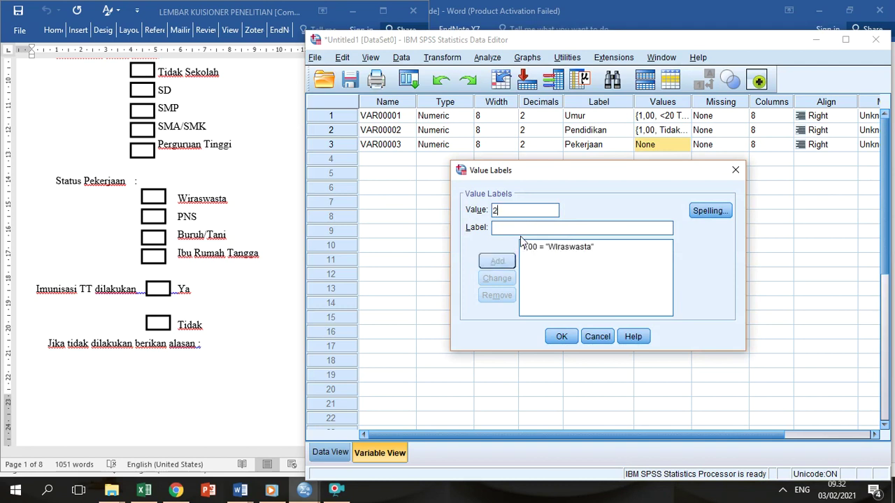
pyautogui.write('PNS')
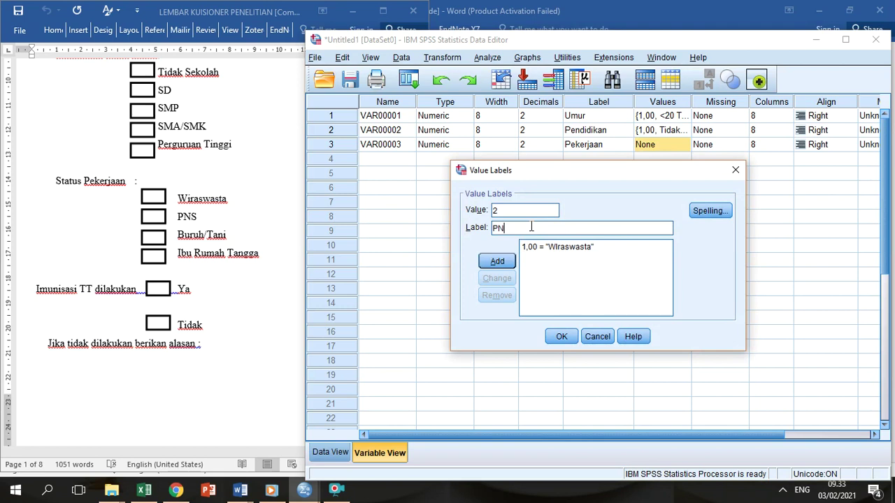
pyautogui.click(497, 261)
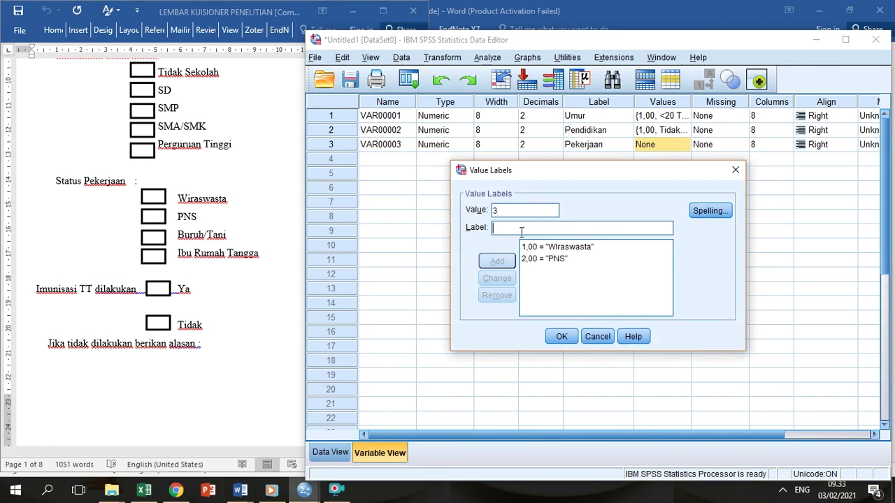
pyautogui.write('Buruh/Tani')
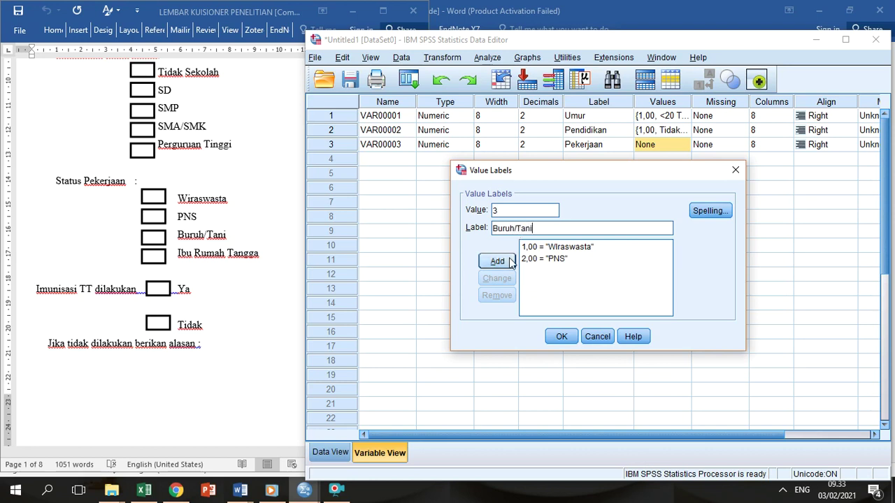
pyautogui.click(497, 261)
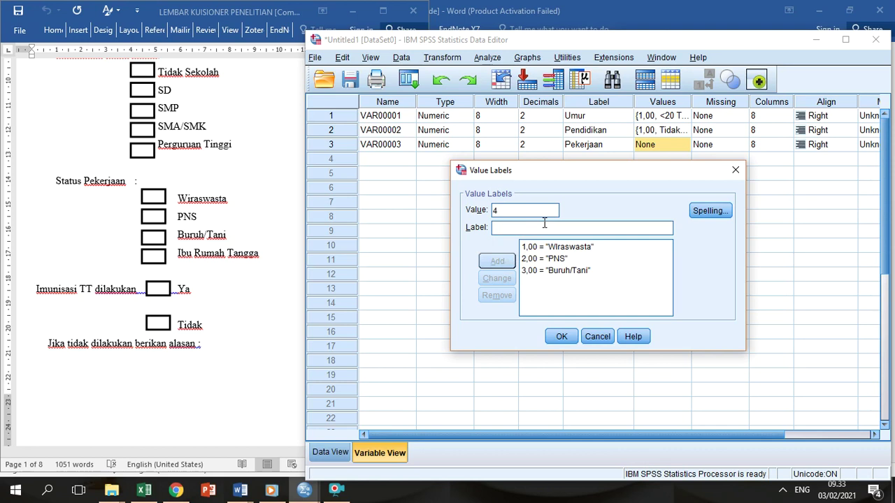
pyautogui.write('IRT')
pyautogui.click(498, 262)
pyautogui.click(561, 336)
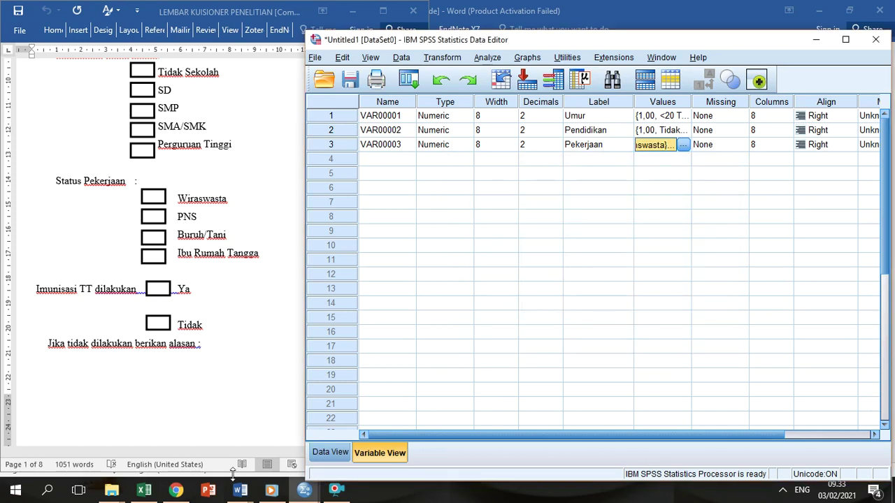
# Step: Look at the X1 PENGETAHUAN CATIN data in Excel and the knowledge statements in section B of the Word questionnaire
pyautogui.click(144, 490)
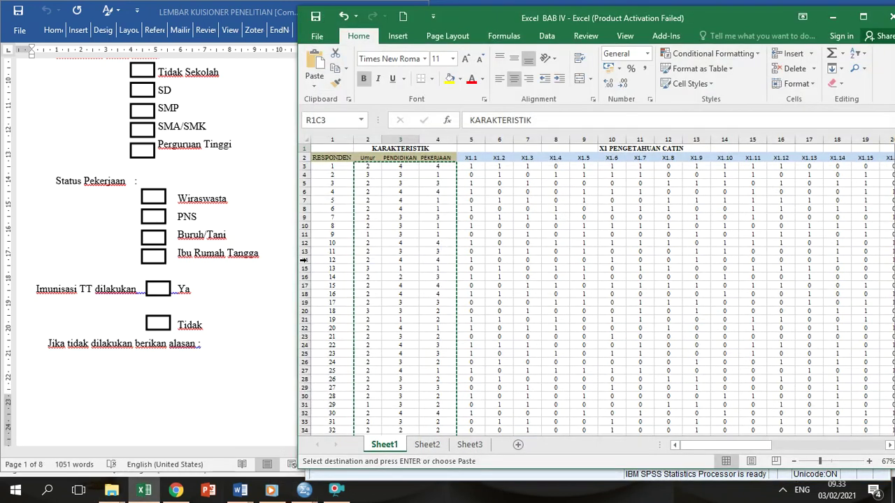
pyautogui.click(256, 302)
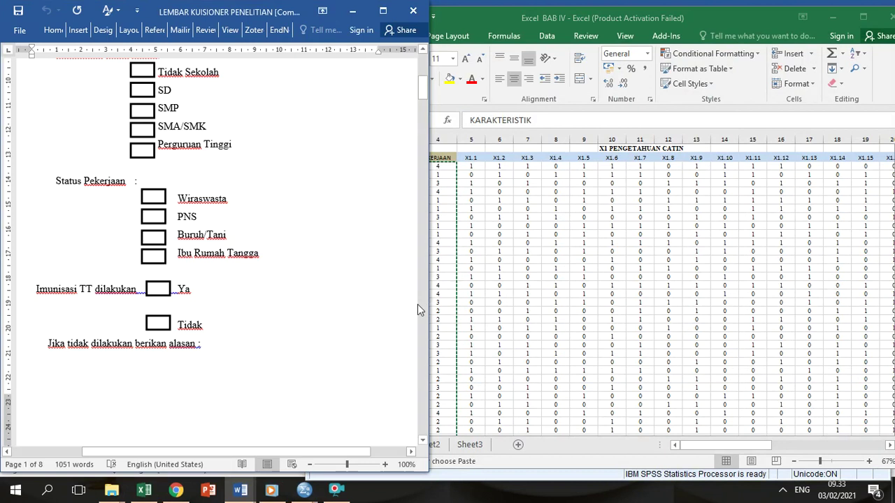
pyautogui.scroll(-5, 420, 305)
pyautogui.scroll(-4, 420, 305)
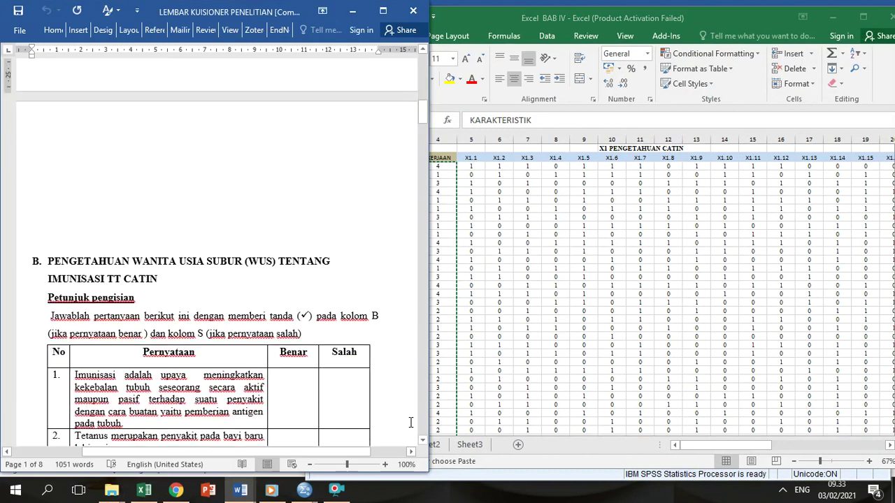
pyautogui.moveTo(422, 443); pyautogui.dragTo(423, 443)
pyautogui.click(423, 444)
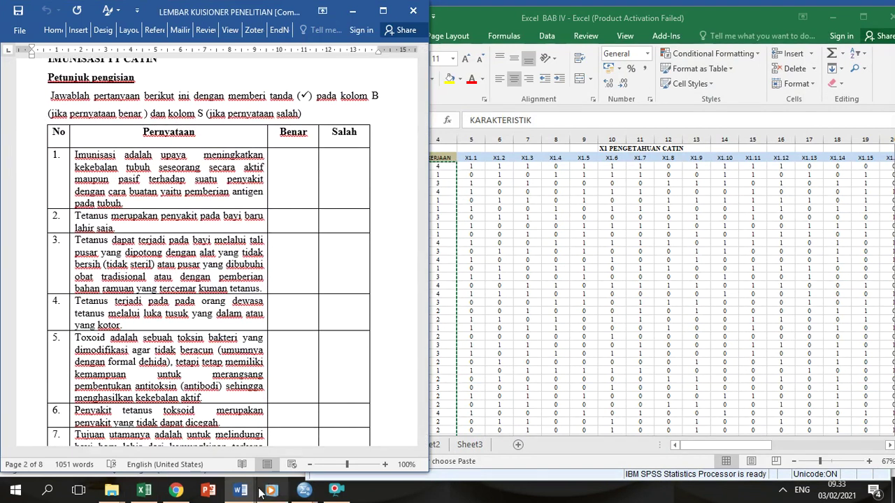
# Step: Switch to the BAB III document in Word and examine its coding rules and the scoring categories in Tabel 3 Definisi Operasional
pyautogui.moveTo(241, 493)
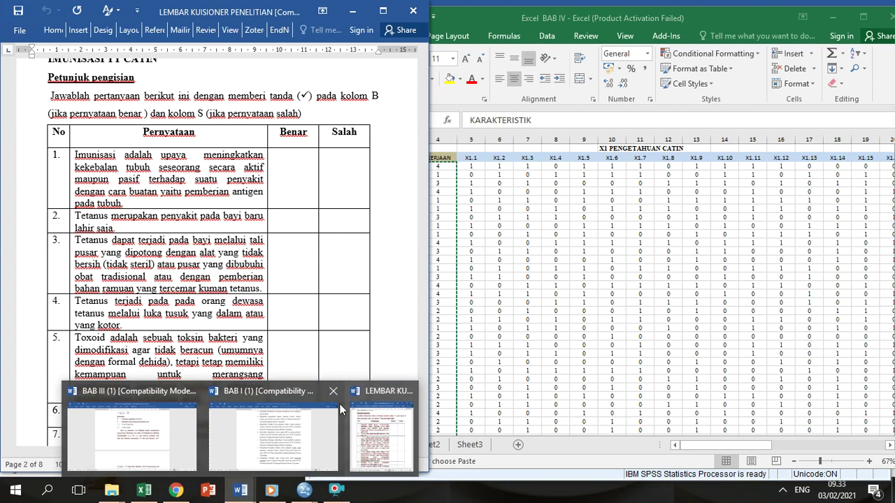
pyautogui.moveTo(290, 431)
pyautogui.click(161, 440)
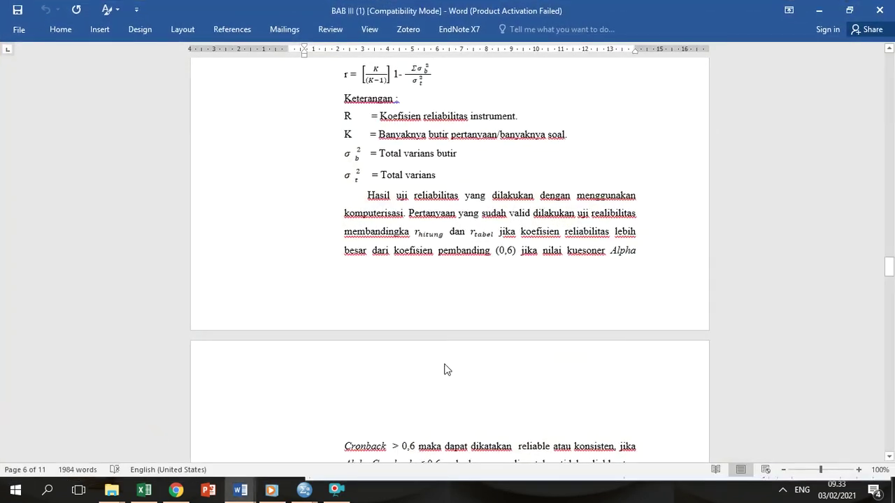
pyautogui.scroll(-15, 894, 334)
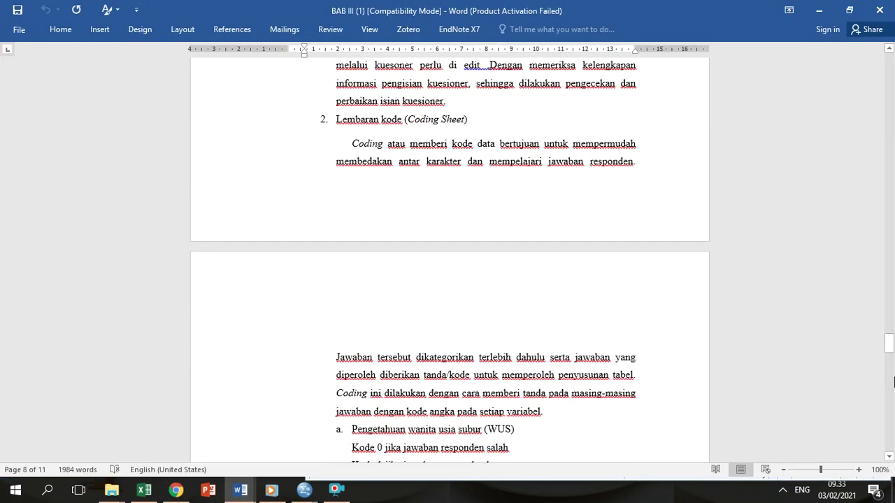
pyautogui.scroll(-7, 894, 433)
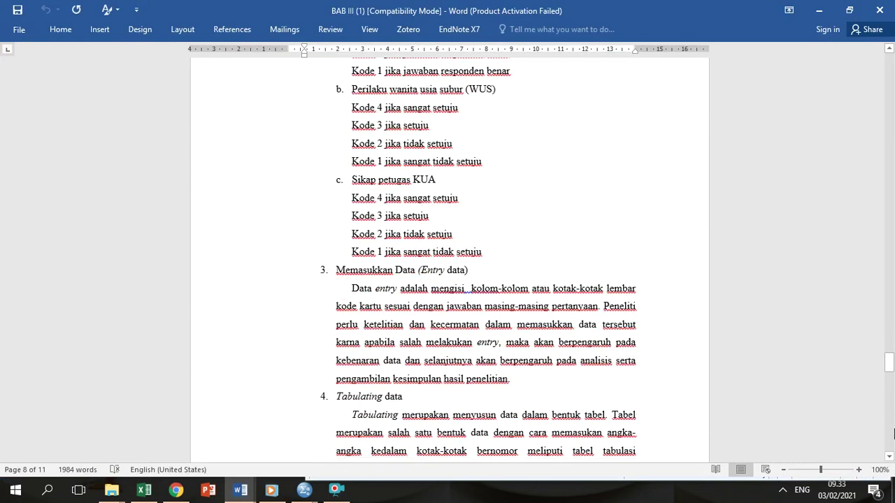
pyautogui.scroll(-10, 894, 433)
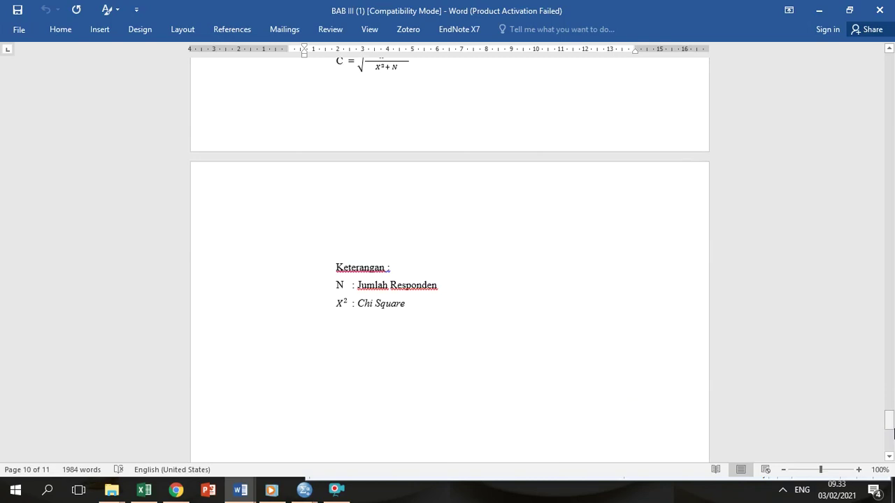
pyautogui.moveTo(894, 424); pyautogui.dragTo(879, 145)
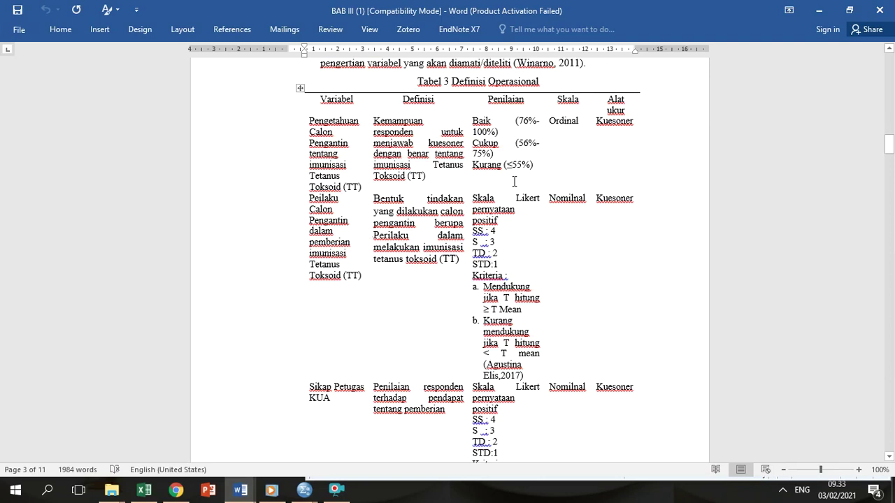
# Step: Place the BAB III Word document beside the Excel workbook and select the X1 PENGETAHUAN CATIN item columns, 5 to 22
pyautogui.click(849, 10)
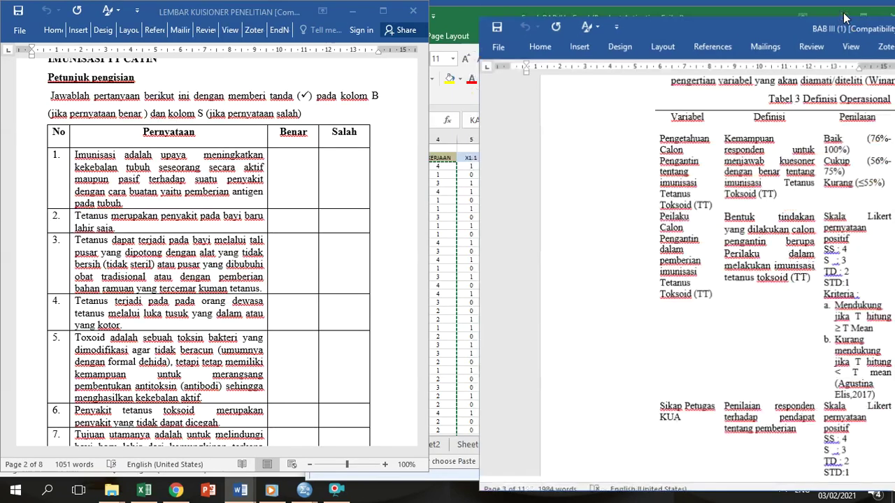
pyautogui.moveTo(749, 28); pyautogui.dragTo(273, 17)
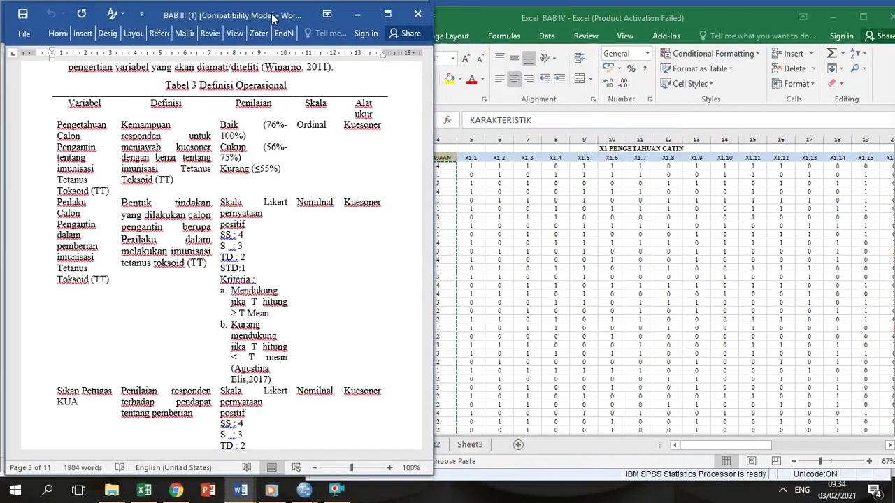
pyautogui.click(597, 213)
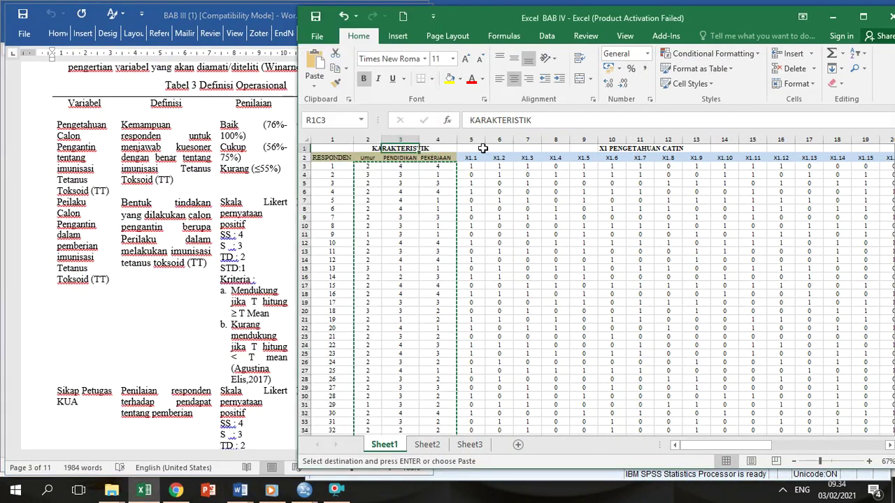
pyautogui.moveTo(475, 134); pyautogui.dragTo(581, 141)
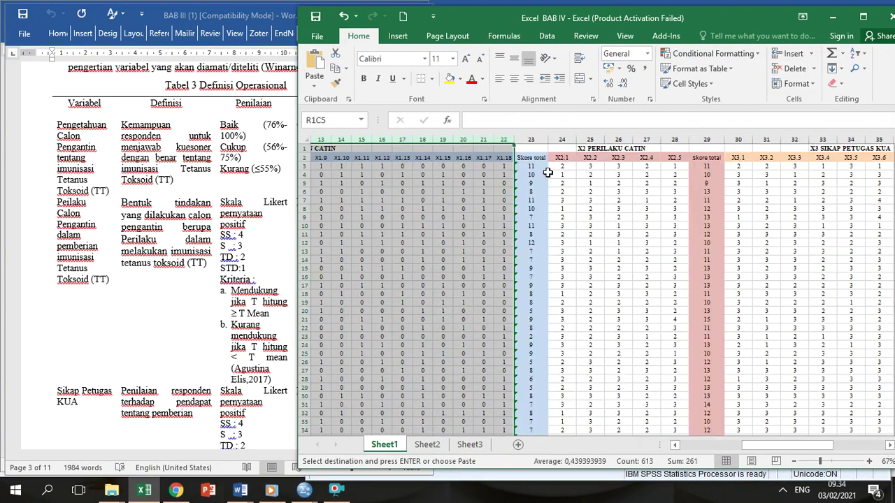
# Step: Clear the pending copy selection in Excel and insert three blank columns between the X1 Skore total and X2.1 columns
pyautogui.click(543, 175)
pyautogui.click(562, 140)
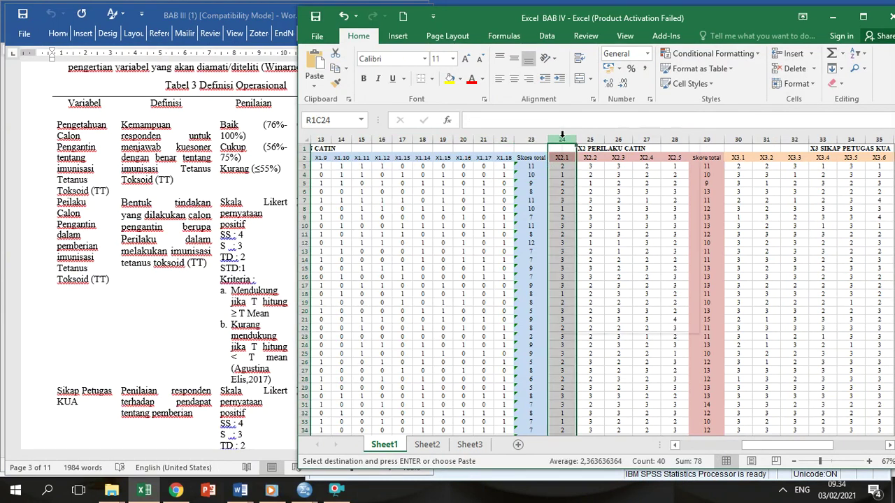
pyautogui.rightClick(563, 141)
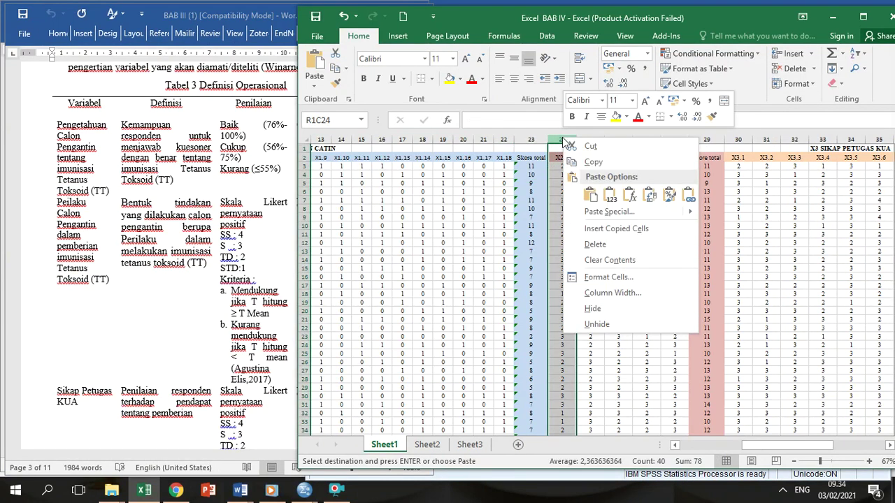
pyautogui.click(536, 240)
pyautogui.hotkey('ctrl', 'Up')
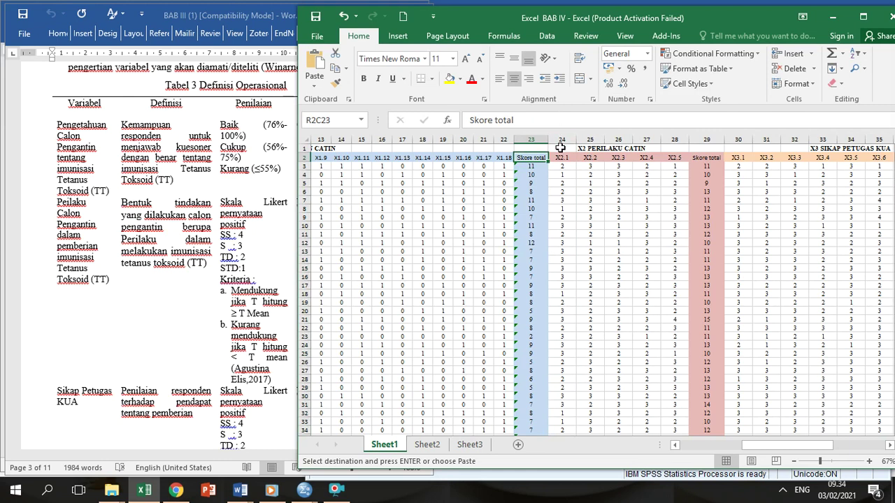
pyautogui.press('Escape')
pyautogui.rightClick(563, 142)
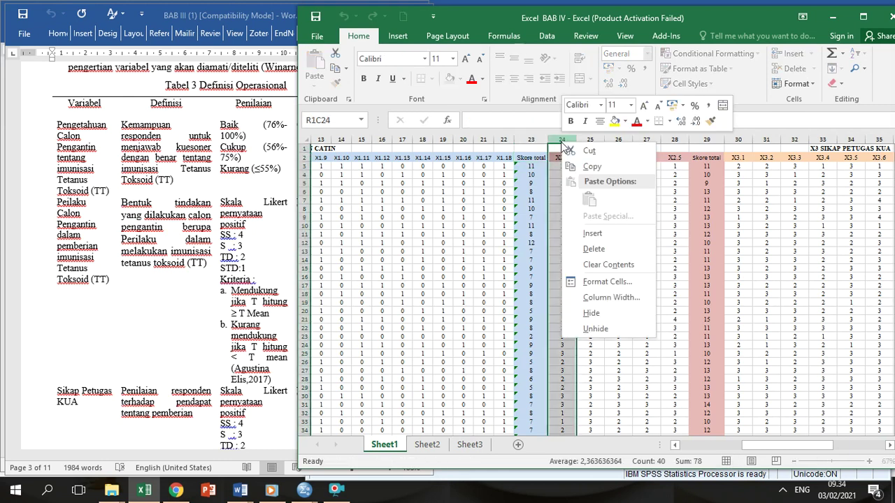
pyautogui.click(579, 238)
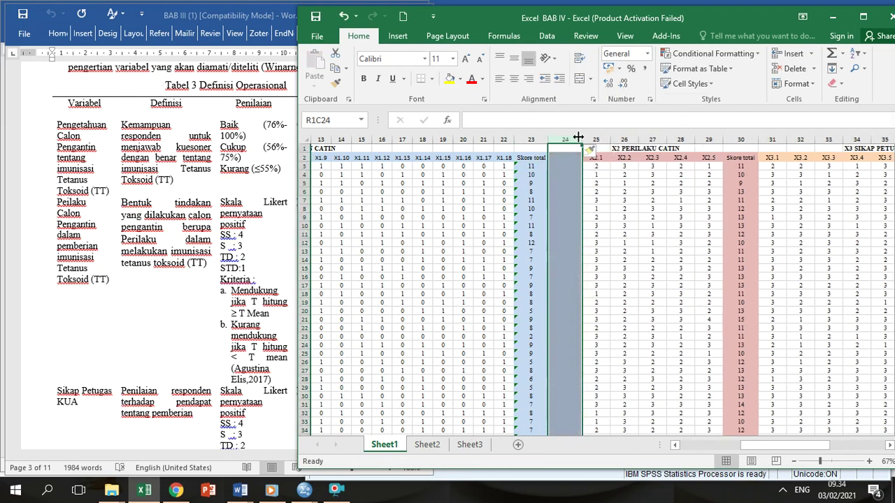
pyautogui.rightClick(567, 139)
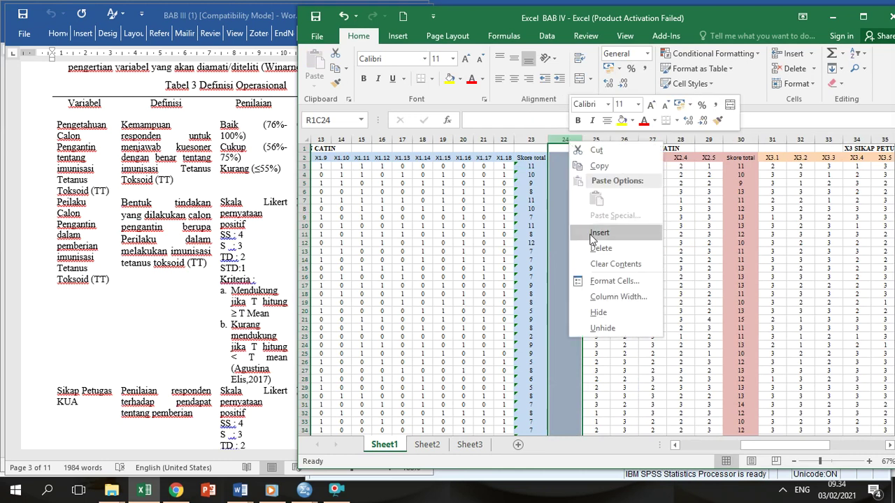
pyautogui.click(595, 239)
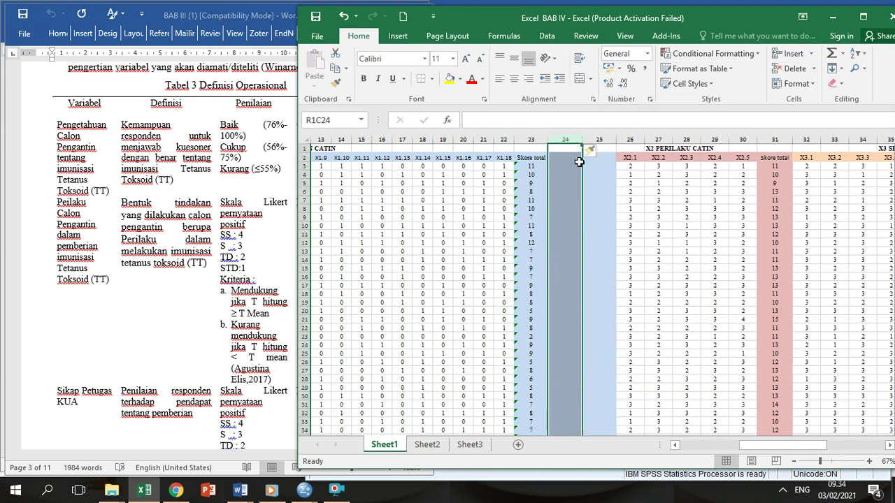
pyautogui.rightClick(565, 138)
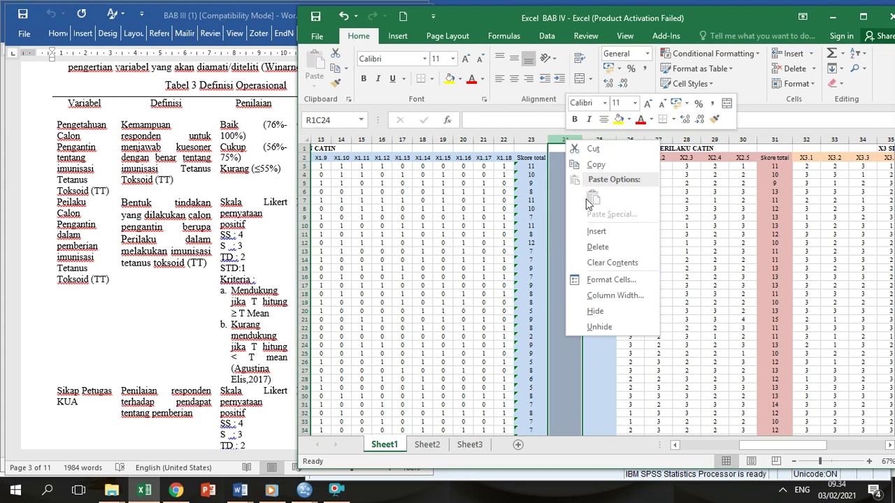
pyautogui.click(596, 231)
# Step: Enter the headers "Prosentase" and "Kategori" in row 2 of the first two new columns
pyautogui.click(560, 159)
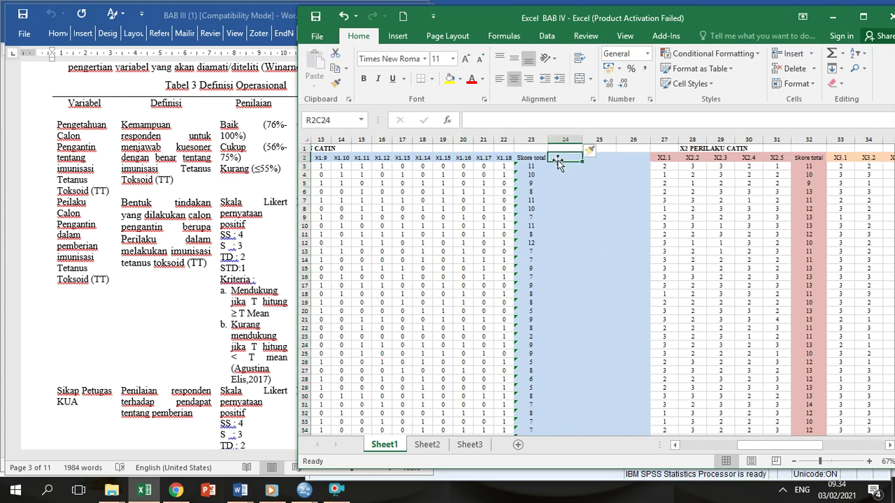
pyautogui.write('Prosentase')
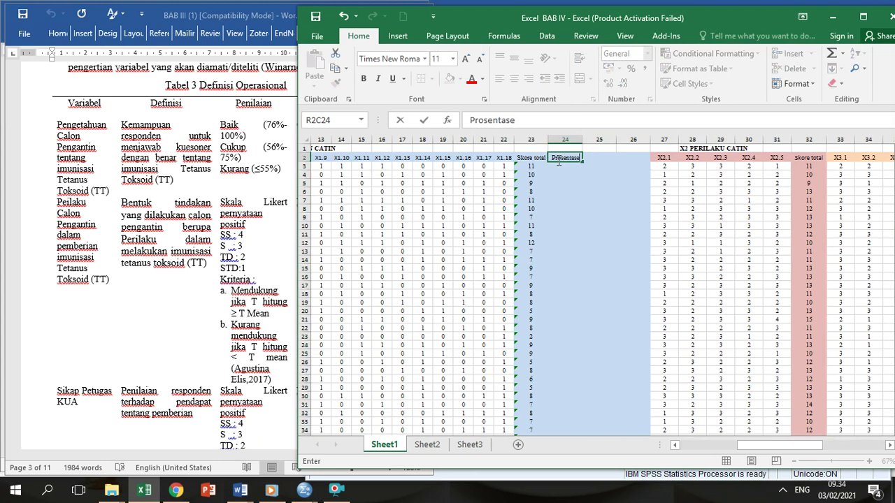
pyautogui.press('Tab')
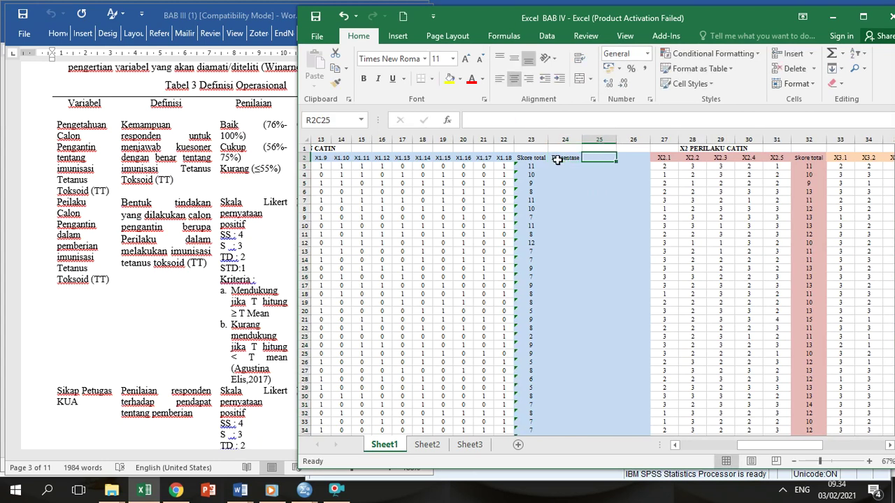
pyautogui.write('Kategori')
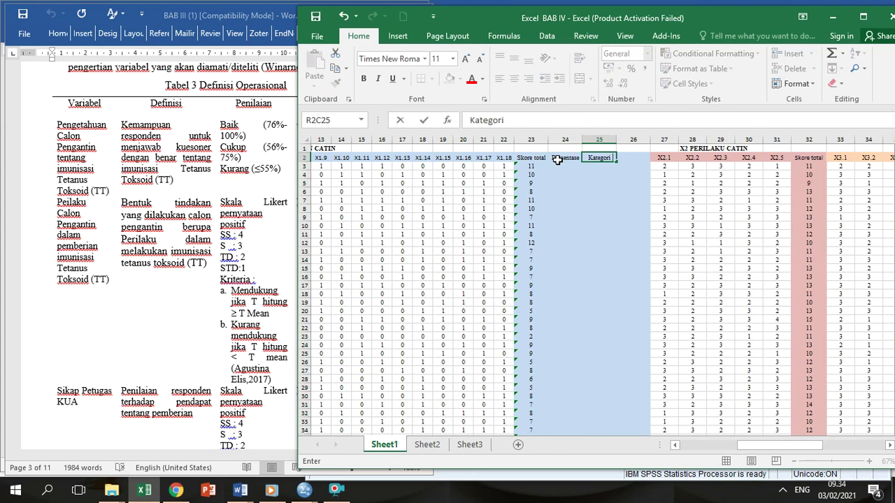
pyautogui.click(598, 225)
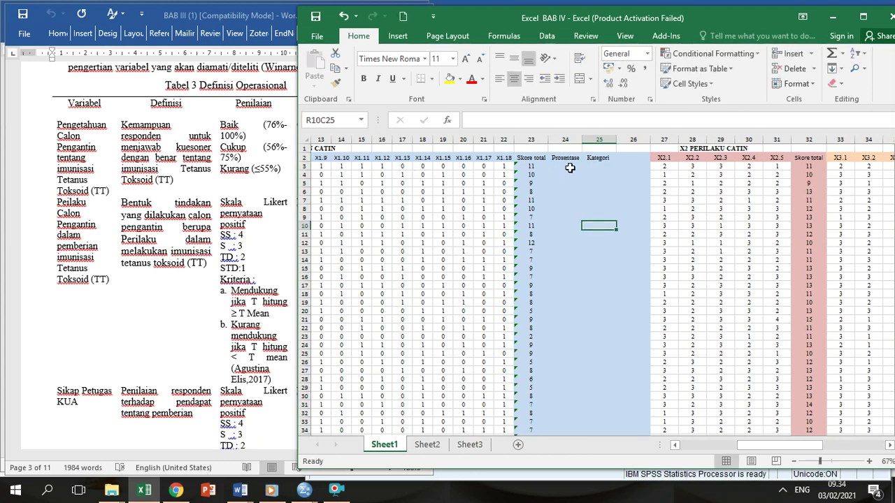
# Step: Check the number of knowledge statements in the LEMBAR KUISIONER PENELITIAN Word document, then return to the Excel sheet
pyautogui.click(570, 168)
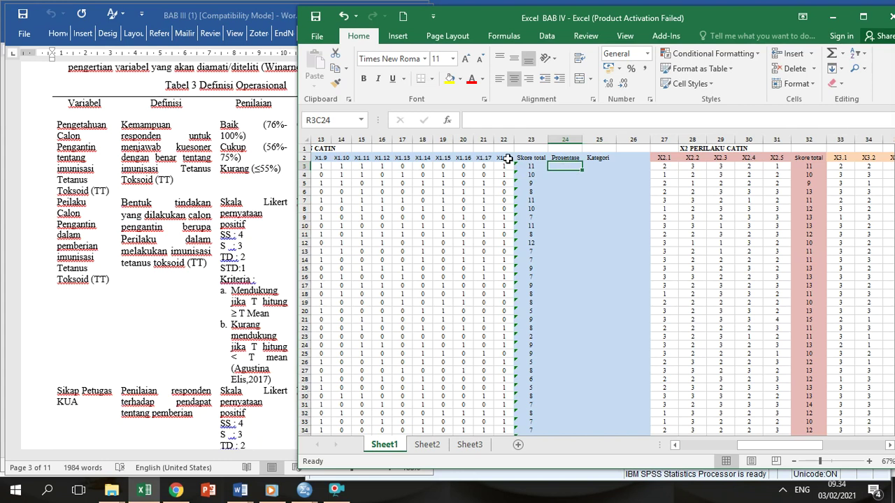
pyautogui.click(240, 490)
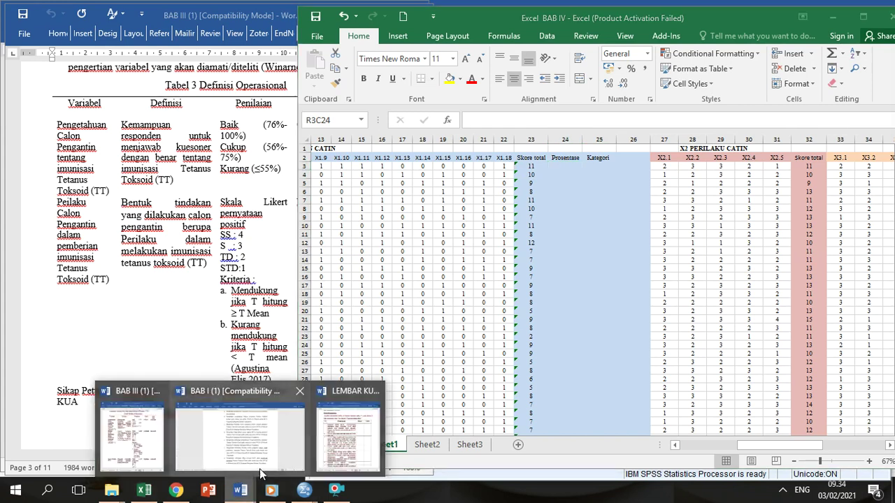
pyautogui.click(340, 448)
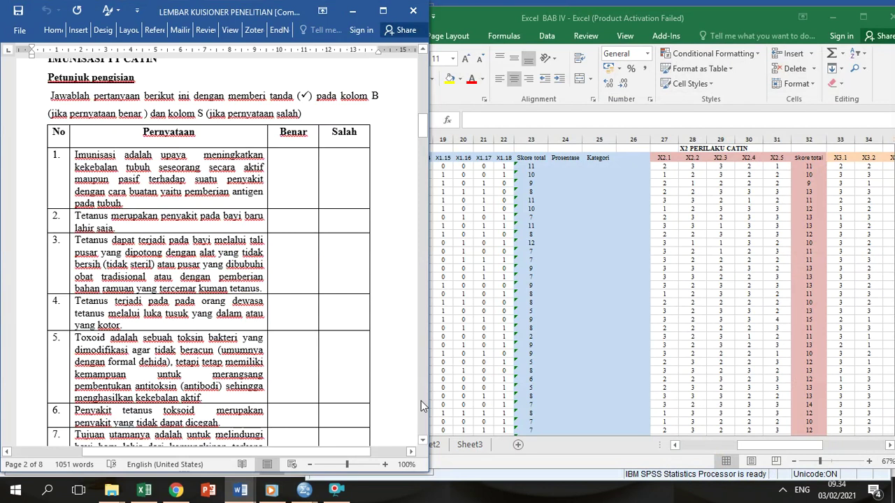
pyautogui.scroll(-15, 421, 400)
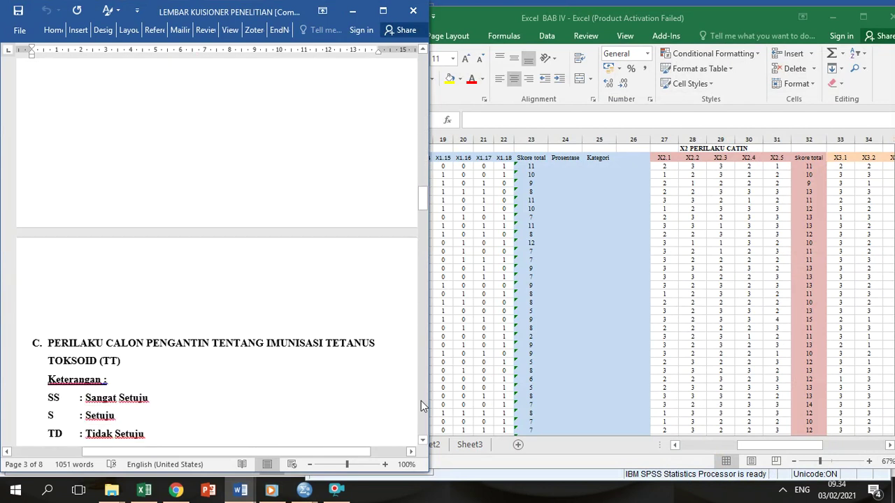
pyautogui.scroll(-10, 419, 171)
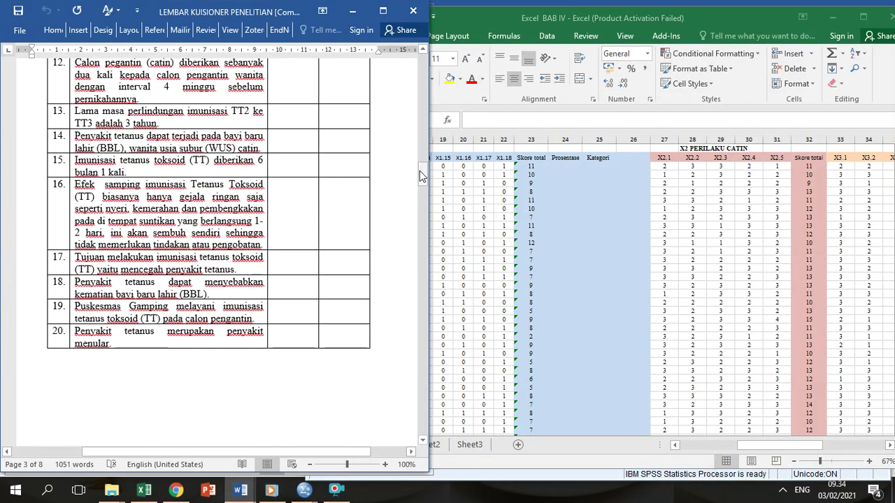
pyautogui.click(353, 11)
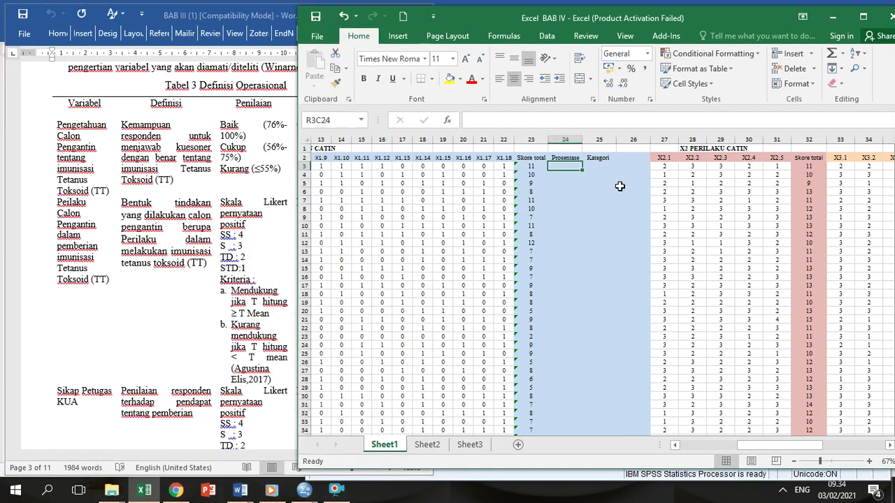
# Step: Calculate Prosentase as the X1 Skore total divided by 18, format it as a percentage, and fill the formula down the column
pyautogui.write('=')
pyautogui.click(538, 169)
pyautogui.write('/18')
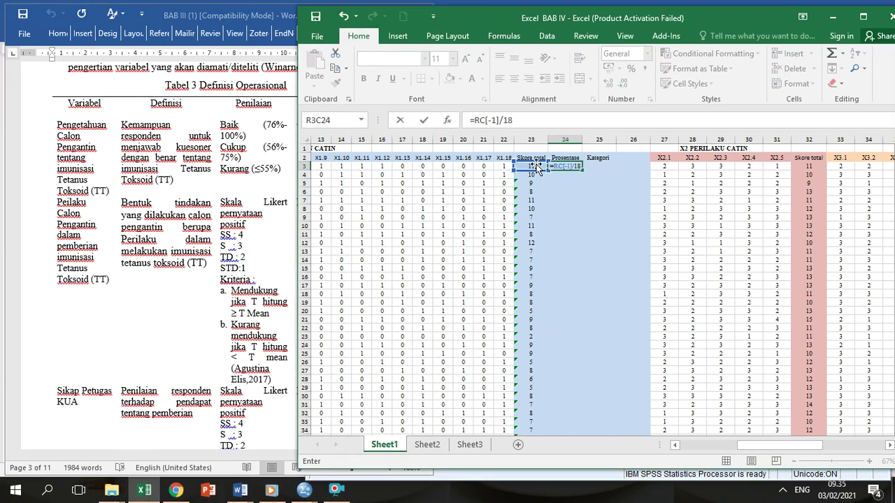
pyautogui.press('Return')
pyautogui.click(557, 167)
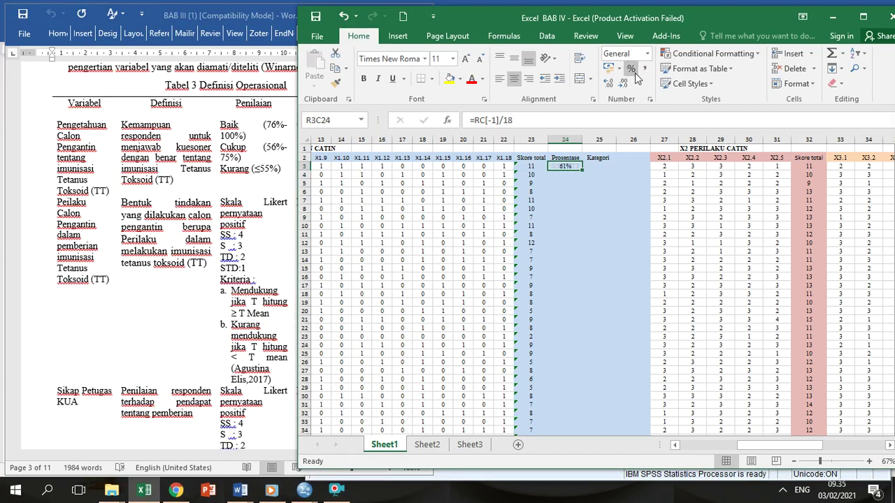
pyautogui.doubleClick(580, 170)
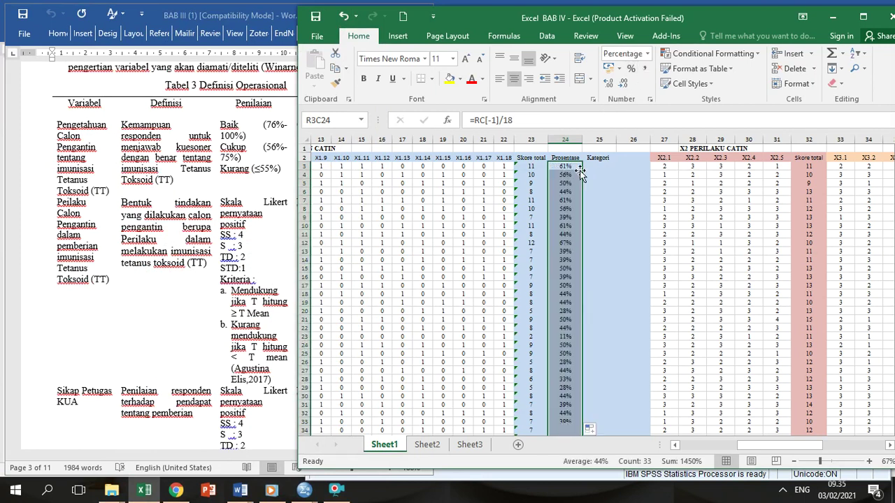
pyautogui.click(604, 166)
pyautogui.write('=if(')
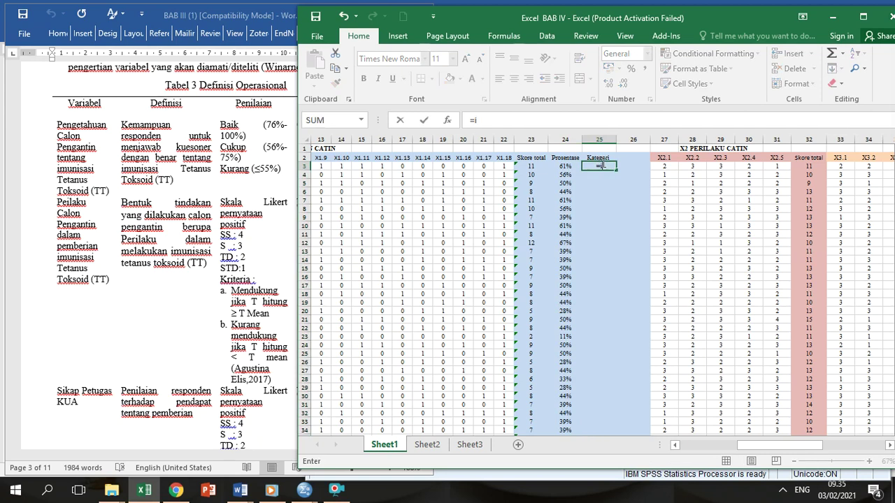
pyautogui.click(563, 166)
pyautogui.press('BackSpace')
pyautogui.press('BackSpace')
pyautogui.press('BackSpace')
pyautogui.press('BackSpace')
pyautogui.press('BackSpace')
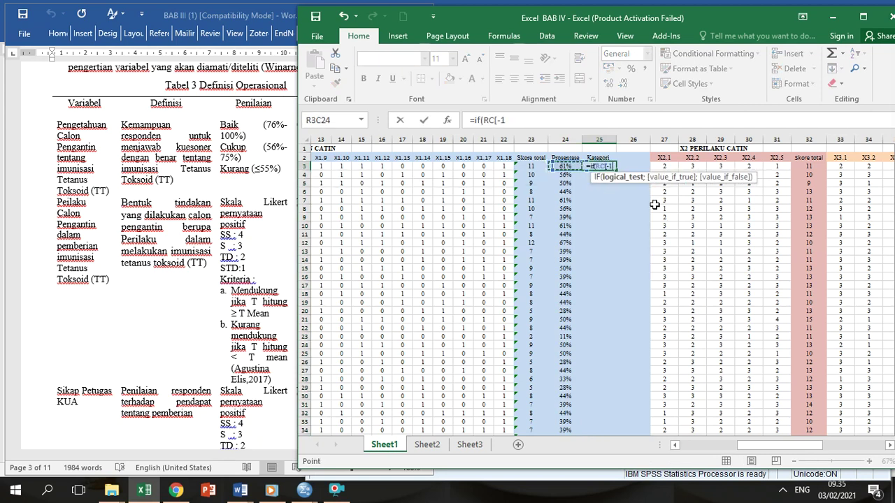
pyautogui.press('BackSpace')
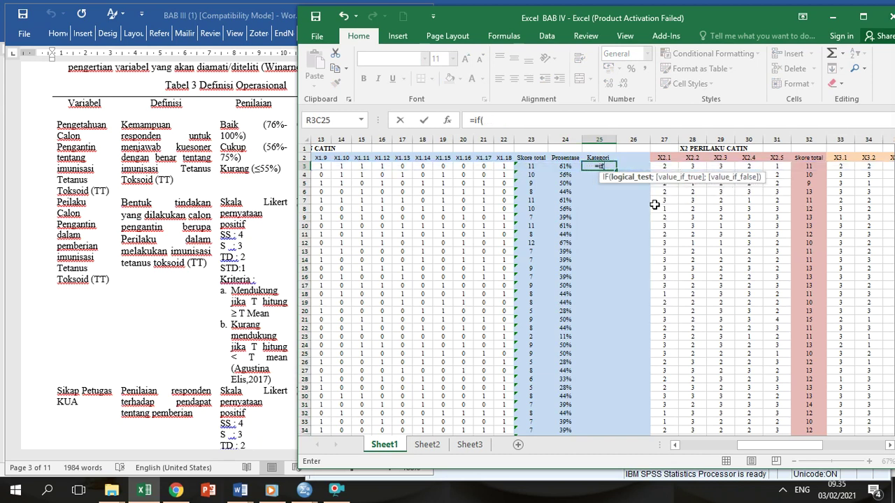
pyautogui.click(568, 159)
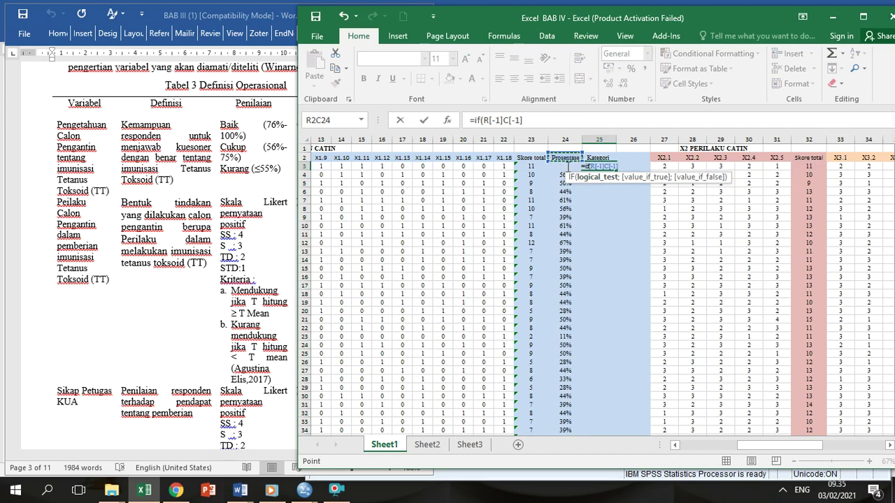
pyautogui.click(568, 176)
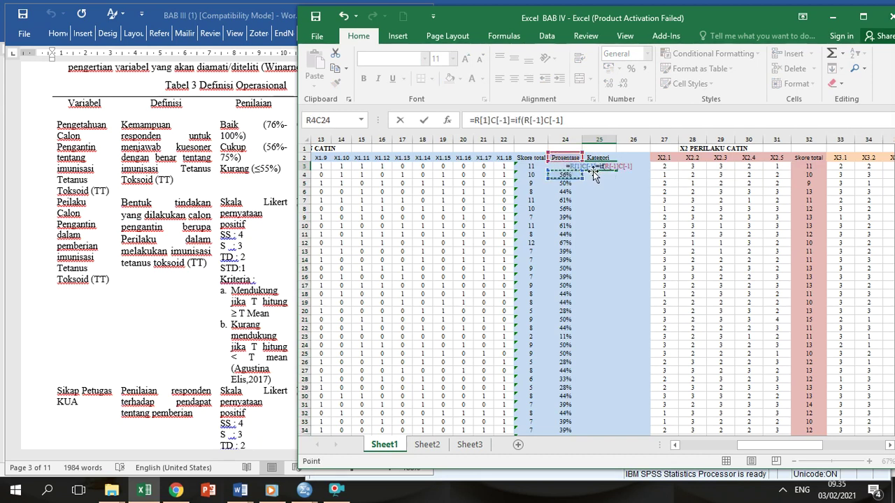
pyautogui.press('BackSpace')
pyautogui.press('BackSpace')
pyautogui.press('BackSpace')
pyautogui.press('BackSpace')
pyautogui.press('BackSpace')
pyautogui.press('BackSpace')
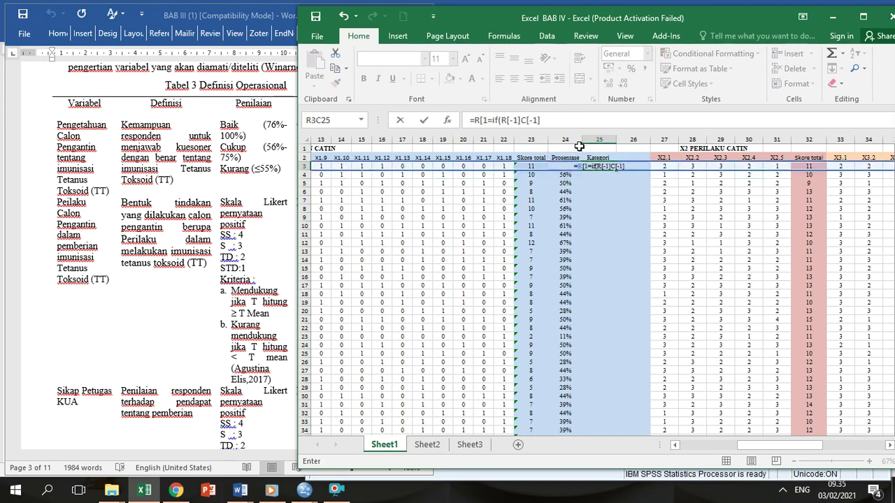
pyautogui.moveTo(544, 122); pyautogui.dragTo(466, 122)
pyautogui.press('BackSpace')
pyautogui.press('Return')
pyautogui.press('Up')
# Step: Start an IF formula in the first Kategori cell that returns "Baik" when Prosentase is at least 76%
pyautogui.write('=if')
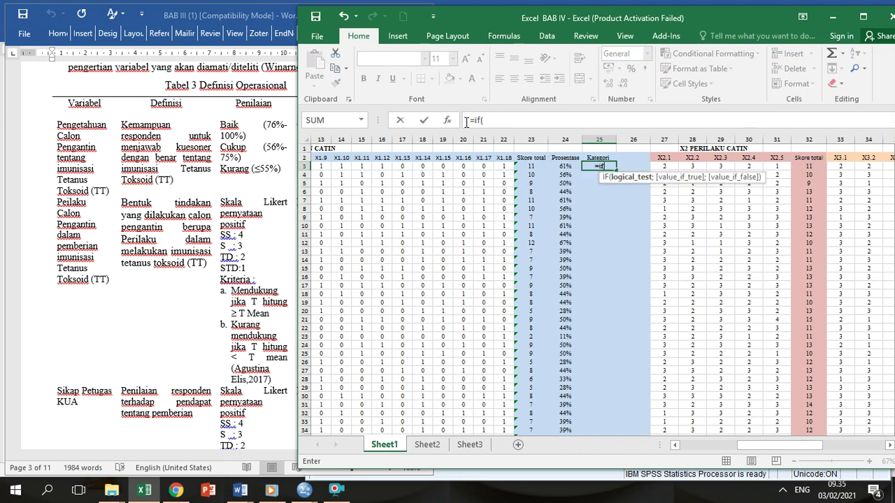
pyautogui.click(567, 168)
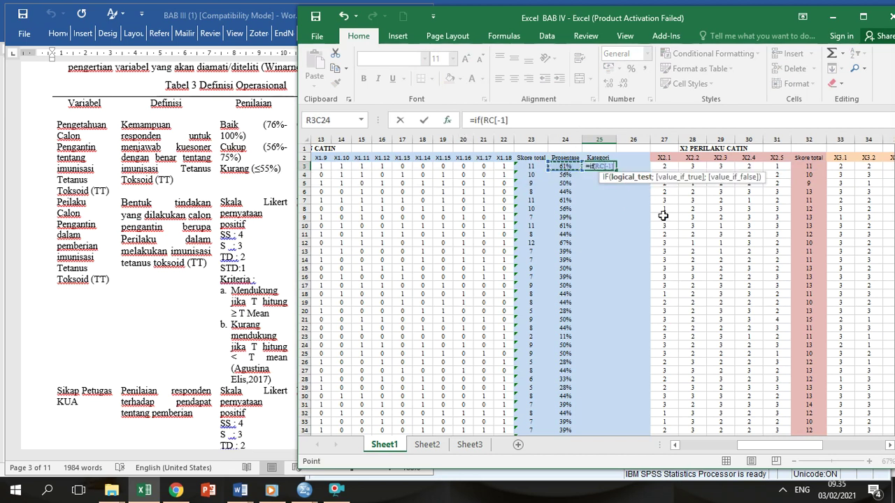
pyautogui.write('>')
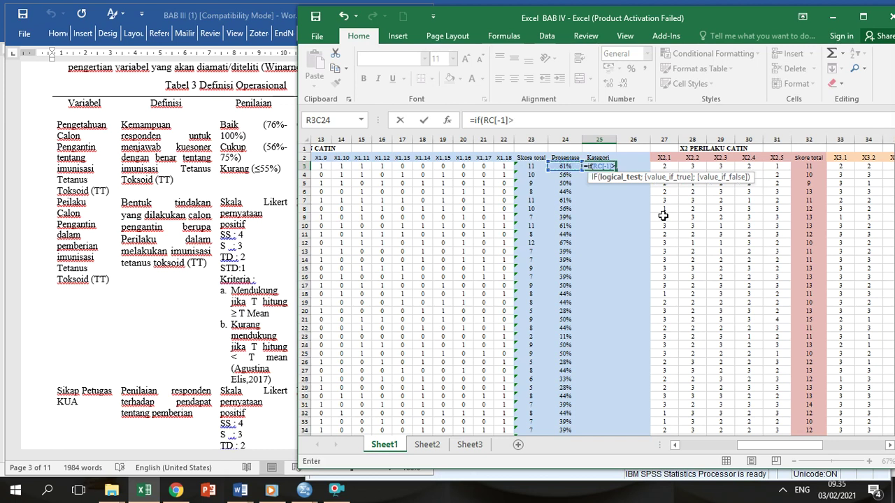
pyautogui.write('=')
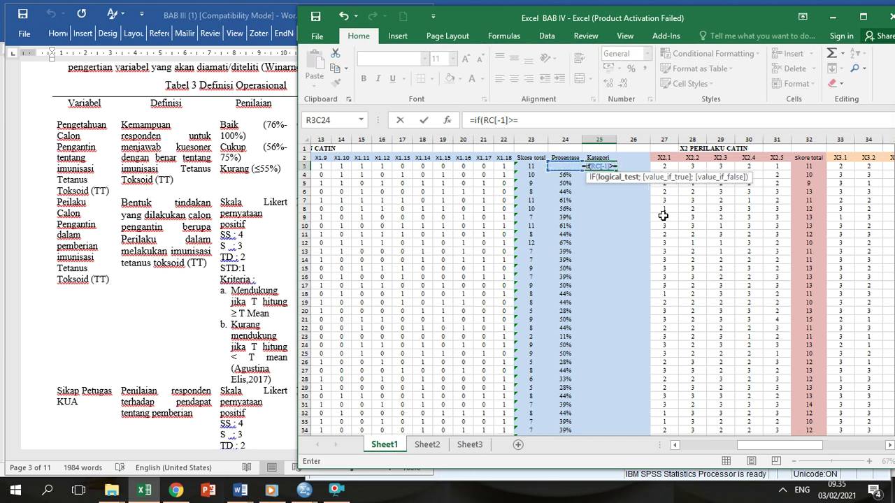
pyautogui.write('76')
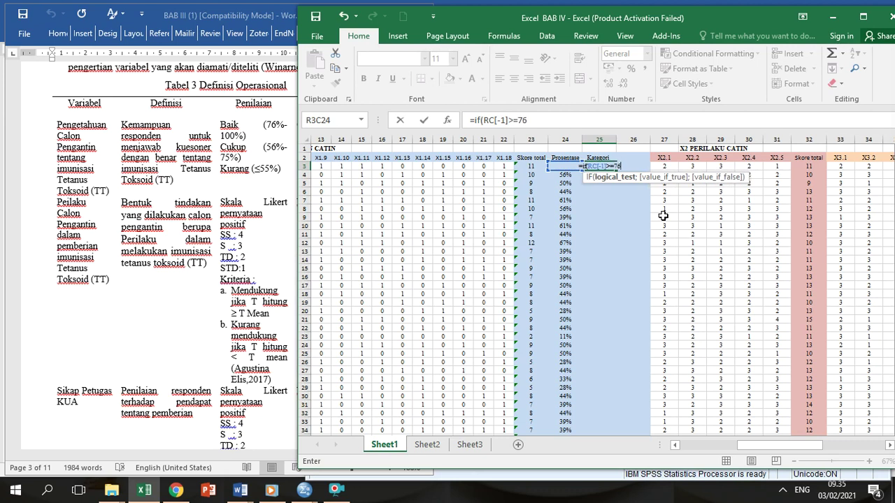
pyautogui.write('%;"')
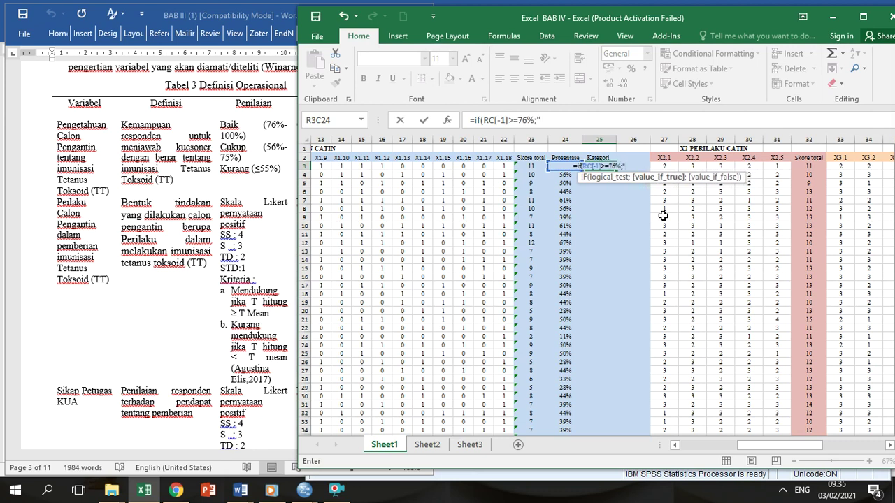
pyautogui.write('Baik";')
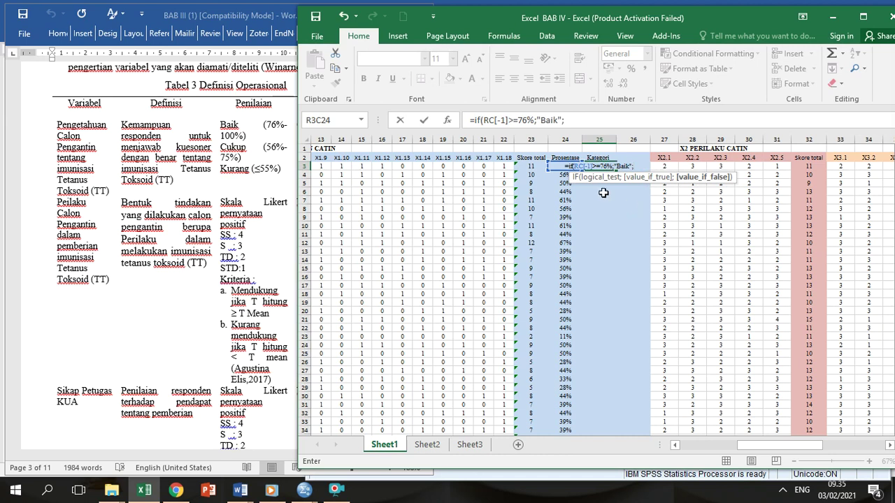
# Step: Nest a copy of the IF condition in the Kategori formula, returning "Cukup" when Prosentase is at least 56%
pyautogui.doubleClick(476, 120)
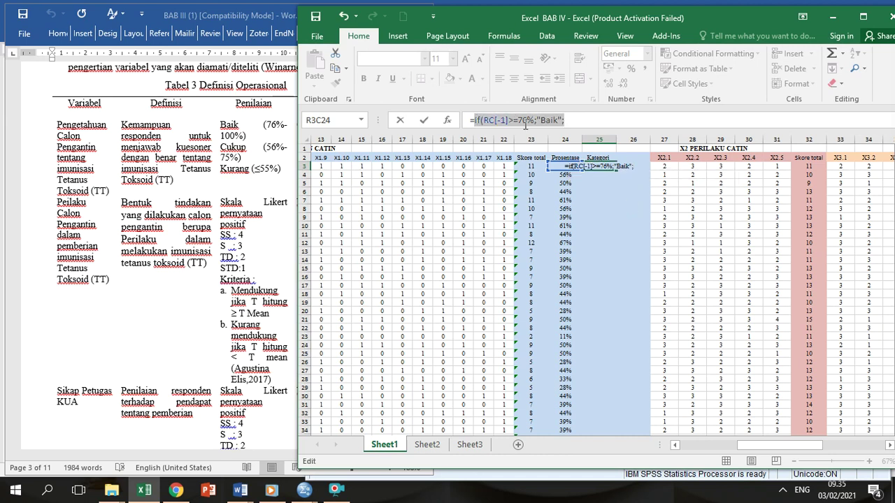
pyautogui.hotkey('ctrl', 'c')
pyautogui.click(577, 115)
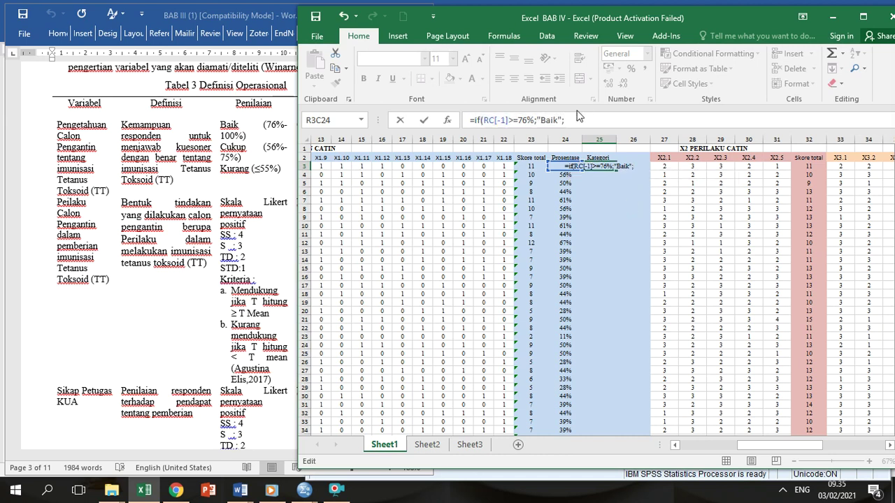
pyautogui.click(578, 119)
pyautogui.hotkey('ctrl', 'v')
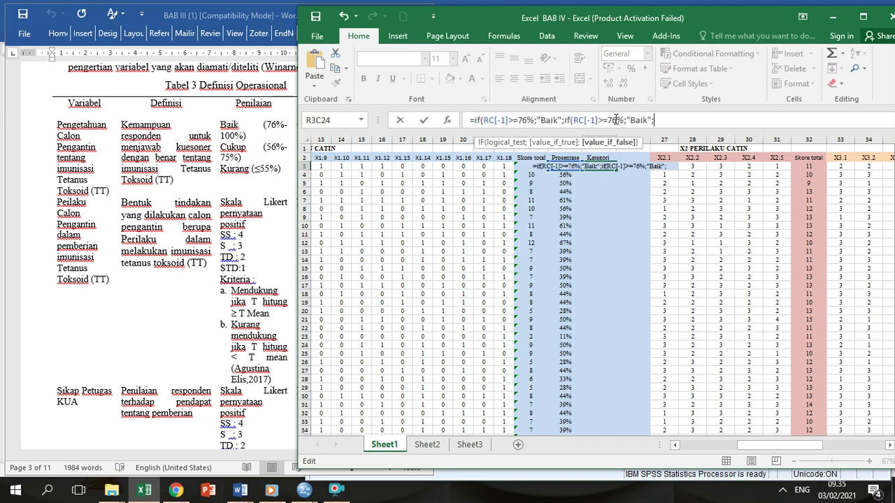
pyautogui.click(616, 119)
pyautogui.press('BackSpace')
pyautogui.write('5')
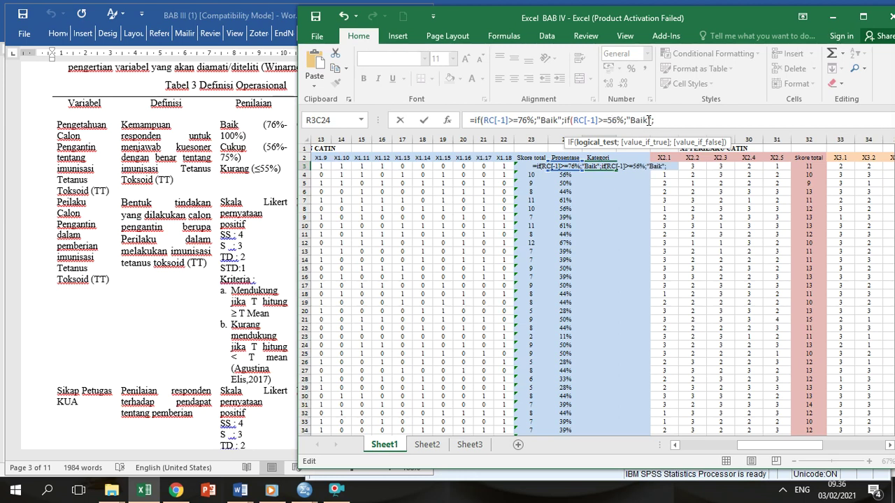
pyautogui.doubleClick(648, 120)
pyautogui.write('Cukup')
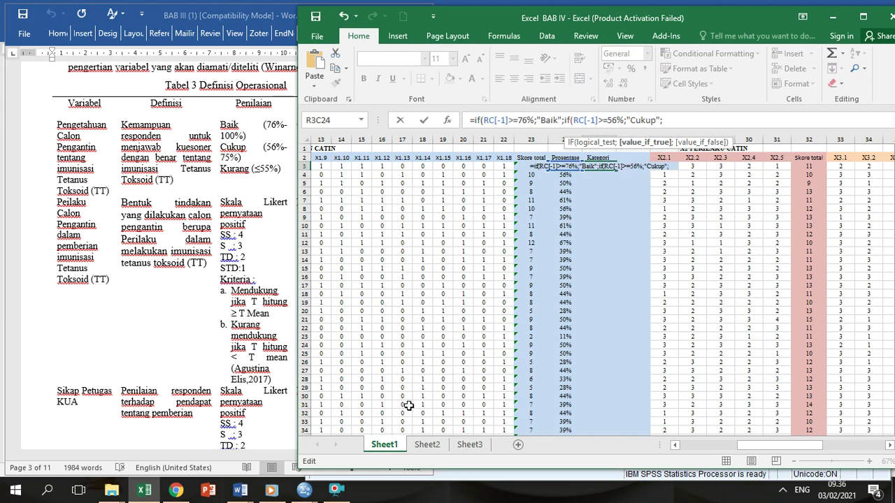
# Step: Complete the Kategori formula with "Kurang" for all other percentages and fill it down the column
pyautogui.click(337, 488)
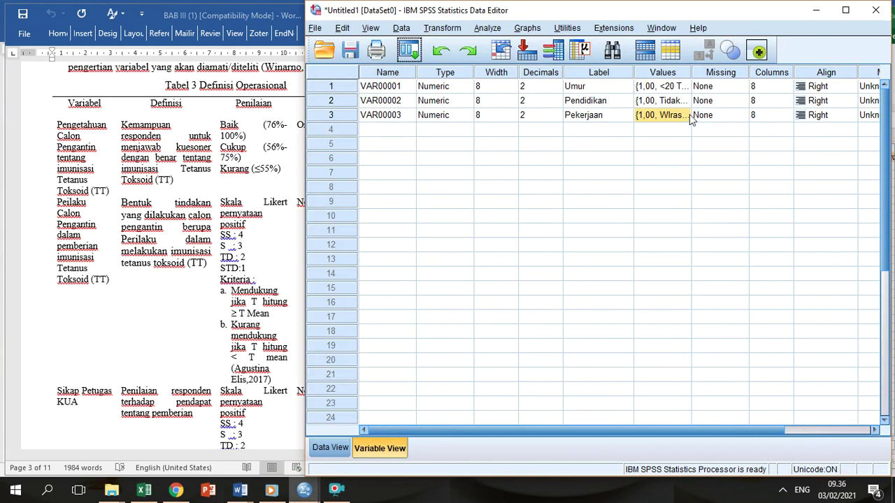
pyautogui.click(815, 9)
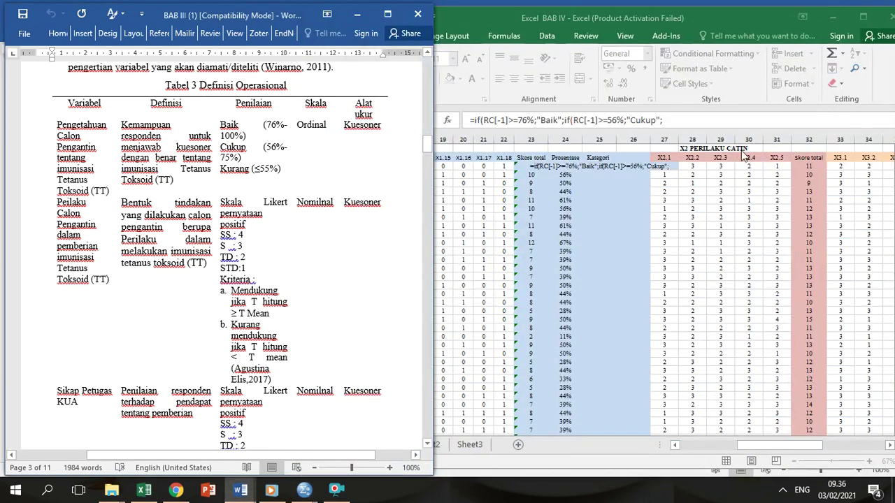
pyautogui.click(677, 120)
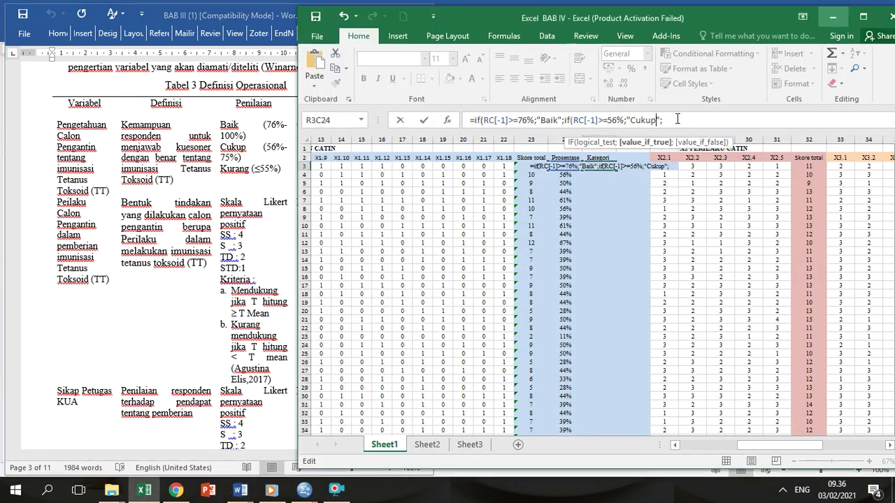
pyautogui.write('"')
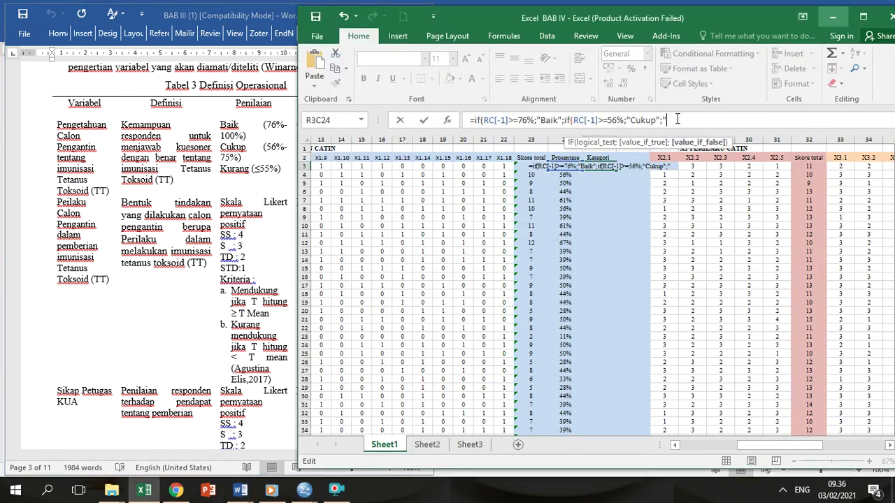
pyautogui.write('Kuran')
pyautogui.write('g"))')
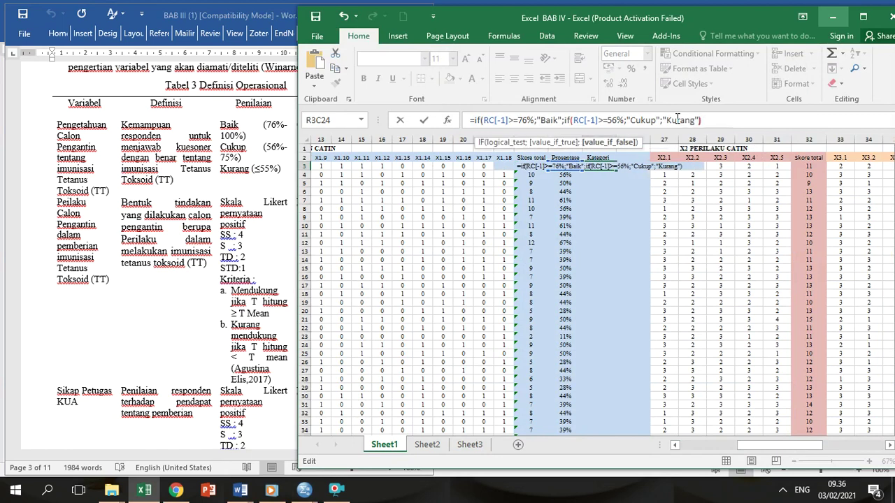
pyautogui.press('Return')
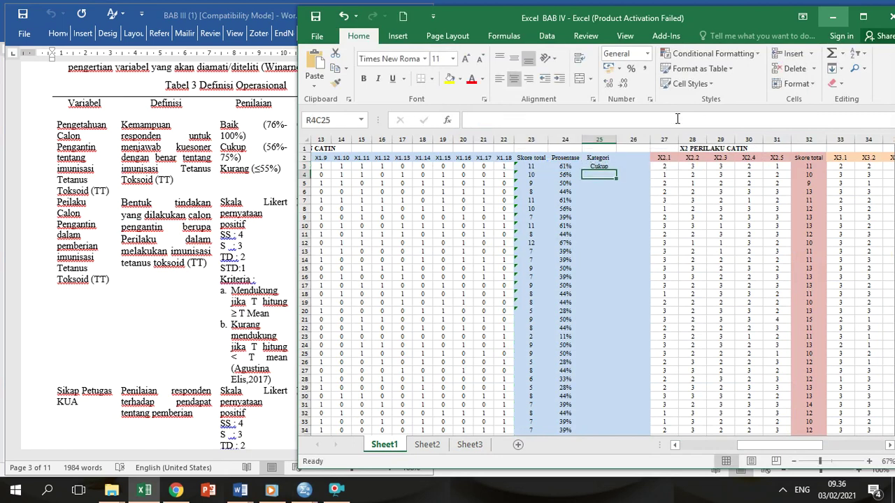
pyautogui.click(605, 168)
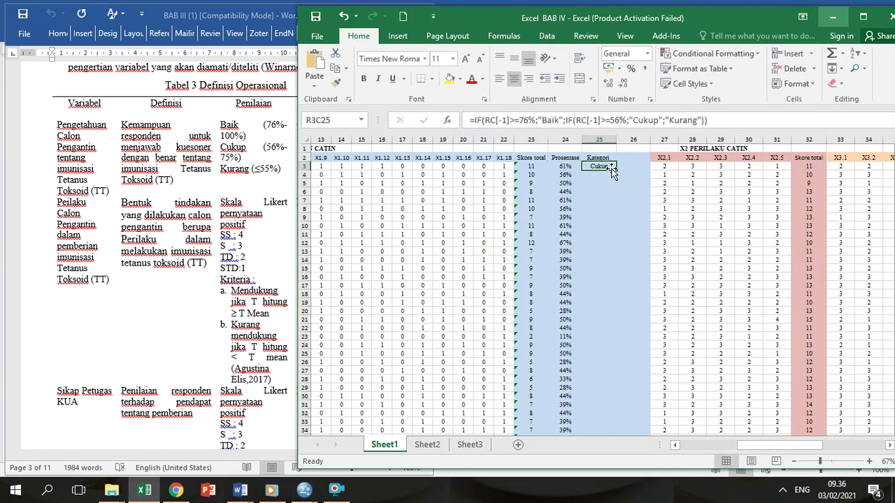
pyautogui.doubleClick(616, 171)
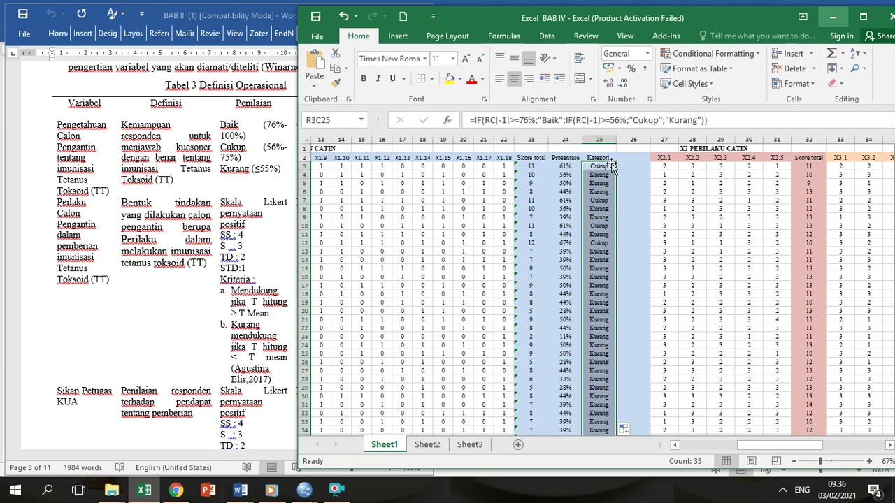
# Step: Copy the Kategori formula text into row 3 of the blank column beside Kategori, keeping the reference RC[-1]
pyautogui.click(726, 116)
pyautogui.click(472, 121)
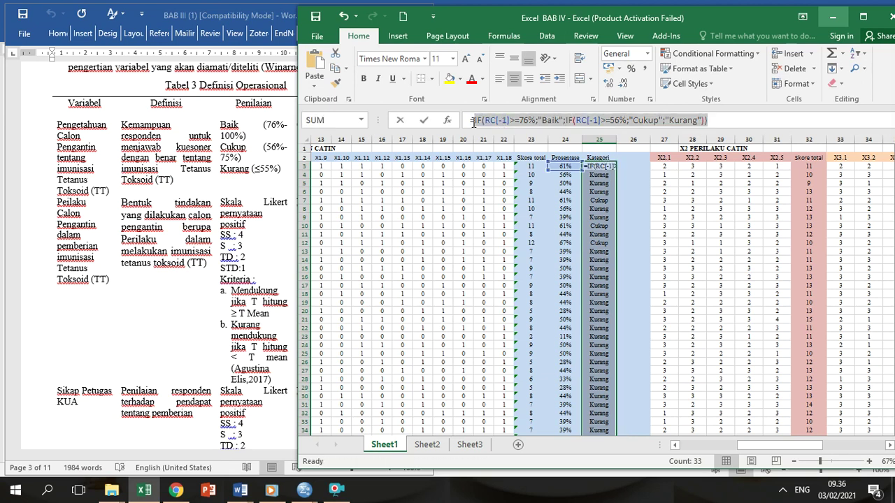
pyautogui.press('Return')
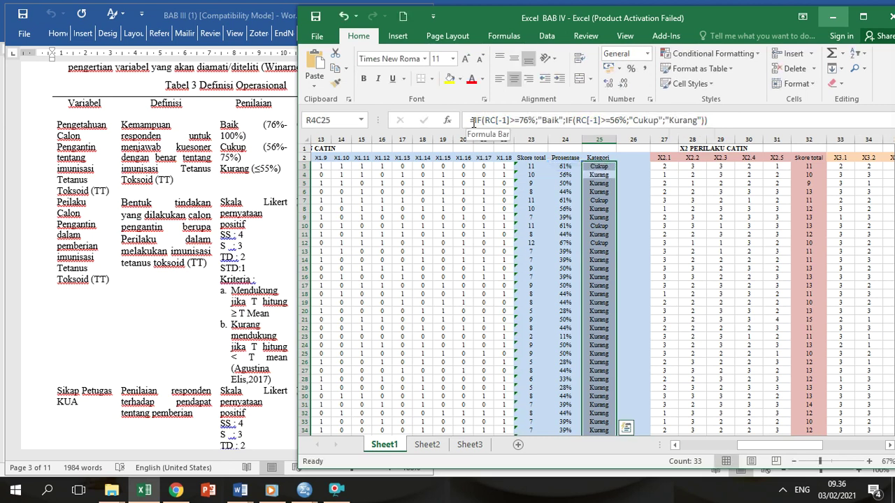
pyautogui.press('Up')
pyautogui.press('Left')
pyautogui.press('Left')
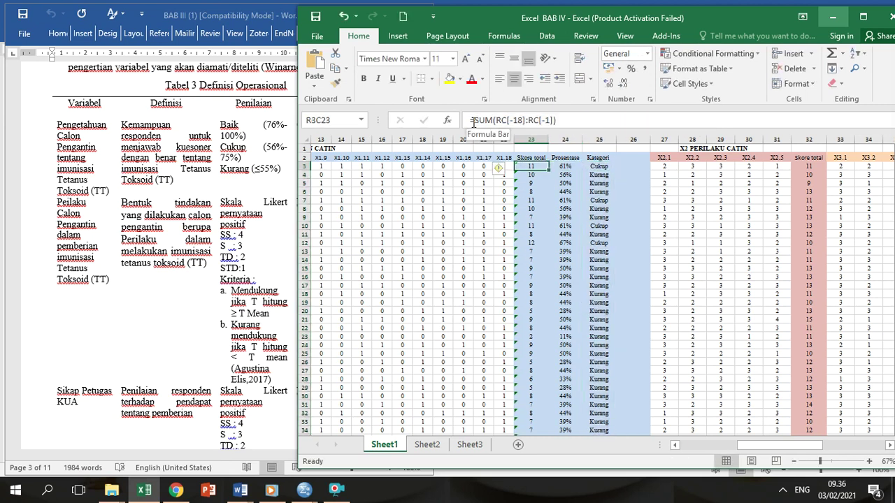
pyautogui.press('Left')
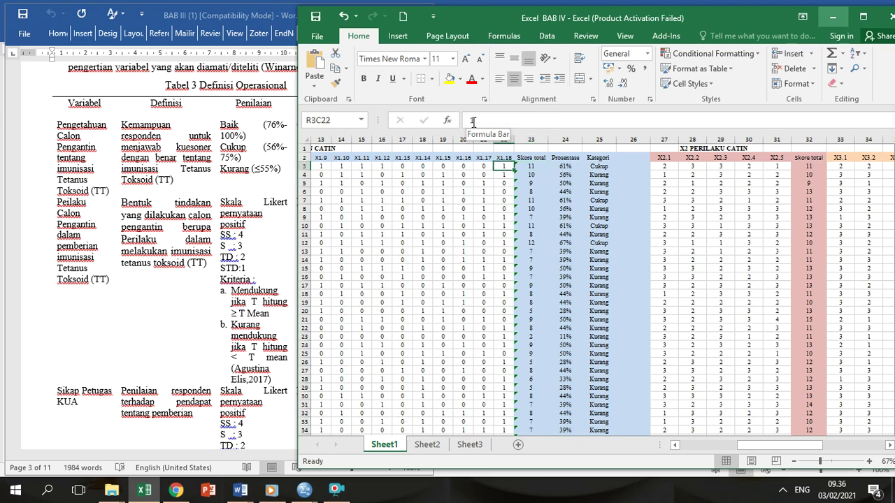
pyautogui.press('Right')
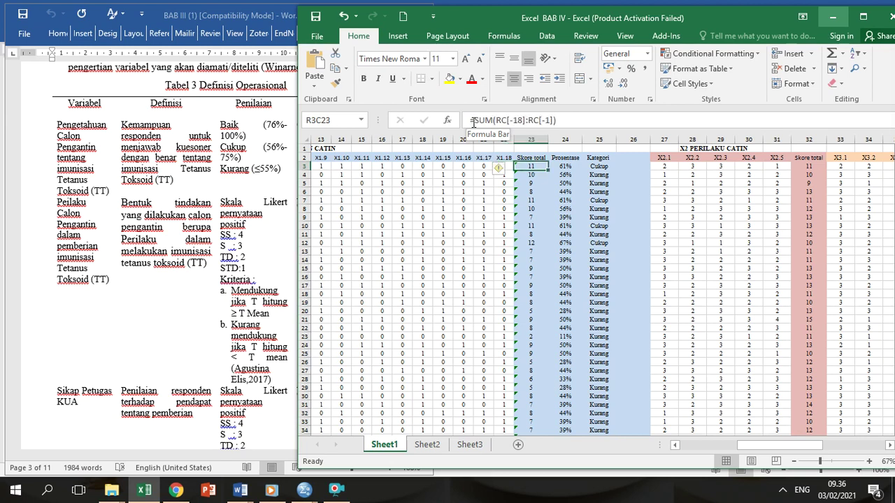
pyautogui.press('Right')
pyautogui.press('Right')
pyautogui.press('Right')
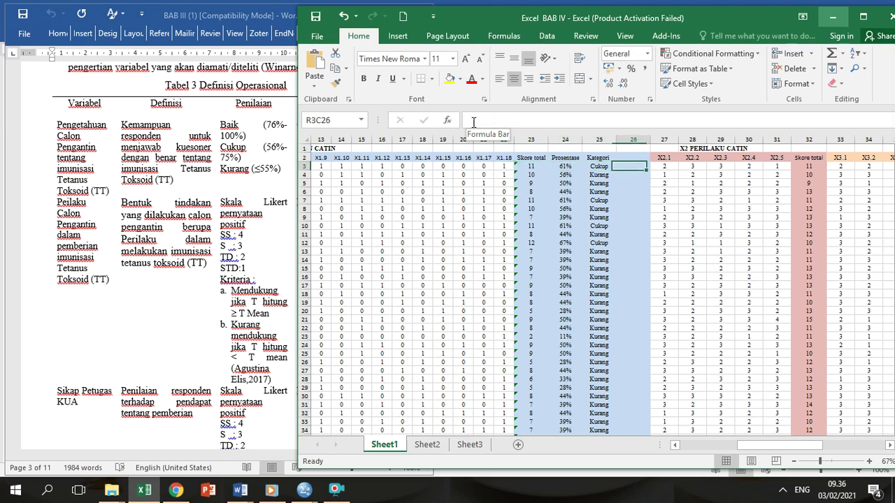
pyautogui.write('=')
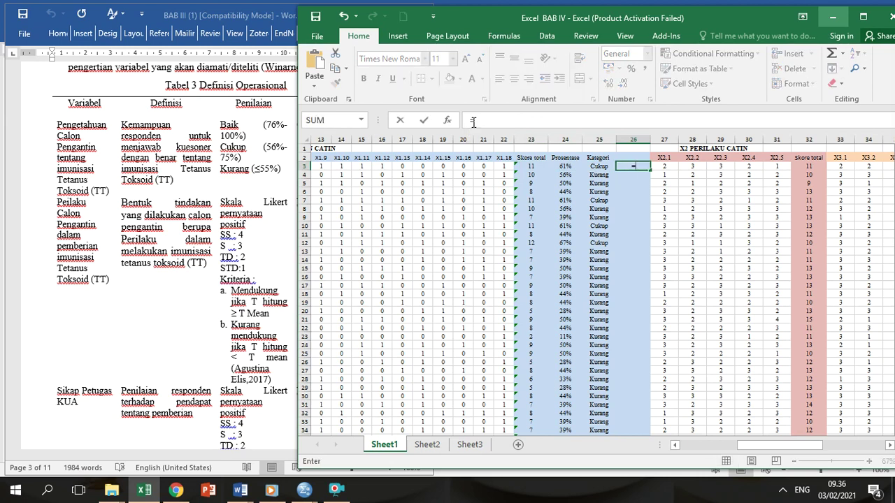
pyautogui.write('IF(RC[-1]>=76%;"Baik";IF(RC[-1]>=56%;"Cukup";"Kurang"))')
# Step: Replace the copied formula's results Baik, Cukup and Kurang with "1", "2" and "3", and fill it down the column
pyautogui.moveTo(559, 120); pyautogui.dragTo(544, 120)
pyautogui.write('1')
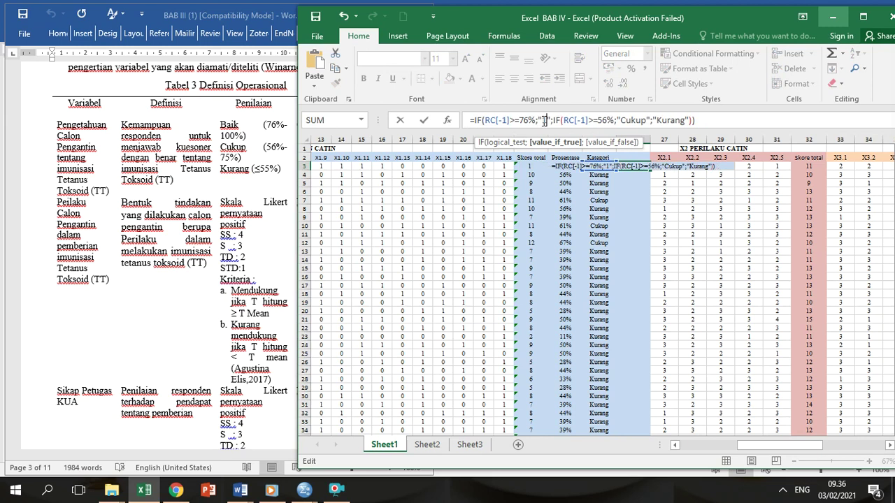
pyautogui.moveTo(646, 120); pyautogui.dragTo(627, 121)
pyautogui.write('2')
pyautogui.moveTo(661, 124); pyautogui.dragTo(657, 121)
pyautogui.write('3')
pyautogui.press('Return')
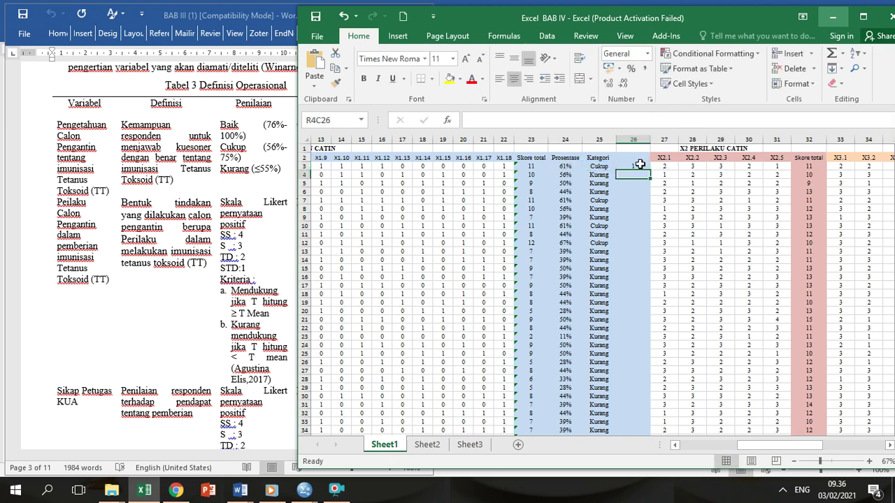
pyautogui.click(642, 167)
pyautogui.doubleClick(651, 170)
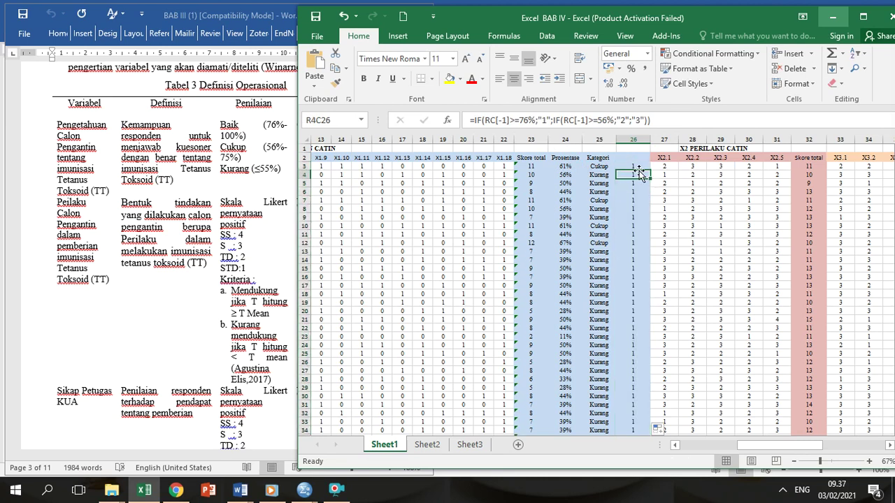
# Step: Change the 76% condition of the row 3 coding formula to refer to the X1 Skore total cell
pyautogui.click(636, 175)
pyautogui.click(633, 167)
pyautogui.click(510, 120)
pyautogui.press('BackSpace')
pyautogui.press('BackSpace')
pyautogui.press('BackSpace')
pyautogui.press('BackSpace')
pyautogui.press('BackSpace')
pyautogui.press('BackSpace')
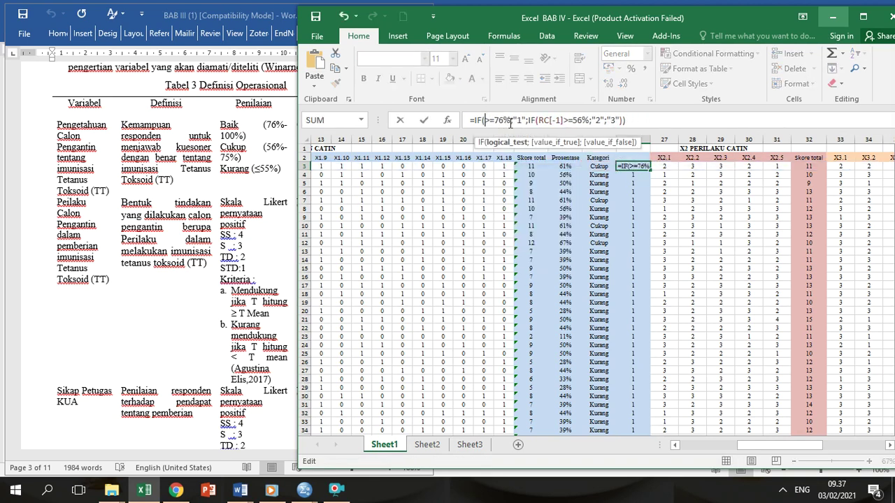
pyautogui.click(533, 168)
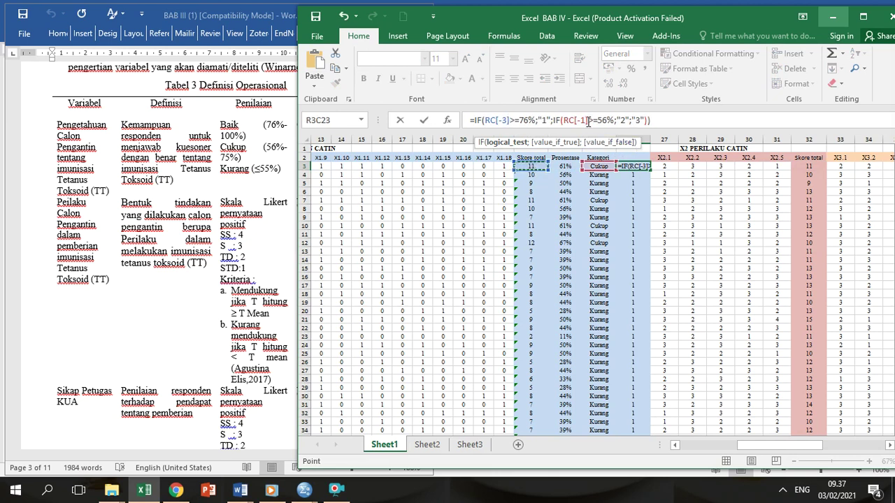
# Step: Change the 56% condition of the row 3 coding formula to refer to the X1 Skore total cell as well
pyautogui.click(588, 120)
pyautogui.press('BackSpace')
pyautogui.press('BackSpace')
pyautogui.press('BackSpace')
pyautogui.press('BackSpace')
pyautogui.press('BackSpace')
pyautogui.press('BackSpace')
pyautogui.click(540, 168)
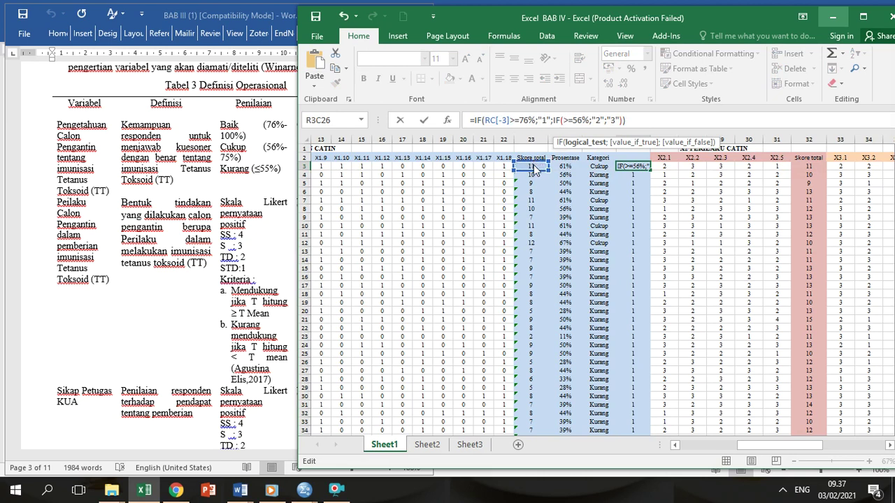
pyautogui.click(532, 168)
pyautogui.press('Return')
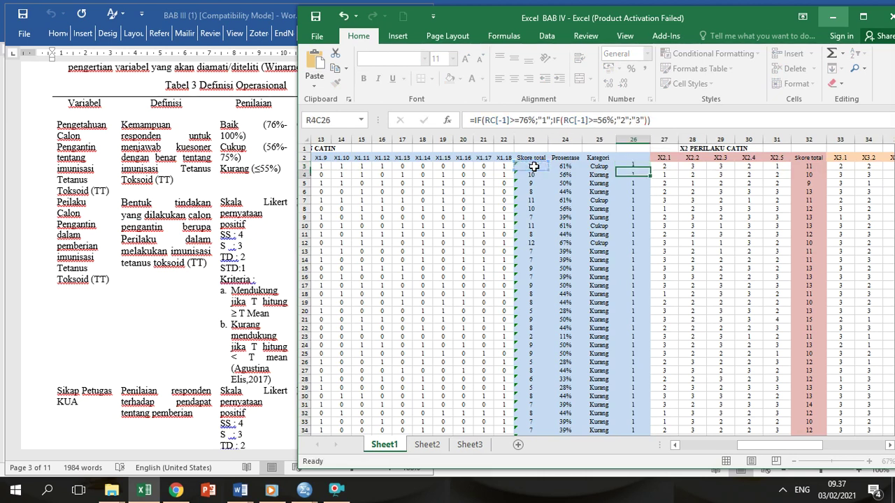
pyautogui.click(638, 167)
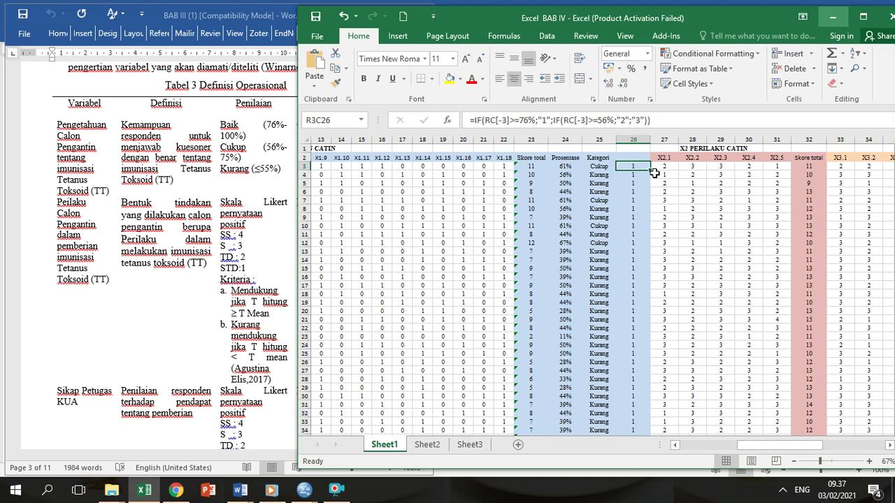
# Step: Fill the coding formula down its column and change the row 3 formula's 76% condition to refer to the Prosentase cell
pyautogui.doubleClick(649, 171)
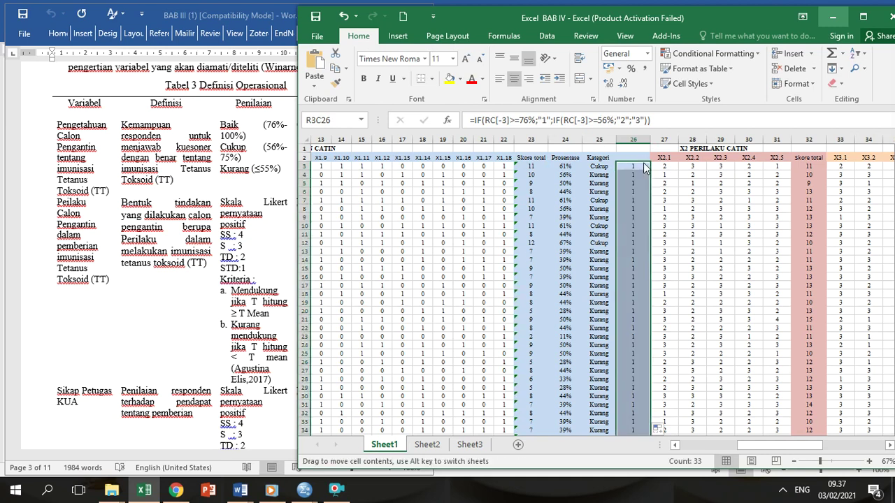
pyautogui.click(638, 168)
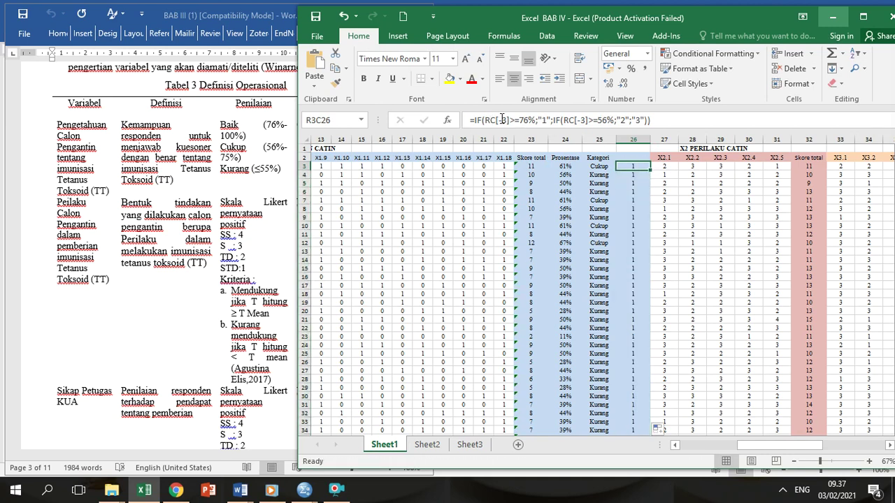
pyautogui.moveTo(510, 120); pyautogui.dragTo(484, 121)
pyautogui.press('BackSpace')
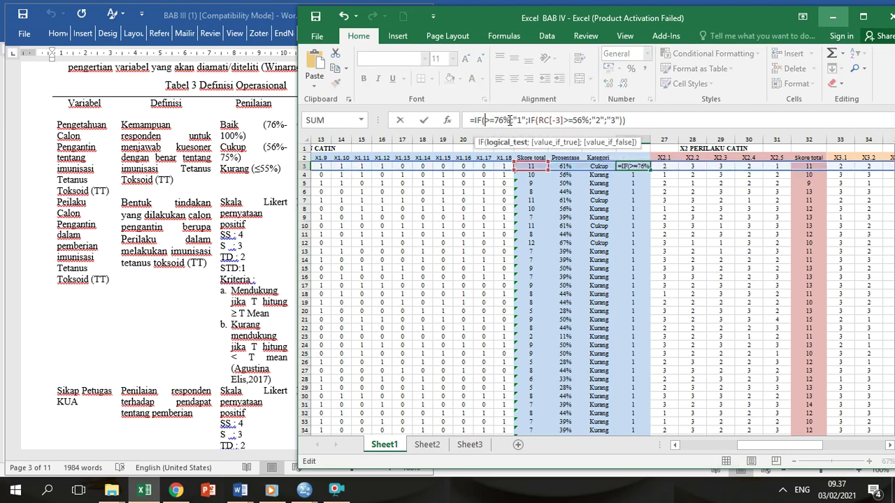
pyautogui.click(560, 166)
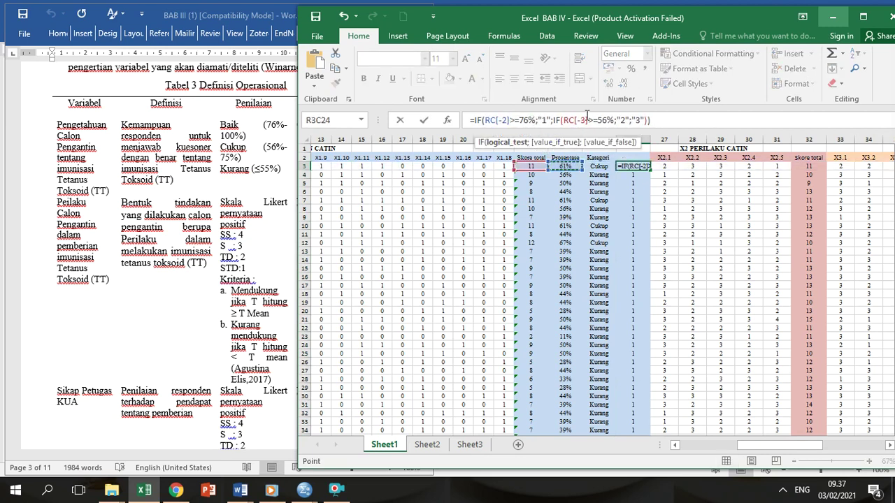
# Step: Change the row 3 coding formula's 56% condition to refer to the Prosentase cell as well, and fill the formula down the column
pyautogui.click(590, 120)
pyautogui.press('BackSpace')
pyautogui.press('BackSpace')
pyautogui.press('BackSpace')
pyautogui.press('BackSpace')
pyautogui.press('BackSpace')
pyautogui.press('BackSpace')
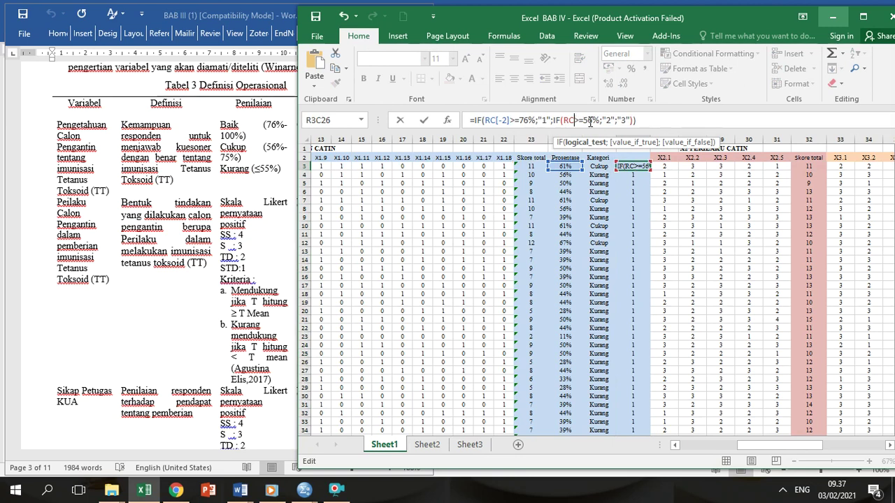
pyautogui.press('BackSpace')
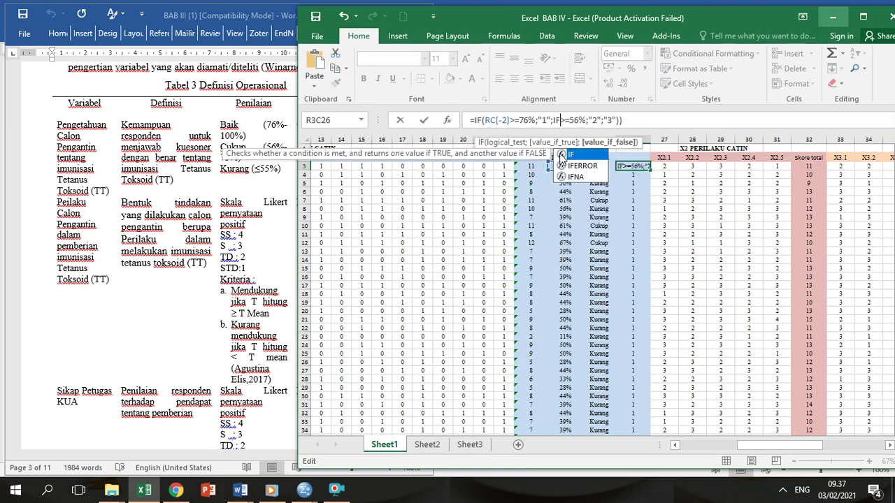
pyautogui.write('(')
pyautogui.click(572, 166)
pyautogui.press('Return')
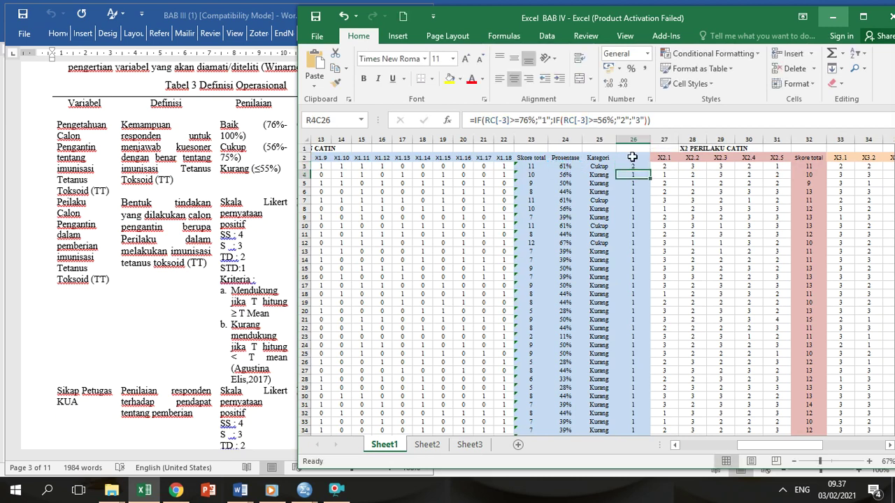
pyautogui.click(632, 166)
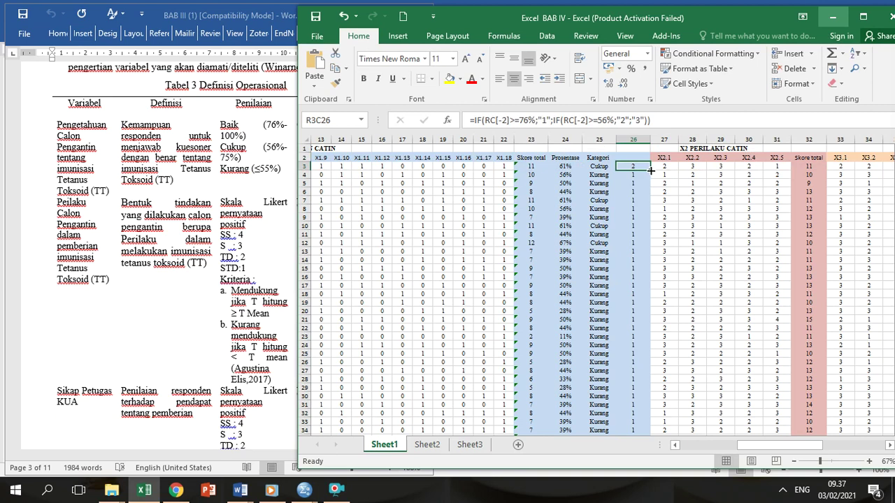
pyautogui.doubleClick(651, 170)
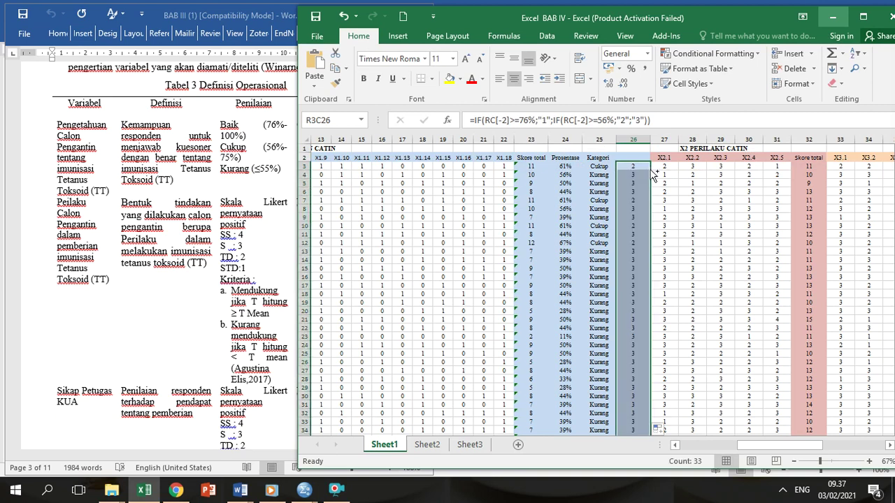
# Step: Copy the knowledge category codes and paste them into the first empty column of the SPSS dataset, starting at case 1
pyautogui.hotkey('ctrl', 'c')
pyautogui.moveTo(305, 489)
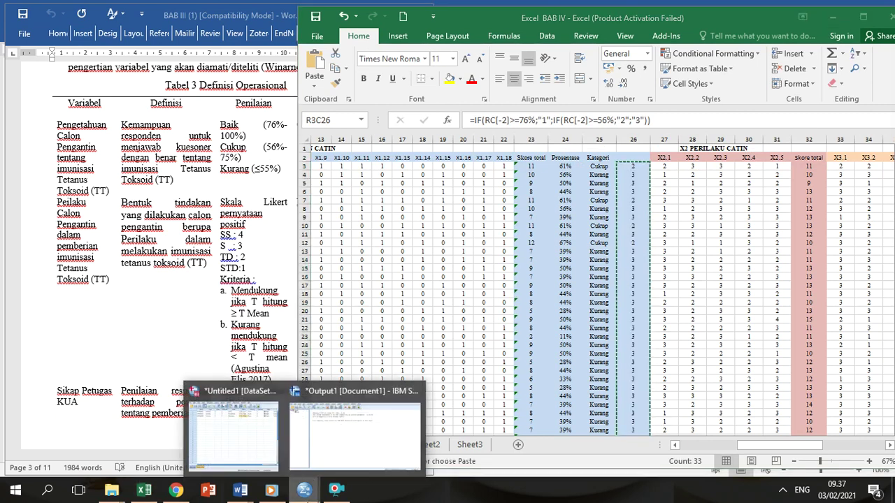
pyautogui.click(274, 443)
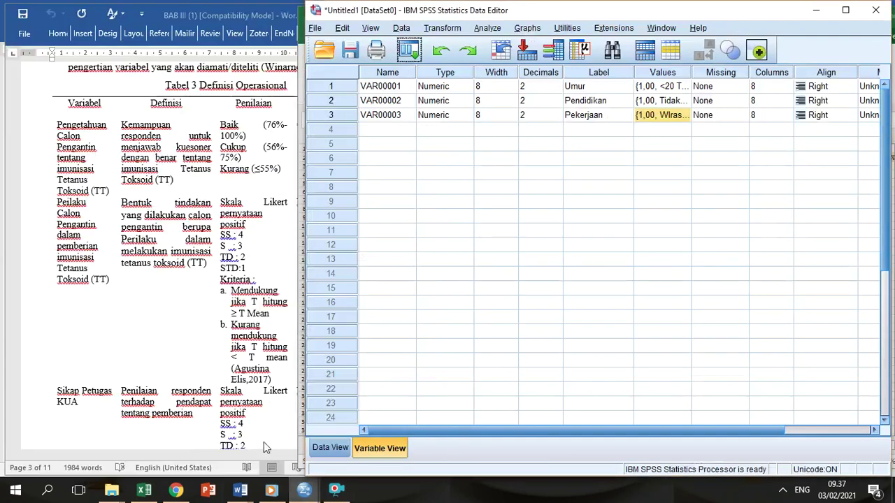
pyautogui.click(334, 450)
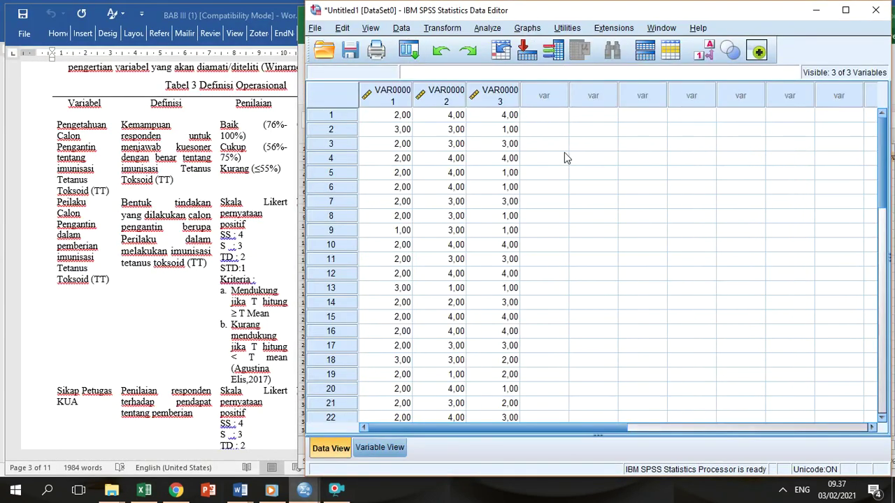
pyautogui.hotkey('ctrl', 'v')
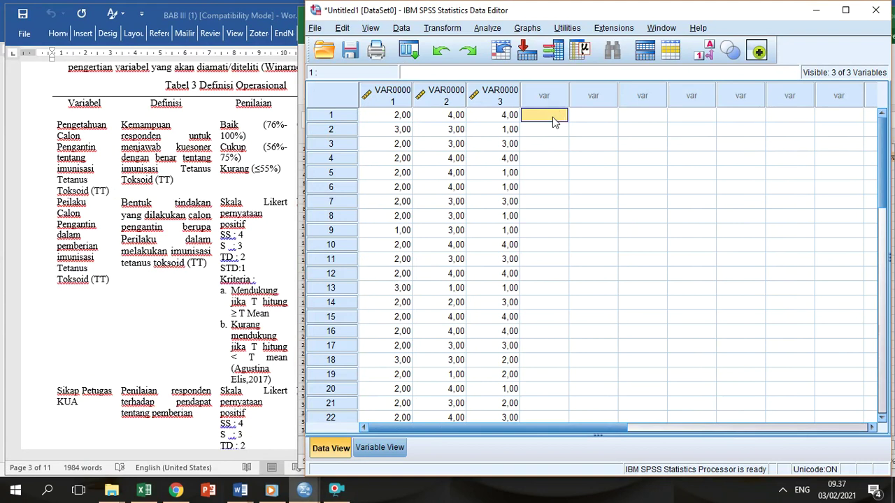
# Step: Rename the first three SPSS variables as Umur, Pendidikan and Pekerjaan
pyautogui.click(380, 448)
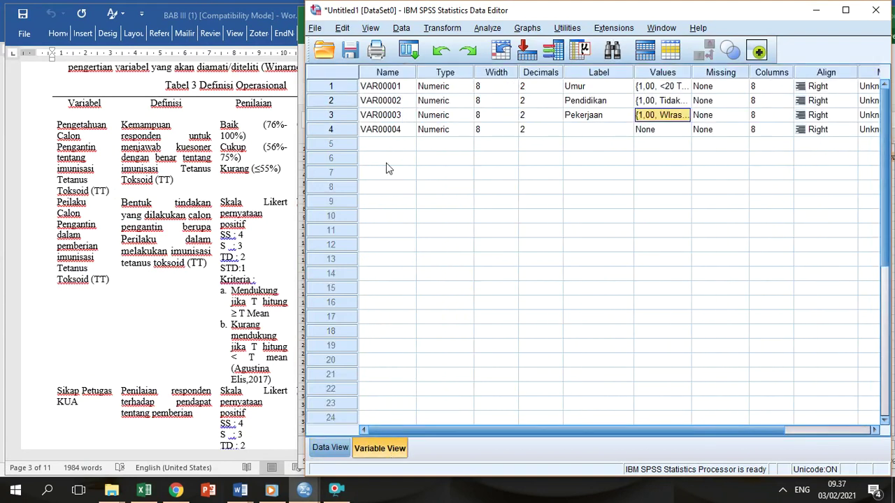
pyautogui.click(396, 88)
pyautogui.write('Umur')
pyautogui.press('Return')
pyautogui.write('P')
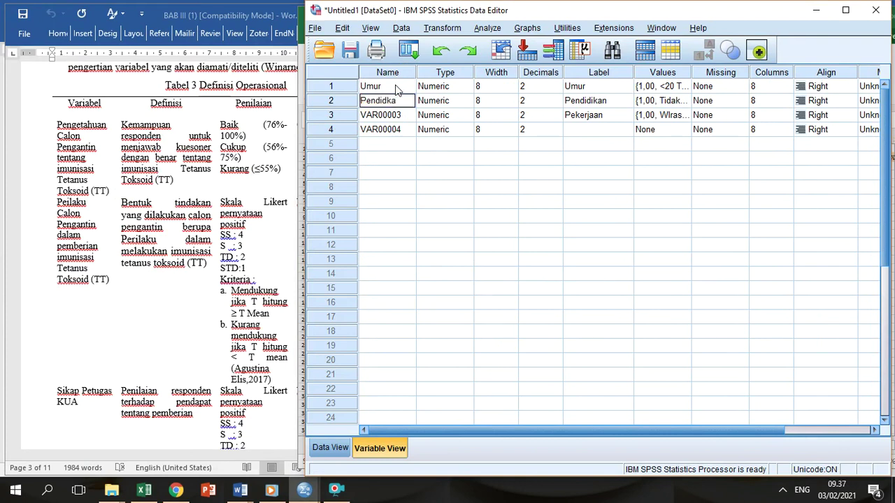
pyautogui.write('endidikan')
pyautogui.press('Return')
pyautogui.write('P')
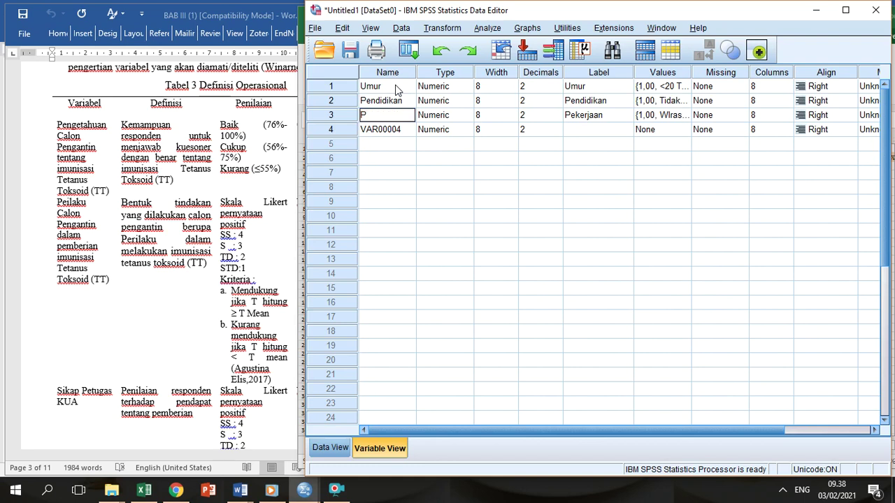
pyautogui.write('ekerjaan')
pyautogui.press('Return')
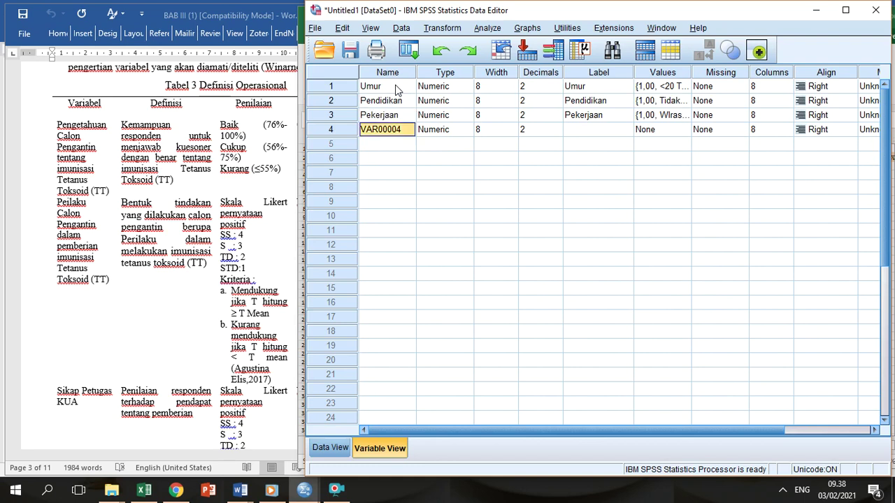
# Step: Name the fourth variable Pengetahuan and give it the label Pengetahuan
pyautogui.write('n')
pyautogui.press('BackSpace')
pyautogui.write('Pengetahuan')
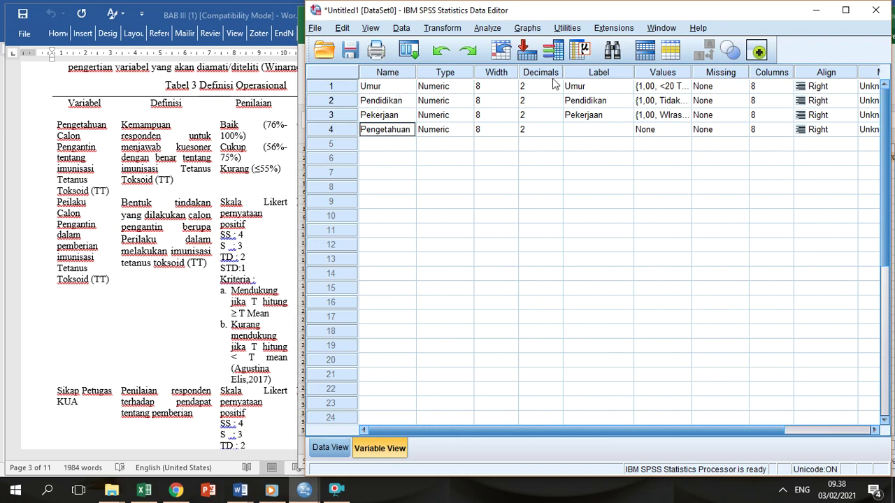
pyautogui.click(587, 134)
pyautogui.write('Pengetahuan')
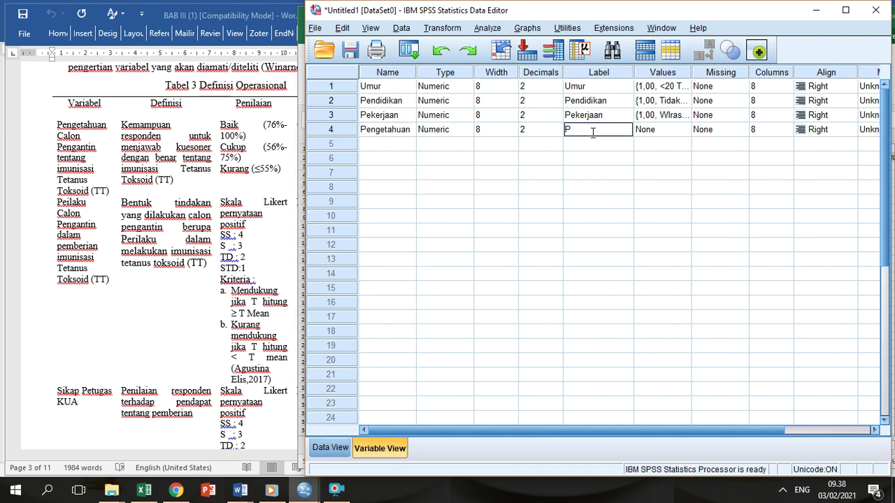
# Step: Define the value labels of Pengetahuan as 1 = Baik, 2 = Cukup and 3 = Kurang
pyautogui.click(679, 130)
pyautogui.click(682, 130)
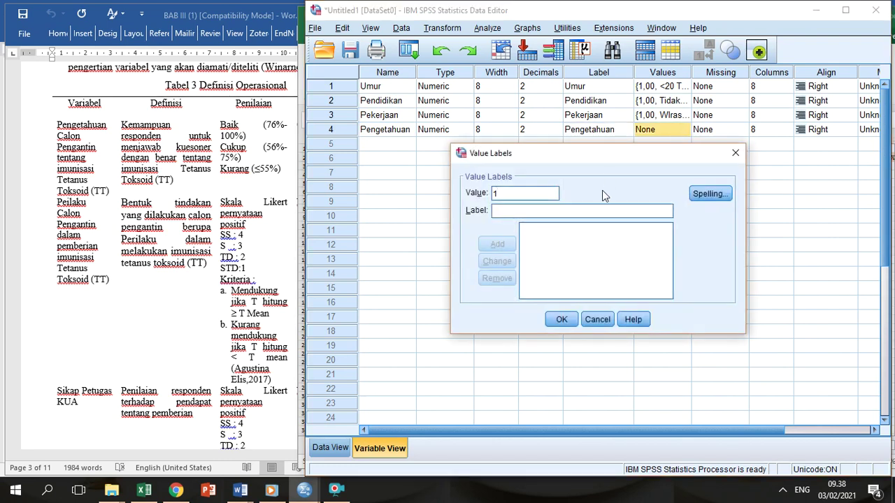
pyautogui.write('Baik')
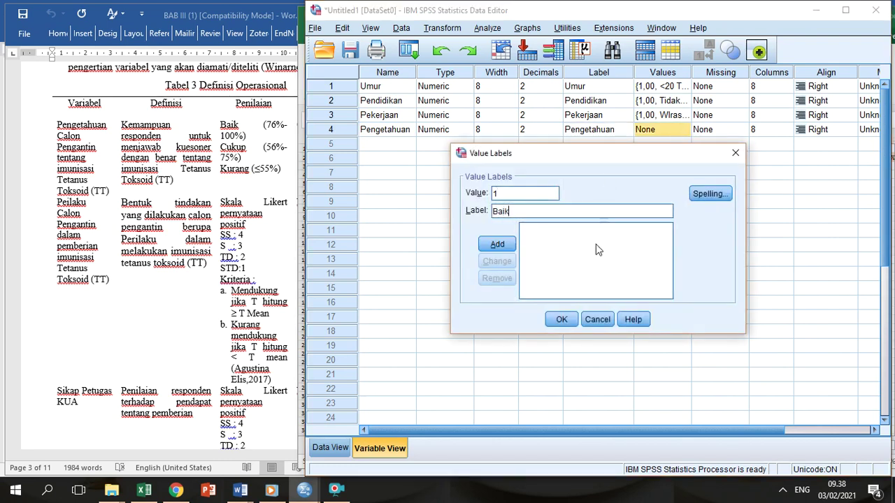
pyautogui.click(511, 247)
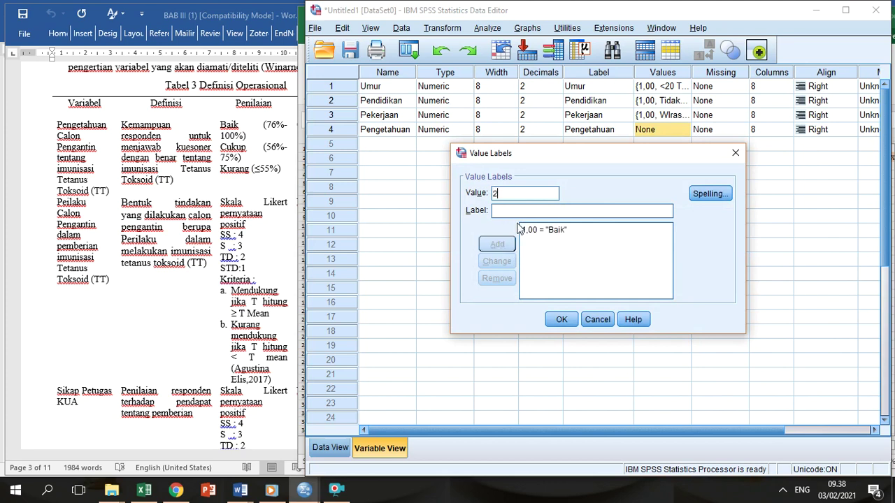
pyautogui.write('Cukup')
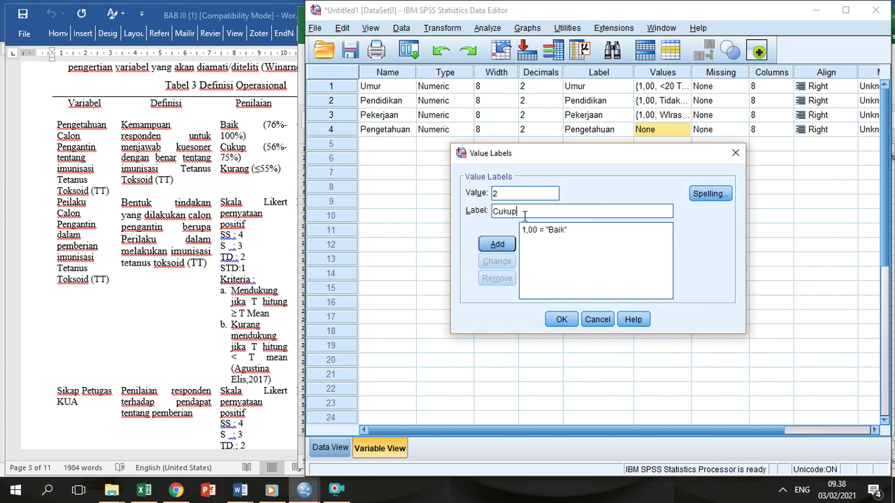
pyautogui.click(511, 247)
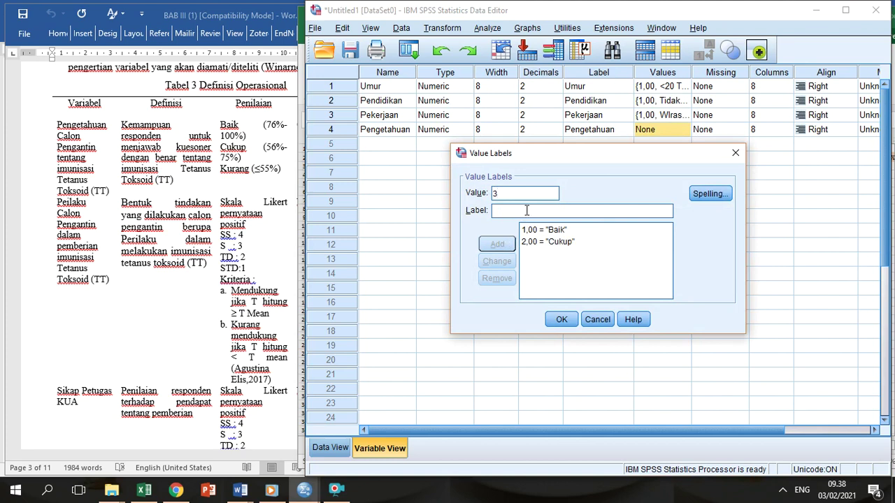
pyautogui.write('Kurang')
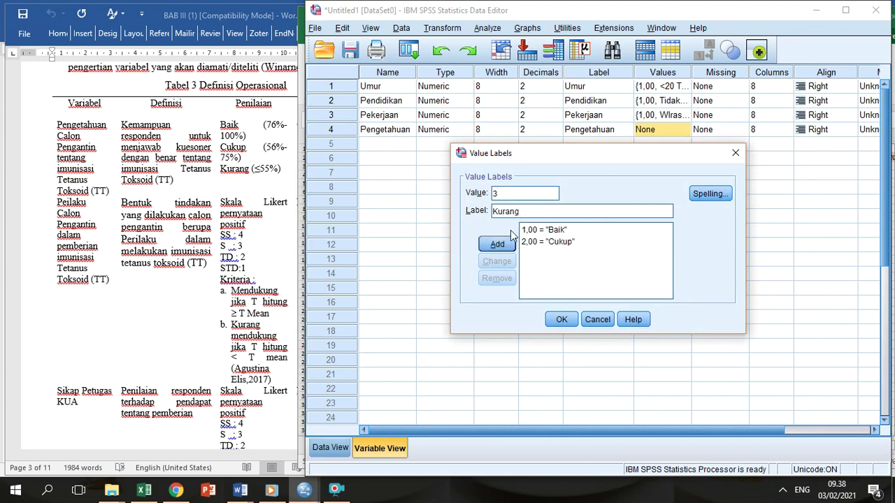
pyautogui.click(500, 245)
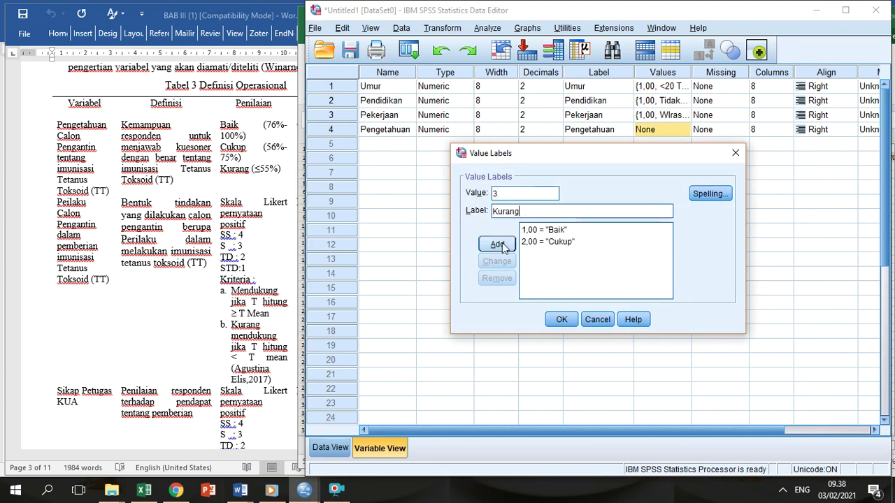
pyautogui.click(561, 319)
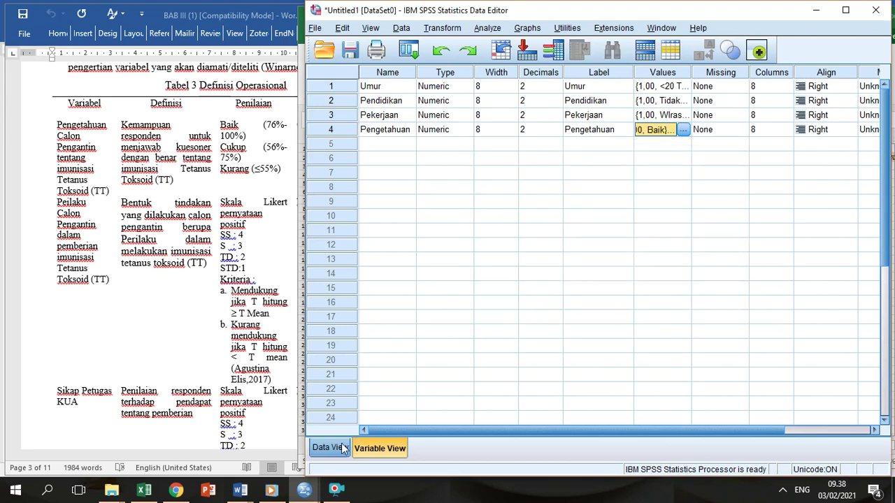
# Step: Return to the Excel workbook and check the Perilaku scoring criteria in the BAB III Word table
pyautogui.click(330, 448)
pyautogui.click(143, 490)
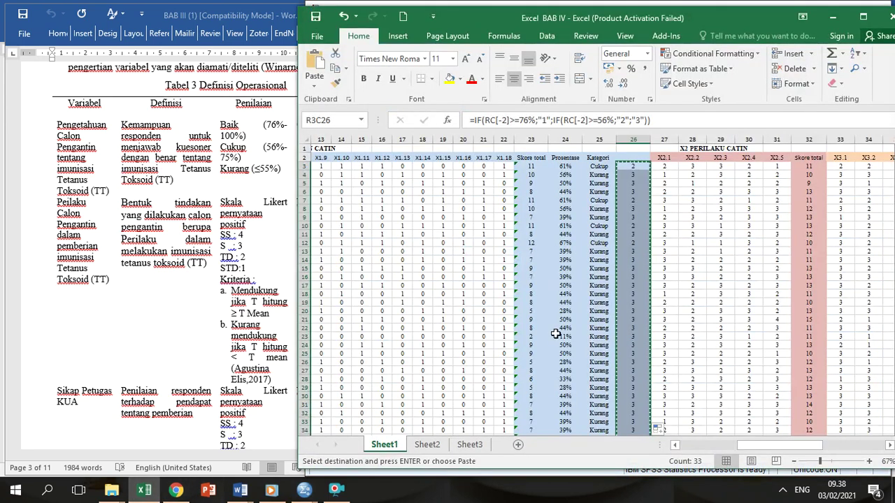
pyautogui.click(249, 334)
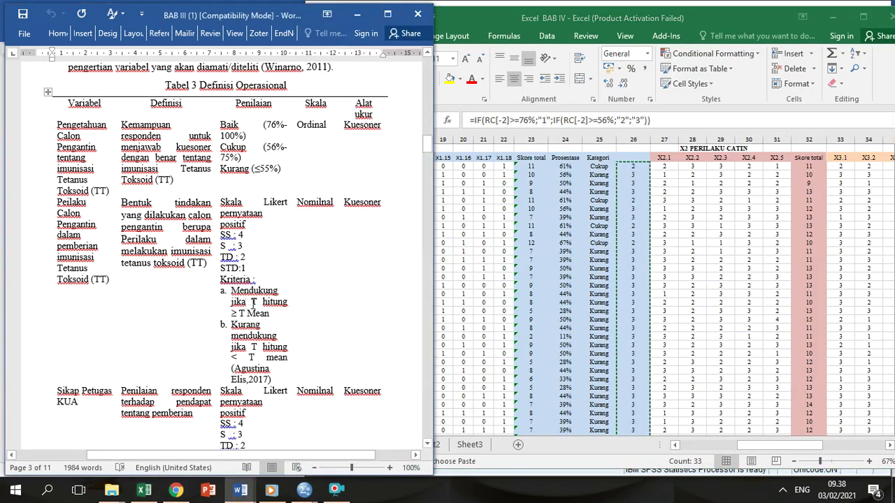
pyautogui.click(639, 219)
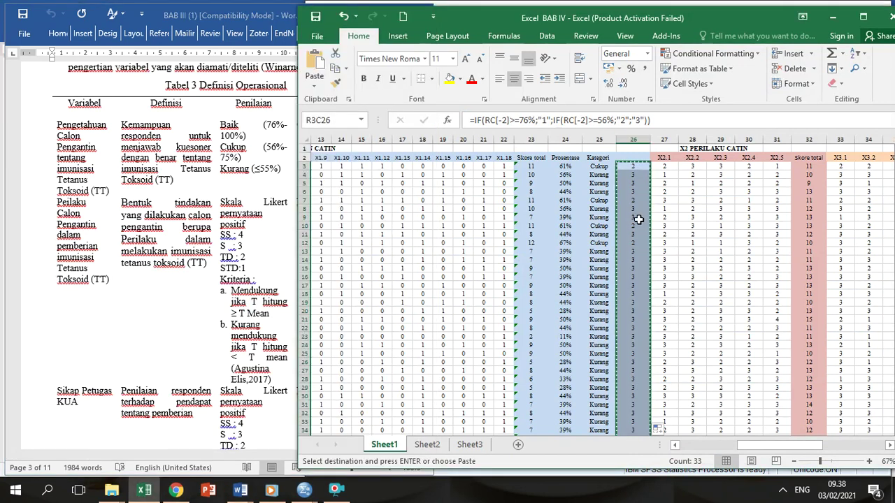
pyautogui.click(842, 137)
pyautogui.rightClick(843, 136)
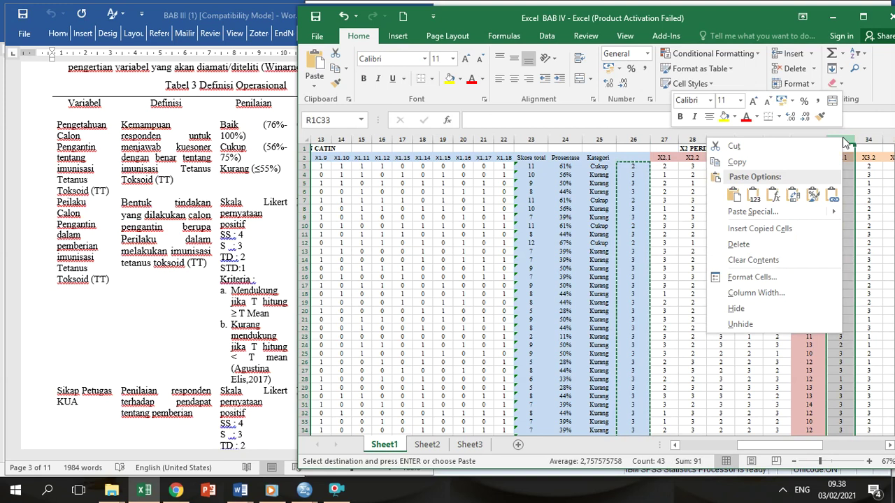
pyautogui.press('Escape')
# Step: Insert two blank columns between the X2 Perilaku Catin Skore total and the X3.1 column
pyautogui.doubleClick(681, 181)
pyautogui.moveTo(746, 446); pyautogui.dragTo(809, 448)
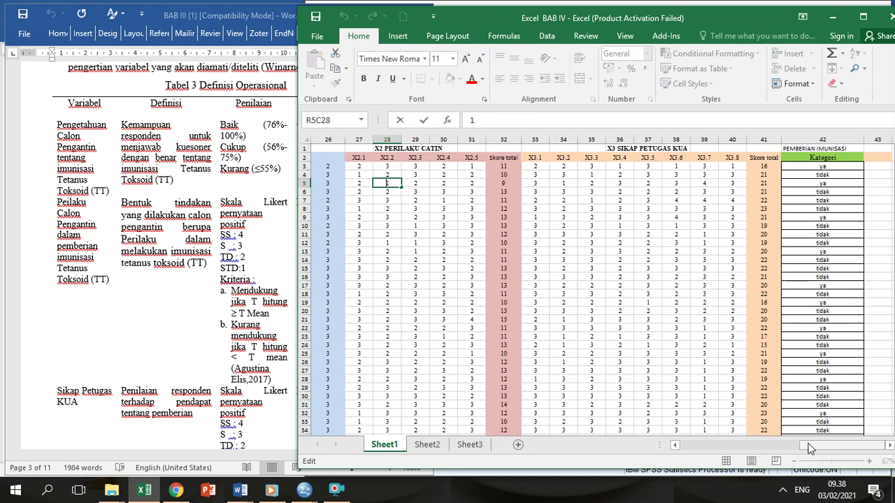
pyautogui.rightClick(532, 135)
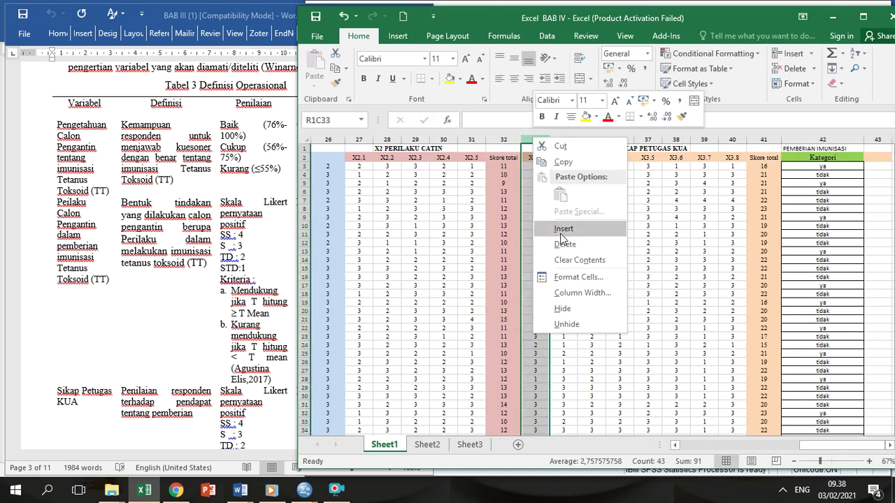
pyautogui.click(561, 233)
pyautogui.rightClick(545, 143)
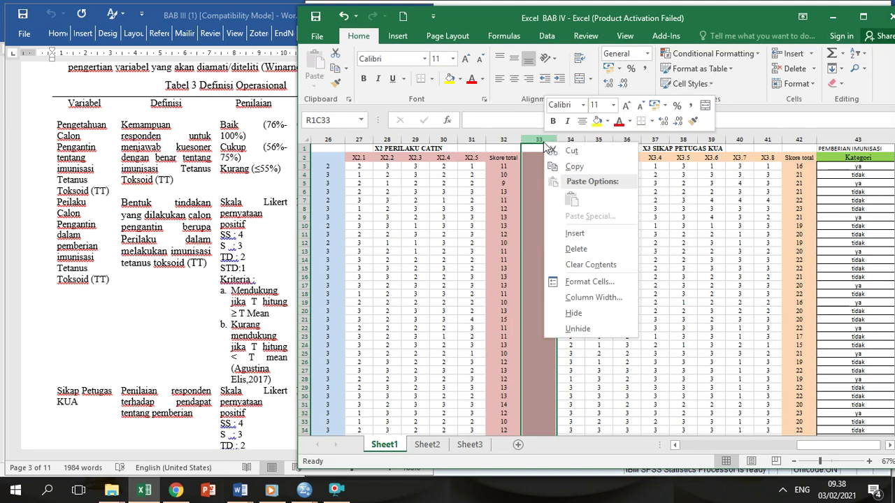
pyautogui.click(574, 233)
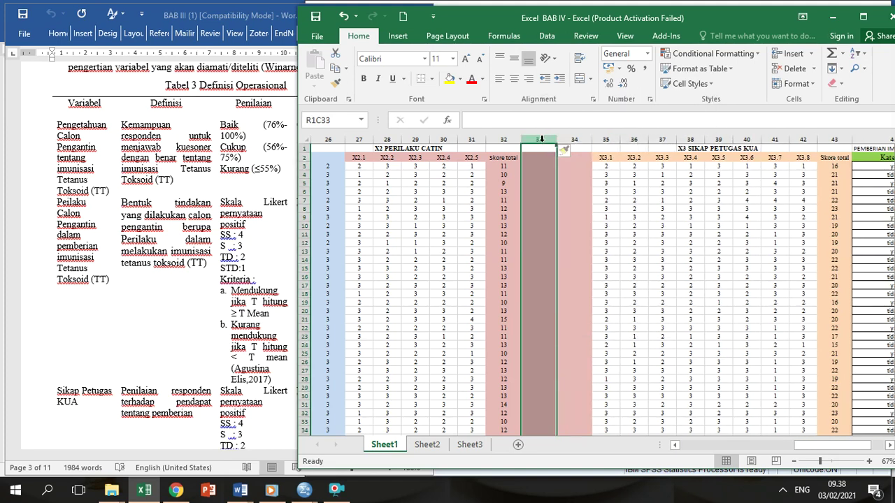
# Step: Insert a third blank column after the X2 Skore total column and check the Perilaku criteria in the Word table
pyautogui.rightClick(542, 143)
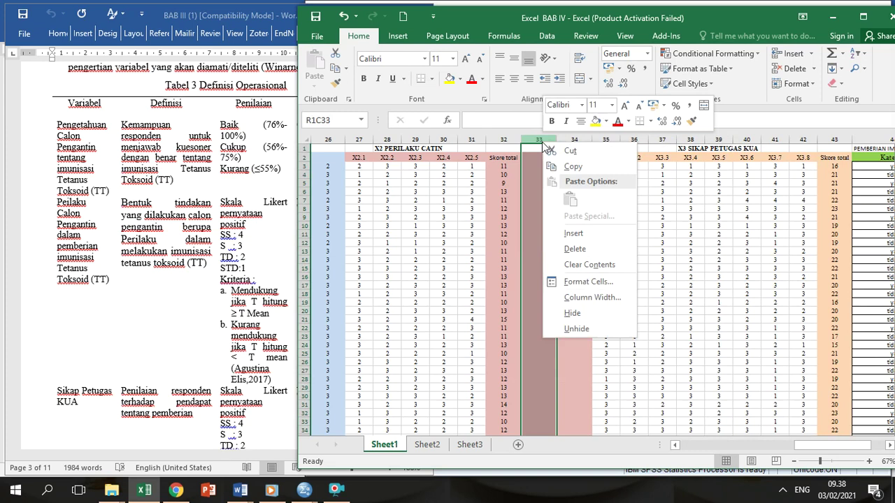
pyautogui.click(575, 233)
pyautogui.click(275, 330)
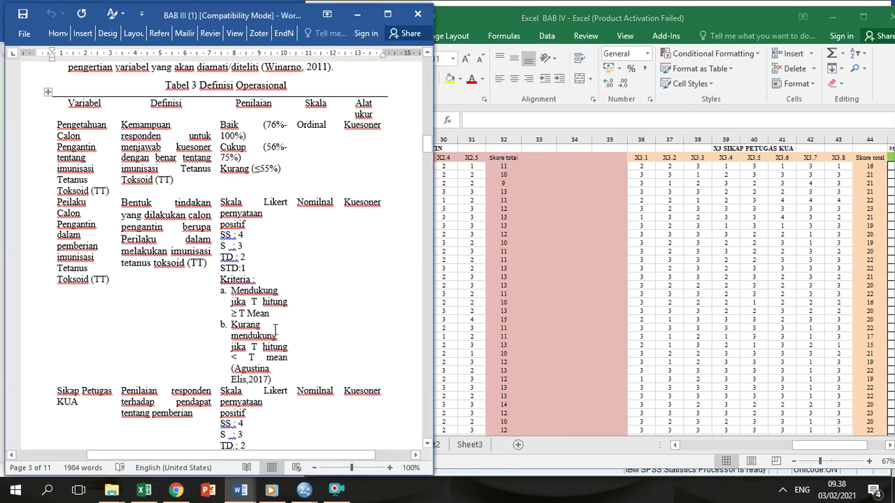
pyautogui.click(593, 200)
pyautogui.click(541, 170)
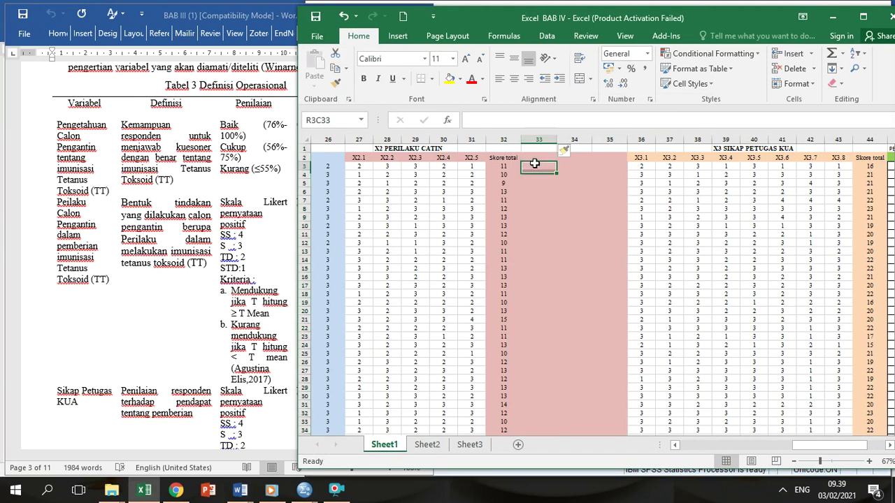
pyautogui.write('=')
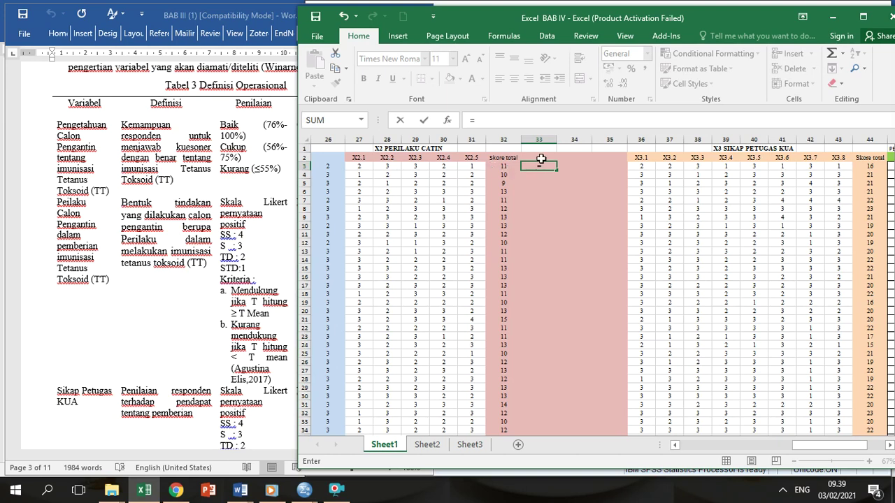
pyautogui.press('Escape')
# Step: Enter the label mean in the row 1 cell above the X2 Skore total heading
pyautogui.click(513, 148)
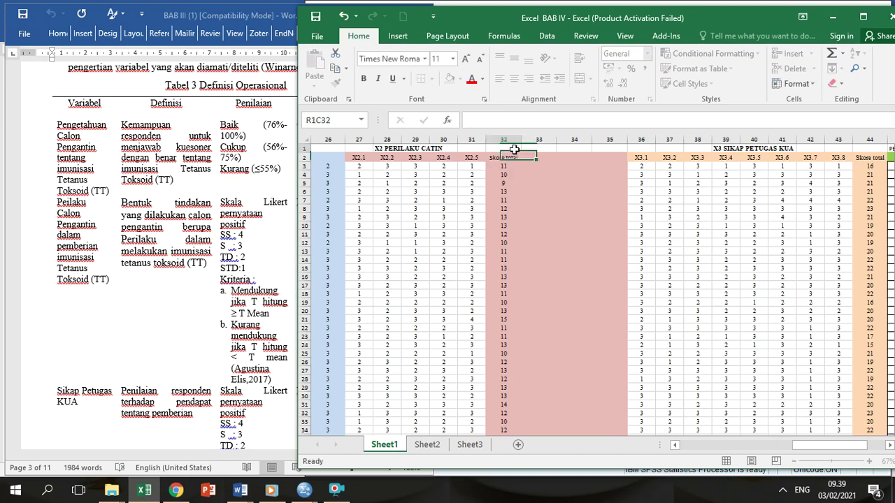
pyautogui.write('mean')
pyautogui.press('Return')
pyautogui.press('Right')
pyautogui.press('Up')
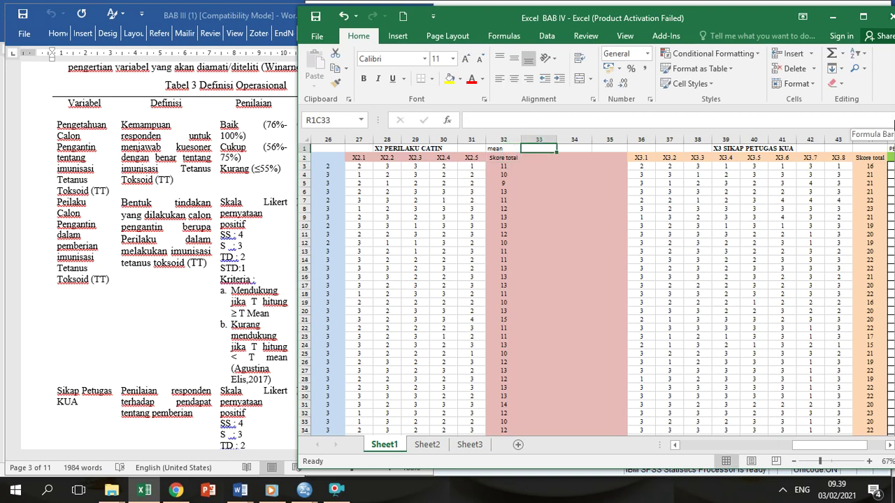
# Step: Calculate the AVERAGE of the X2 Skore total values in rows 3 to 35 beside the mean label, and narrow that column
pyautogui.write('=average(')
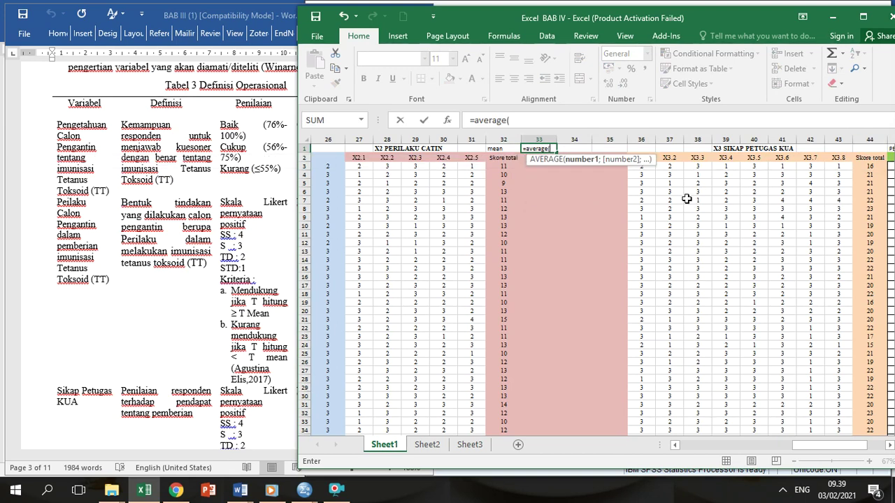
pyautogui.click(505, 166)
pyautogui.moveTo(505, 166); pyautogui.dragTo(495, 374)
pyautogui.press('Return')
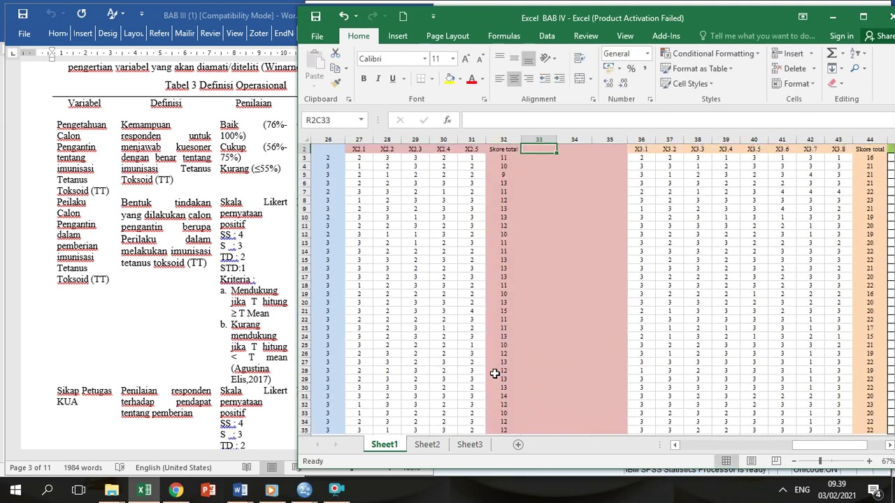
pyautogui.press('Up')
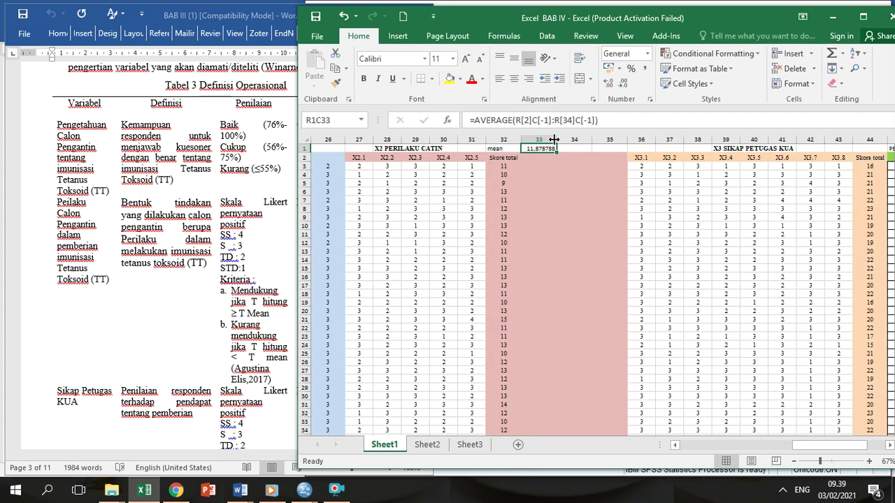
pyautogui.moveTo(557, 140); pyautogui.dragTo(543, 140)
# Step: In row 3 of column 33, enter an IF formula giving "1" when the Skore total is >=11,88 and "2" otherwise
pyautogui.click(537, 167)
pyautogui.write('=if')
pyautogui.write('(')
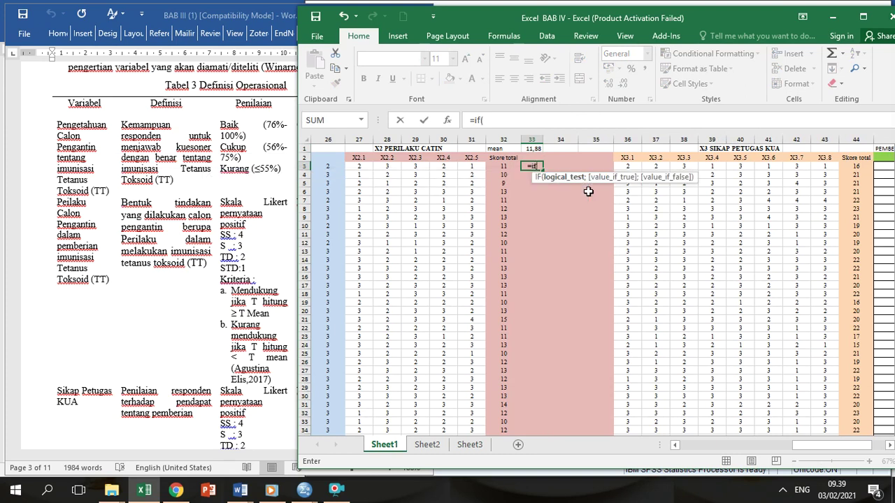
pyautogui.click(501, 168)
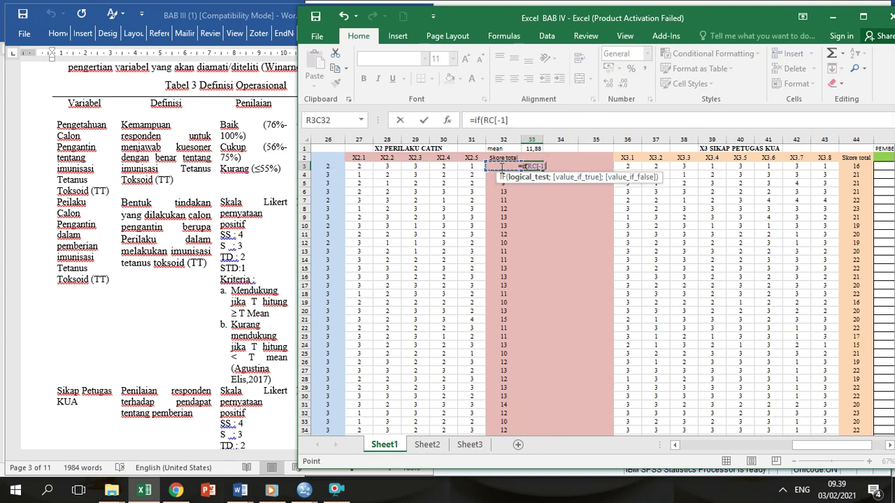
pyautogui.write('>=')
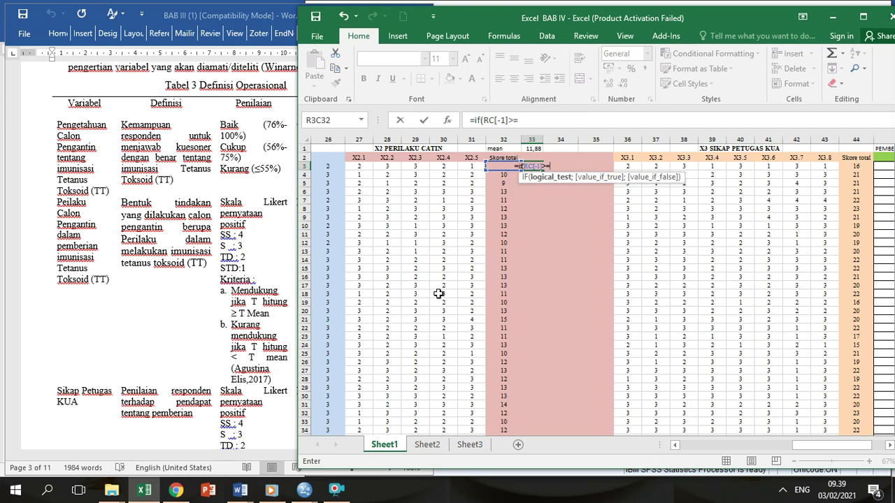
pyautogui.write('1')
pyautogui.write('1,')
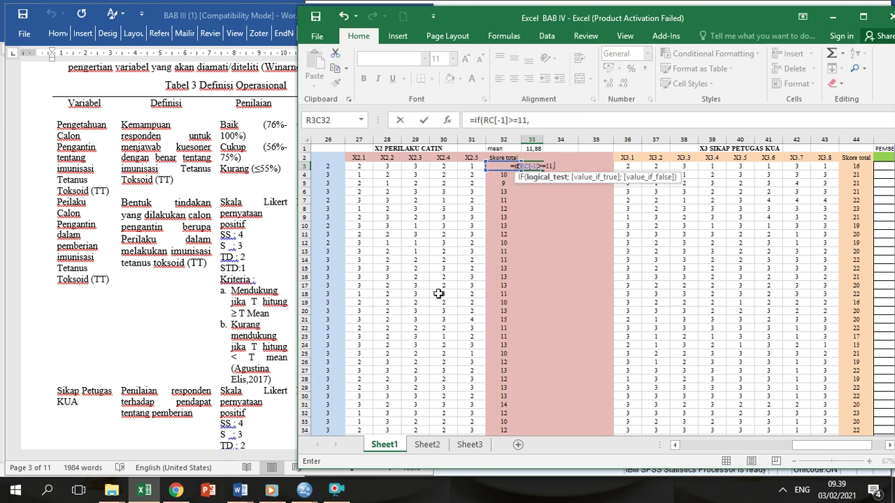
pyautogui.write('88;"')
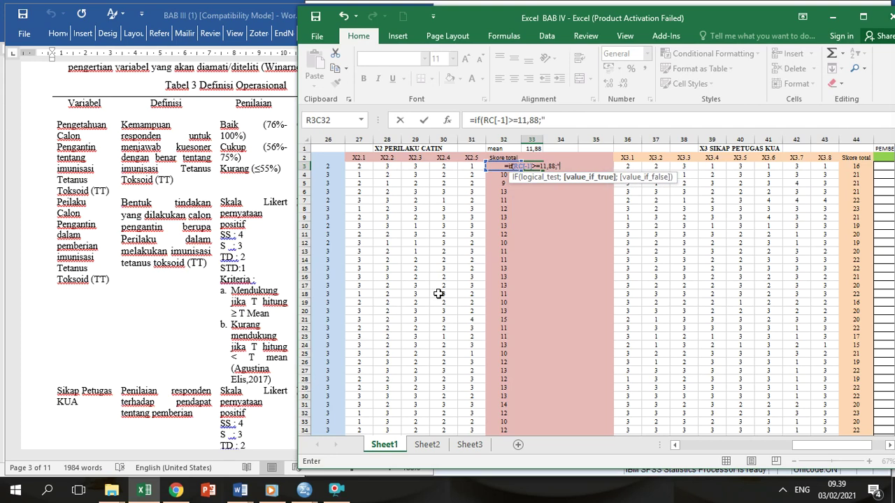
pyautogui.write('1";"')
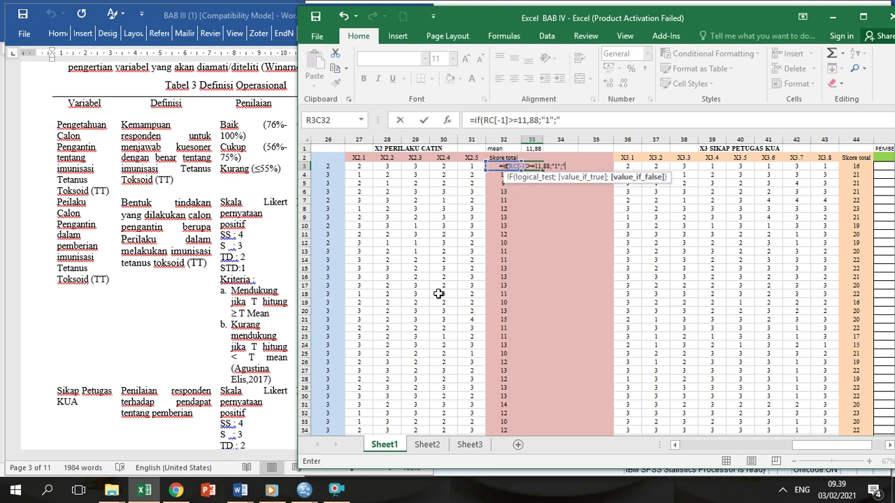
pyautogui.write('2')
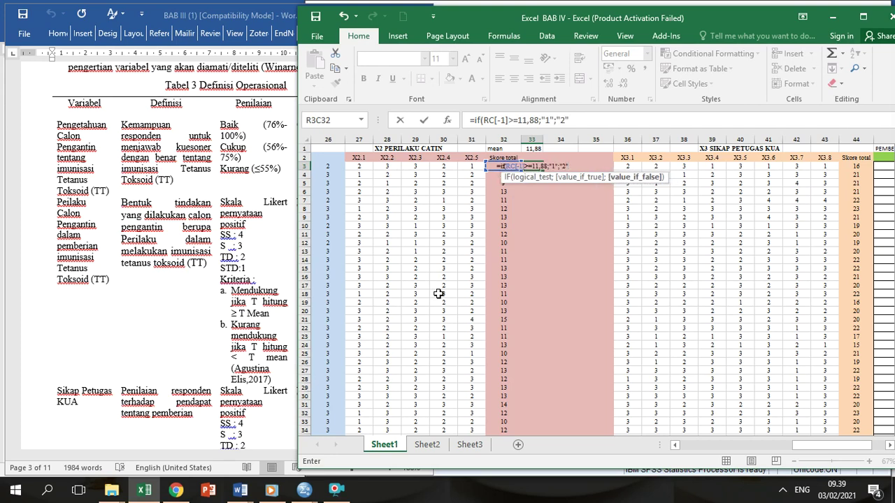
pyautogui.write(')')
pyautogui.press('Return')
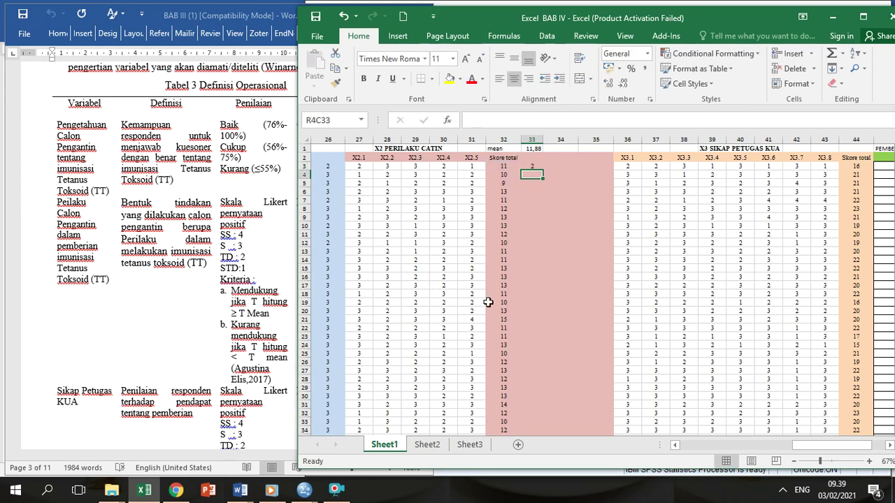
# Step: Fill the 1/2 coding formula down column 33 for all respondents and copy the formula text from its first cell
pyautogui.click(534, 166)
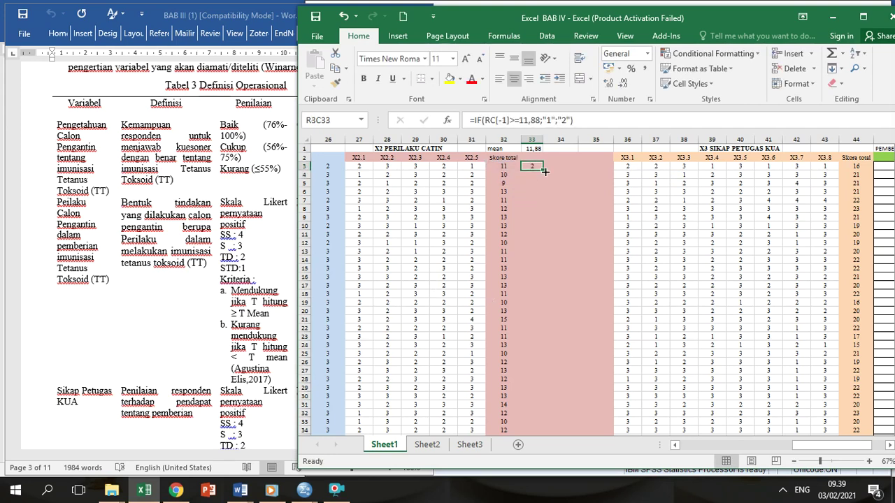
pyautogui.doubleClick(543, 171)
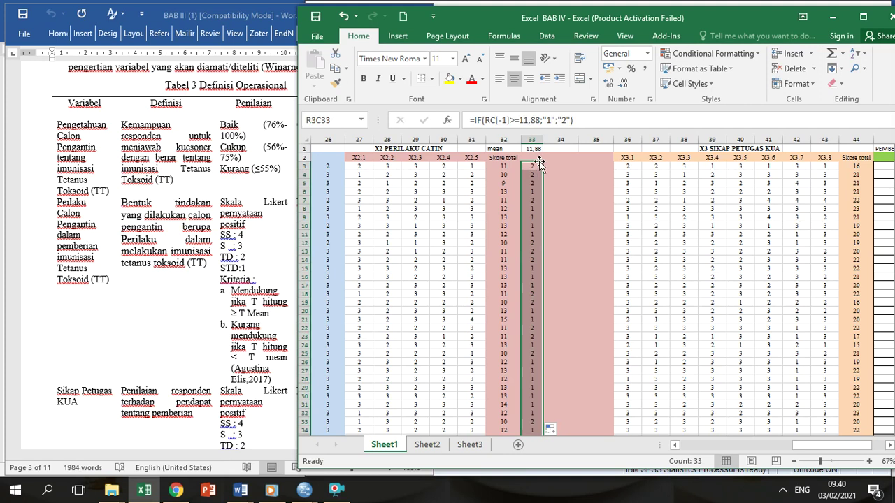
pyautogui.click(535, 167)
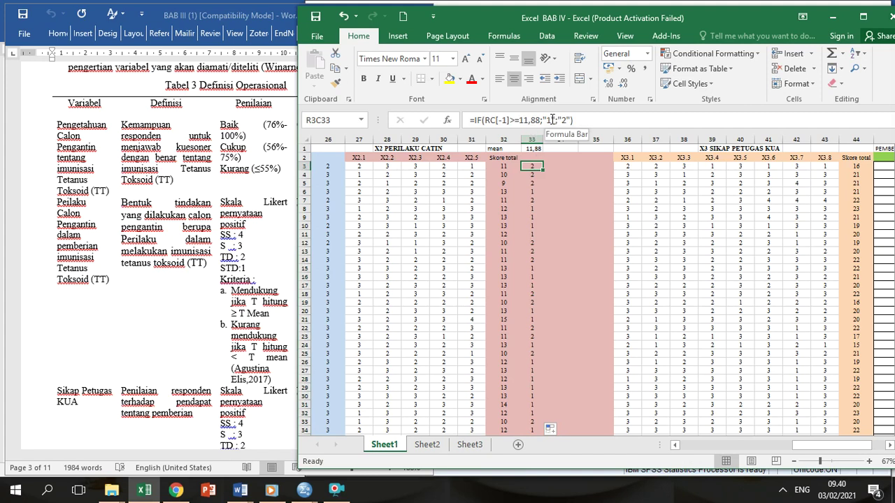
pyautogui.moveTo(584, 120); pyautogui.dragTo(476, 125)
pyautogui.hotkey('ctrl', 'c')
pyautogui.press('Escape')
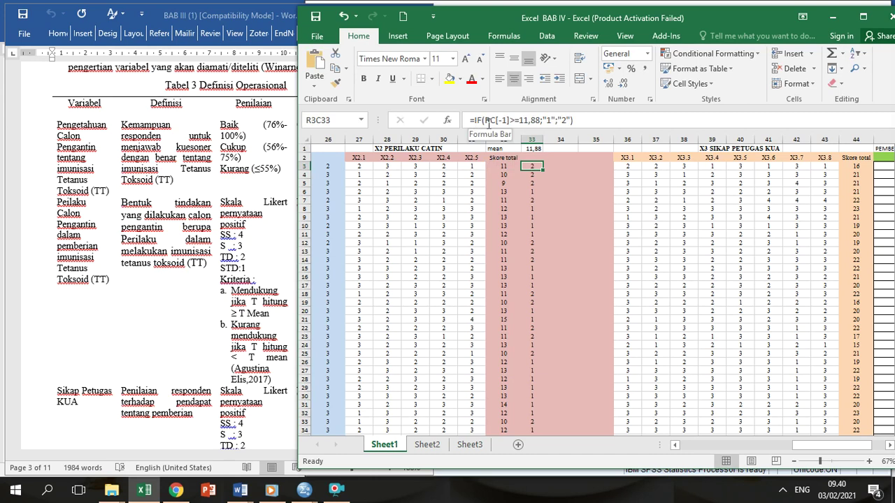
# Step: Change the results in the row 3 IF formula of column 33 to "Mendukung" and "Kurang mendukung"
pyautogui.click(550, 121)
pyautogui.press('BackSpace')
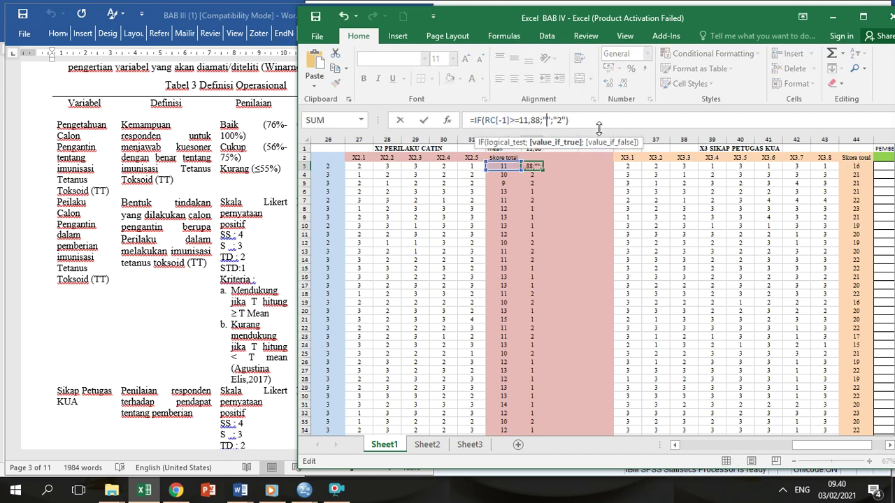
pyautogui.write('Mendukung')
pyautogui.press('Right')
pyautogui.press('Right')
pyautogui.press('Right')
pyautogui.press('Right')
pyautogui.write('Kurang menduku')
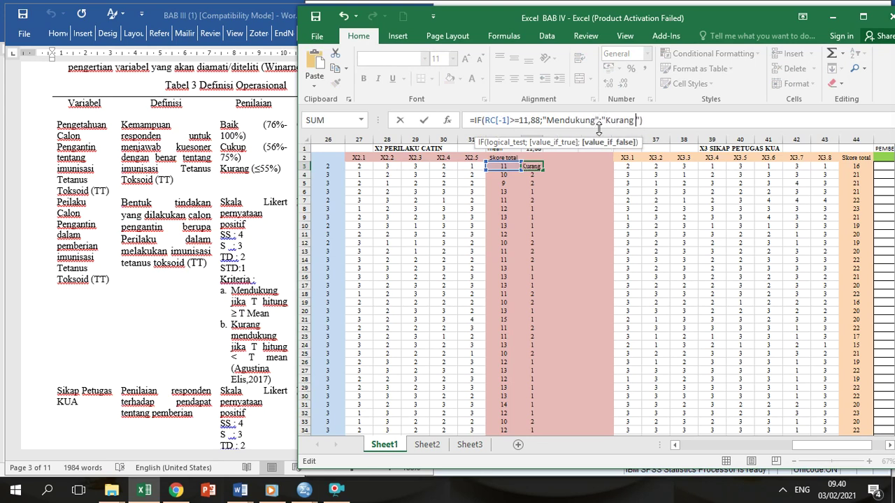
pyautogui.write('ng')
pyautogui.press('Return')
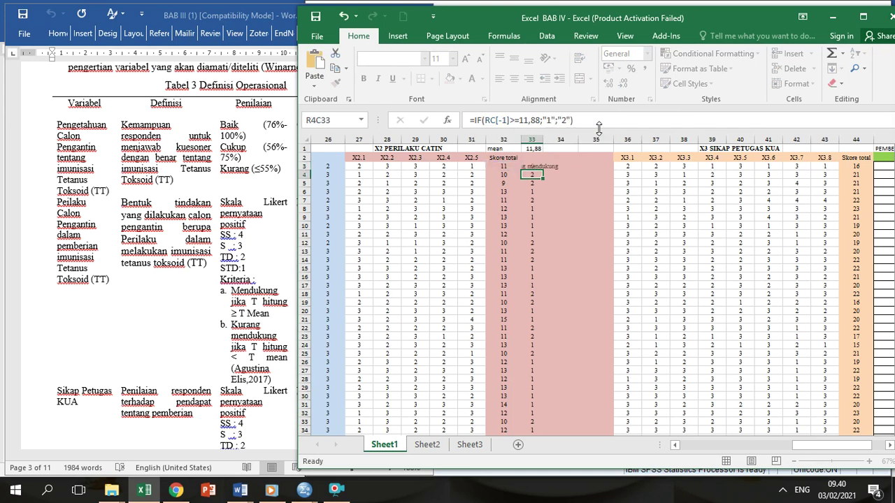
# Step: Fill the Mendukung/Kurang mendukung formula down column 33 and fit the column width to its contents
pyautogui.click(532, 166)
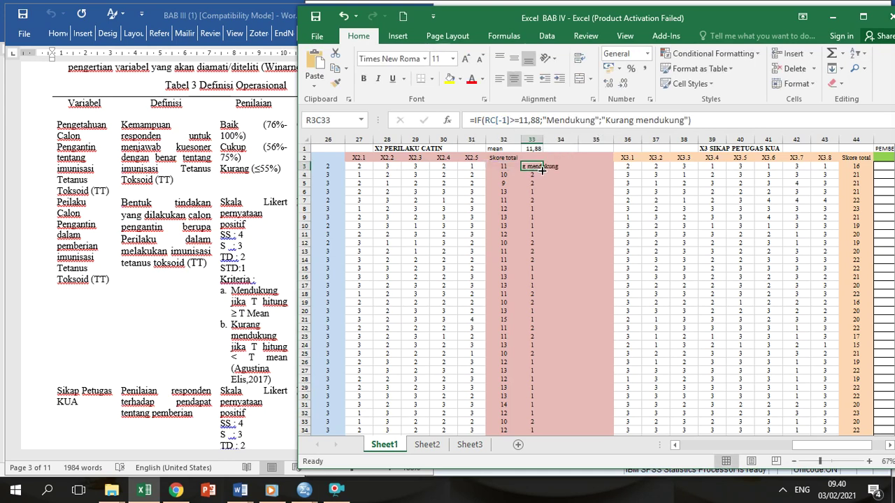
pyautogui.doubleClick(542, 170)
pyautogui.click(544, 148)
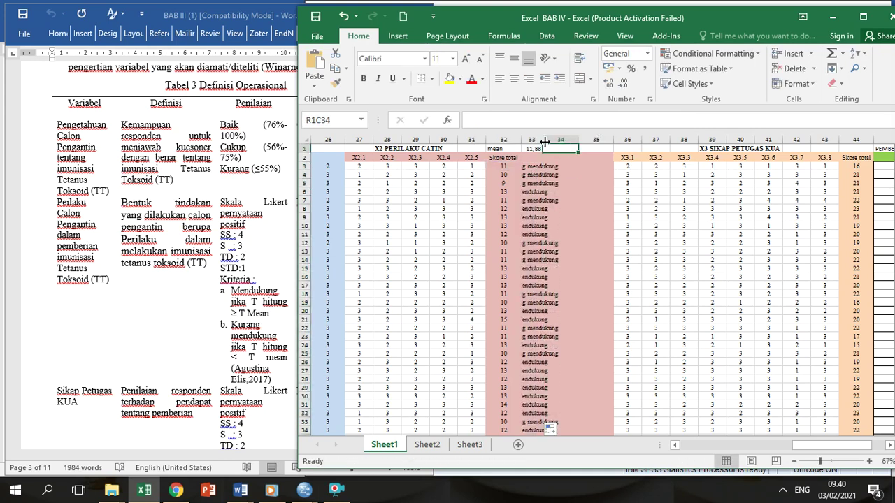
pyautogui.doubleClick(544, 142)
# Step: Paste the copied 1/2 coding formula as a new formula in row 3 of column 34
pyautogui.click(593, 170)
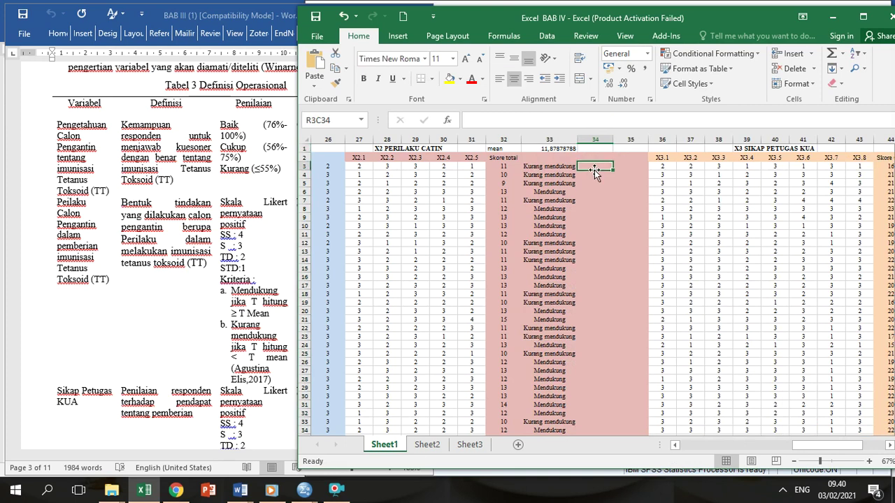
pyautogui.write('=')
pyautogui.hotkey('ctrl', 'v')
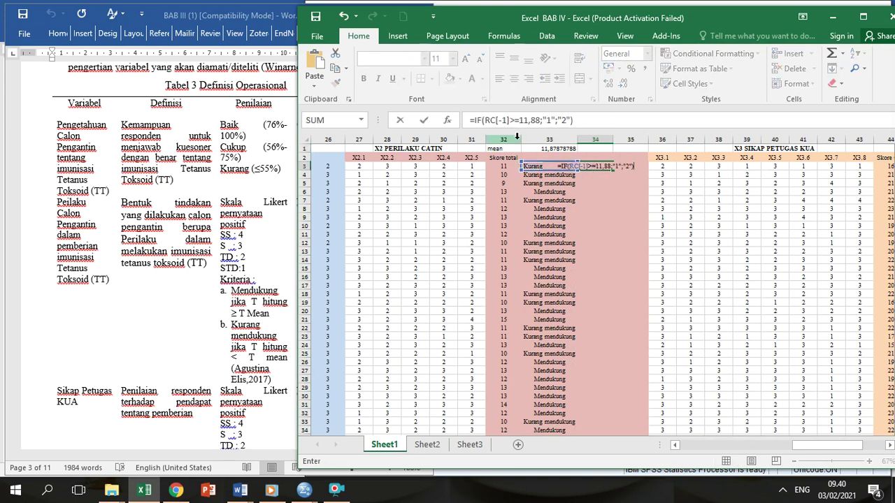
# Step: Point the column 34 formula's test at the Skore total cell, RC[-2], and fill it down for all respondents
pyautogui.click(512, 121)
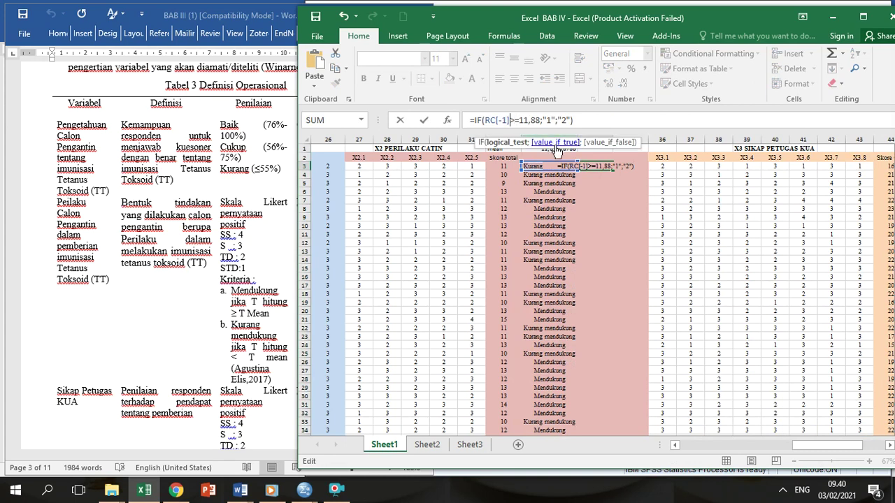
pyautogui.press('BackSpace')
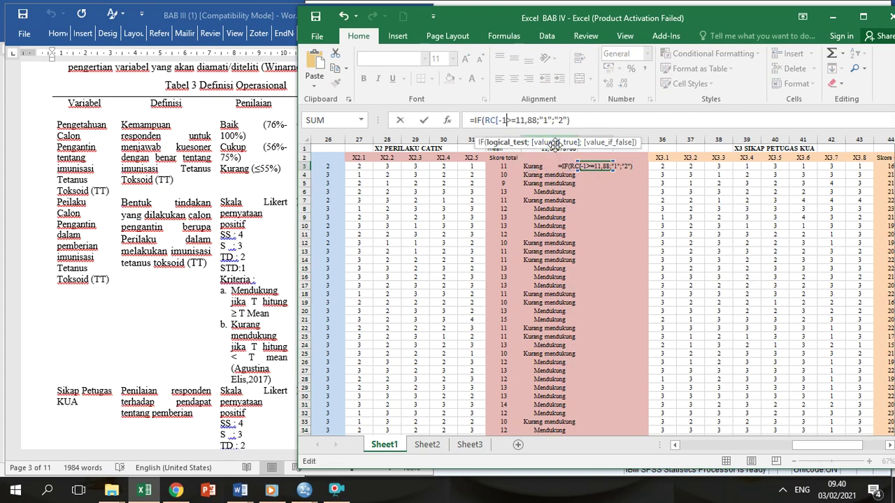
pyautogui.write(']')
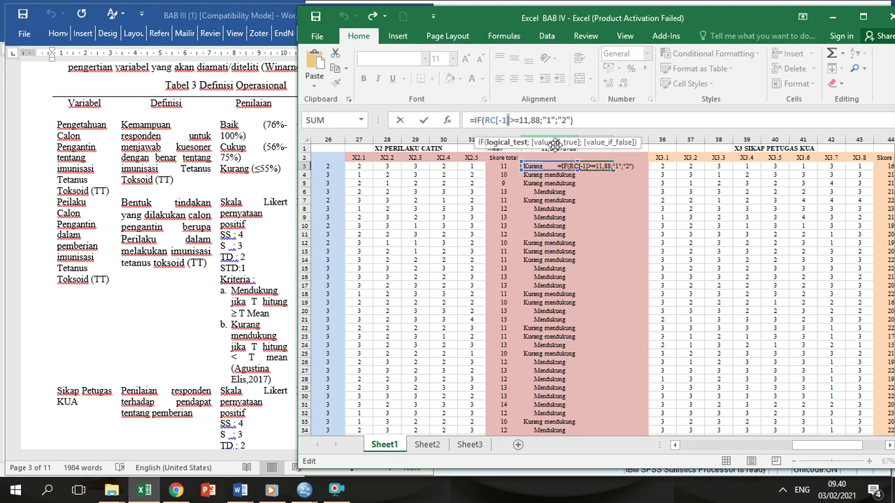
pyautogui.press('BackSpace')
pyautogui.press('BackSpace')
pyautogui.press('BackSpace')
pyautogui.press('BackSpace')
pyautogui.press('BackSpace')
pyautogui.press('BackSpace')
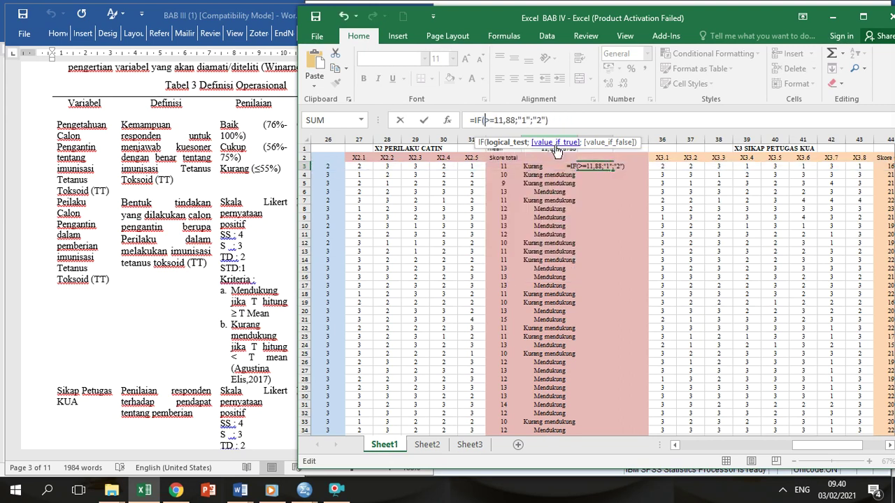
pyautogui.click(503, 166)
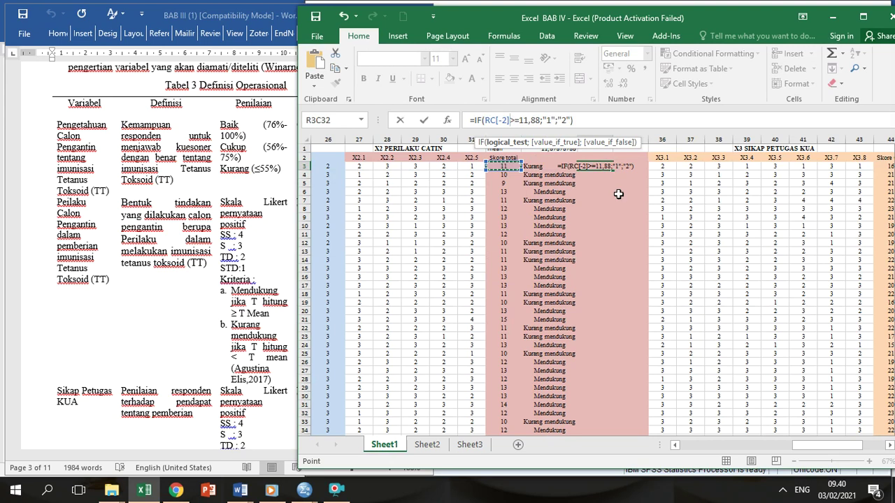
pyautogui.press('Return')
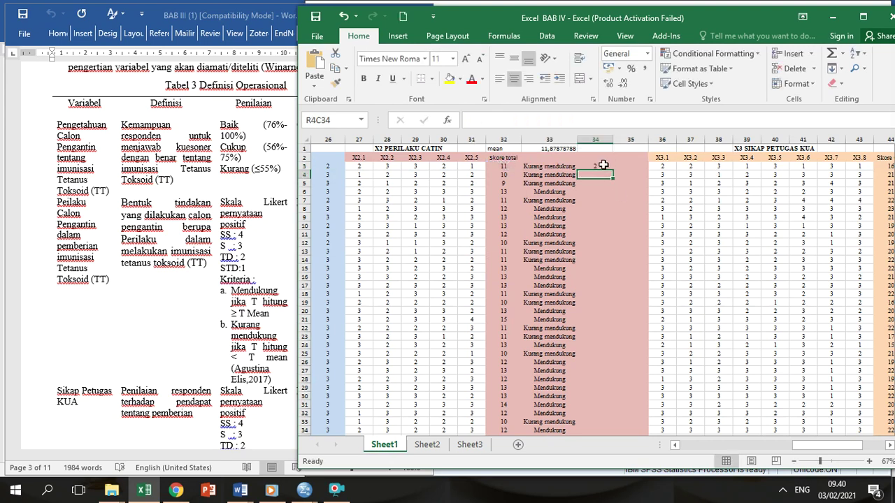
pyautogui.click(607, 166)
pyautogui.doubleClick(612, 171)
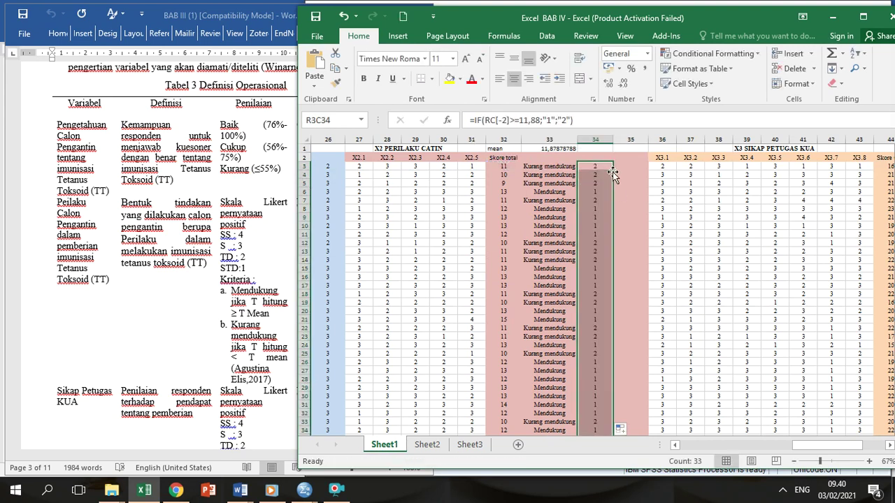
# Step: Copy the 1/2 codes in column 34 for all respondents and paste them into the fifth column of the SPSS data
pyautogui.hotkey('ctrl', 'c')
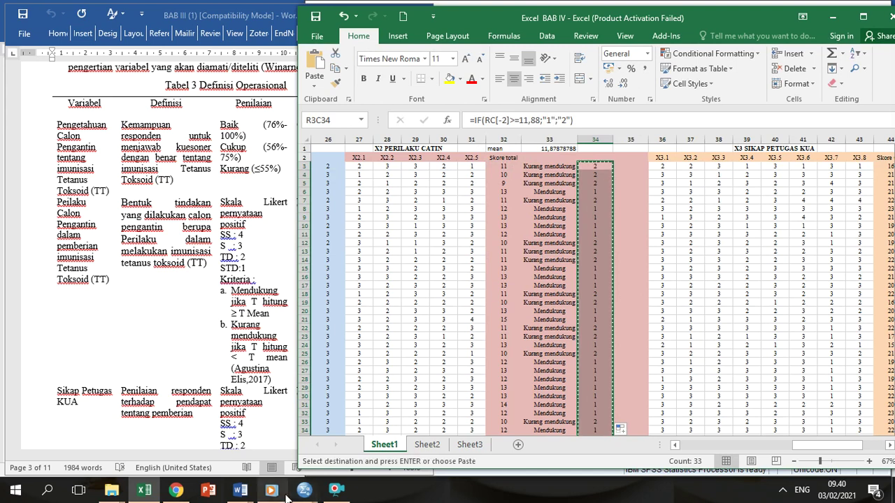
pyautogui.moveTo(304, 493)
pyautogui.click(245, 444)
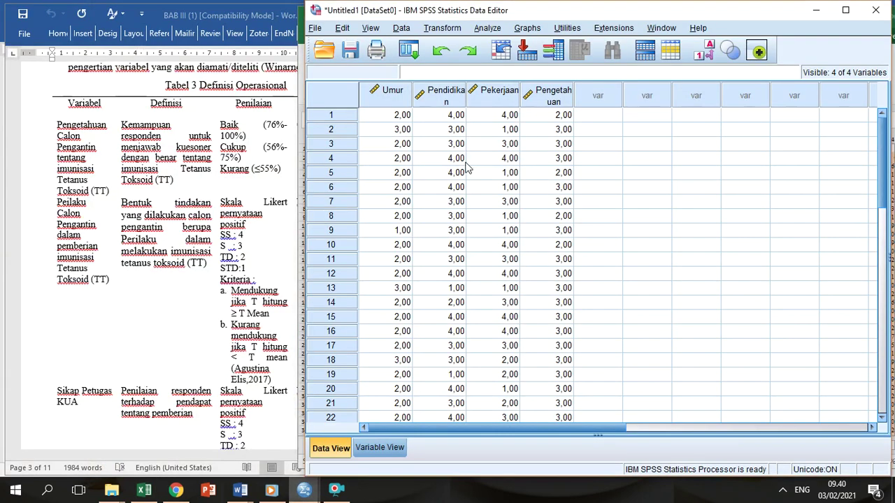
pyautogui.click(613, 114)
pyautogui.hotkey('ctrl', 'v')
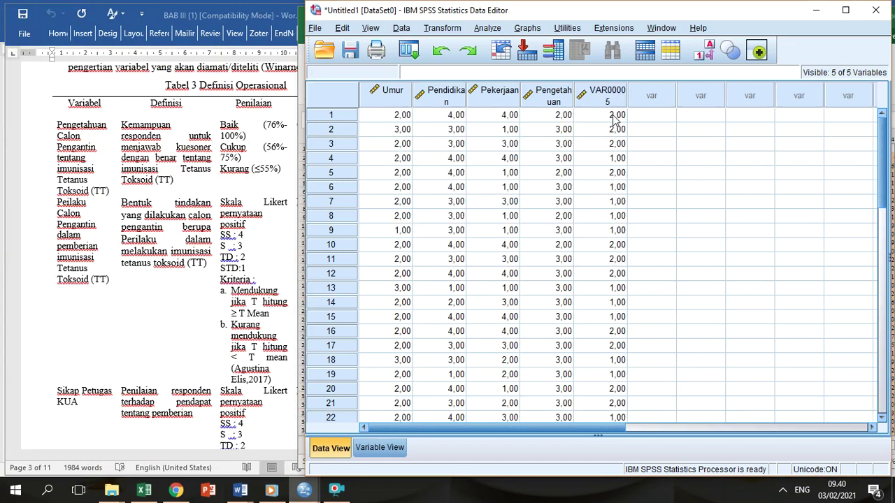
# Step: Select the second variable's name in BAB III's Tabel 3, and open the label of VAR00005 for editing in SPSS
pyautogui.click(98, 253)
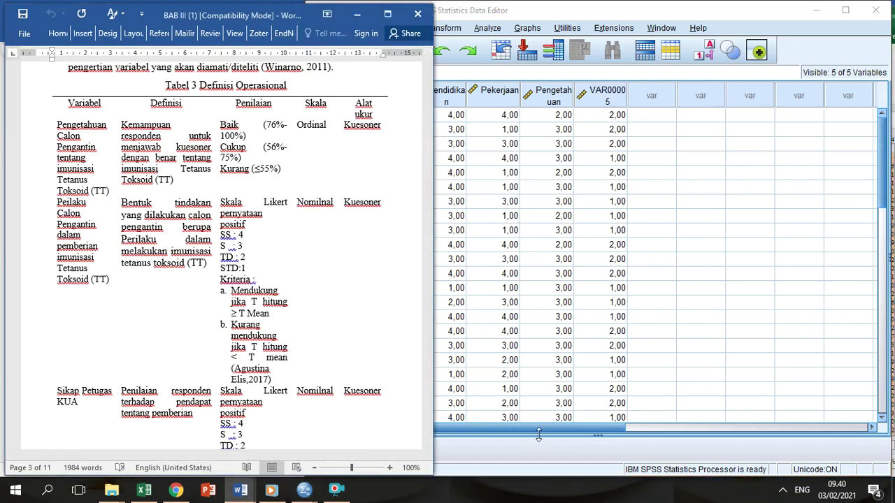
pyautogui.click(558, 447)
pyautogui.click(62, 304)
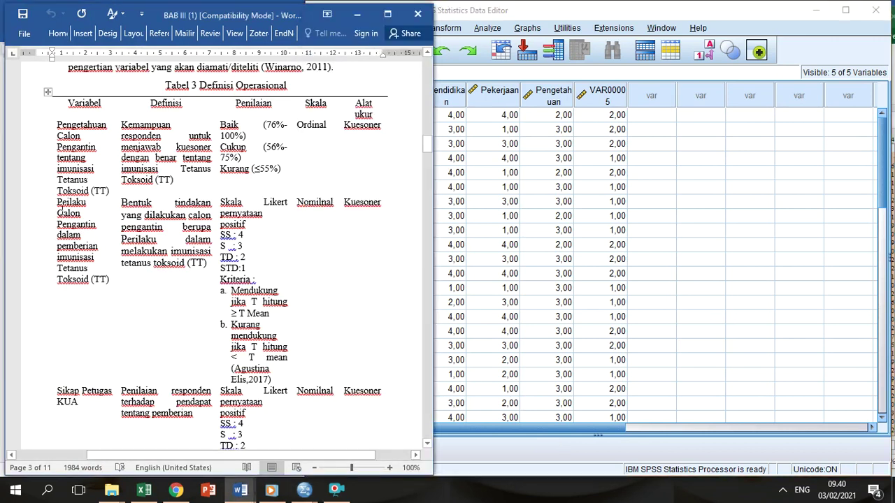
pyautogui.moveTo(60, 209); pyautogui.dragTo(110, 280)
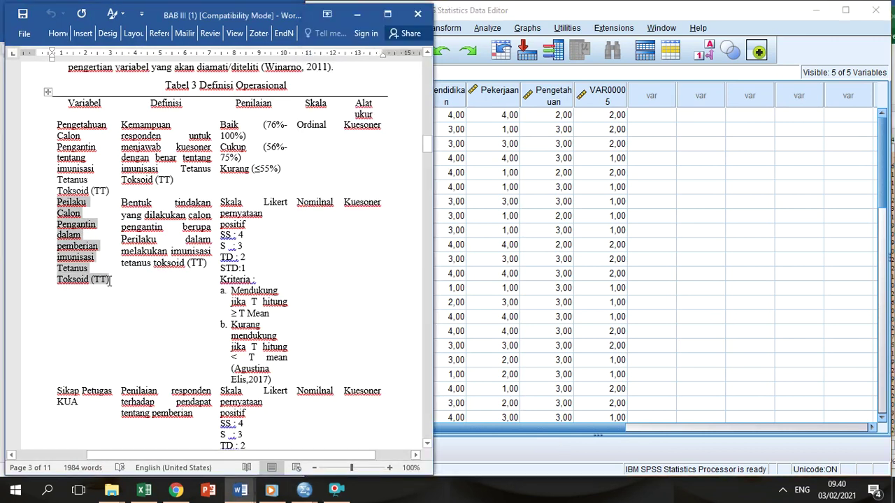
pyautogui.click(521, 302)
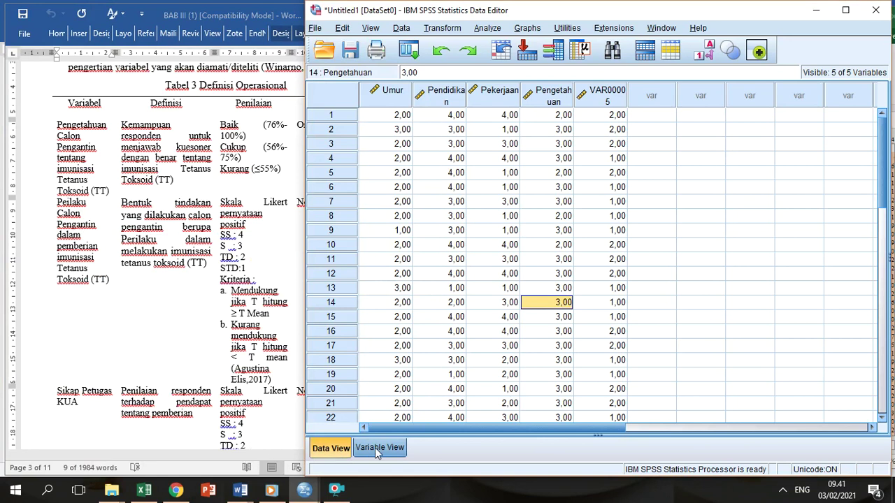
pyautogui.click(378, 449)
pyautogui.click(615, 132)
pyautogui.click(618, 145)
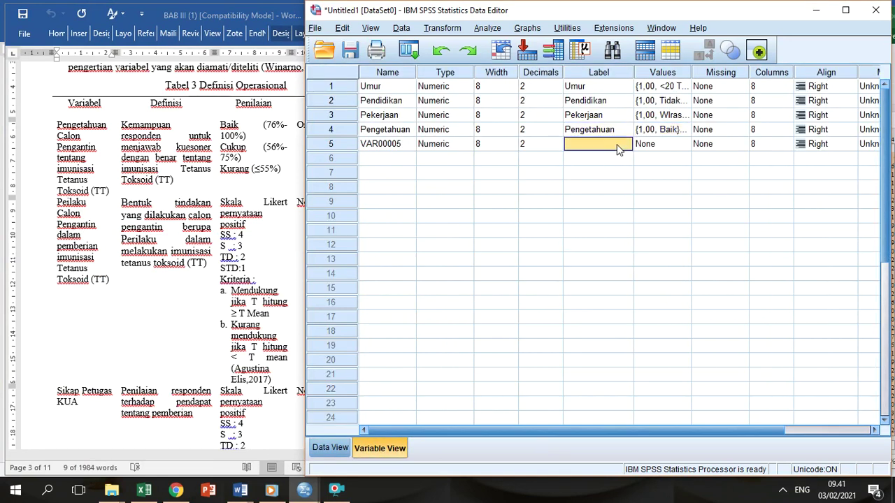
pyautogui.click(618, 144)
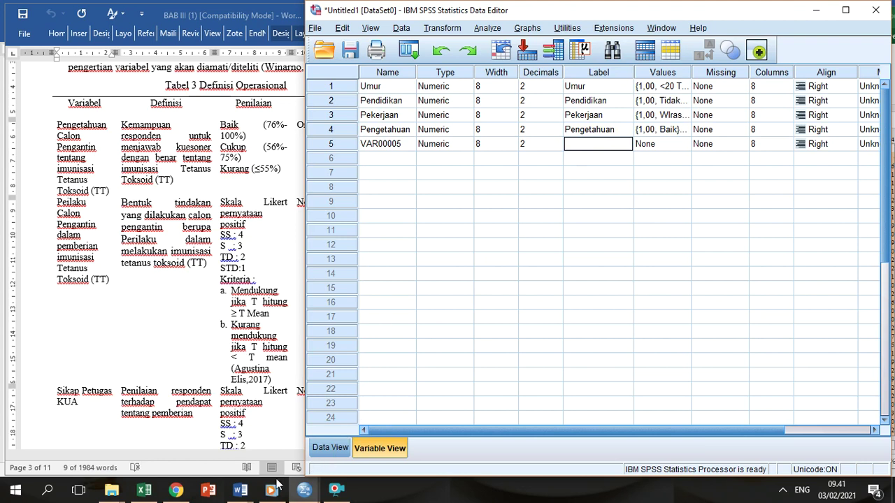
# Step: In the Excel workbook, enter the headings "Kategori" and "Kode" in row 2 of columns 33 and 34
pyautogui.click(147, 493)
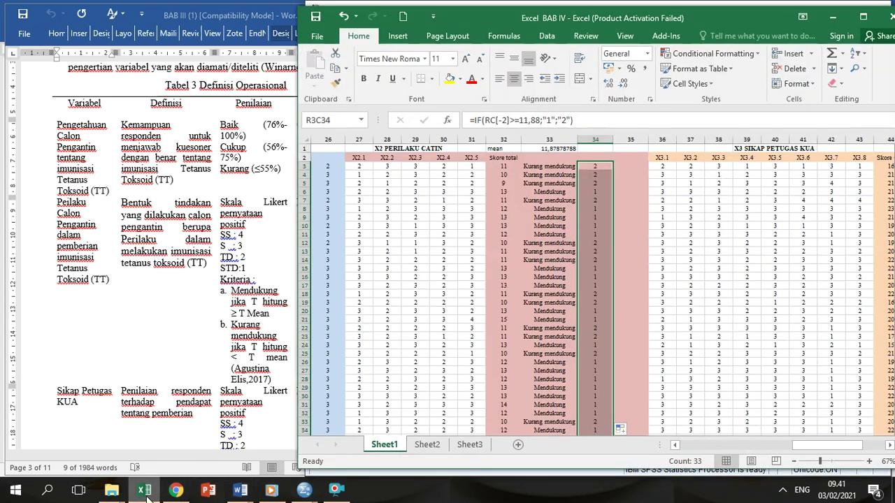
pyautogui.click(570, 160)
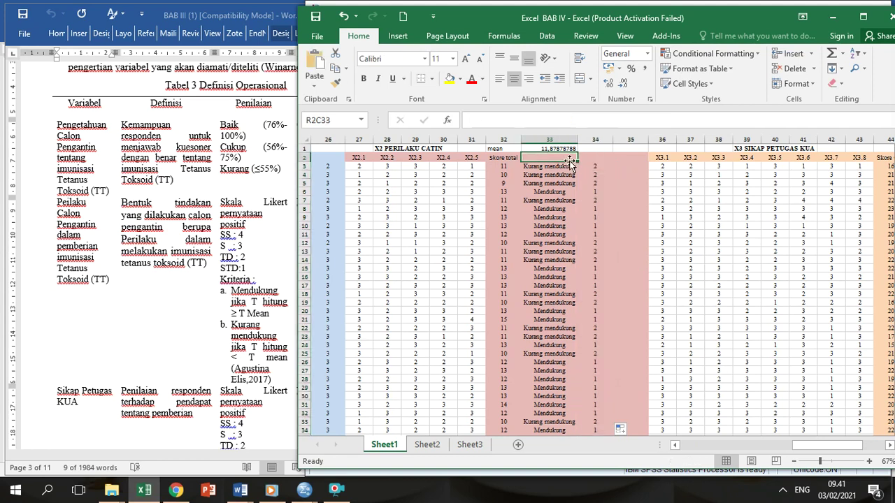
pyautogui.write('Kategori')
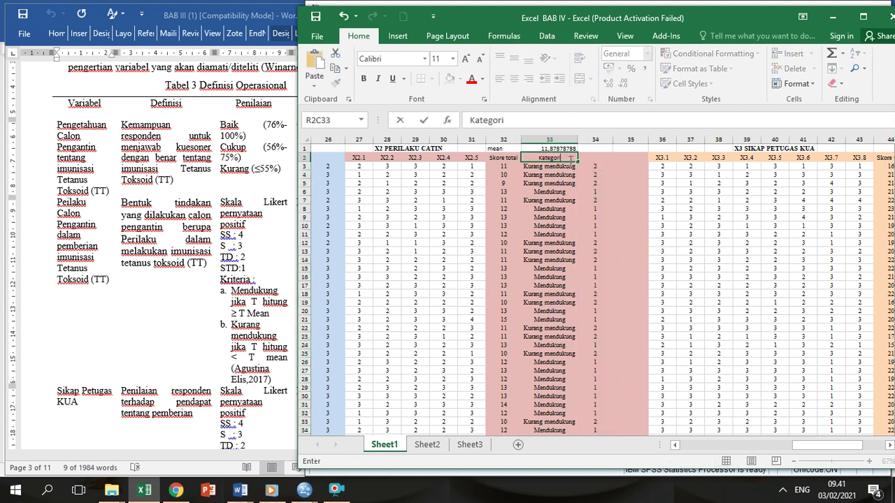
pyautogui.press('Tab')
pyautogui.write('Kode')
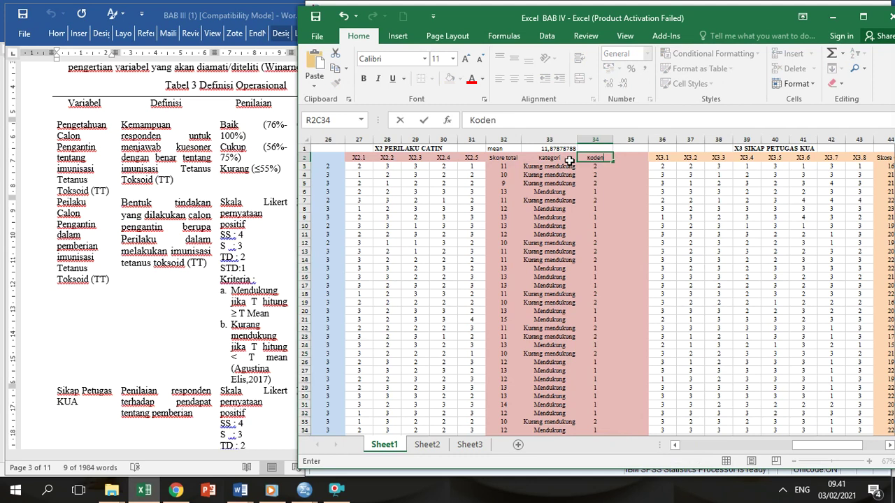
pyautogui.press('Return')
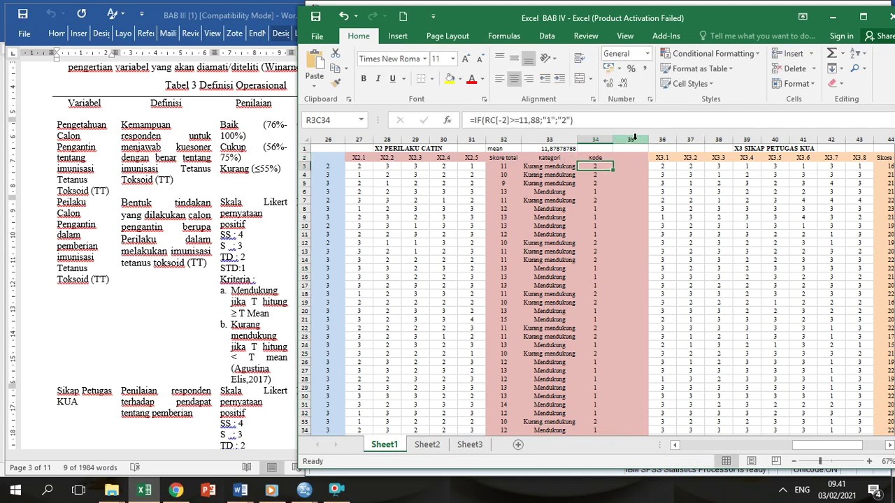
pyautogui.click(628, 136)
pyautogui.rightClick(628, 136)
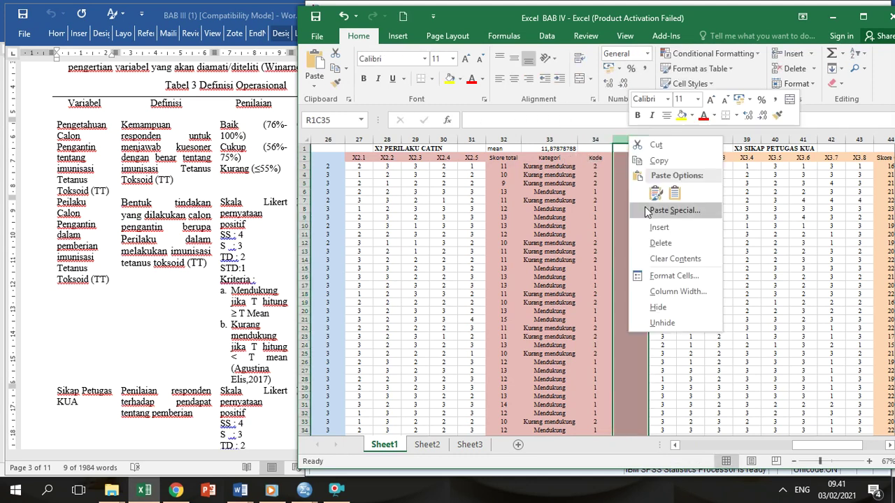
pyautogui.click(651, 229)
pyautogui.hotkey('ctrl', 'z')
# Step: Insert two empty columns between the X3 Skore total column and the PEMBERIAN IMUNISASI column
pyautogui.moveTo(803, 451); pyautogui.dragTo(844, 451)
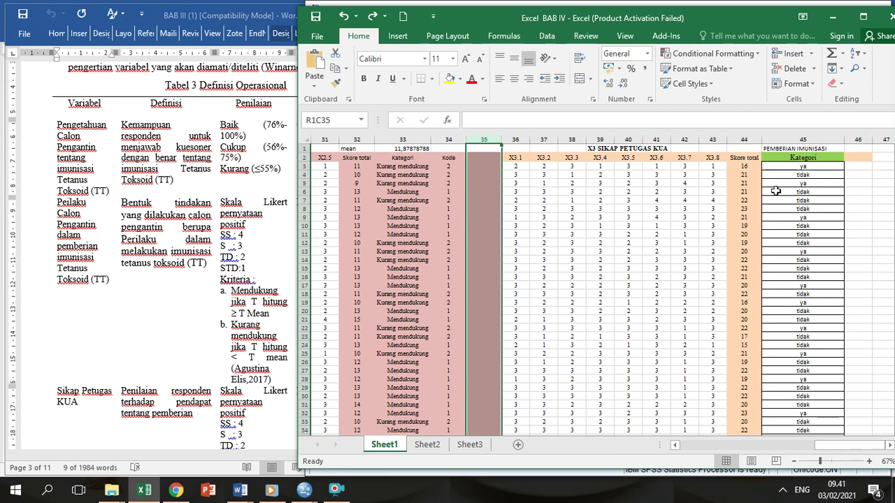
pyautogui.rightClick(784, 140)
pyautogui.click(817, 228)
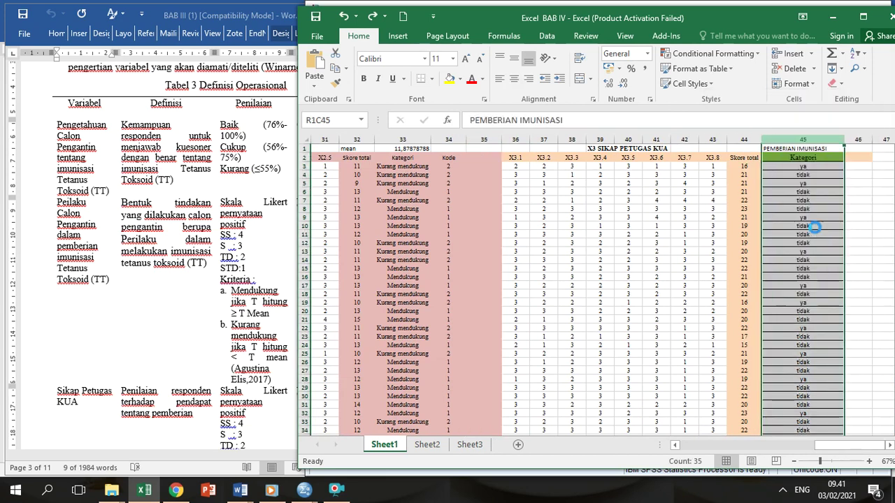
pyautogui.rightClick(779, 134)
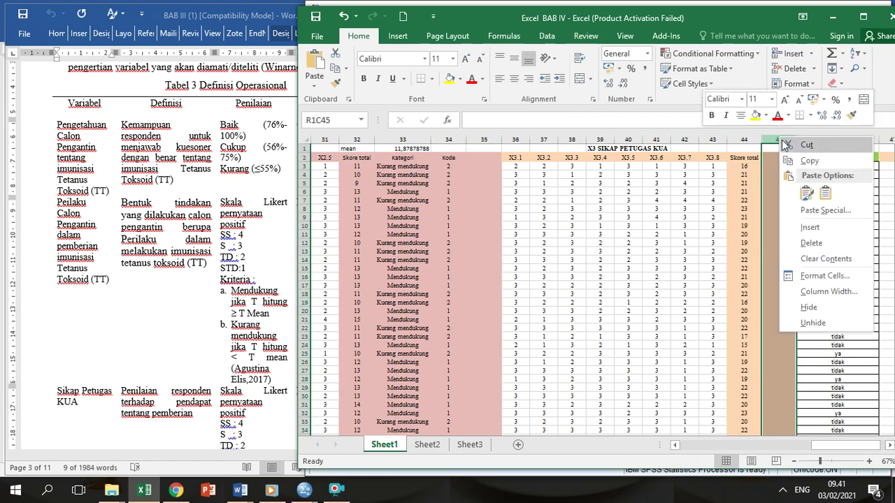
pyautogui.click(807, 223)
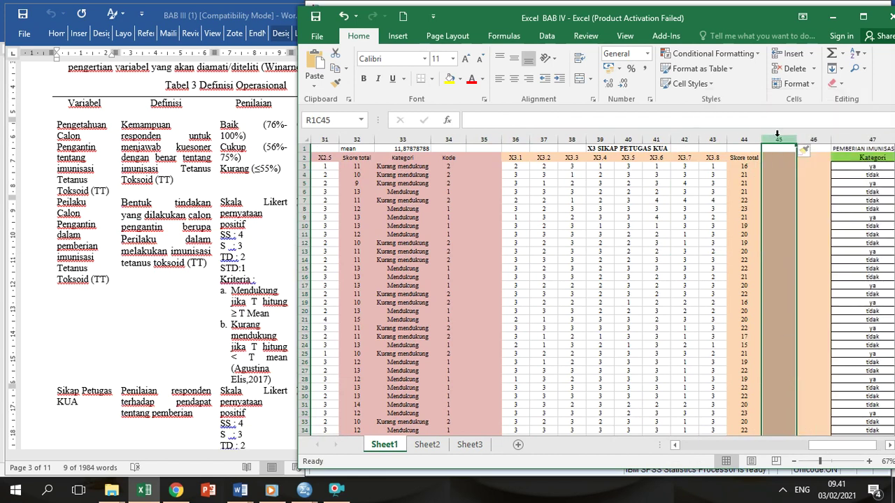
# Step: Check the Sikap Petugas KUA criteria in BAB III and copy the row 3 Kategori and Kode formulas into columns 45 and 46
pyautogui.click(294, 332)
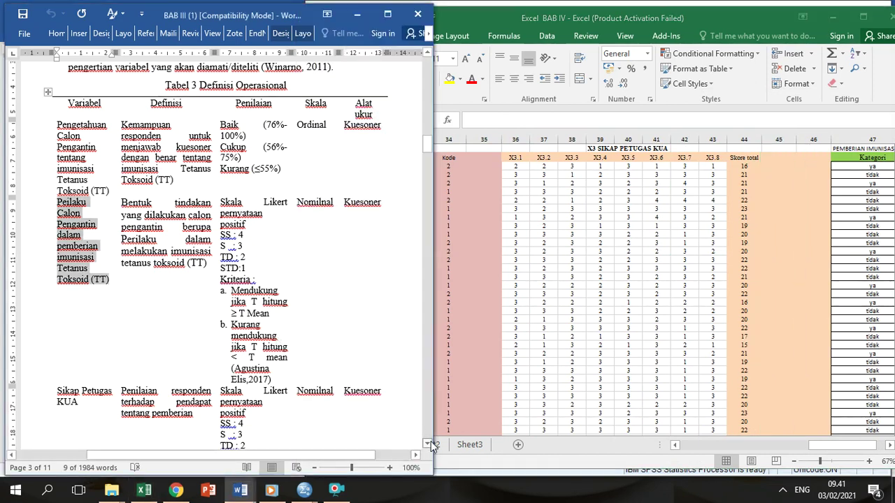
pyautogui.scroll(-5, 431, 441)
pyautogui.scroll(-8, 431, 441)
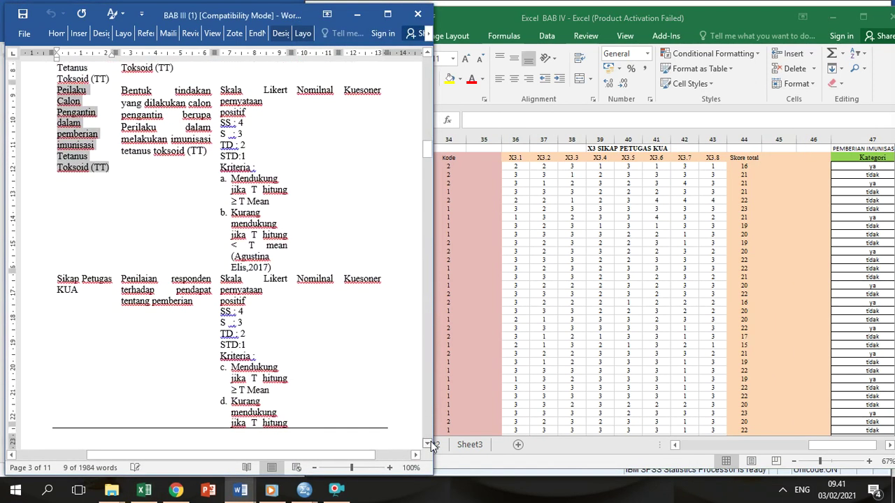
pyautogui.scroll(-5, 430, 401)
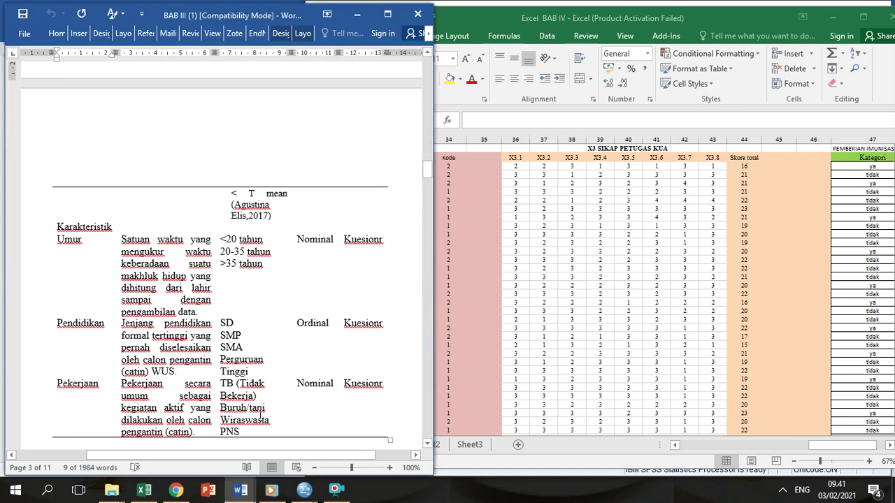
pyautogui.click(613, 316)
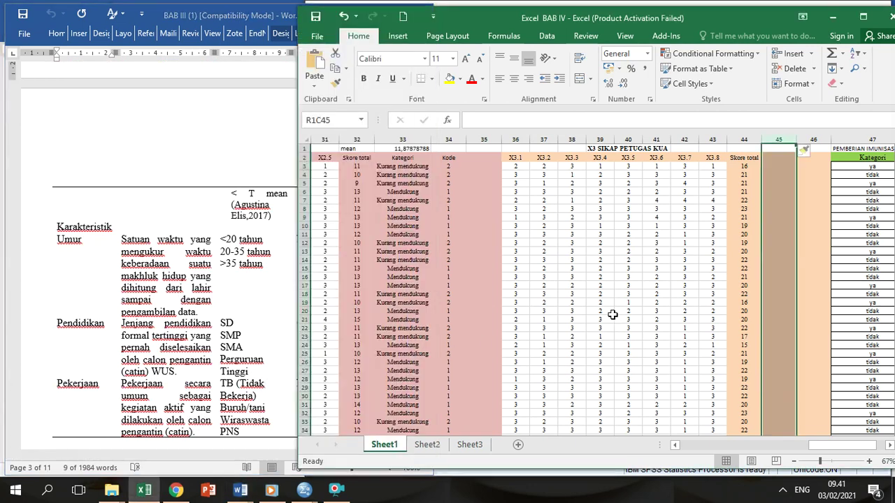
pyautogui.click(784, 164)
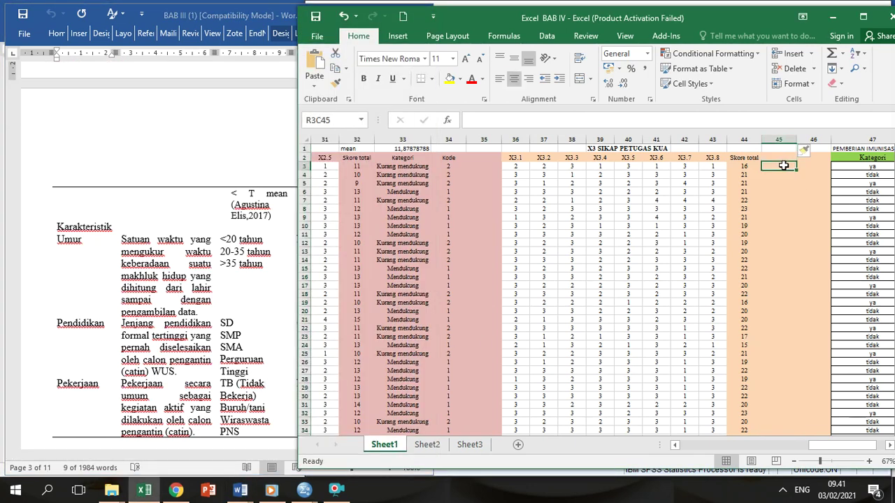
pyautogui.click(405, 168)
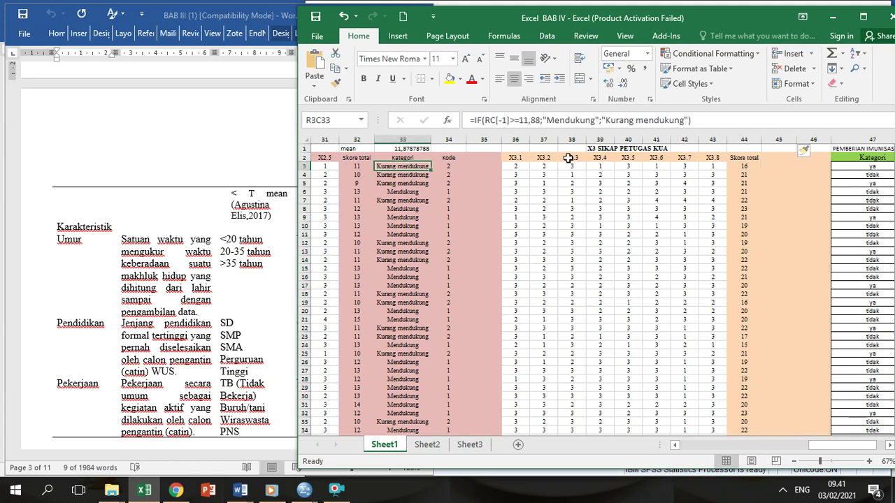
pyautogui.hotkey('shift', 'Right')
pyautogui.hotkey('ctrl', 'c')
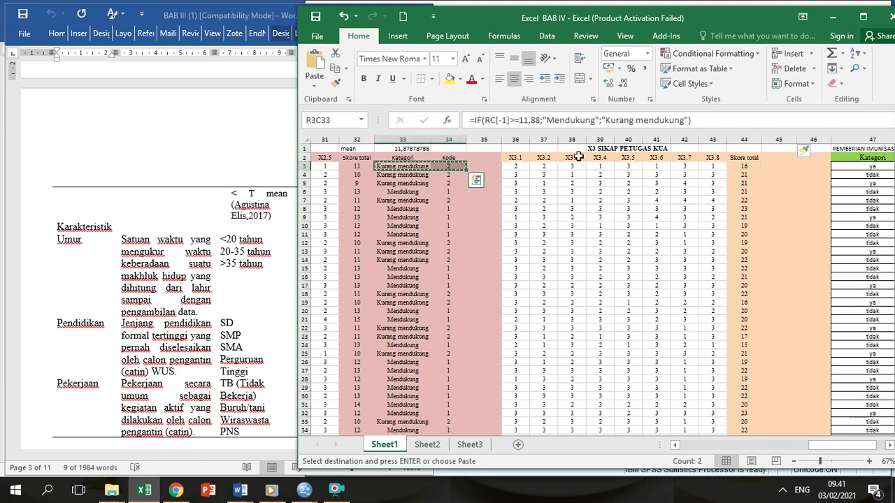
pyautogui.click(779, 166)
pyautogui.hotkey('ctrl', 'v')
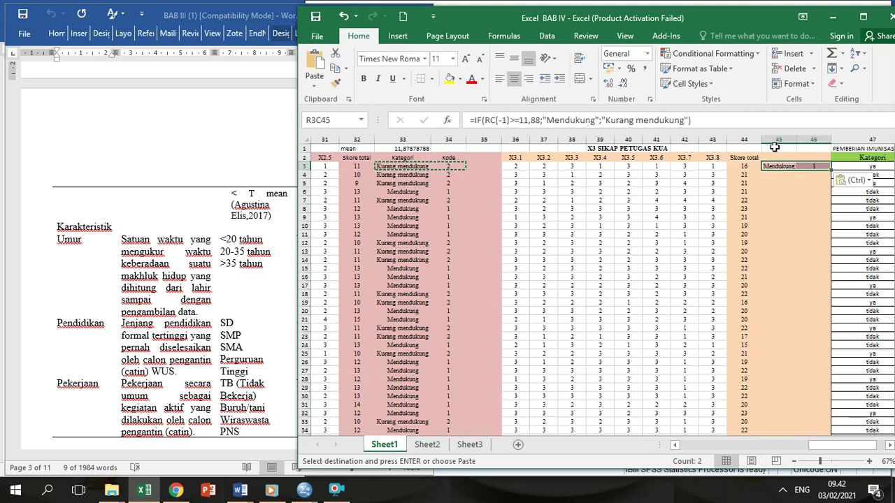
# Step: Copy the "mean" label and its average formula from the X2 block to row 1 of columns 44 and 45
pyautogui.click(351, 149)
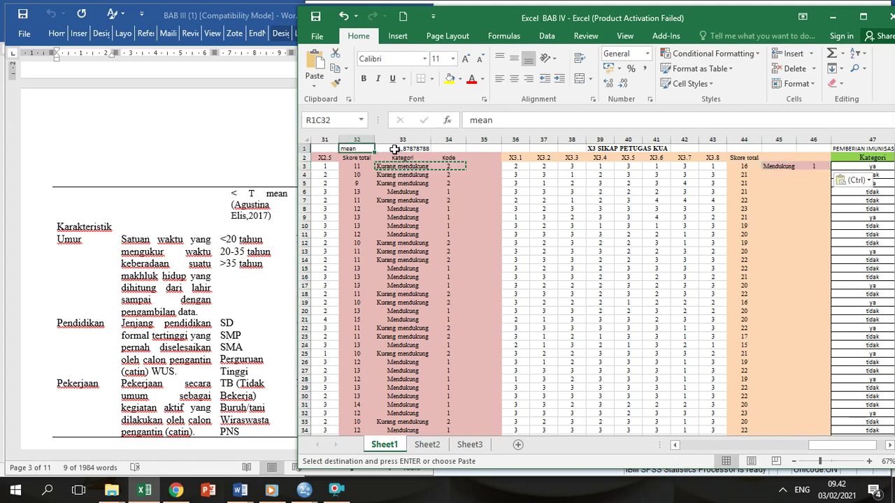
pyautogui.keyDown('shift'); pyautogui.click(402, 149); pyautogui.keyUp('shift')
pyautogui.hotkey('ctrl', 'c')
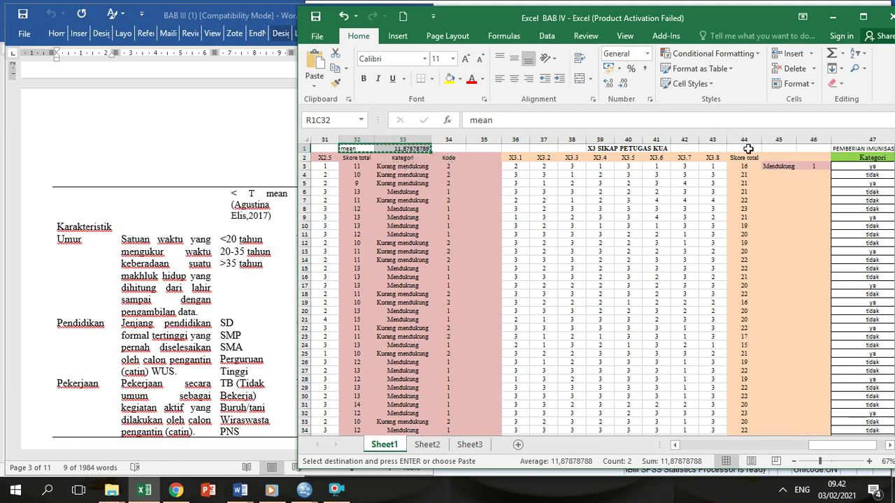
pyautogui.click(744, 148)
pyautogui.hotkey('ctrl', 'v')
pyautogui.click(776, 147)
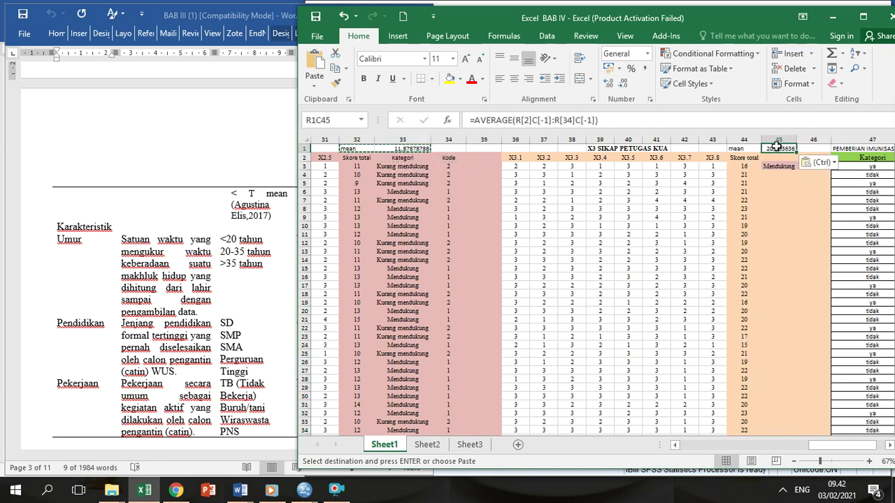
# Step: Set the threshold in the row 3 Kategori formula of column 45 to 20,36 and recheck the Sikap Petugas KUA criteria in BAB III
pyautogui.click(777, 166)
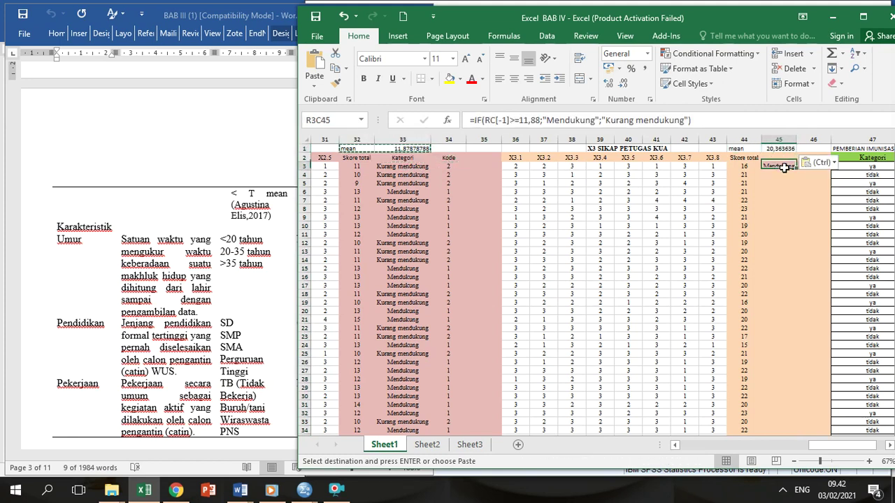
pyautogui.click(537, 120)
pyautogui.press('BackSpace')
pyautogui.press('BackSpace')
pyautogui.press('BackSpace')
pyautogui.press('BackSpace')
pyautogui.press('BackSpace')
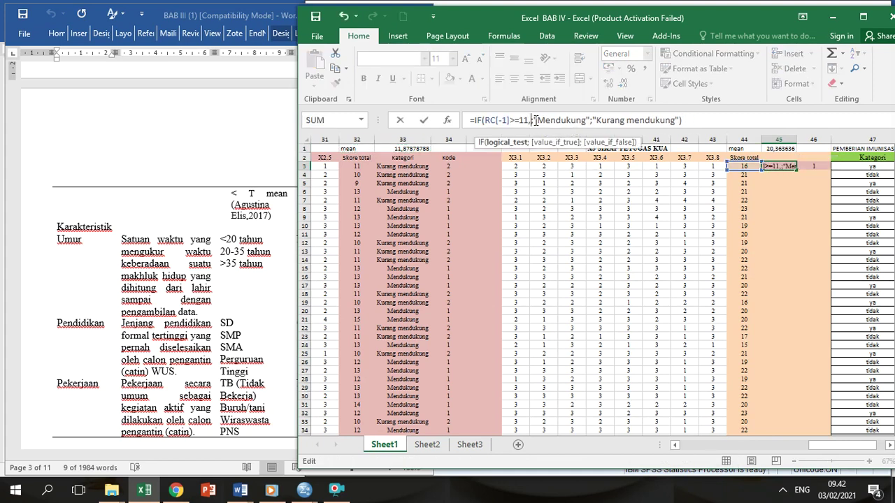
pyautogui.write('20,3')
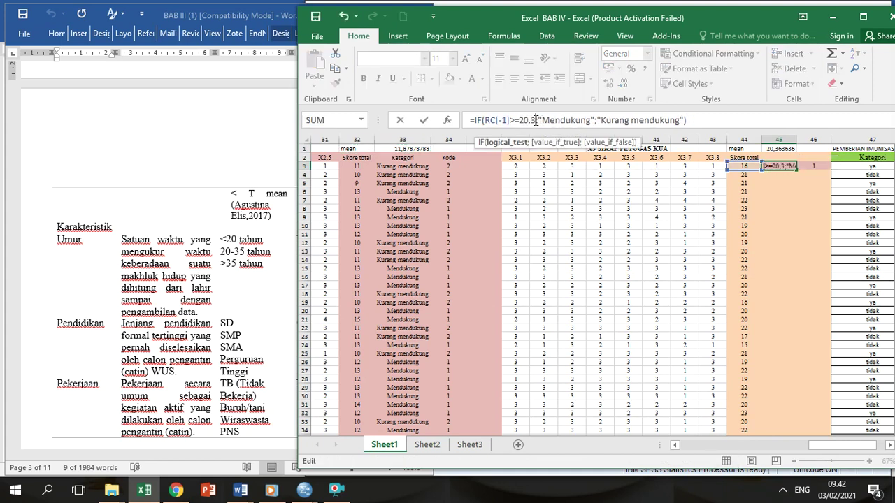
pyautogui.write('6')
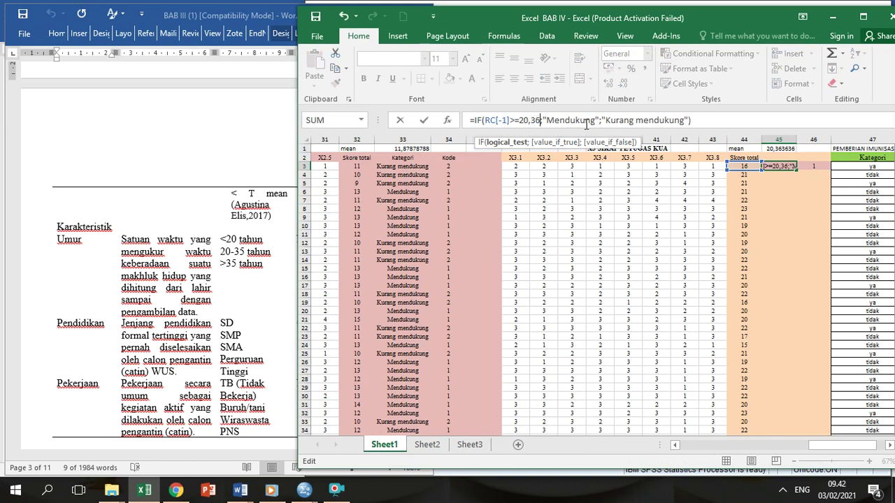
pyautogui.hotkey('alt', 'Tab')
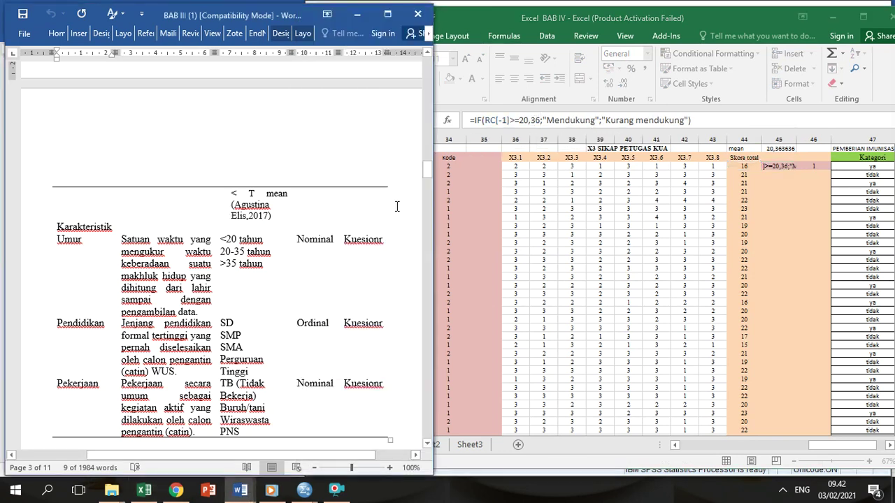
pyautogui.scroll(5, 429, 154)
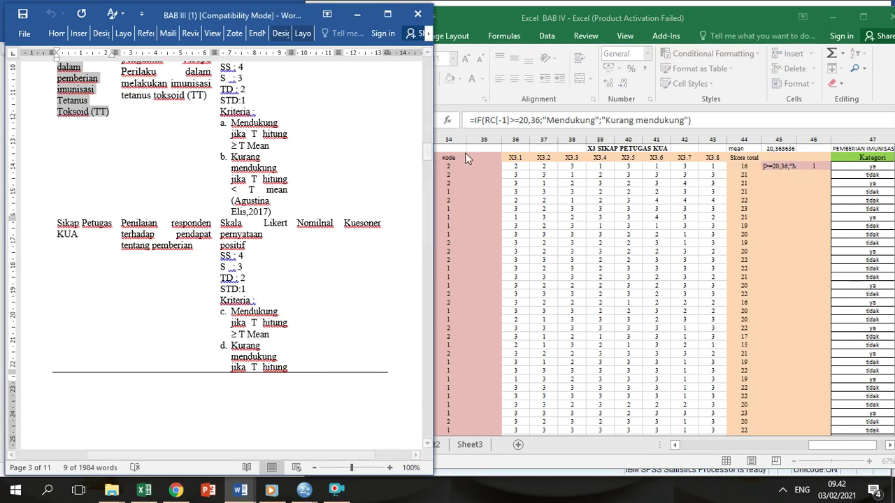
pyautogui.hotkey('ctrl', 'v')
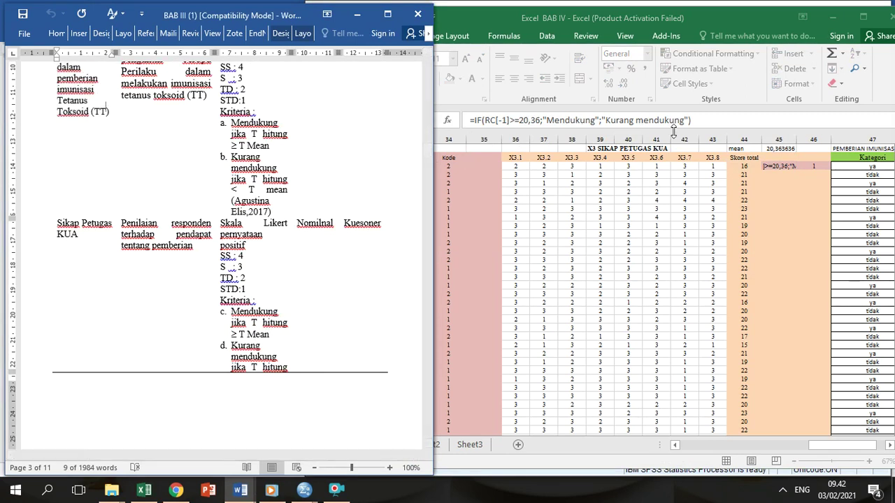
pyautogui.click(792, 211)
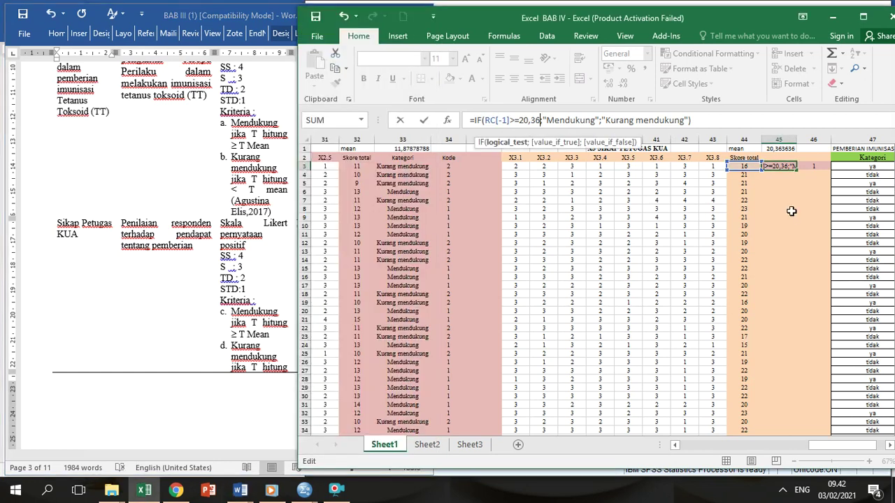
# Step: Set the threshold in the row 3 Kode formula of column 46 to 20,36
pyautogui.click(798, 168)
pyautogui.click(547, 120)
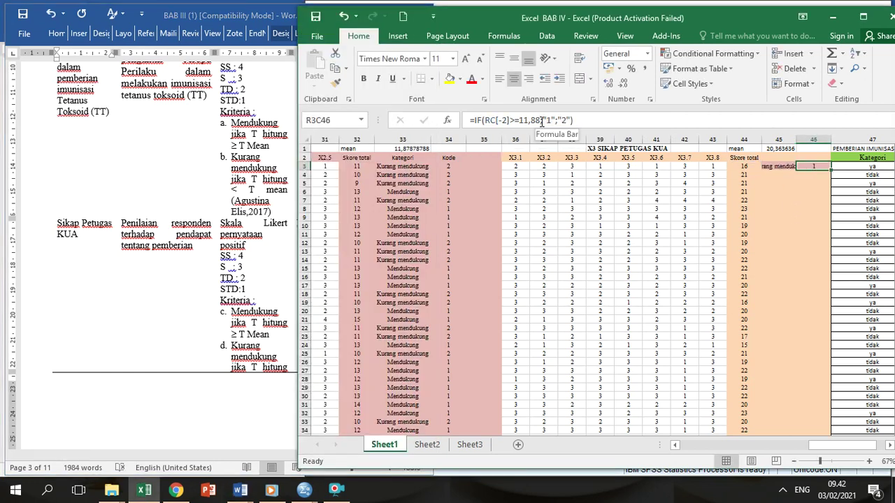
pyautogui.press('BackSpace')
pyautogui.press('BackSpace')
pyautogui.press('BackSpace')
pyautogui.press('BackSpace')
pyautogui.press('BackSpace')
pyautogui.write('20,36')
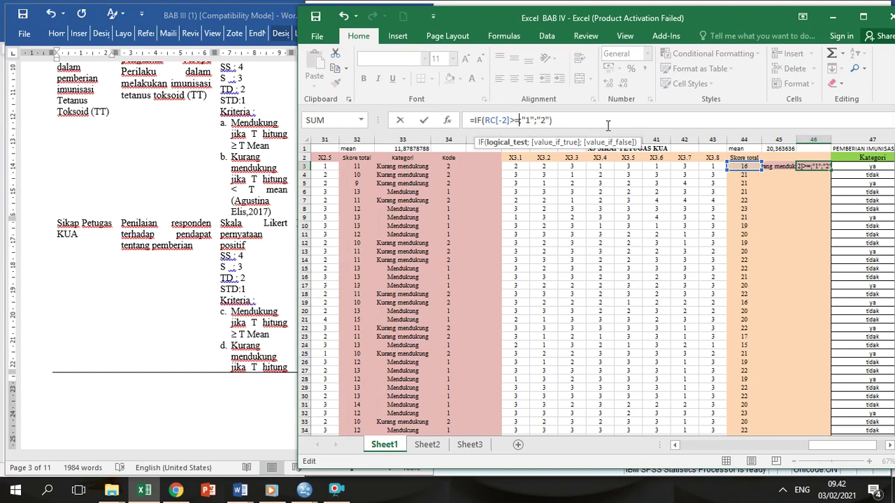
pyautogui.press('Return')
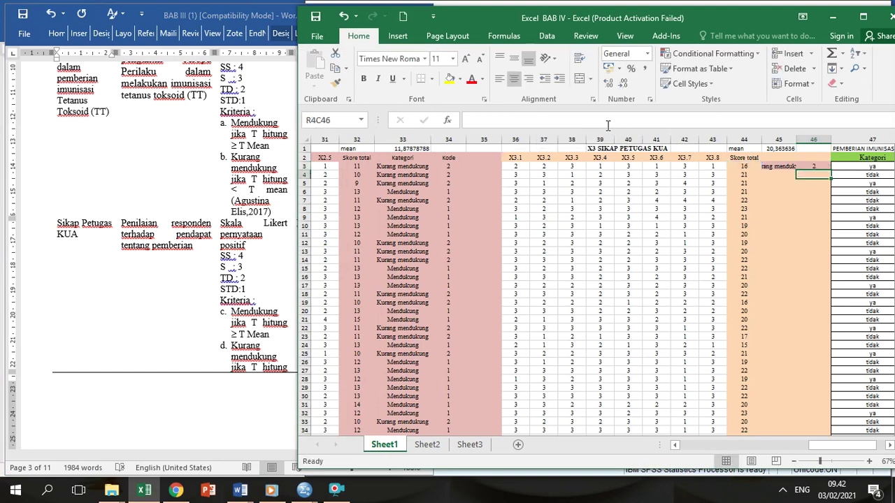
# Step: Fit column 45 to its contents and fill the row 3 Kategori and Kode formulas down through all respondent rows
pyautogui.click(788, 166)
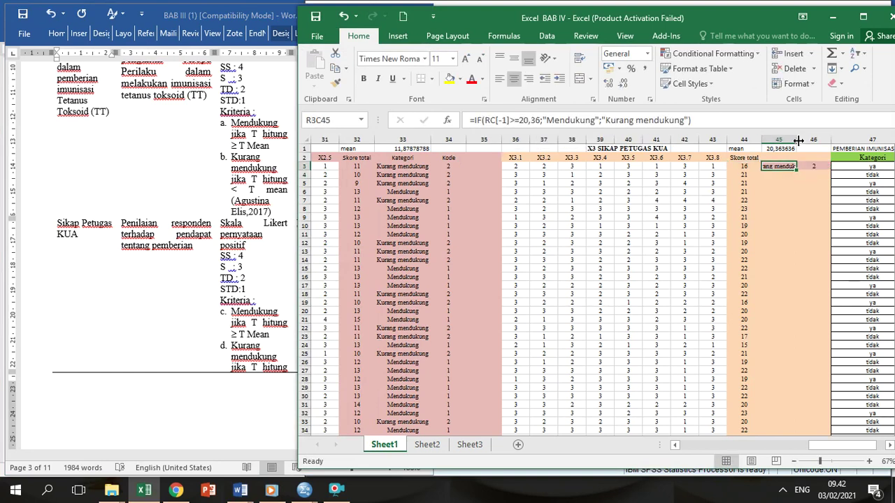
pyautogui.doubleClick(798, 141)
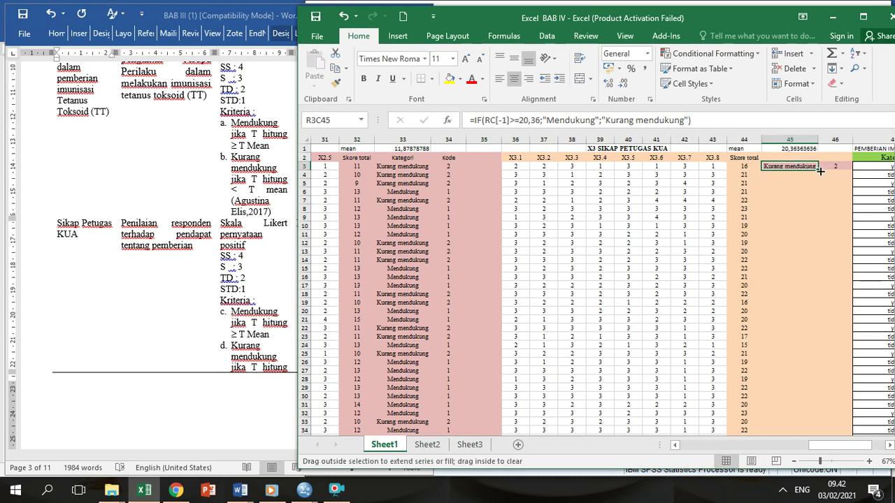
pyautogui.doubleClick(820, 170)
pyautogui.click(846, 167)
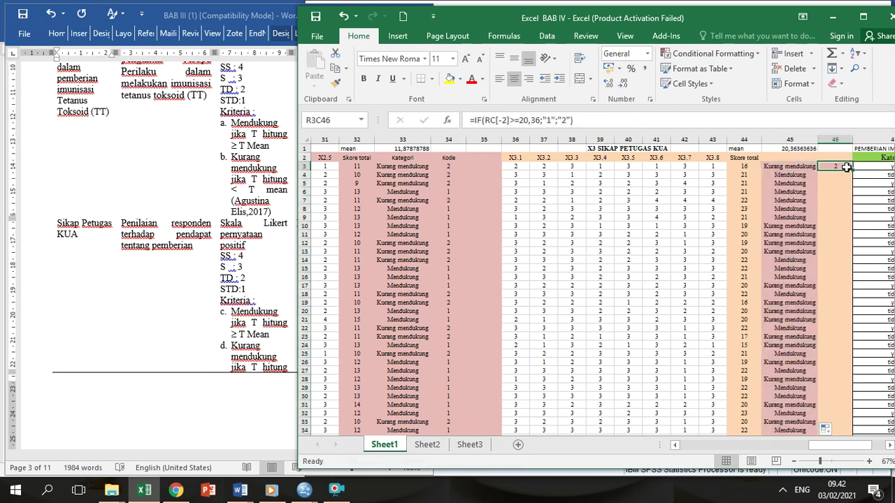
pyautogui.doubleClick(853, 170)
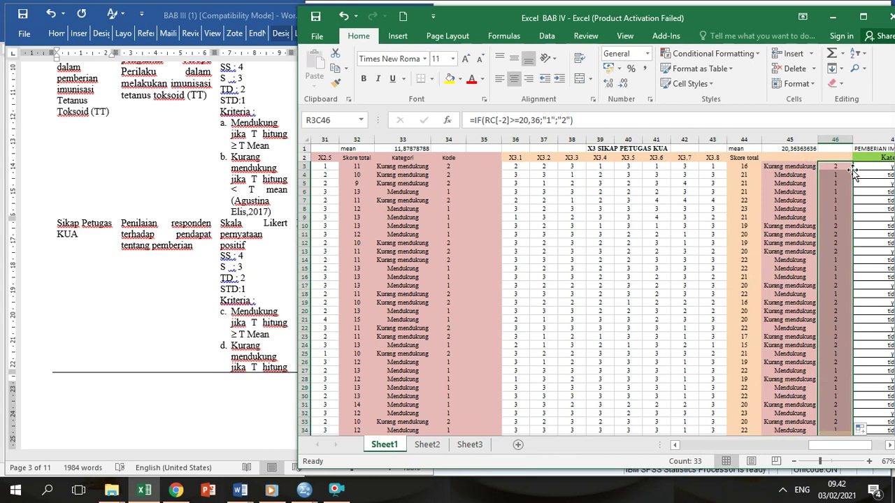
# Step: Enter the headings "Kategori" and "Kode" in row 2 of columns 45 and 46
pyautogui.click(813, 157)
pyautogui.write('Kategori')
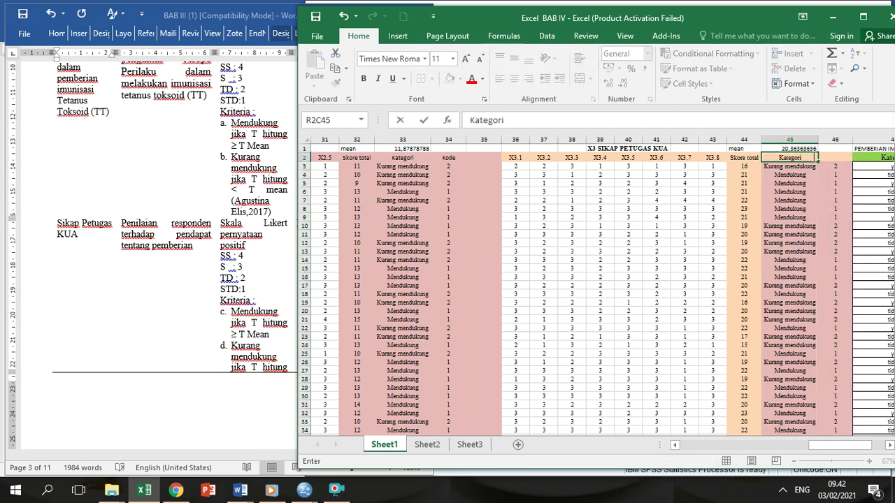
pyautogui.press('Right')
pyautogui.write('Kode')
pyautogui.press('Return')
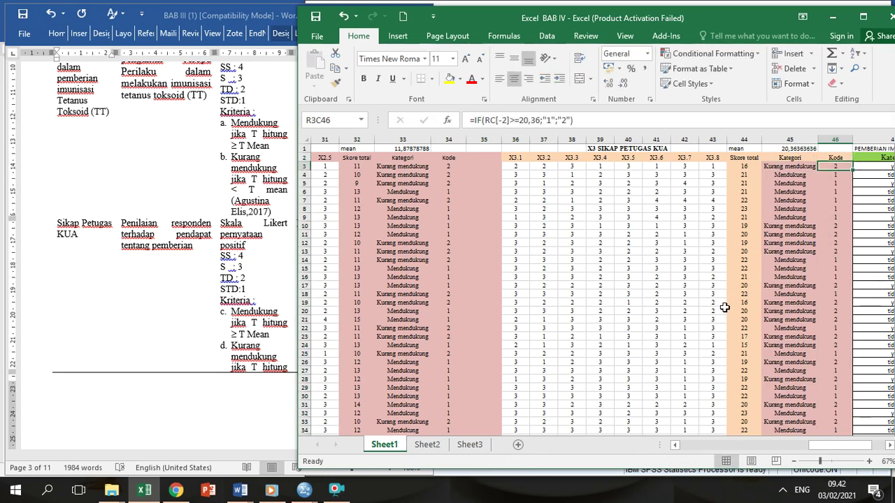
# Step: Copy the X3 Kode values from column 46 and paste them into the first empty variable column of the SPSS data
pyautogui.doubleClick(853, 171)
pyautogui.hotkey('ctrl', 'c')
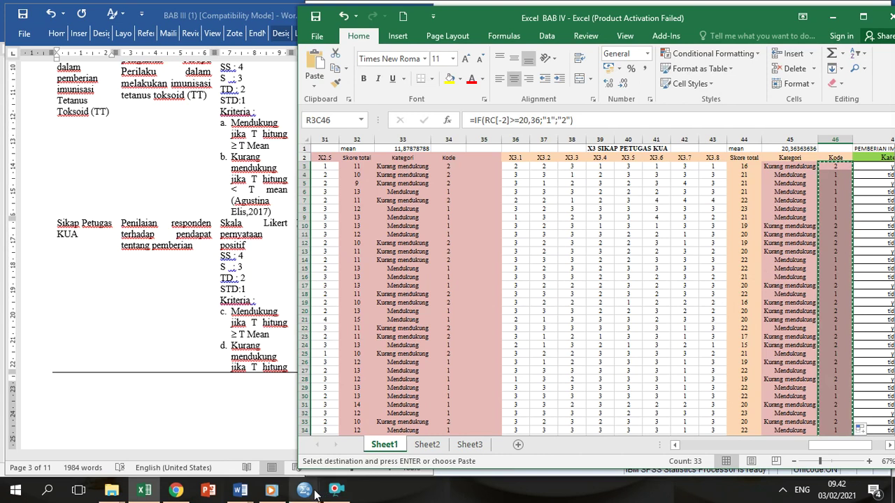
pyautogui.moveTo(307, 493)
pyautogui.click(265, 444)
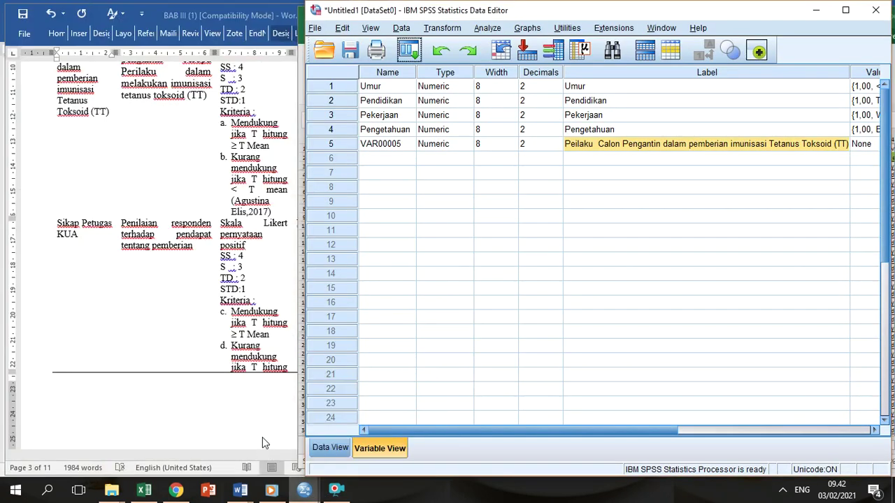
pyautogui.click(329, 448)
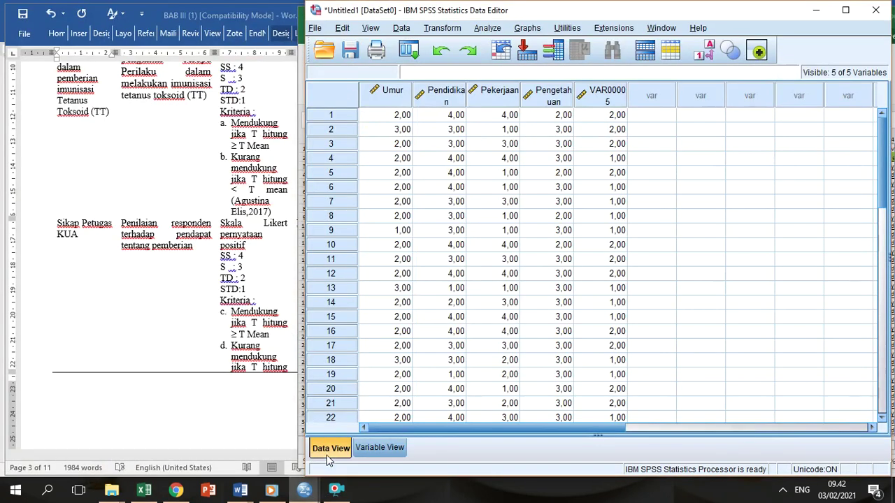
pyautogui.click(663, 118)
pyautogui.hotkey('ctrl', 'v')
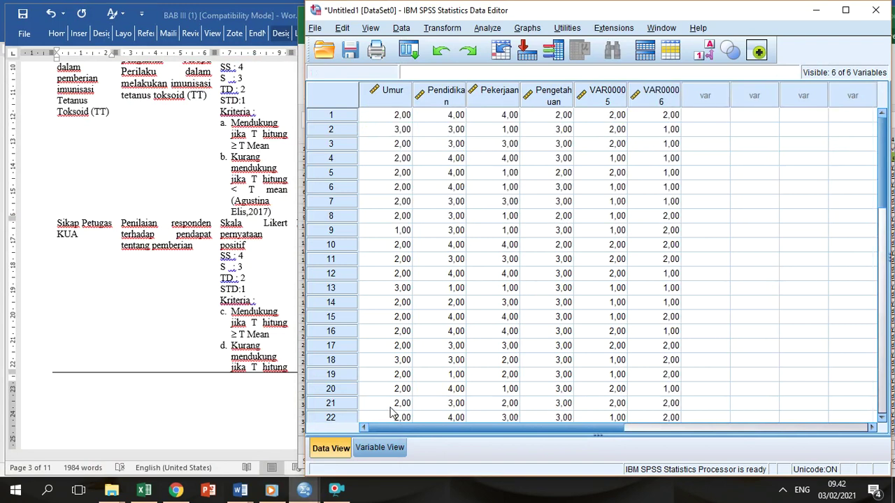
# Step: Define the value labels of variable VAR00005 as 1 = "Mendukung" and 2 = "Tidak mendukung"
pyautogui.click(380, 448)
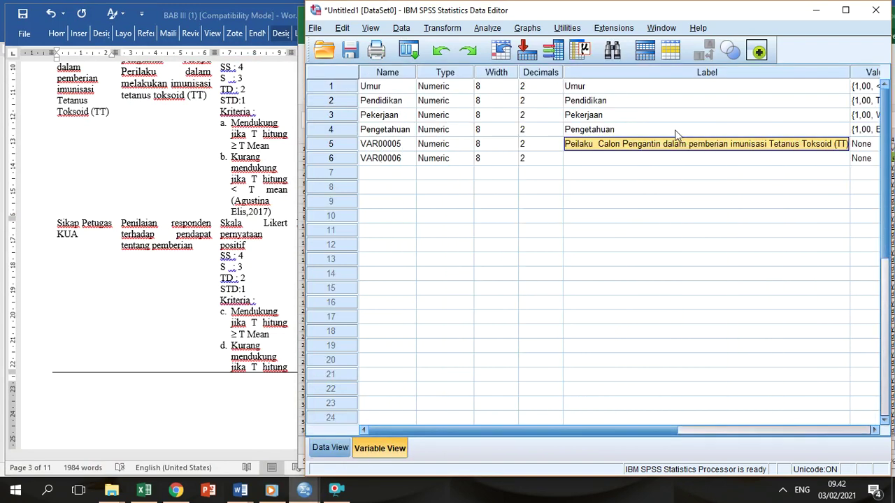
pyautogui.click(864, 144)
pyautogui.click(872, 145)
pyautogui.write('1')
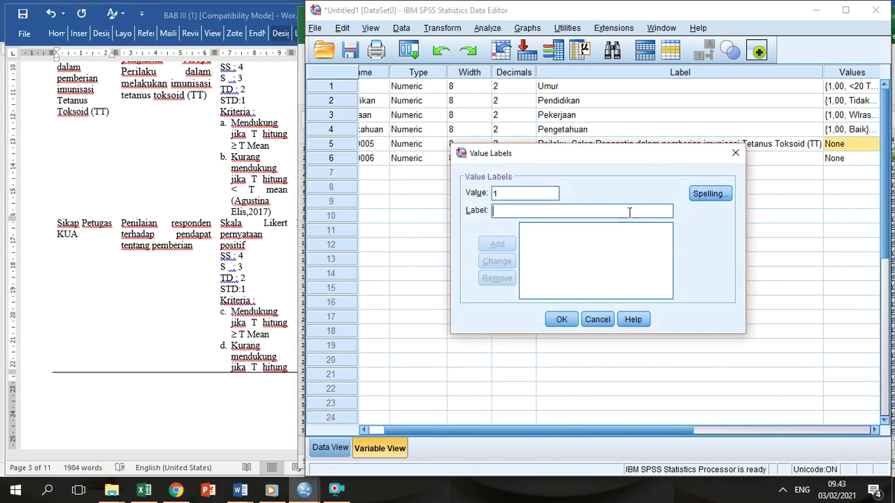
pyautogui.write(',00 = "Mendukung')
pyautogui.click(497, 245)
pyautogui.write('2Ti')
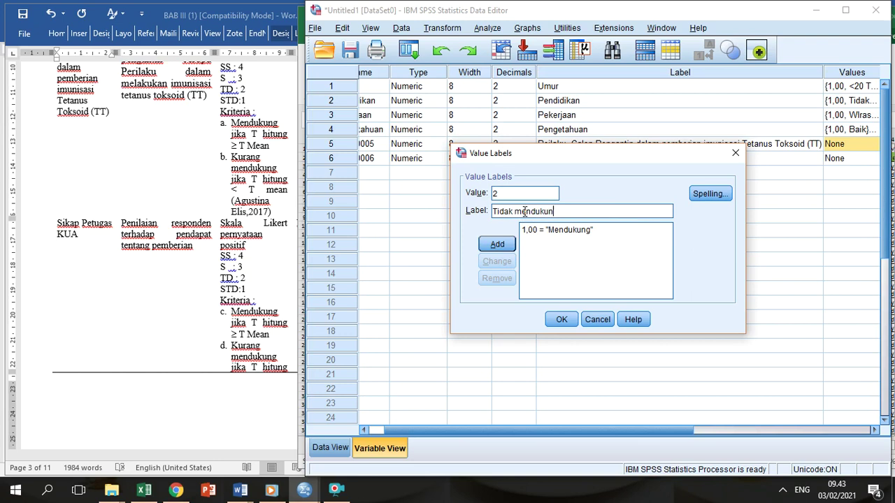
pyautogui.click(497, 244)
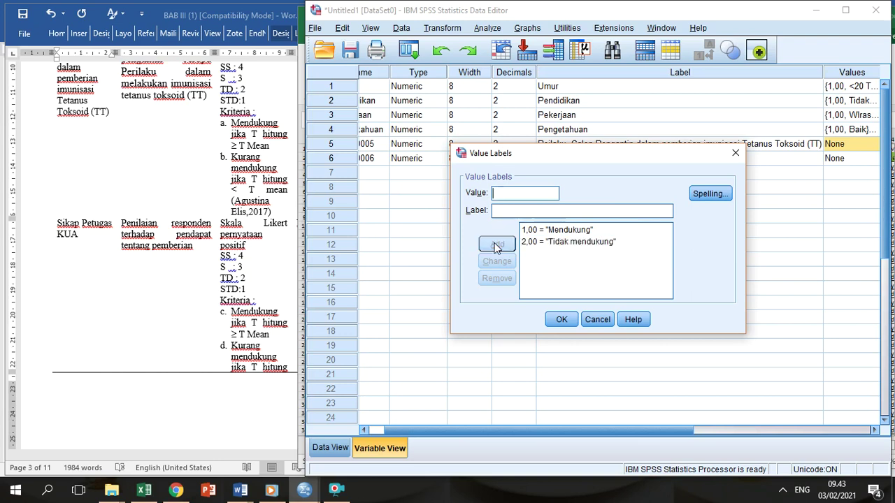
pyautogui.click(561, 320)
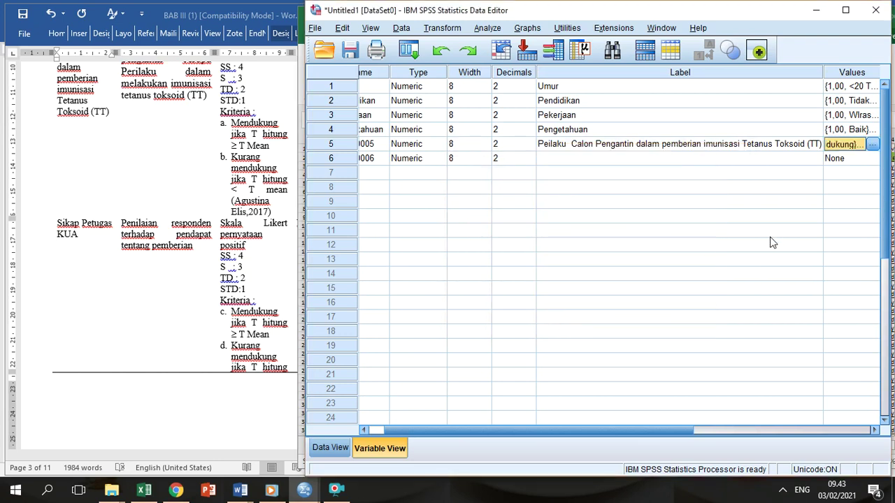
pyautogui.click(849, 158)
pyautogui.click(873, 158)
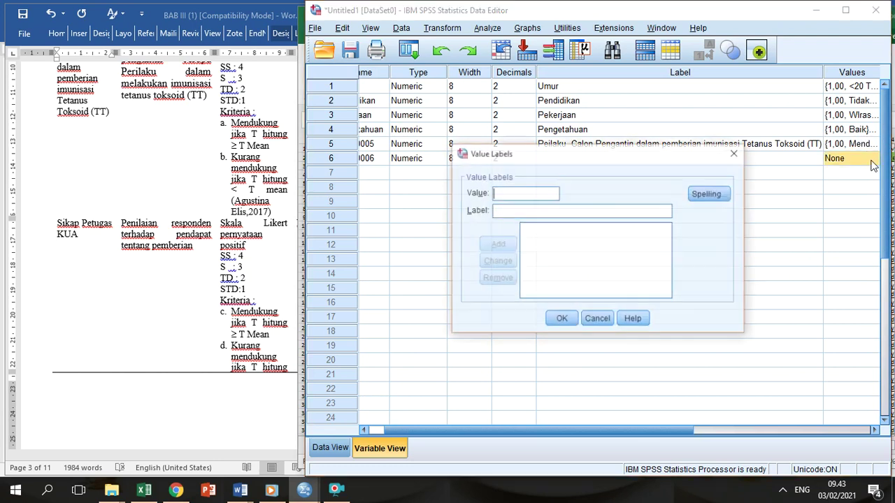
pyautogui.click(598, 319)
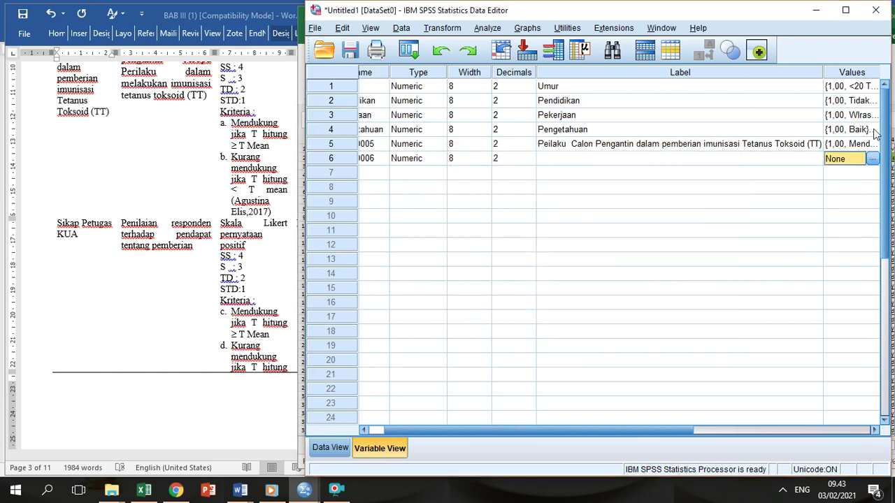
# Step: Copy the value labels of variable VAR00005 to variable VAR00006
pyautogui.click(857, 148)
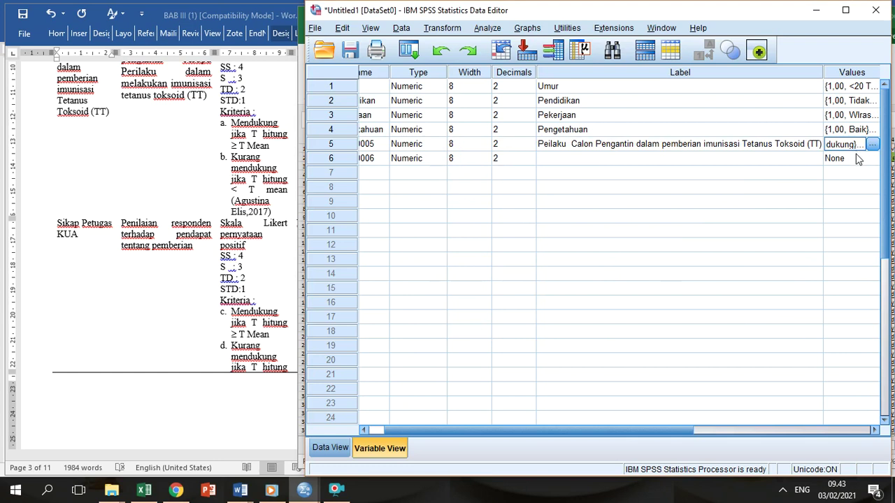
pyautogui.click(849, 158)
pyautogui.hotkey('ctrl', 'v')
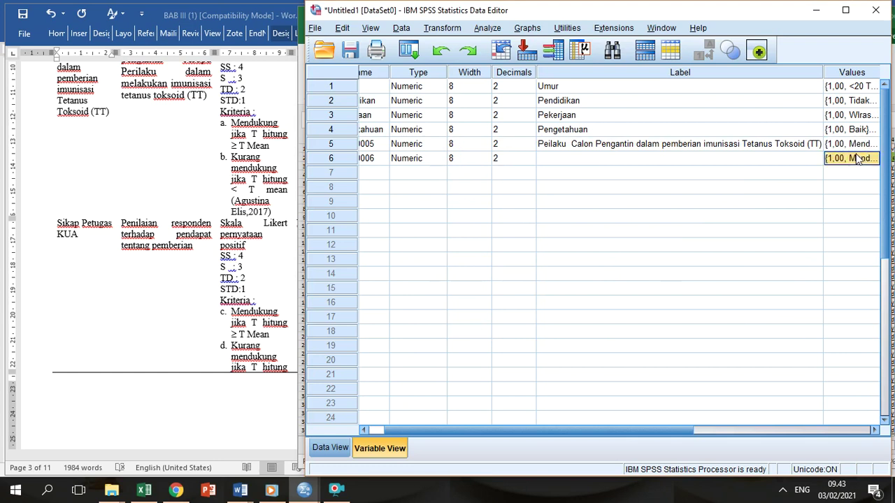
# Step: Enter "Sikap Petugas KUA" as the label of variable VAR00006
pyautogui.click(566, 158)
pyautogui.click(567, 158)
pyautogui.write('SIka')
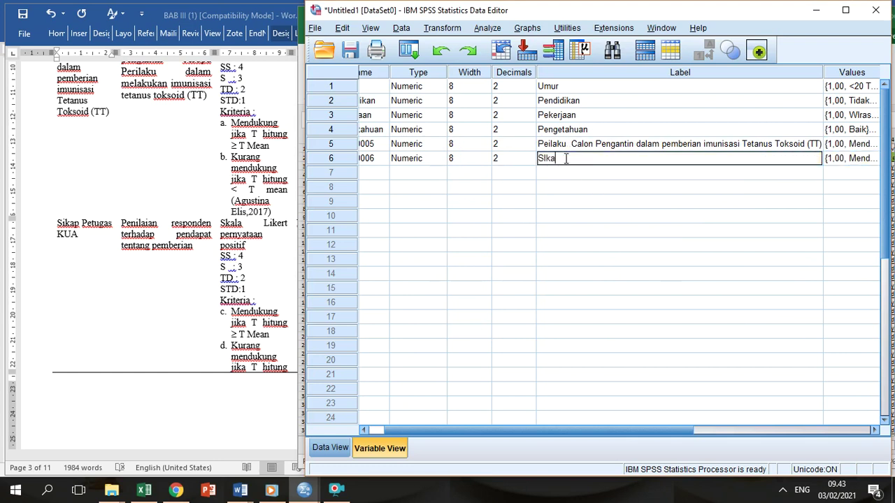
pyautogui.press('BackSpace')
pyautogui.press('BackSpace')
pyautogui.press('BackSpace')
pyautogui.write('ikap Petugas KUA')
pyautogui.press('Return')
# Step: Rename variable VAR00005 as "perilaku" and VAR00006 as "Sikap"
pyautogui.click(383, 140)
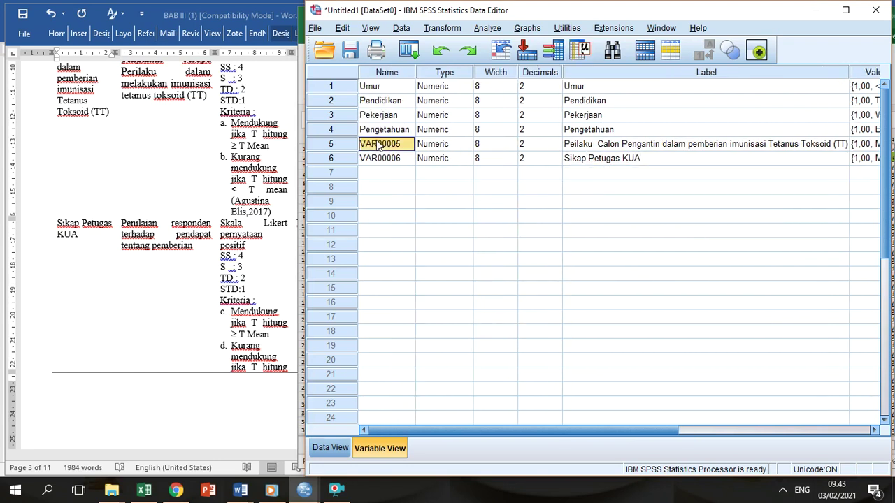
pyautogui.write('perilaku')
pyautogui.press('Return')
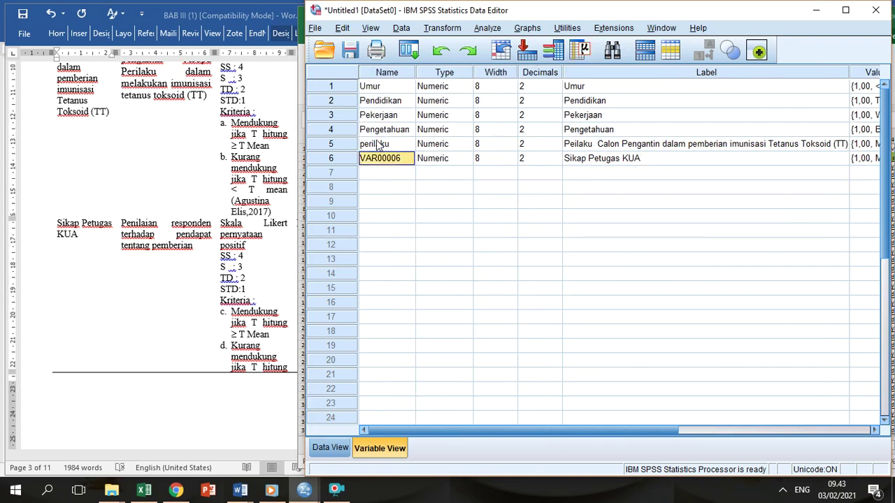
pyautogui.write('Sikap')
pyautogui.press('Return')
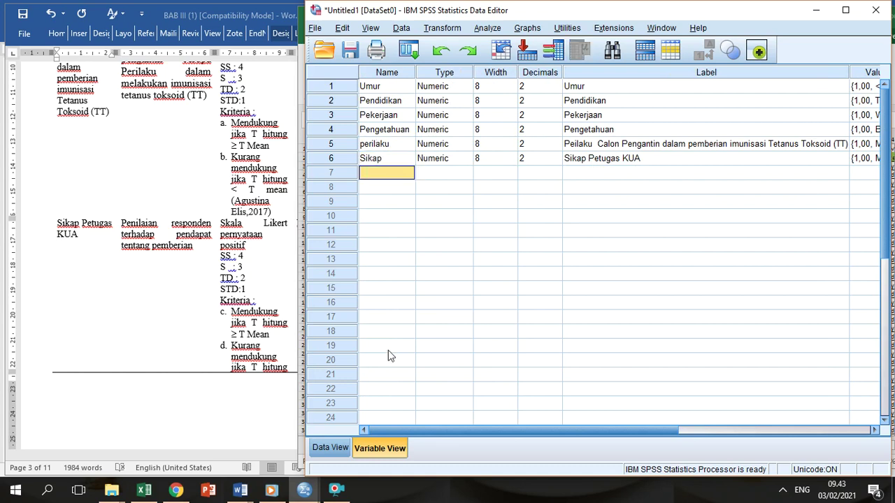
# Step: Run a Frequencies analysis on all six variables and review the frequency tables down to Sikap Petugas KUA
pyautogui.click(328, 447)
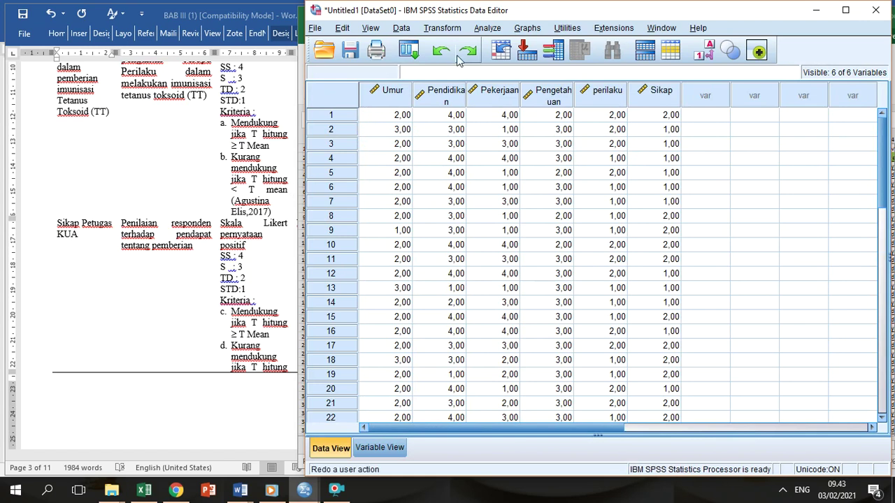
pyautogui.click(487, 28)
pyautogui.moveTo(563, 62)
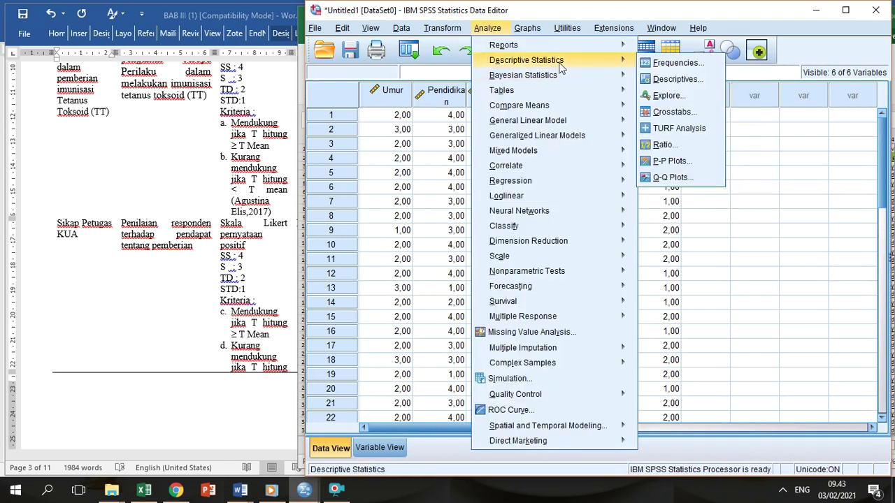
pyautogui.click(657, 63)
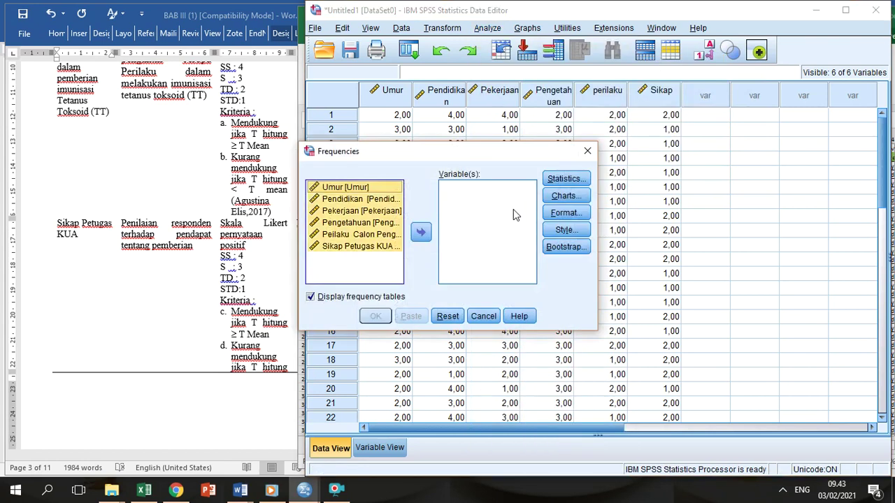
pyautogui.click(423, 233)
pyautogui.click(378, 316)
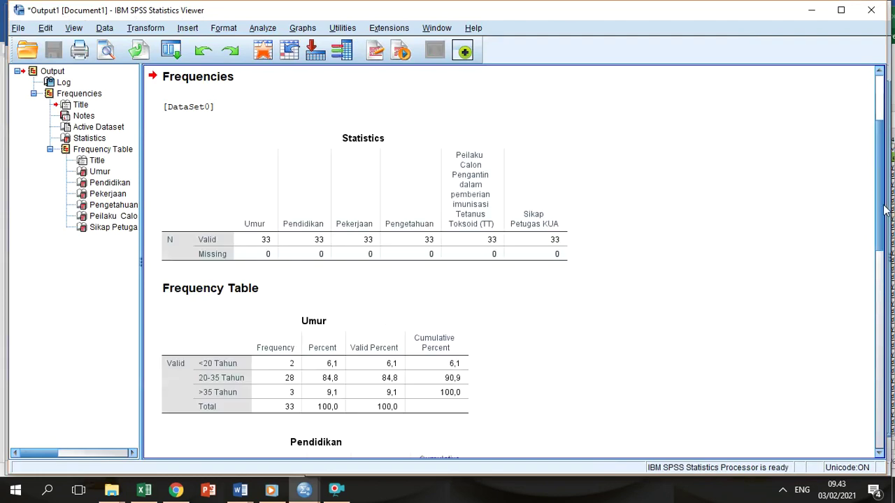
pyautogui.moveTo(884, 210); pyautogui.dragTo(890, 405)
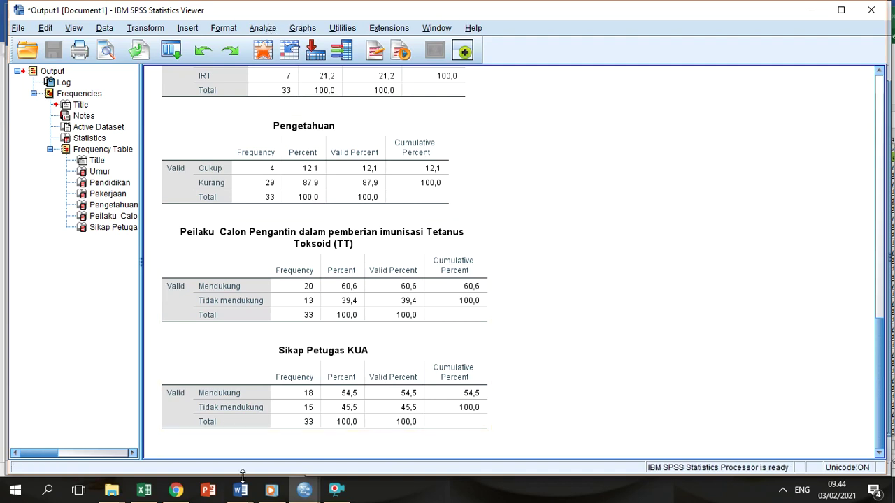
pyautogui.moveTo(242, 476); pyautogui.dragTo(242, 477)
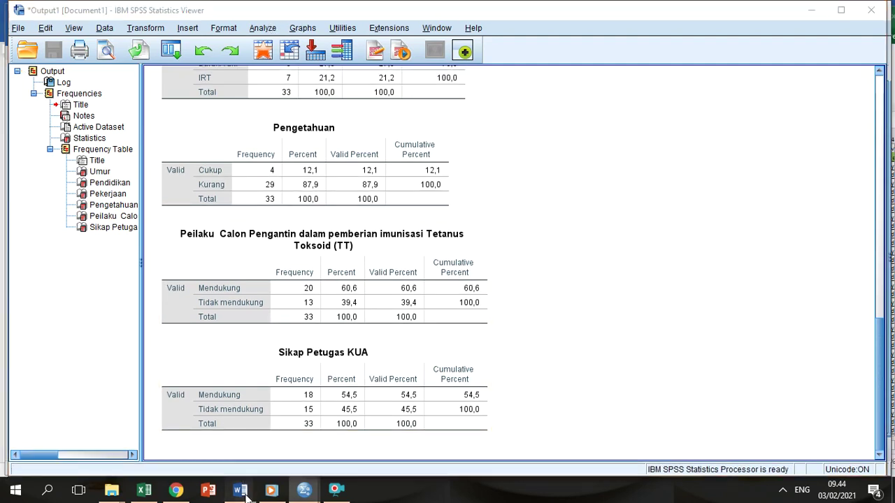
# Step: Switch to the BAB I document in Word and review the list of research objectives
pyautogui.moveTo(246, 496)
pyautogui.click(270, 444)
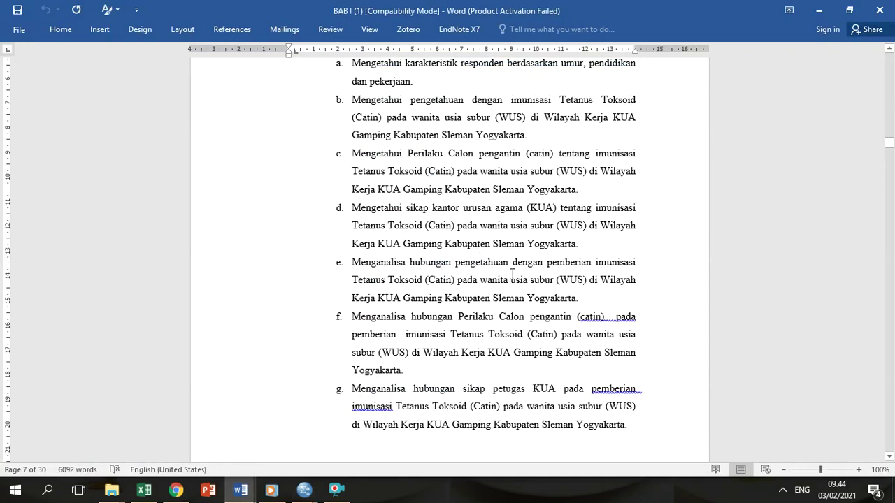
pyautogui.click(809, 10)
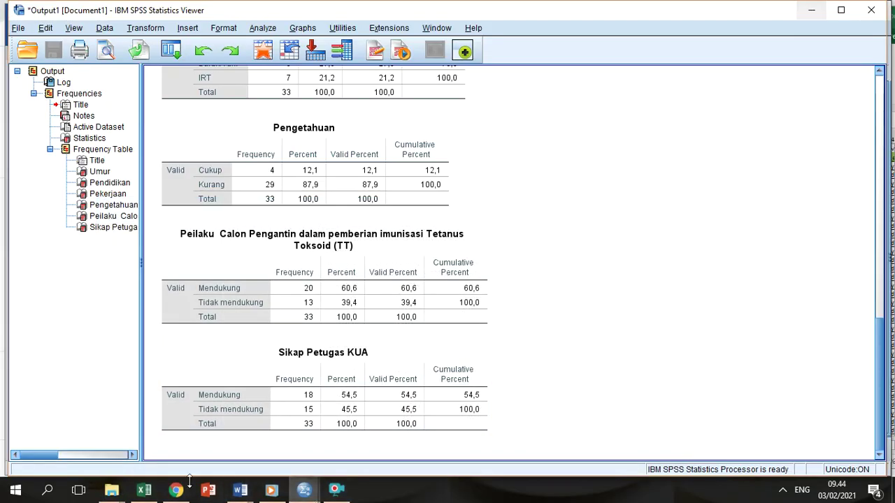
# Step: In the Excel workbook, enter =IF(RC[-1]="Ya";"1";"0") in cell R3C48 beside the PEMBERIAN IMUNISASI category
pyautogui.click(139, 494)
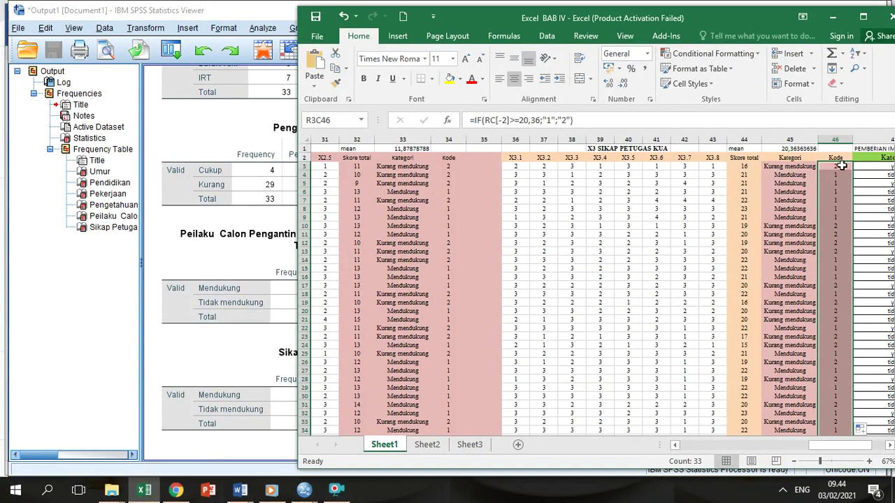
pyautogui.press('Right')
pyautogui.press('Right')
pyautogui.press('Right')
pyautogui.press('Right')
pyautogui.press('Right')
pyautogui.press('Right')
pyautogui.press('Right')
pyautogui.press('Down')
pyautogui.press('Left')
pyautogui.press('Left')
pyautogui.press('Left')
pyautogui.press('Left')
pyautogui.press('Left')
pyautogui.press('Left')
pyautogui.press('Up')
pyautogui.press('Right')
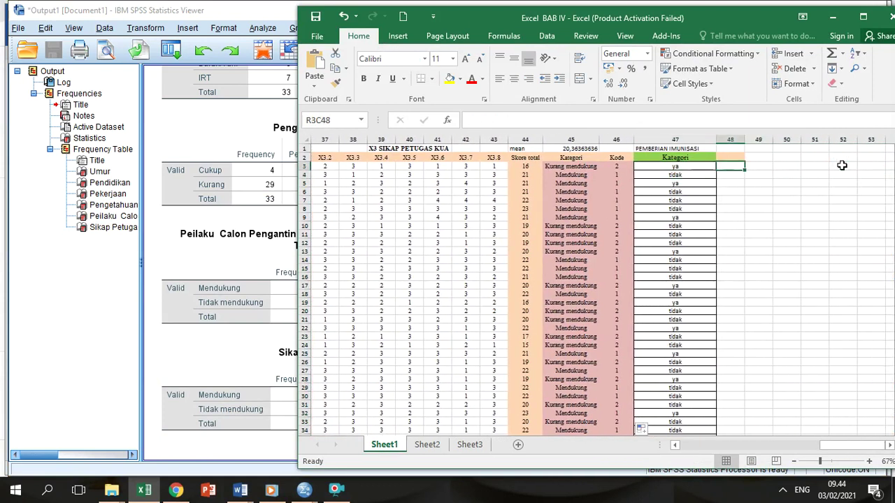
pyautogui.write('=if(')
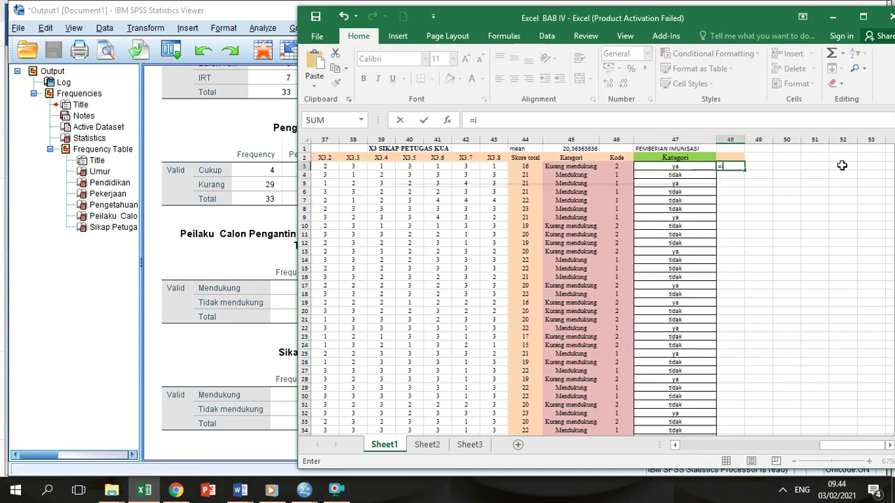
pyautogui.click(703, 165)
pyautogui.write('="Y')
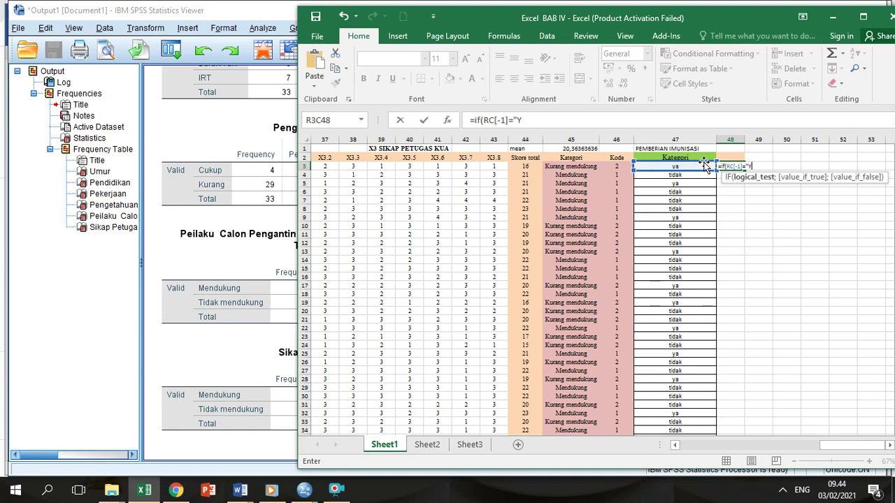
pyautogui.write('a";"0')
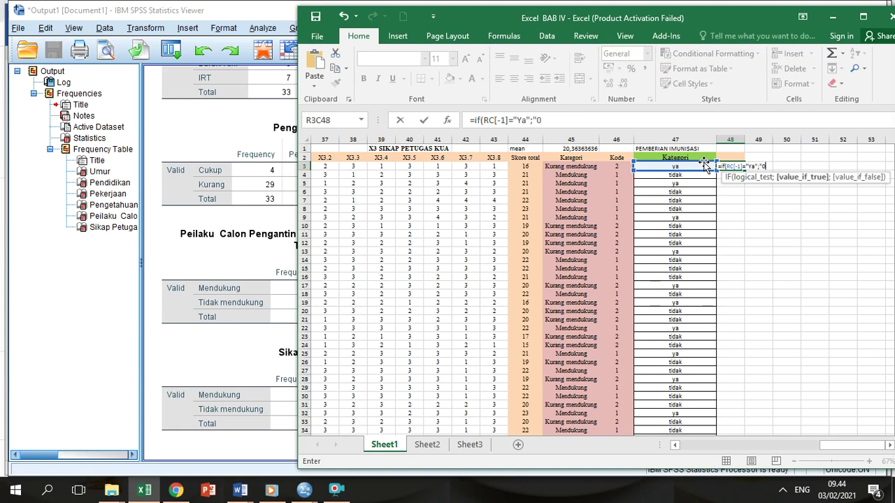
pyautogui.write('"1";"0"')
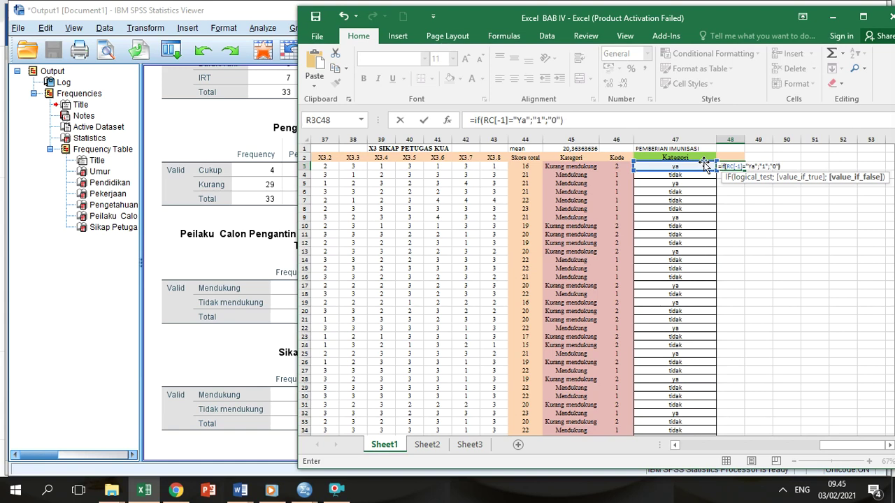
pyautogui.press('Return')
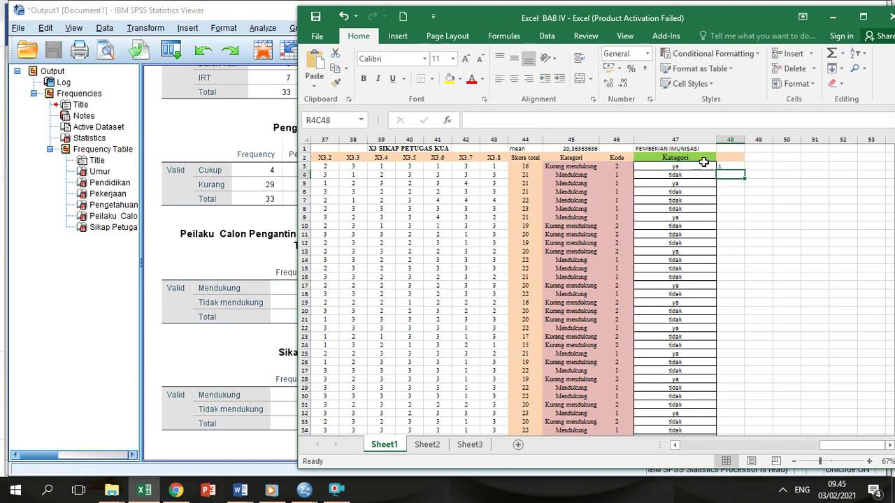
# Step: Fill the R3C48 formula down for all respondents and copy the resulting code column
pyautogui.click(731, 166)
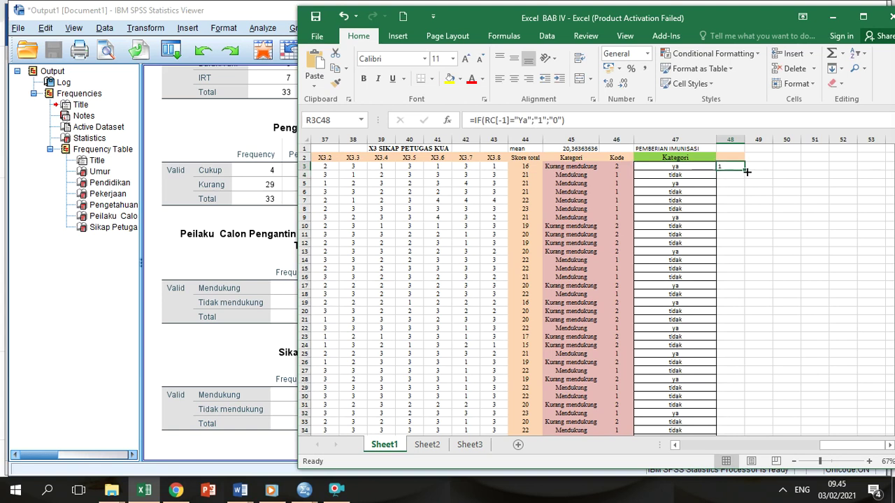
pyautogui.doubleClick(745, 170)
pyautogui.hotkey('ctrl', 'c')
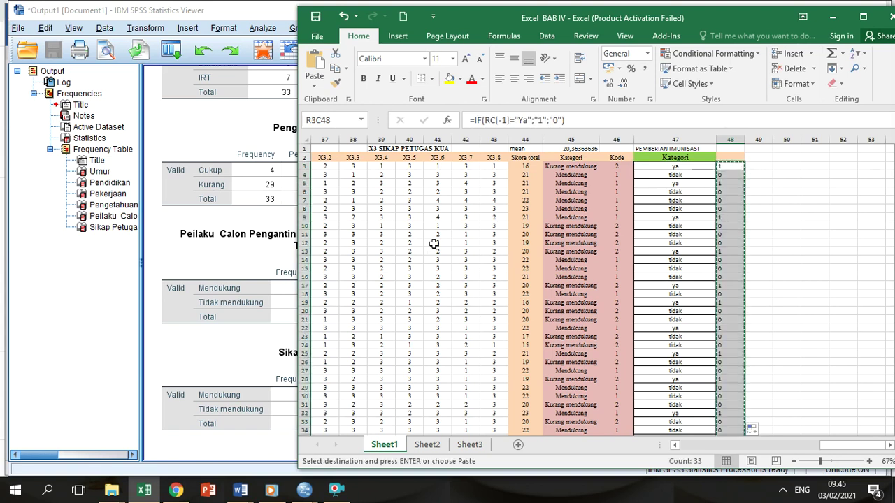
# Step: Switch to the SPSS Data Editor and paste the copied codes into the first empty column, after Sikap
pyautogui.moveTo(273, 490)
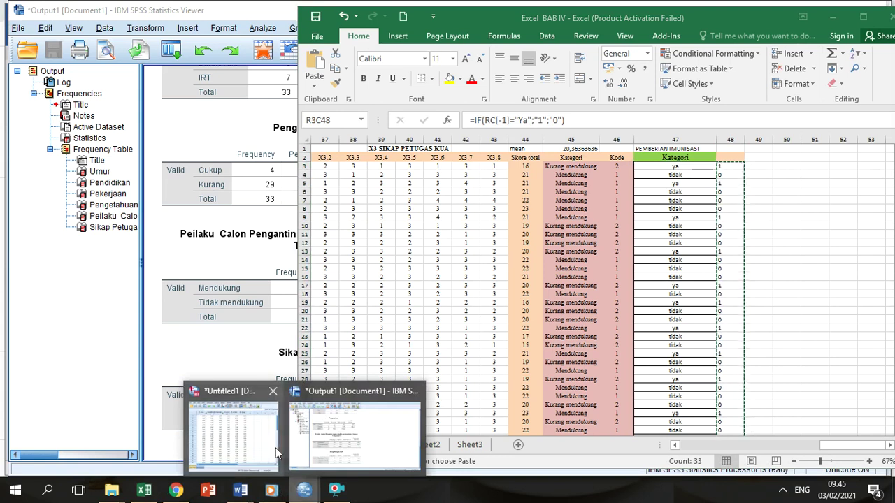
pyautogui.click(230, 360)
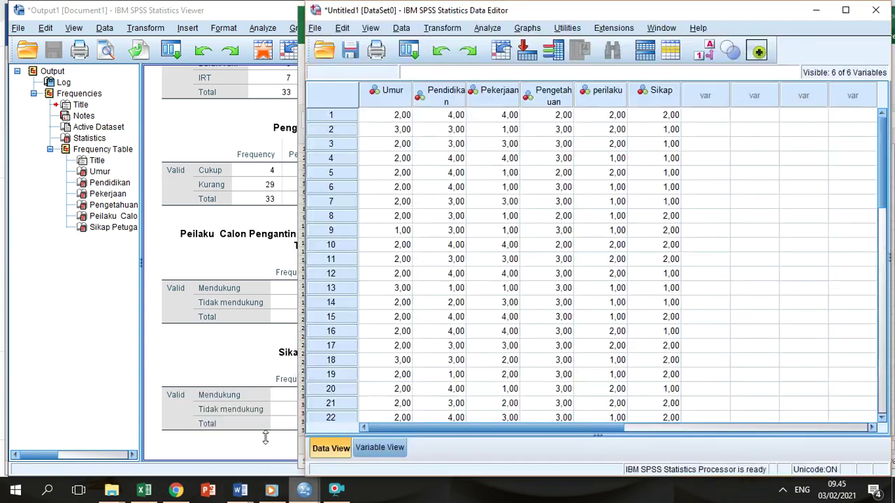
pyautogui.click(720, 116)
pyautogui.hotkey('ctrl', 'v')
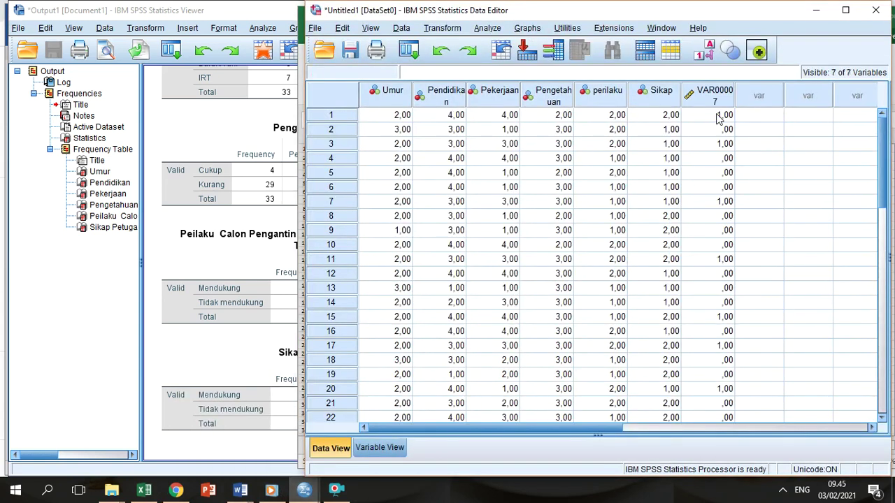
# Step: Label variable VAR00007 "Pemberian imunisasi Tetanus Toksoid (Catin)", copying the phrase after "Pemberian" from objective c in the BAB I Word document
pyautogui.click(380, 447)
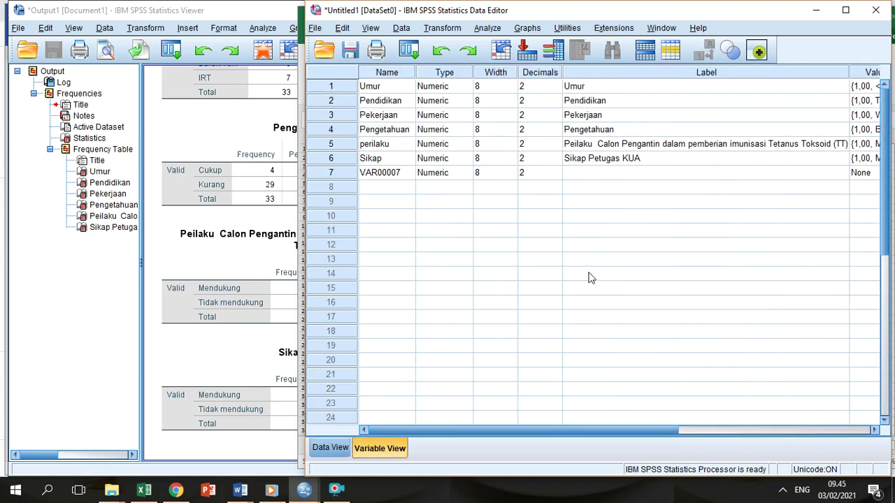
pyautogui.click(644, 174)
pyautogui.write('Pemberian')
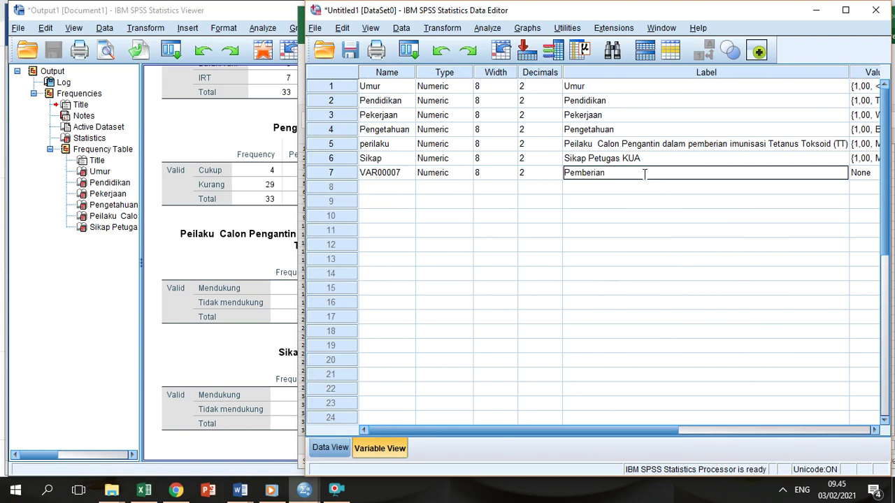
pyautogui.moveTo(240, 490)
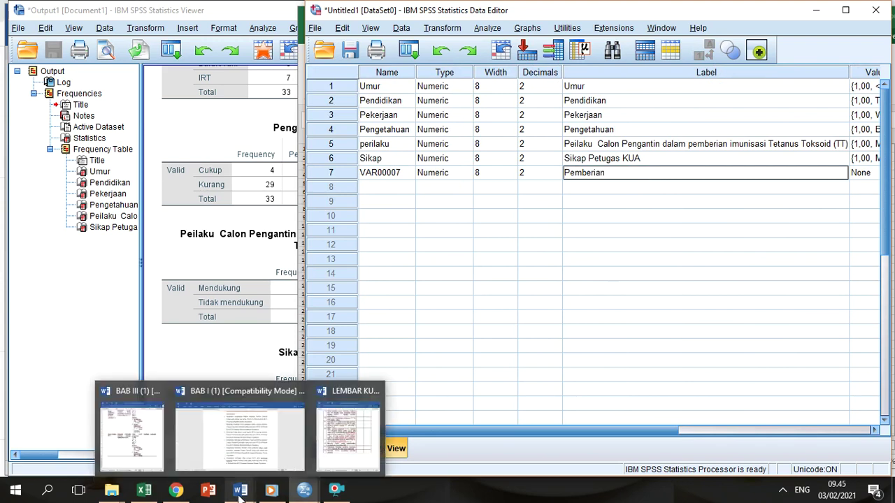
pyautogui.click(238, 448)
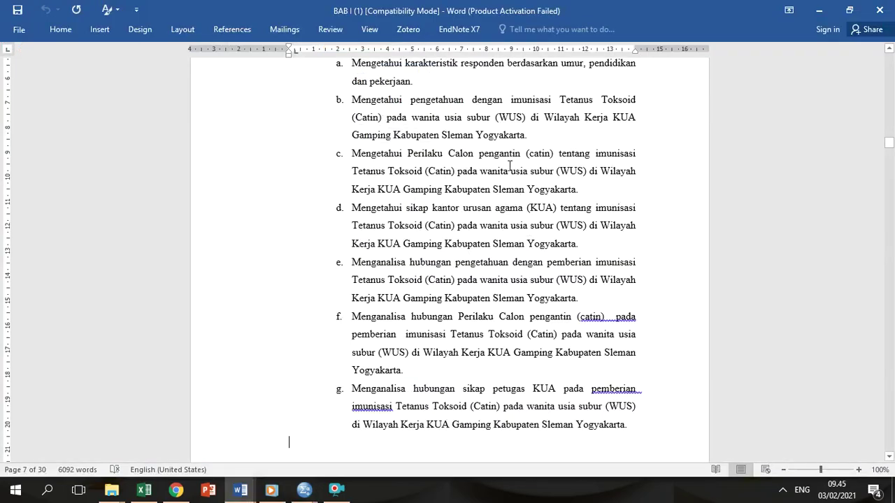
pyautogui.moveTo(595, 153); pyautogui.dragTo(458, 171)
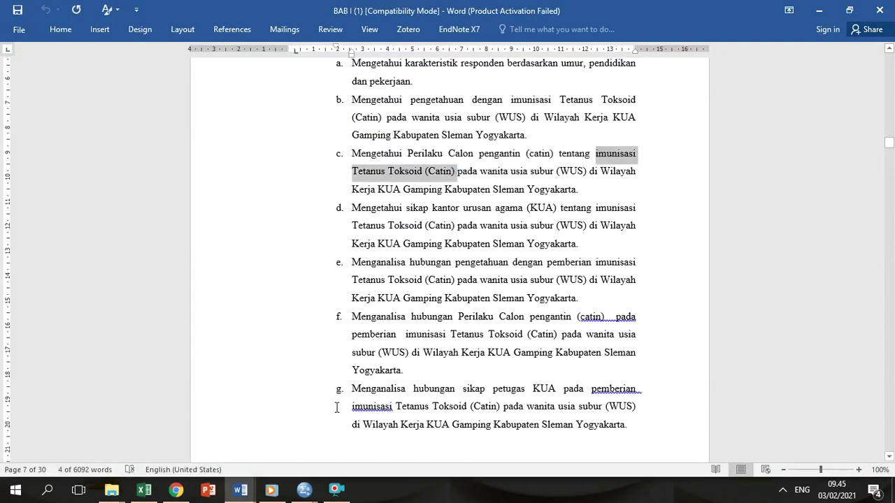
pyautogui.click(303, 490)
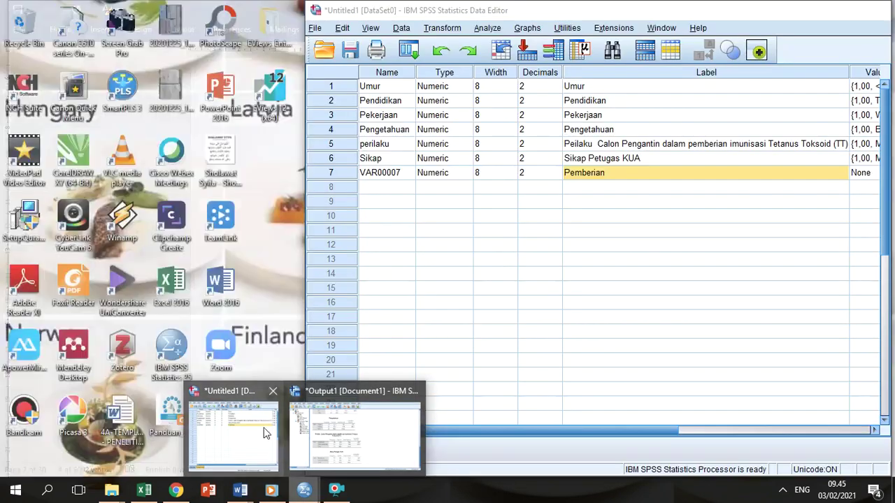
pyautogui.click(233, 433)
pyautogui.click(623, 174)
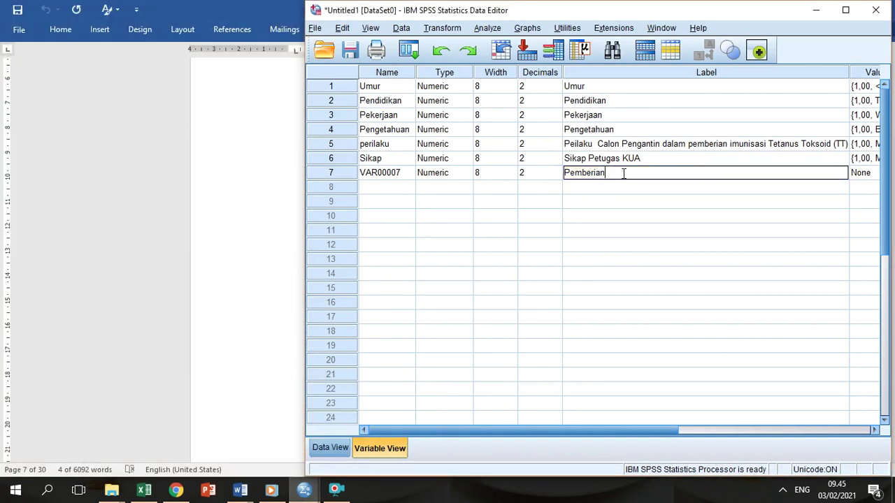
pyautogui.hotkey('ctrl', 'v')
# Step: Rename variable VAR00007 as catin and return to the data values
pyautogui.click(388, 174)
pyautogui.write('catin')
pyautogui.press('Return')
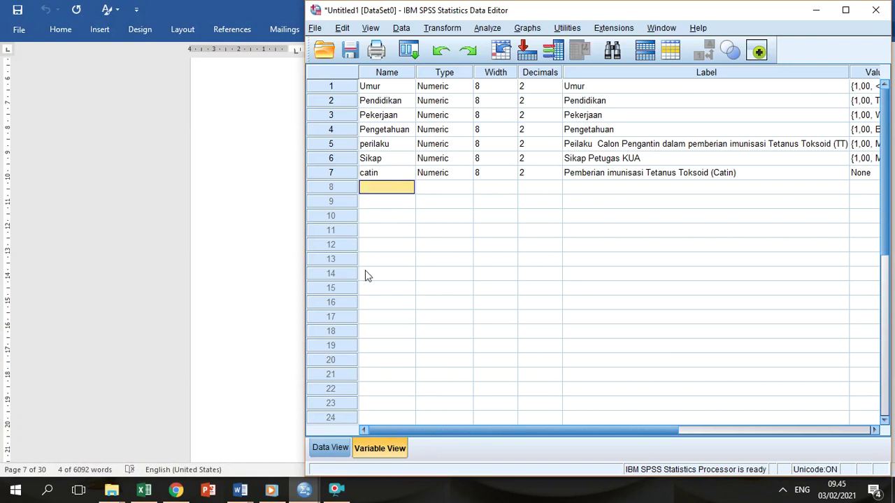
pyautogui.click(341, 446)
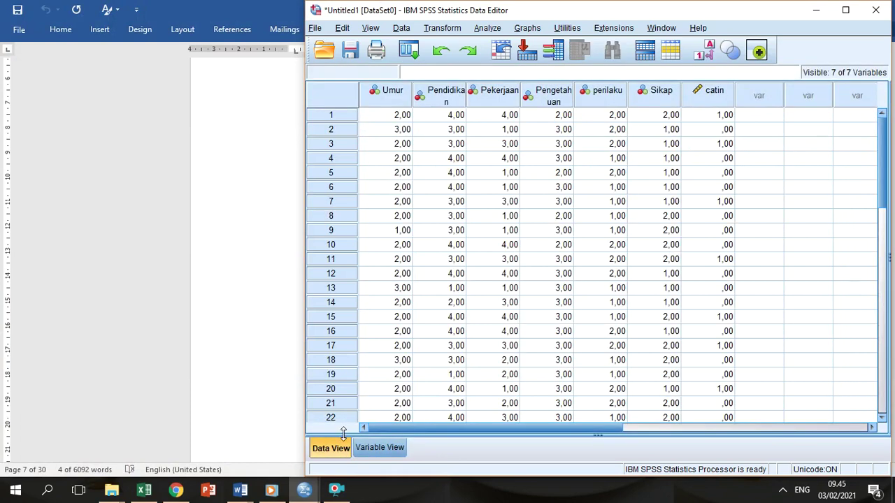
# Step: Review the research objectives in the BAB I Word document and the analysis method at the end of BAB III
pyautogui.click(240, 490)
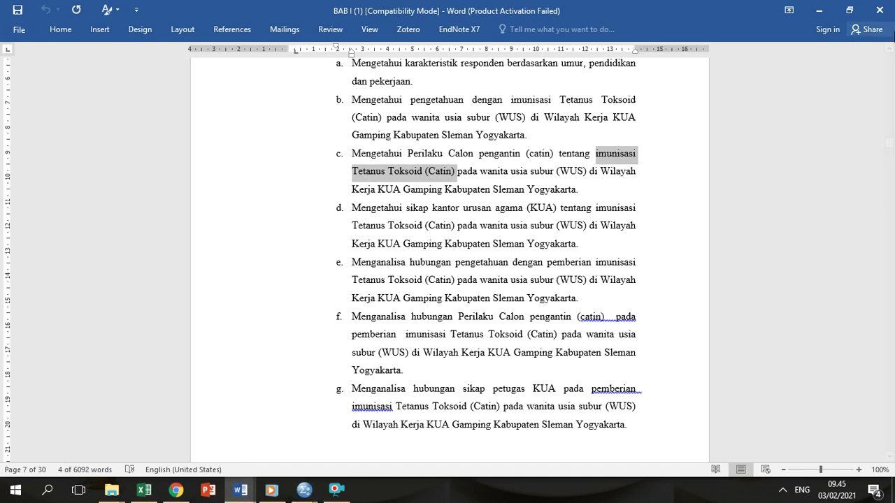
pyautogui.click(849, 11)
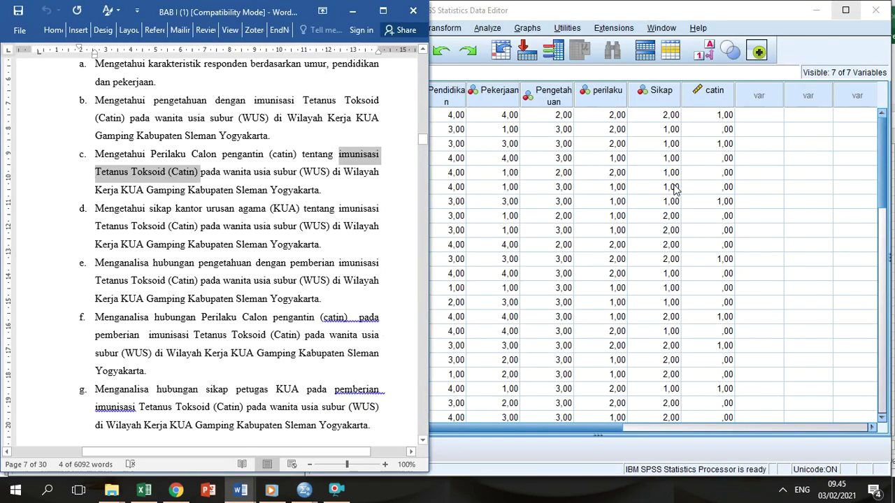
pyautogui.click(424, 137)
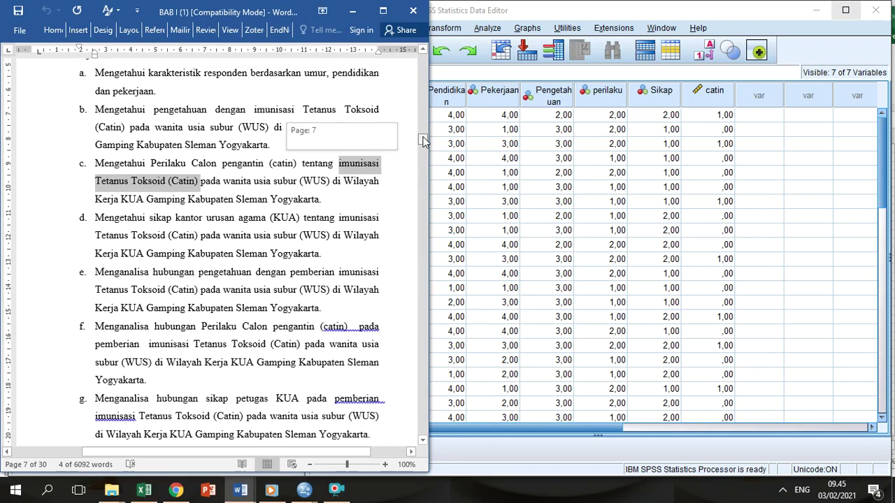
pyautogui.moveTo(240, 490)
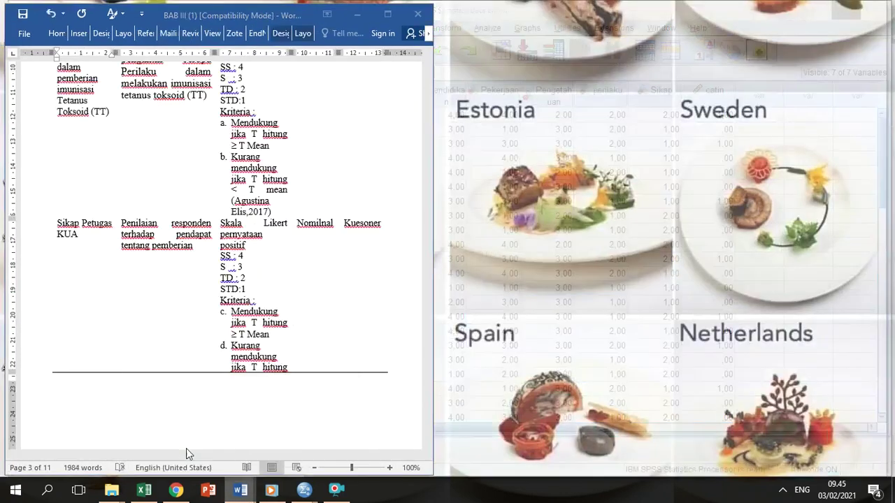
pyautogui.click(186, 448)
pyautogui.moveTo(427, 150); pyautogui.dragTo(423, 420)
# Step: Set up an SPSS Crosstabs analysis with Pemberian imunisasi as the row and Pengetahuan, Peilaku Calon Pengantin and Sikap Petugas KUA as columns
pyautogui.click(585, 204)
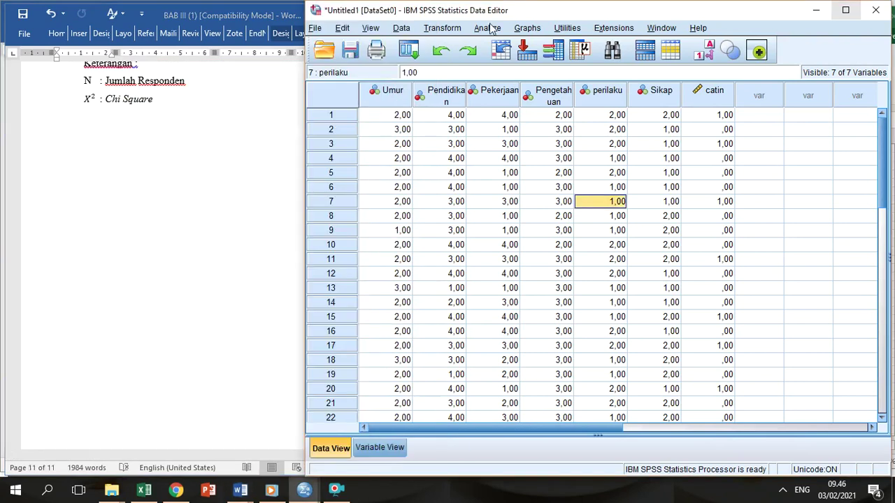
pyautogui.click(487, 28)
pyautogui.moveTo(546, 95)
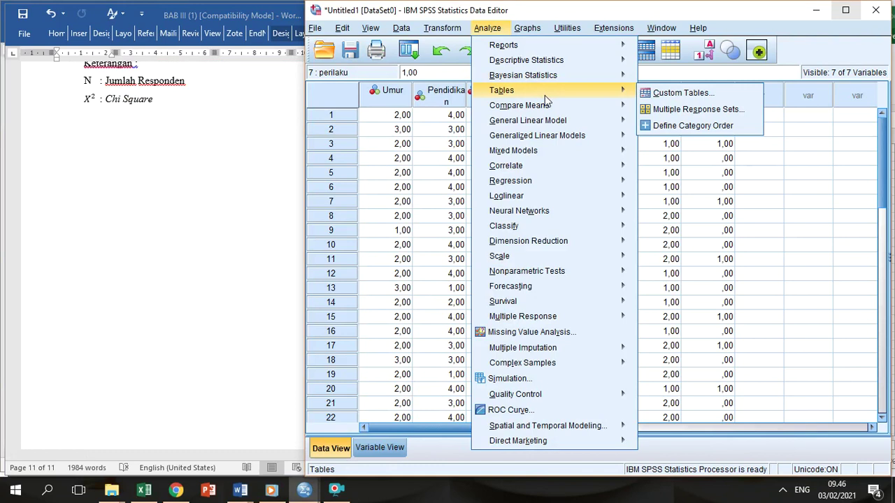
pyautogui.moveTo(546, 74)
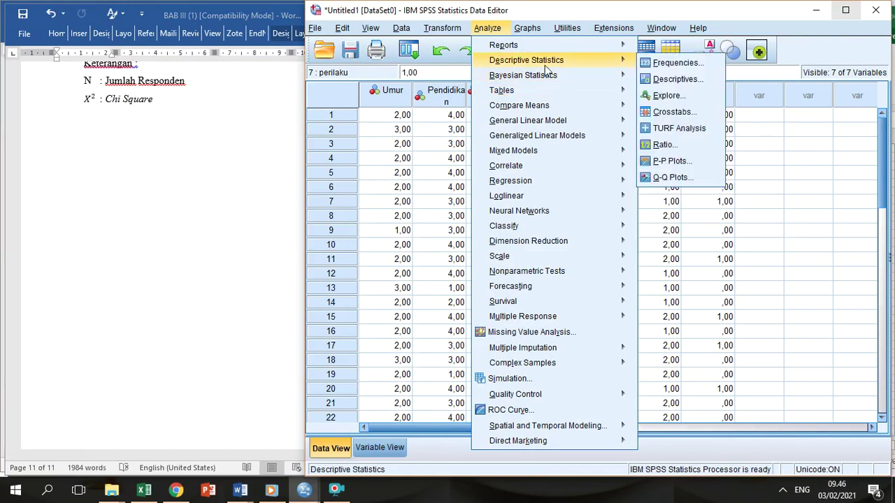
pyautogui.click(670, 111)
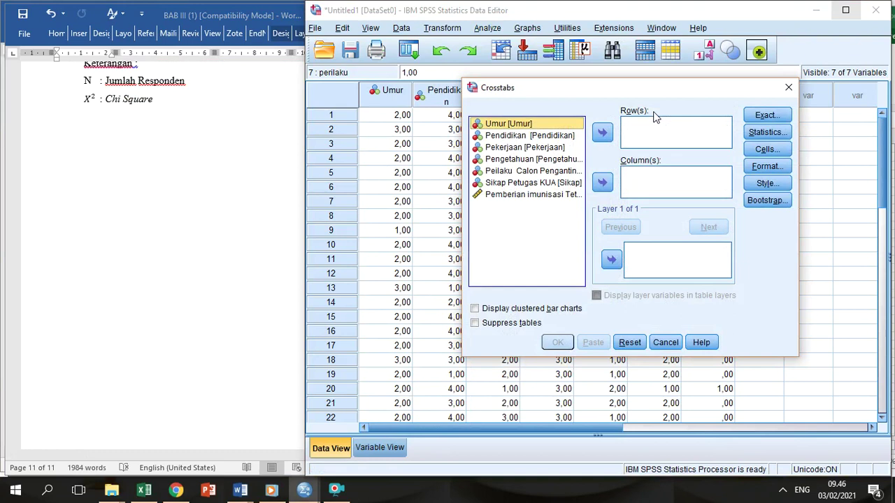
pyautogui.click(549, 201)
pyautogui.doubleClick(548, 201)
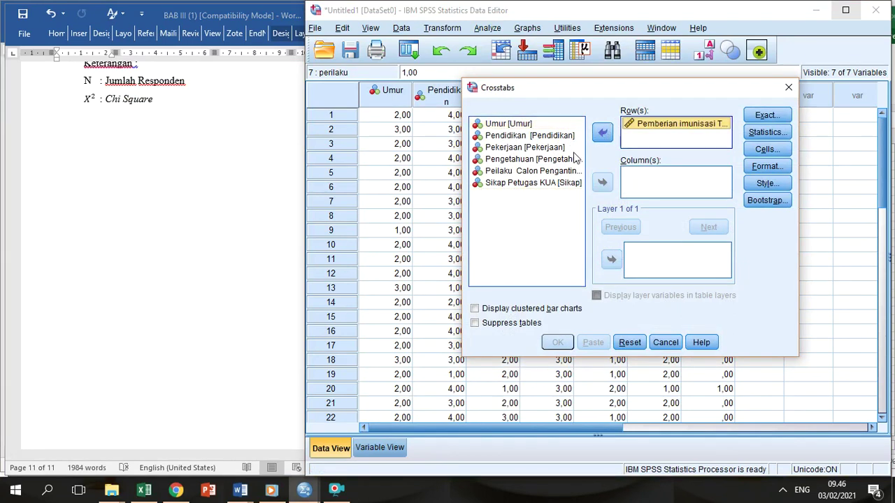
pyautogui.click(551, 163)
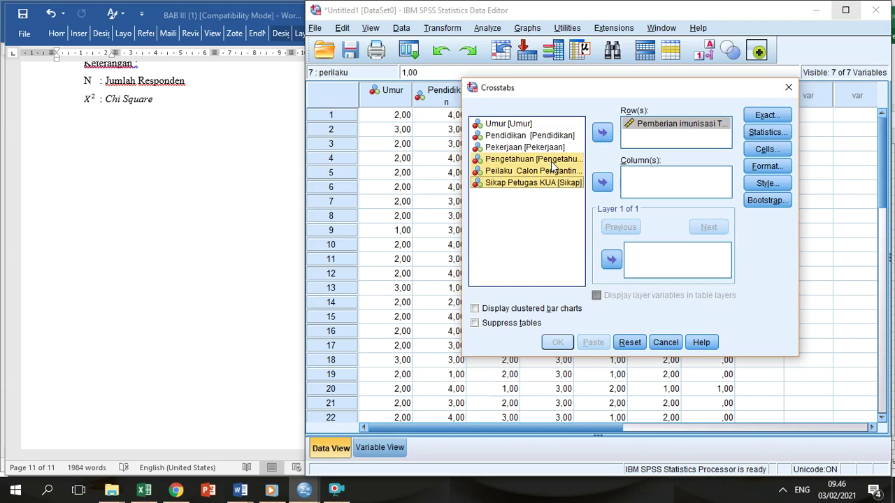
pyautogui.click(602, 183)
# Step: Add the Chi-square and Contingency coefficient statistics to the crosstabs analysis and run it
pyautogui.click(787, 132)
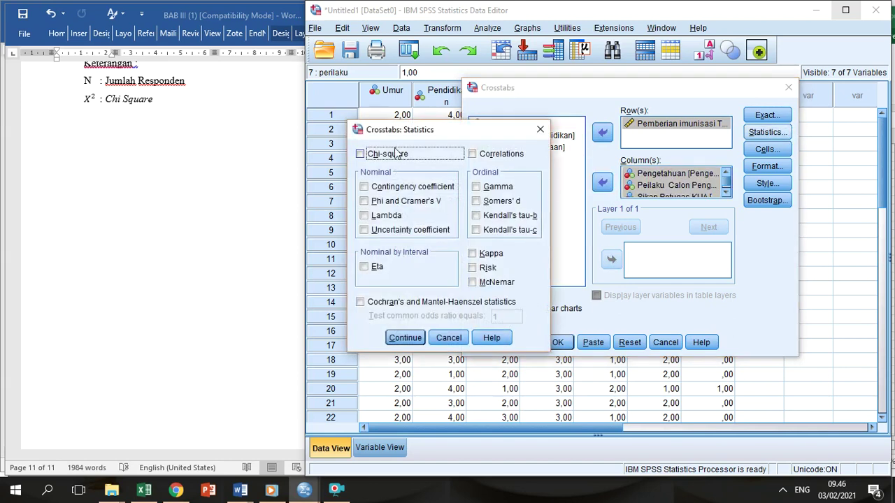
pyautogui.click(396, 156)
pyautogui.click(395, 187)
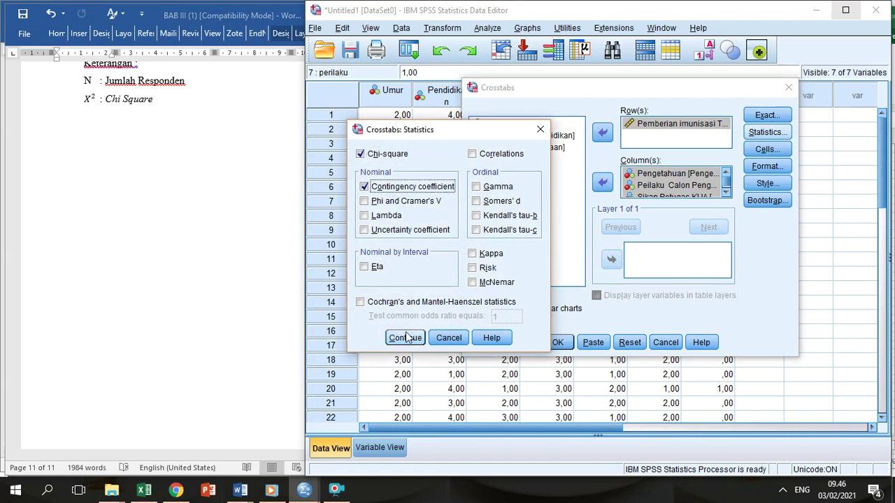
pyautogui.click(406, 338)
pyautogui.click(554, 343)
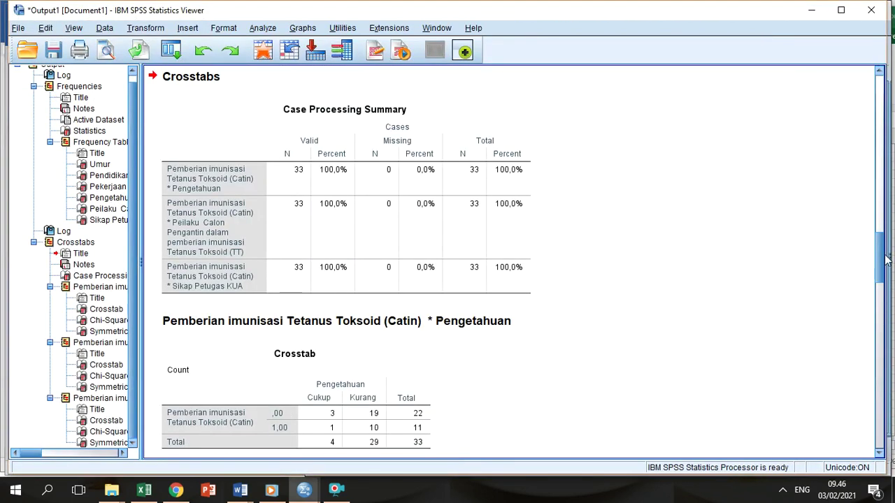
# Step: Review the crosstab and chi-square results through the Sikap Petugas KUA section and close the output without saving it
pyautogui.moveTo(880, 251); pyautogui.dragTo(886, 389)
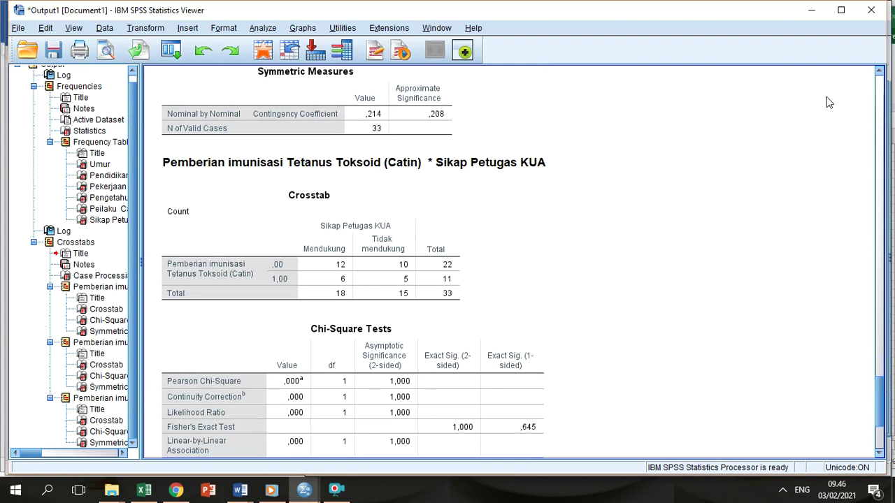
pyautogui.click(870, 11)
pyautogui.press('Tab')
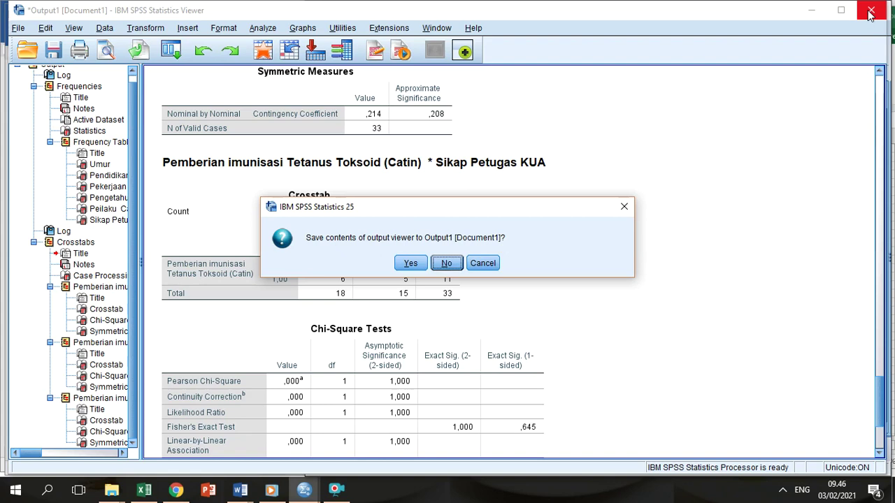
pyautogui.click(443, 270)
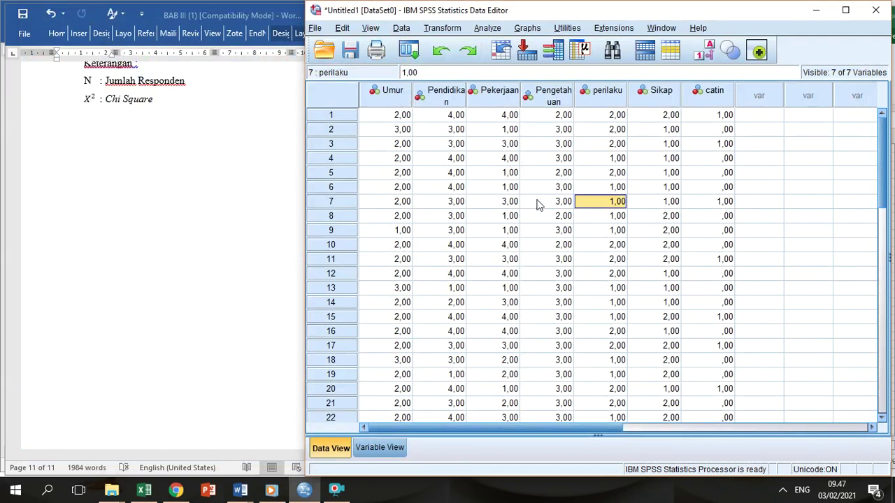
# Step: Enlarge the data window, show value labels instead of codes, and widen the perilaku and Pengetahuan columns so their contents fit
pyautogui.click(845, 10)
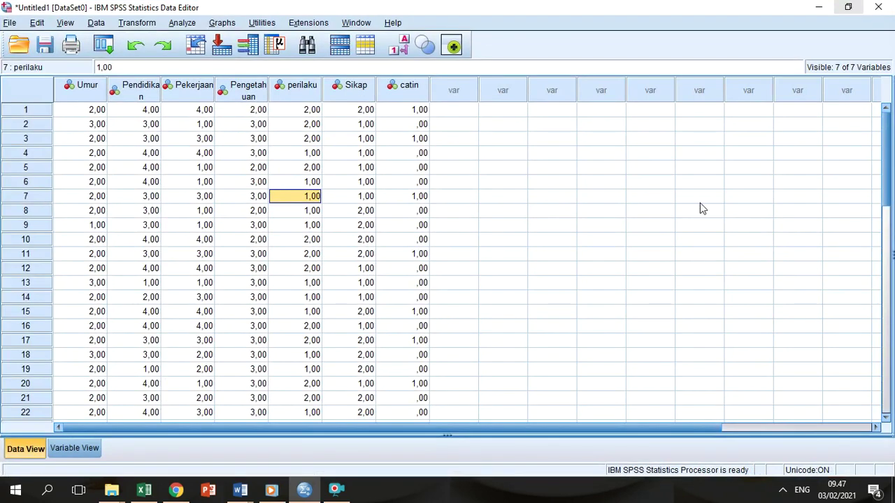
pyautogui.click(64, 23)
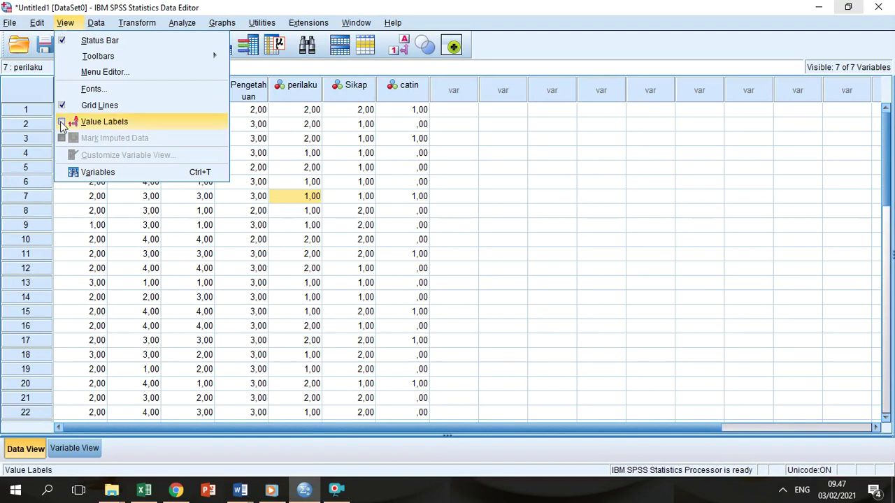
pyautogui.click(104, 121)
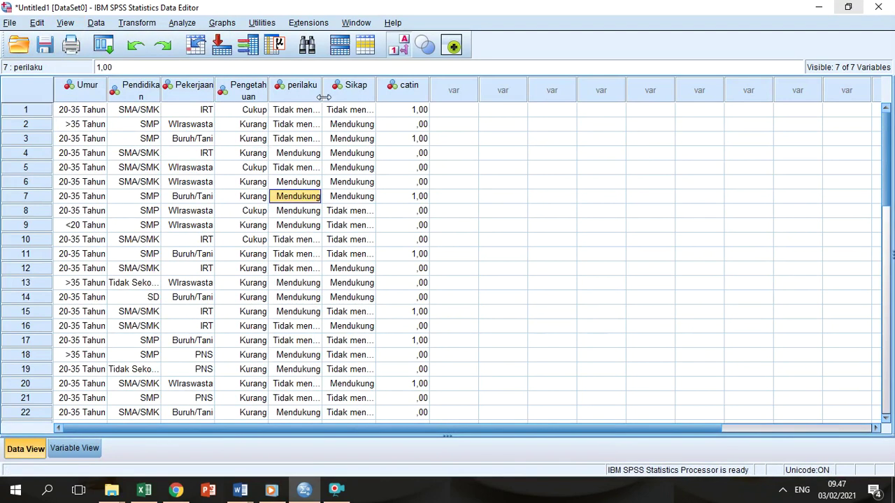
pyautogui.moveTo(323, 91); pyautogui.dragTo(351, 90)
pyautogui.moveTo(267, 90); pyautogui.dragTo(307, 83)
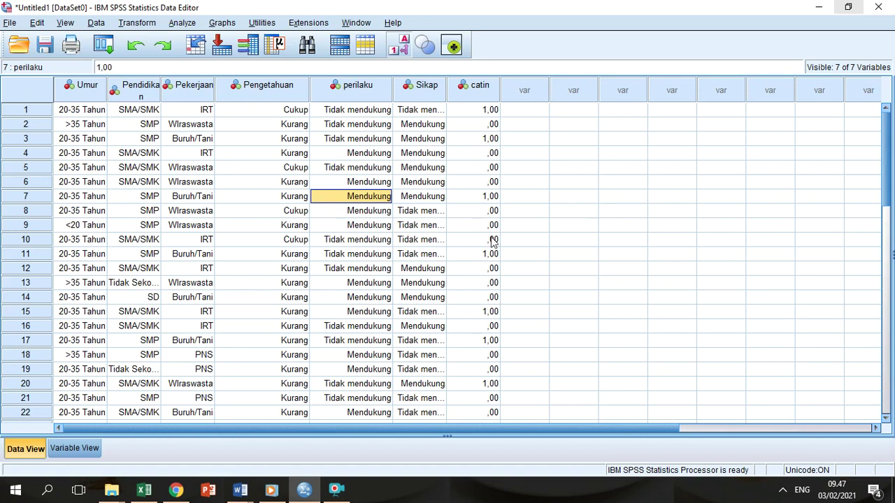
pyautogui.click(377, 154)
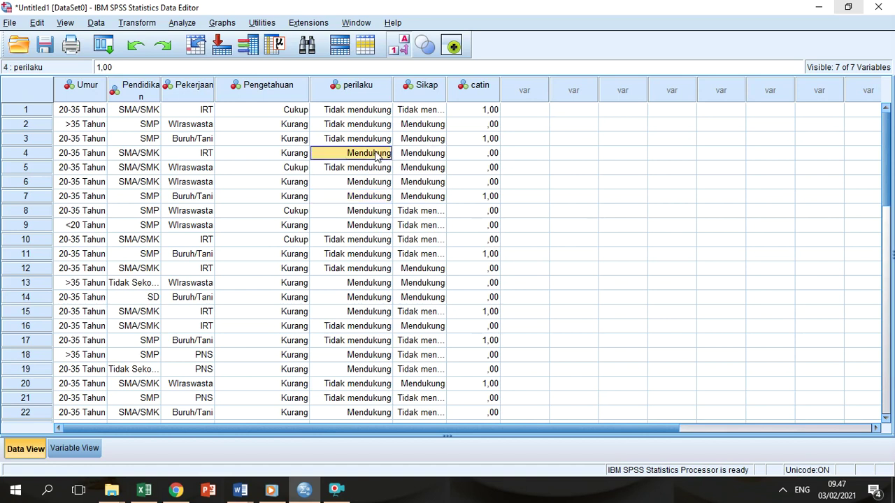
pyautogui.click(421, 155)
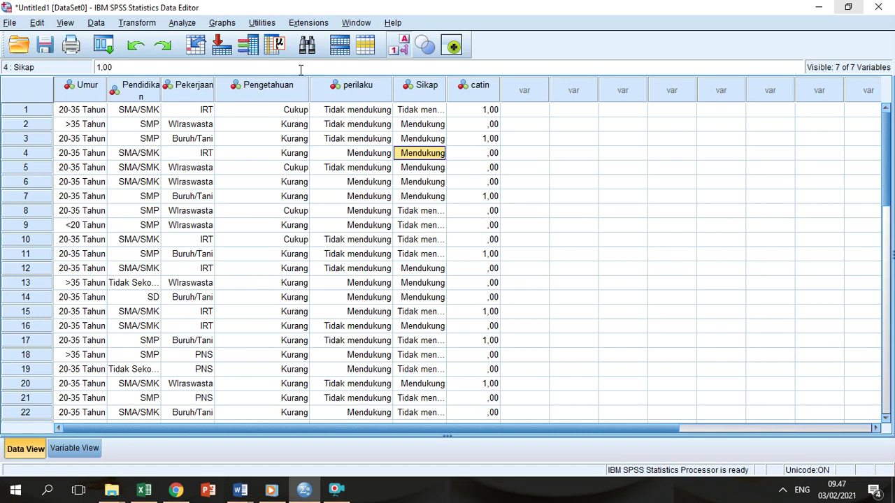
pyautogui.moveTo(309, 88); pyautogui.dragTo(285, 88)
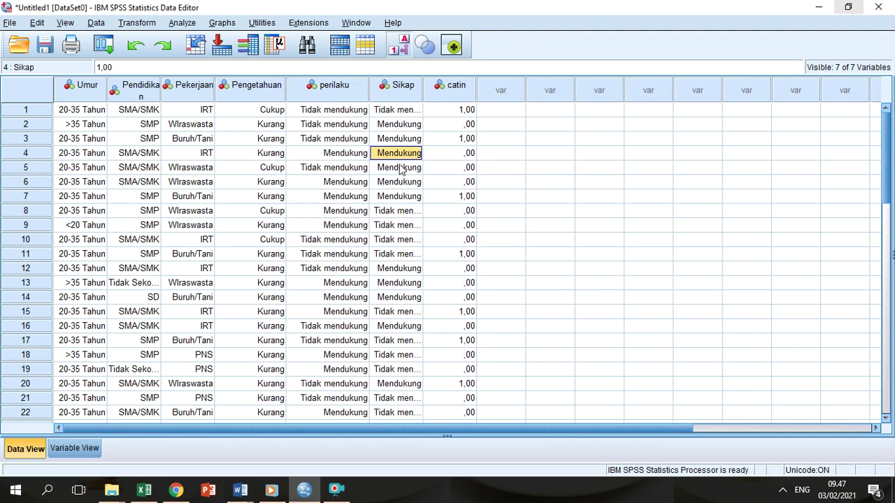
# Step: Set perilaku to Mendukung for case 5 and to Tidak mendukung for case 4
pyautogui.click(359, 173)
pyautogui.click(364, 172)
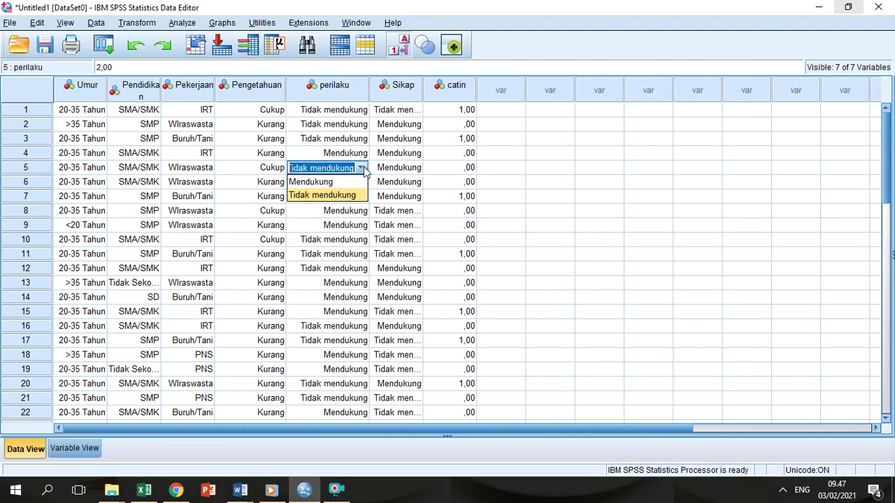
pyautogui.click(349, 183)
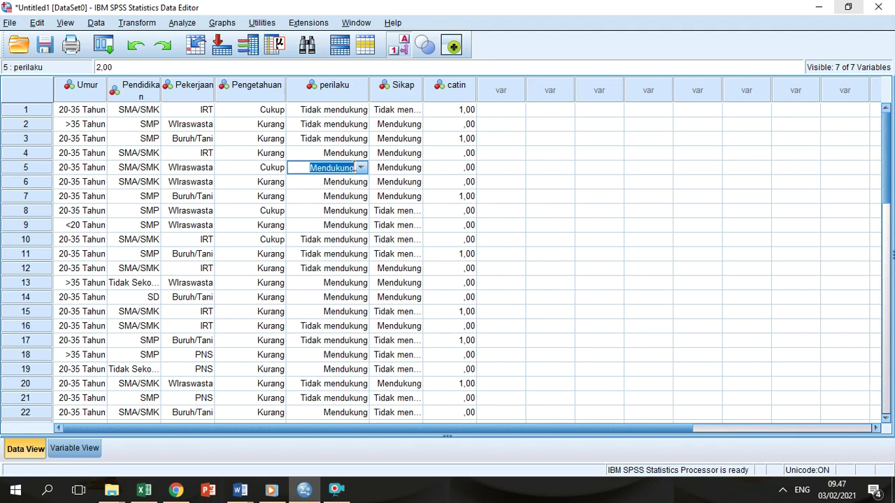
pyautogui.click(359, 156)
pyautogui.click(360, 154)
pyautogui.click(360, 153)
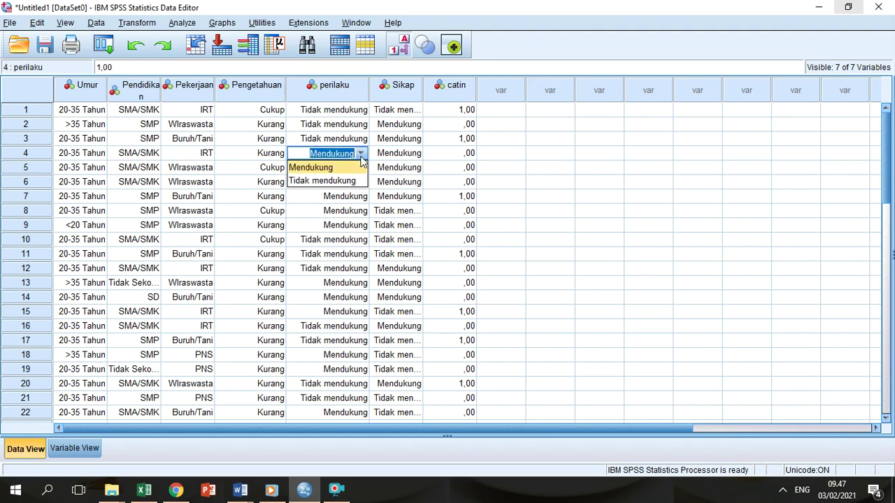
pyautogui.click(350, 179)
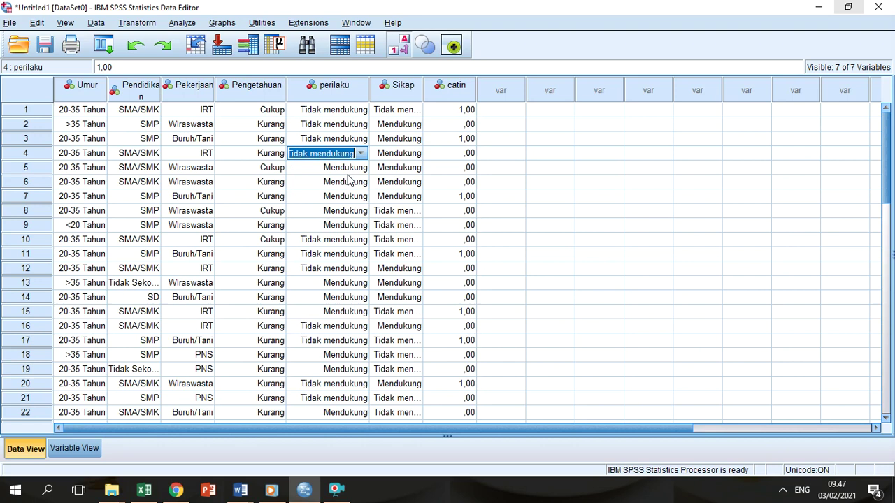
# Step: Set both perilaku and Sikap to Mendukung for case 1
pyautogui.click(341, 111)
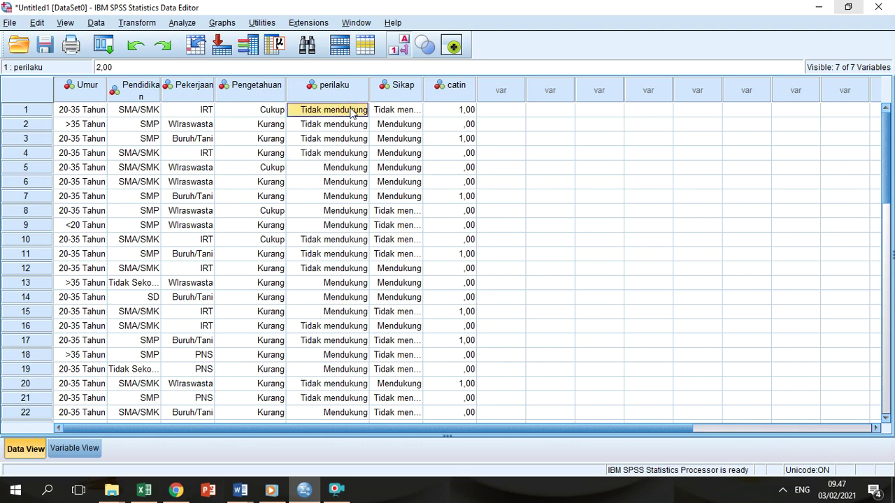
pyautogui.click(352, 110)
pyautogui.click(360, 110)
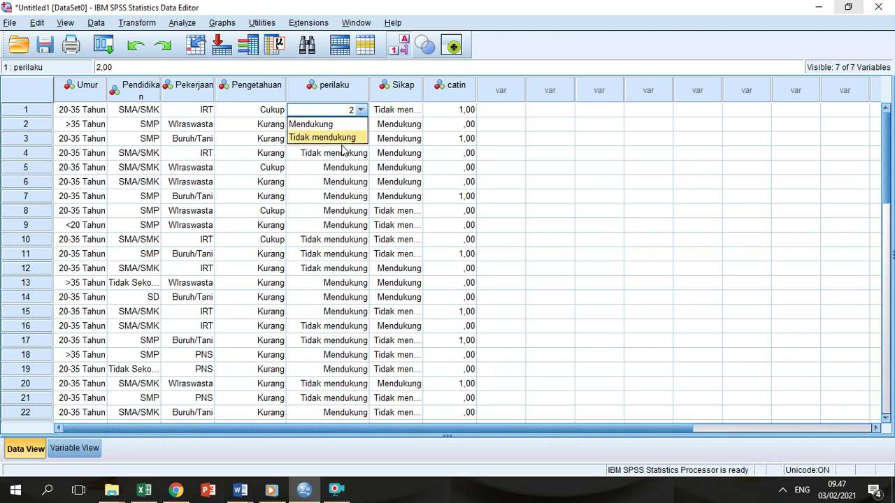
pyautogui.click(335, 128)
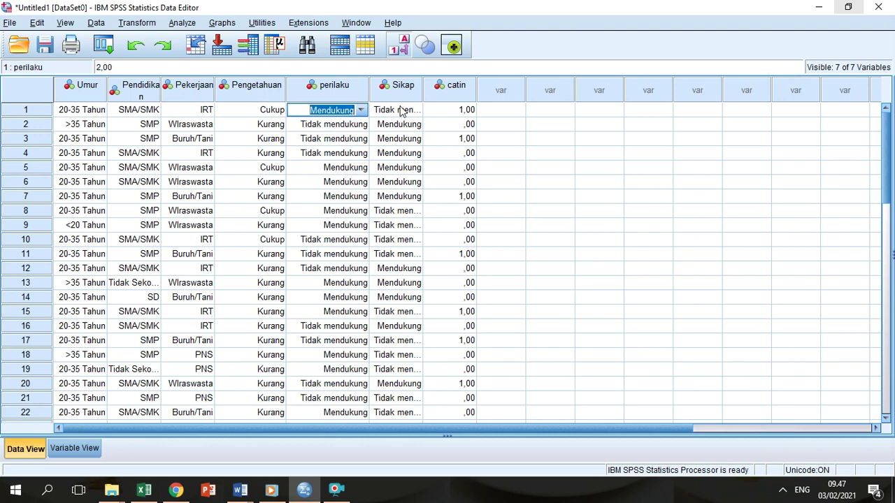
pyautogui.click(404, 110)
pyautogui.click(409, 110)
pyautogui.click(415, 110)
pyautogui.click(416, 126)
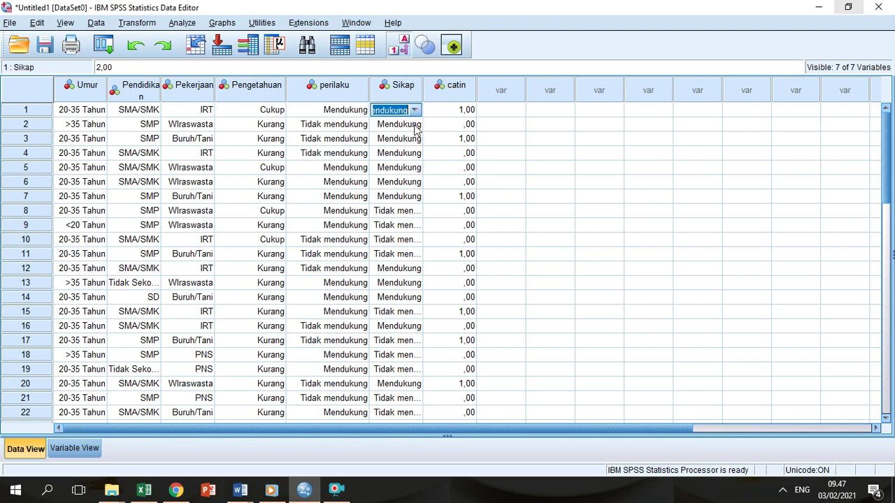
# Step: Set Sikap to Mendukung for case 8
pyautogui.click(385, 213)
pyautogui.click(388, 212)
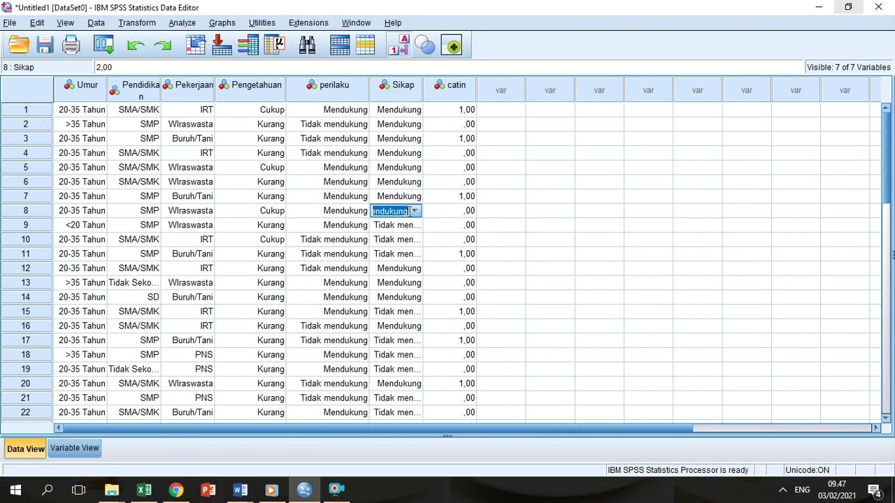
pyautogui.click(415, 211)
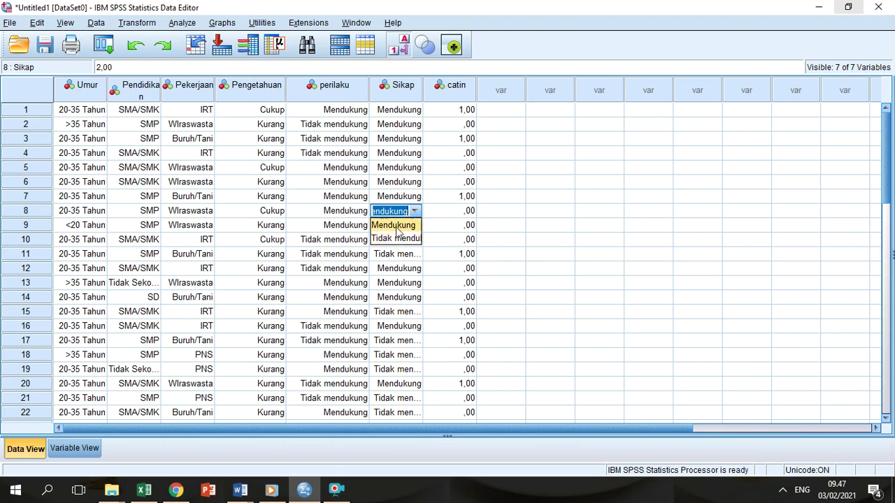
pyautogui.click(397, 225)
# Step: Set both perilaku and Sikap to Mendukung for case 10
pyautogui.doubleClick(362, 243)
pyautogui.click(360, 240)
pyautogui.click(350, 258)
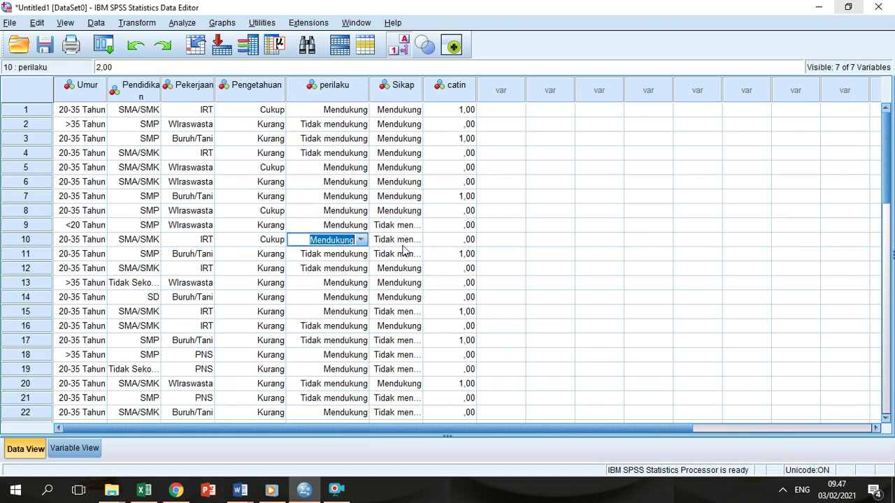
pyautogui.doubleClick(406, 241)
pyautogui.click(414, 240)
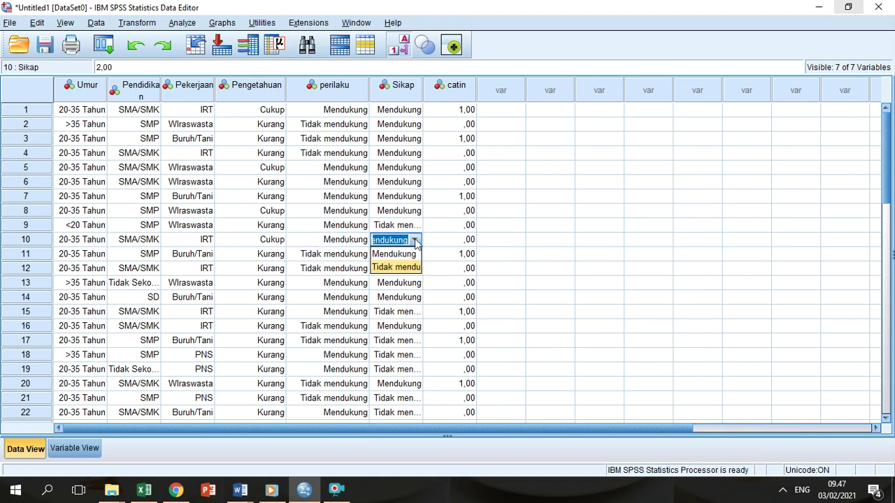
pyautogui.click(409, 255)
pyautogui.click(413, 297)
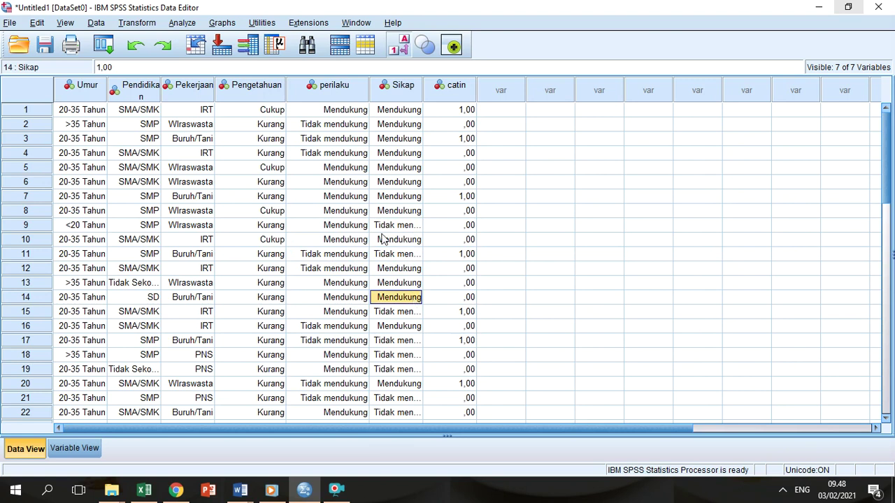
# Step: Set perilaku to Tidak mendukung for case 7
pyautogui.click(363, 198)
pyautogui.click(360, 196)
pyautogui.click(360, 197)
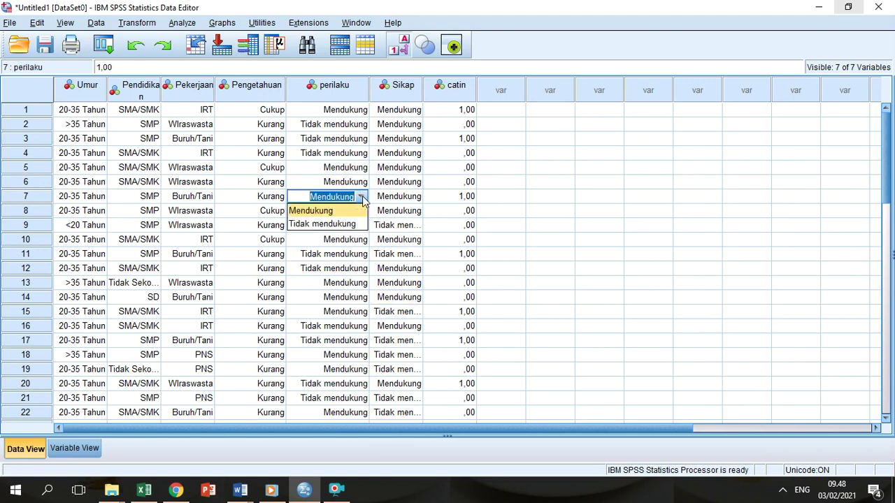
pyautogui.click(352, 223)
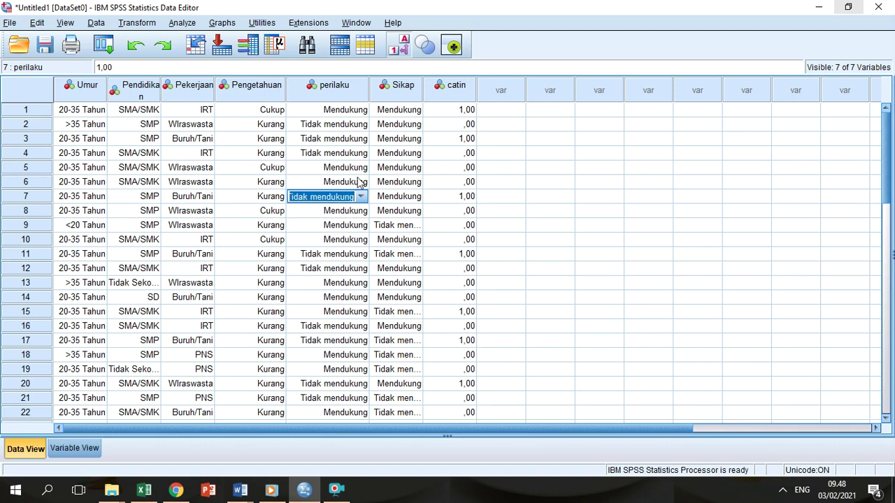
# Step: Set both perilaku and Sikap to Tidak mendukung for case 6
pyautogui.click(363, 183)
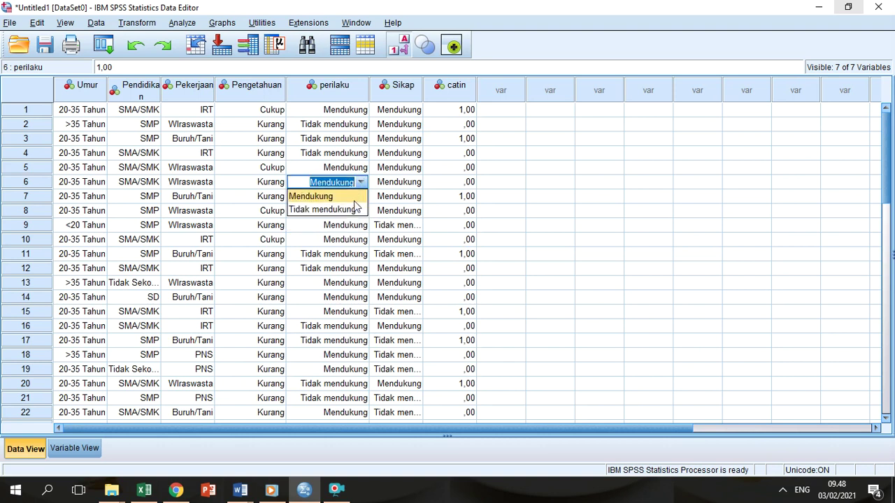
pyautogui.click(352, 207)
pyautogui.click(408, 182)
pyautogui.click(416, 183)
pyautogui.click(413, 209)
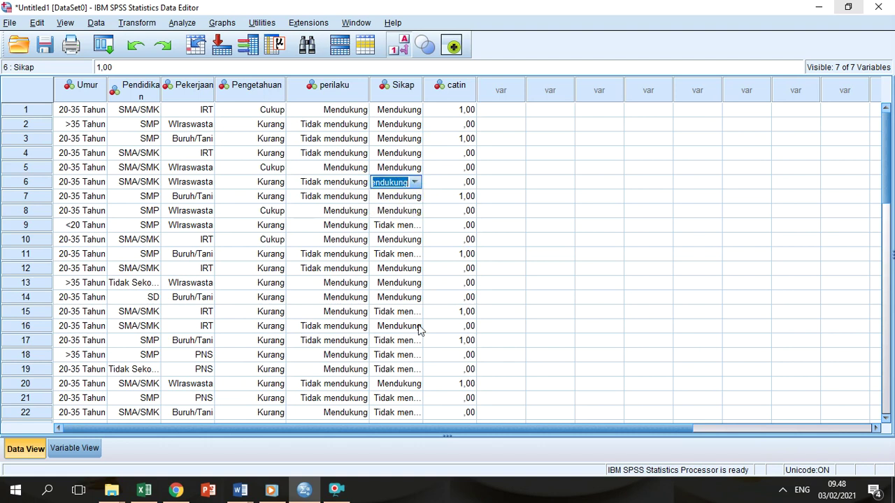
# Step: Rerun the crosstabs with the same variables and review the chi-square tests for Pengetahuan and Peilaku Calon Pengantin
pyautogui.click(185, 25)
pyautogui.moveTo(307, 55)
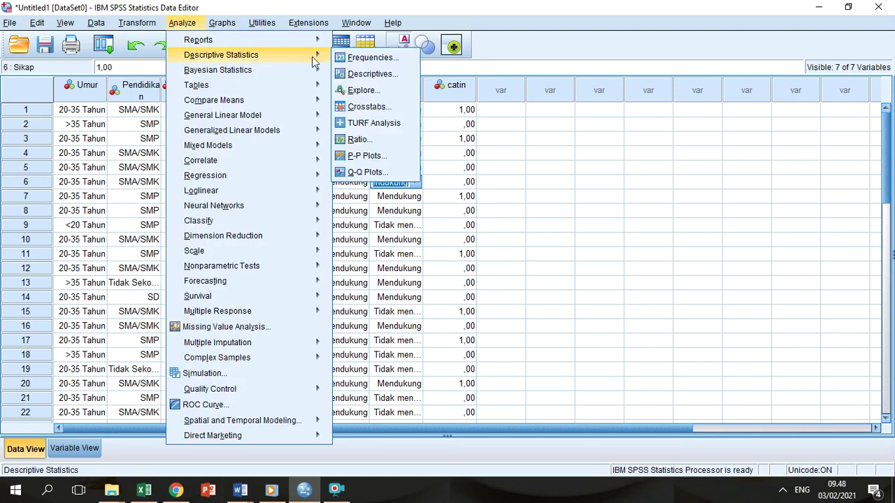
pyautogui.click(362, 107)
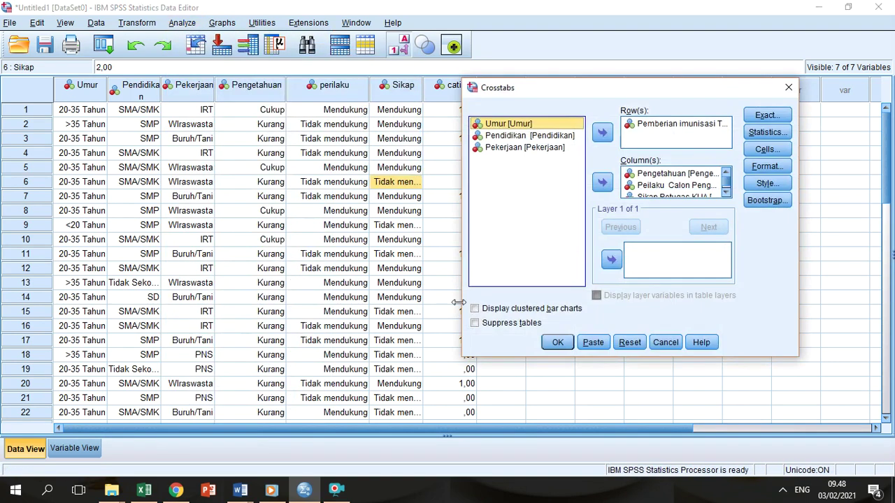
pyautogui.click(563, 342)
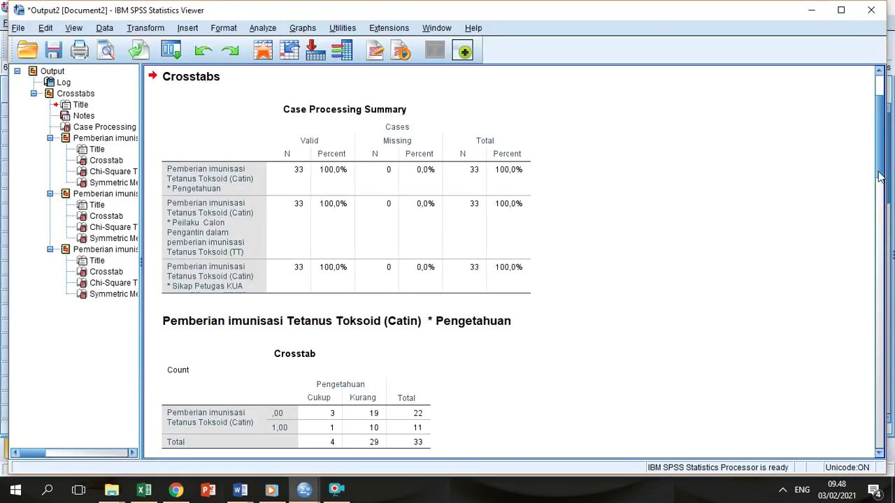
pyautogui.scroll(-3, 881, 191)
pyautogui.moveTo(881, 192); pyautogui.dragTo(889, 242)
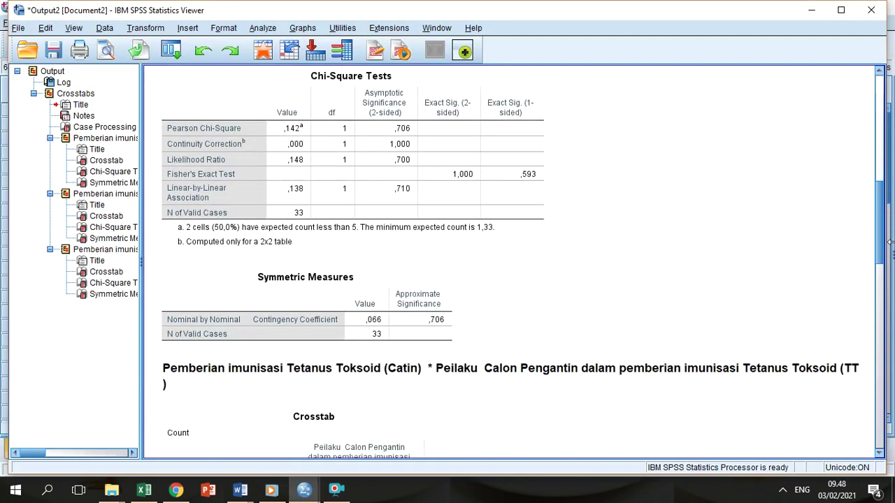
pyautogui.moveTo(889, 242); pyautogui.dragTo(890, 346)
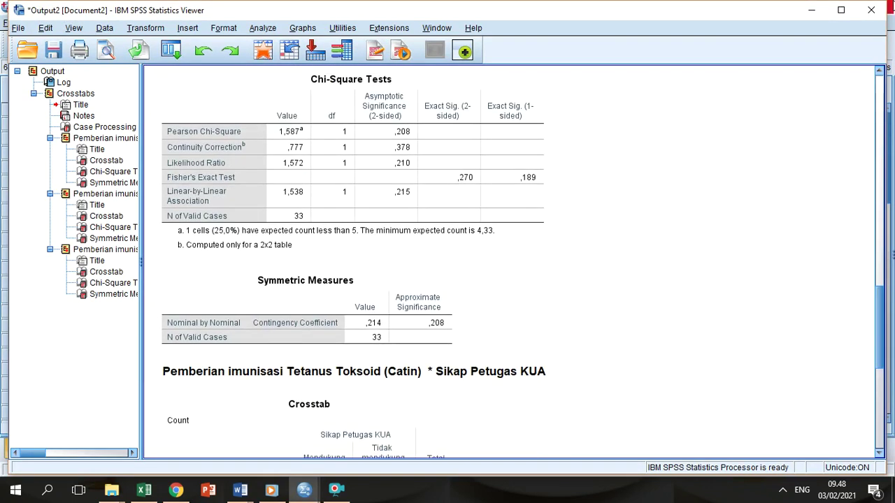
# Step: Close the crosstabs output window and return to the catin column of the data set
pyautogui.click(880, 10)
pyautogui.click(446, 261)
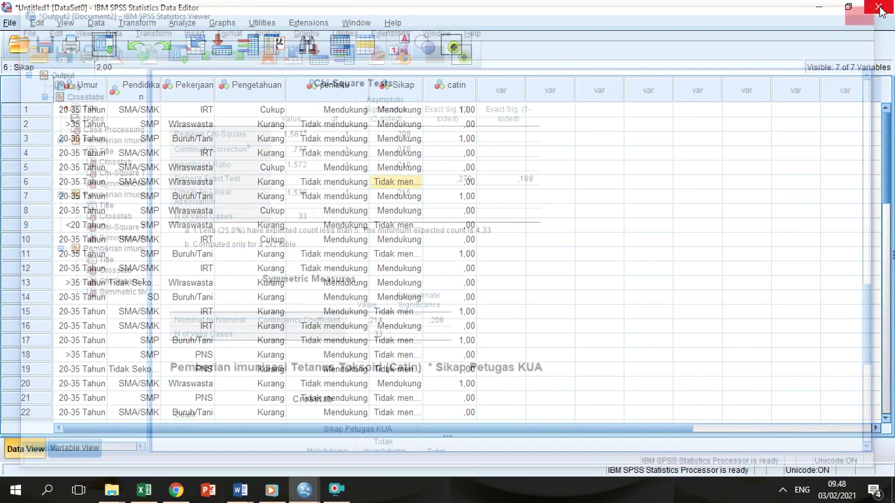
pyautogui.click(441, 143)
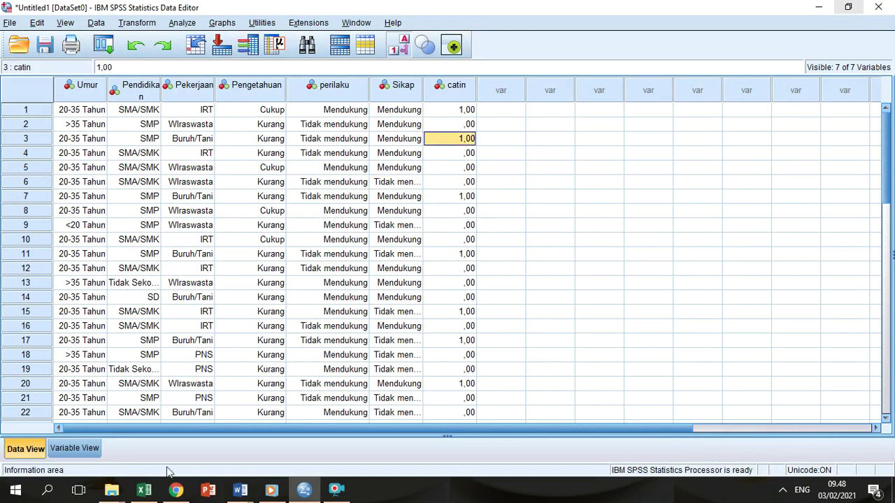
# Step: Define value labels for the catin variable, with 1 as Ya and 0 as Tidak, and return to the data
pyautogui.click(75, 449)
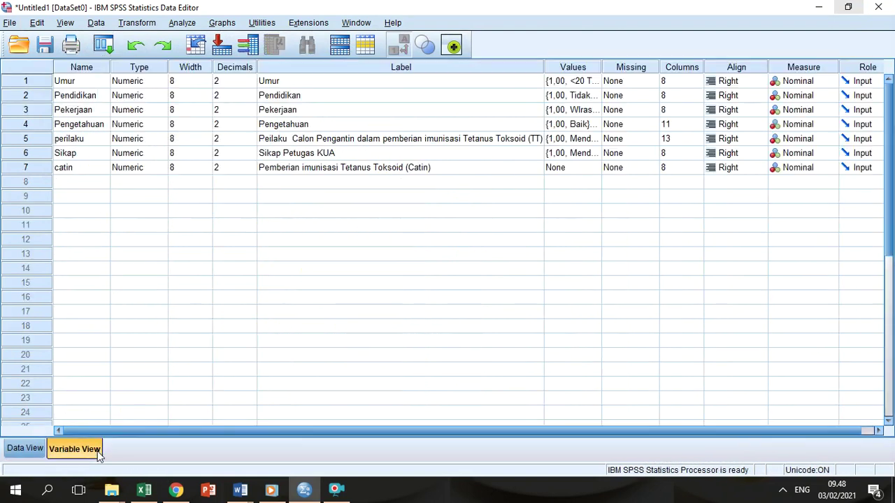
pyautogui.click(598, 168)
pyautogui.click(598, 168)
pyautogui.write('1')
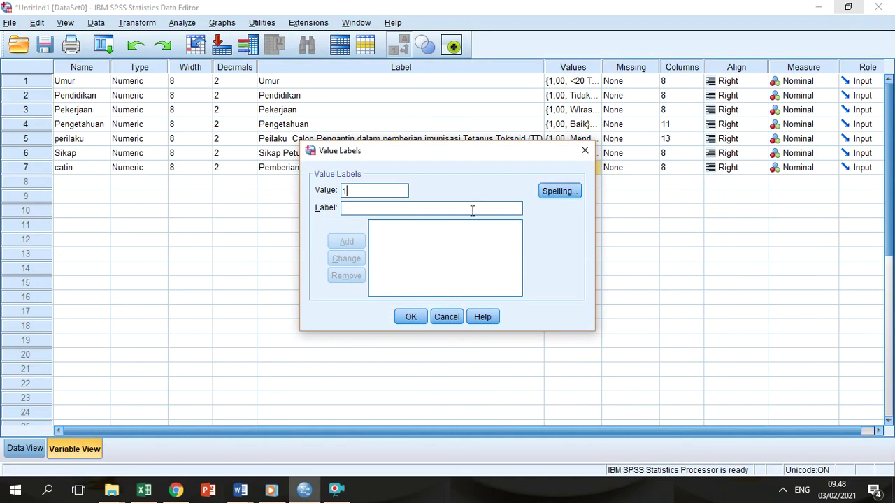
pyautogui.click(469, 211)
pyautogui.write('Ya')
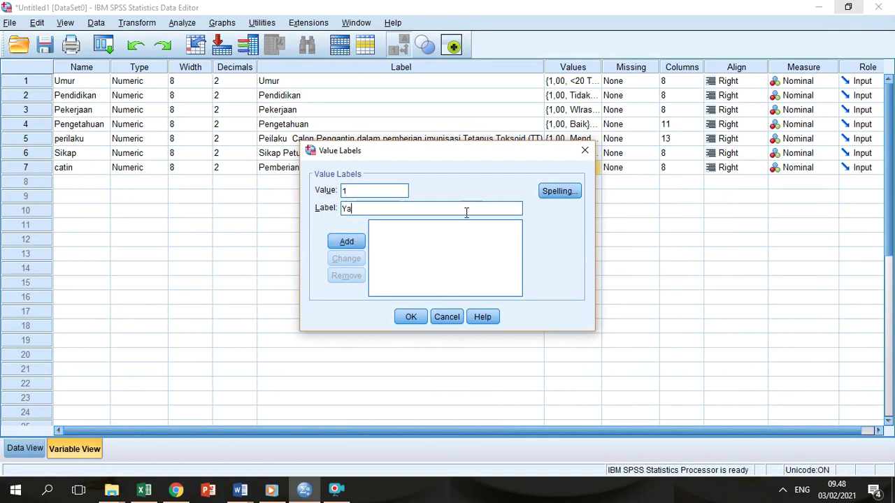
pyautogui.click(353, 242)
pyautogui.write('2')
pyautogui.write('Tidak')
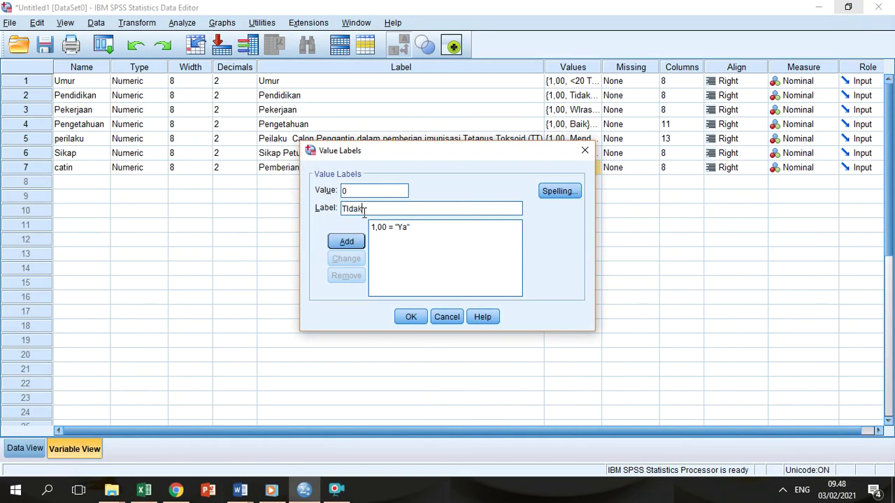
pyautogui.click(350, 241)
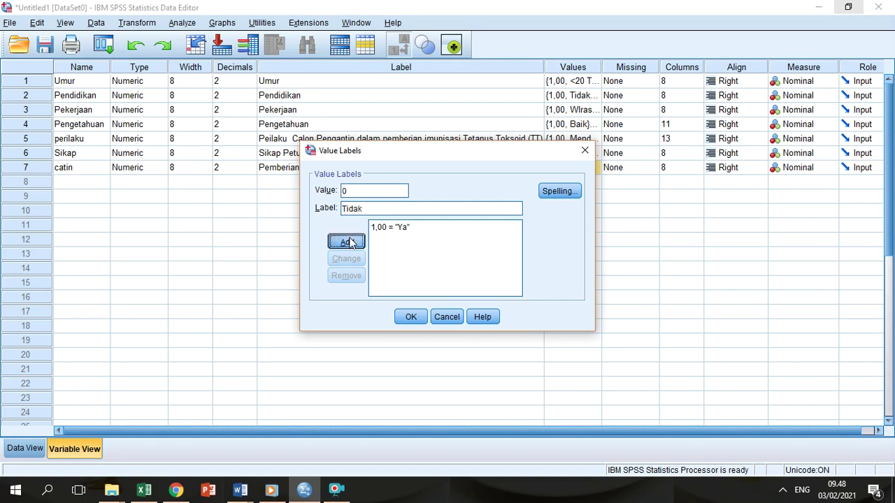
pyautogui.click(424, 317)
pyautogui.click(33, 448)
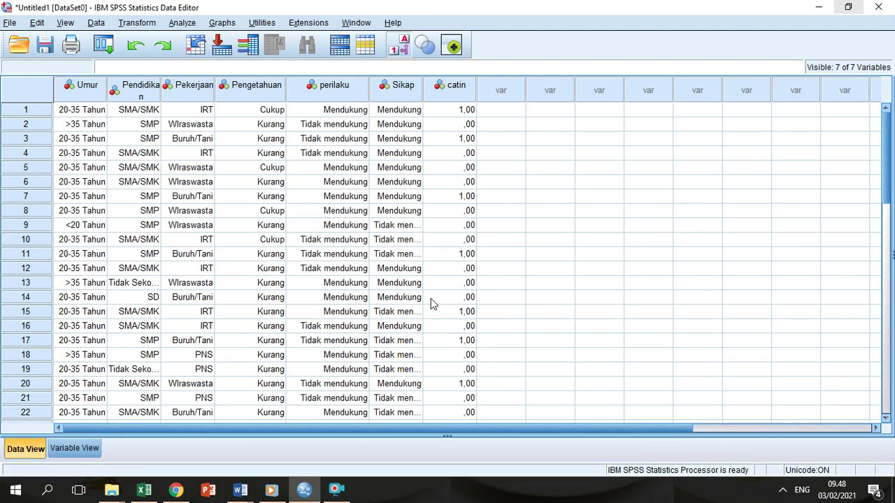
# Step: Add the catin value labels again, 1 = Ya and 0 = Tidak, and check the labelled values in the data
pyautogui.click(93, 446)
pyautogui.click(591, 167)
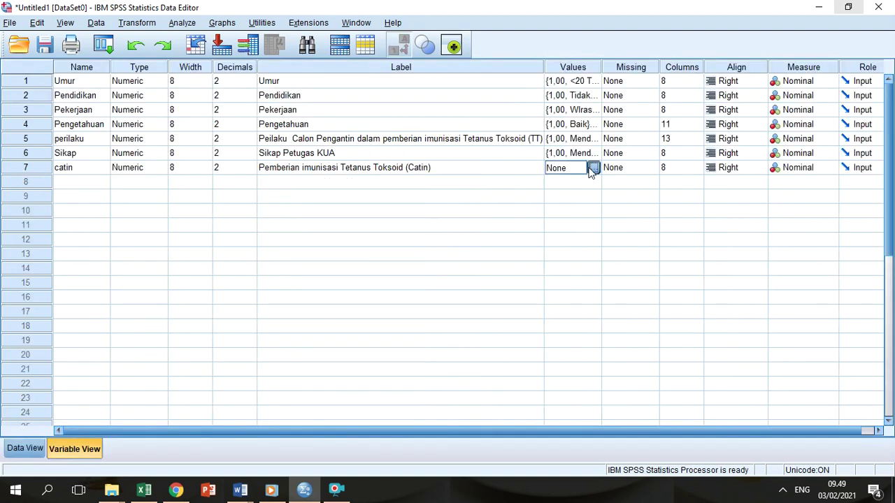
pyautogui.click(594, 167)
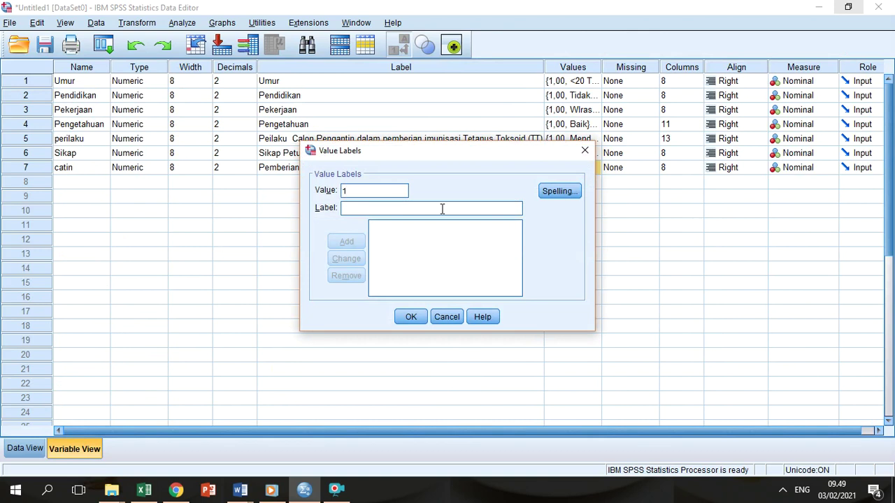
pyautogui.write('Ya')
pyautogui.click(358, 247)
pyautogui.write('0')
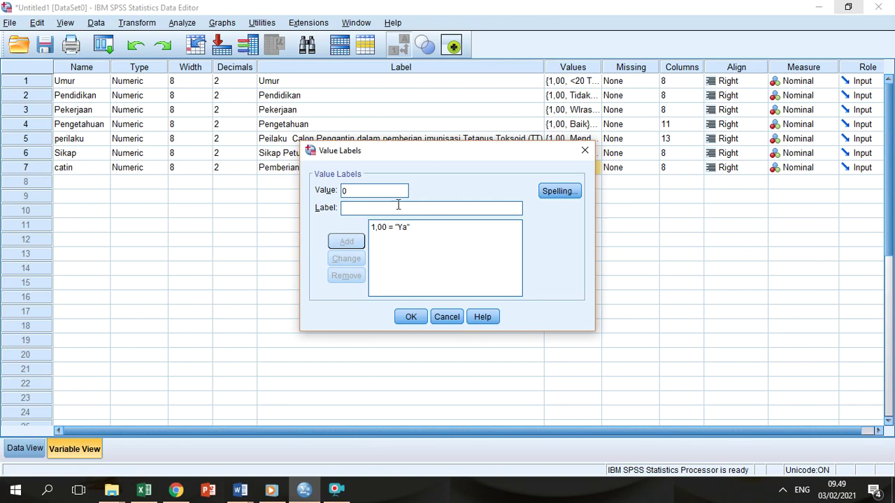
pyautogui.write('Tidak')
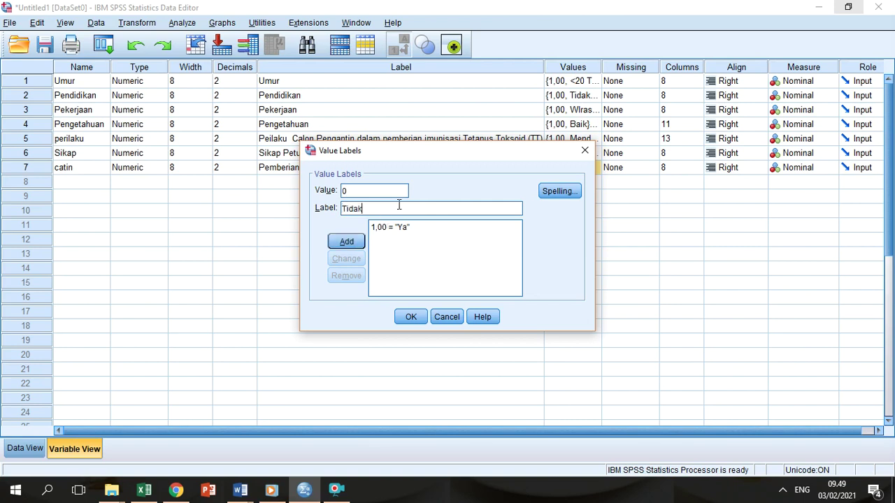
pyautogui.click(361, 242)
pyautogui.click(411, 317)
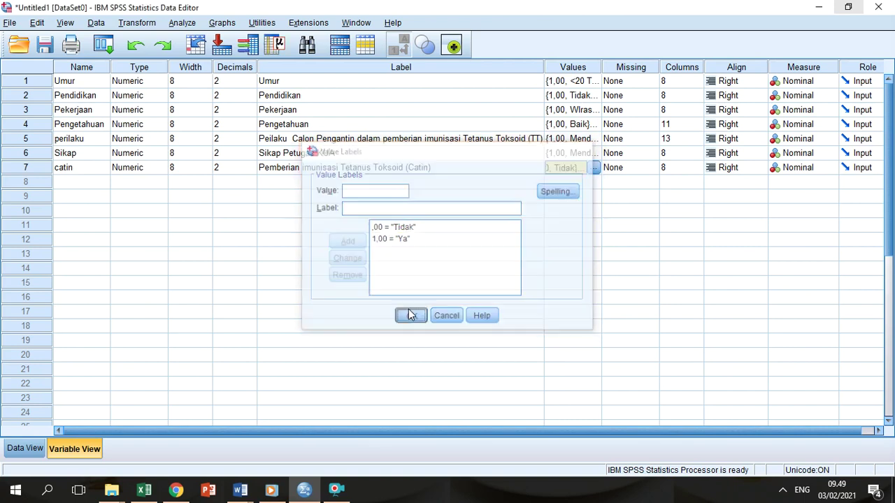
pyautogui.click(25, 449)
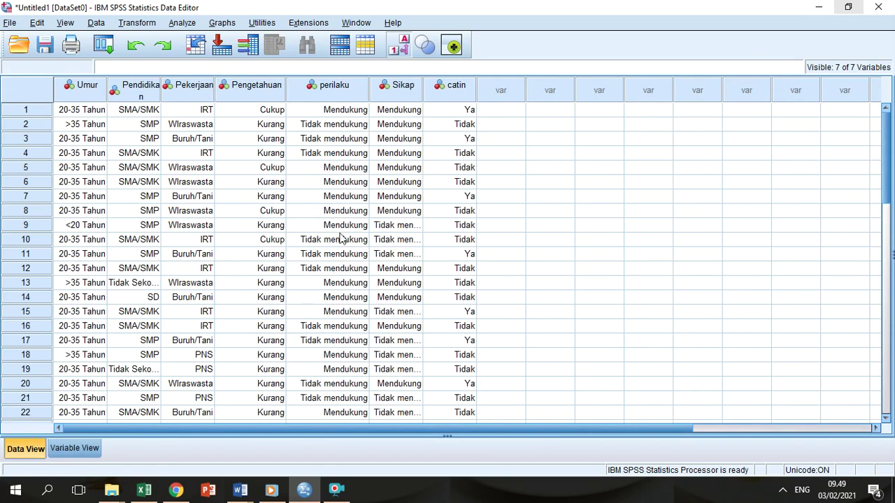
pyautogui.click(463, 139)
pyautogui.click(468, 111)
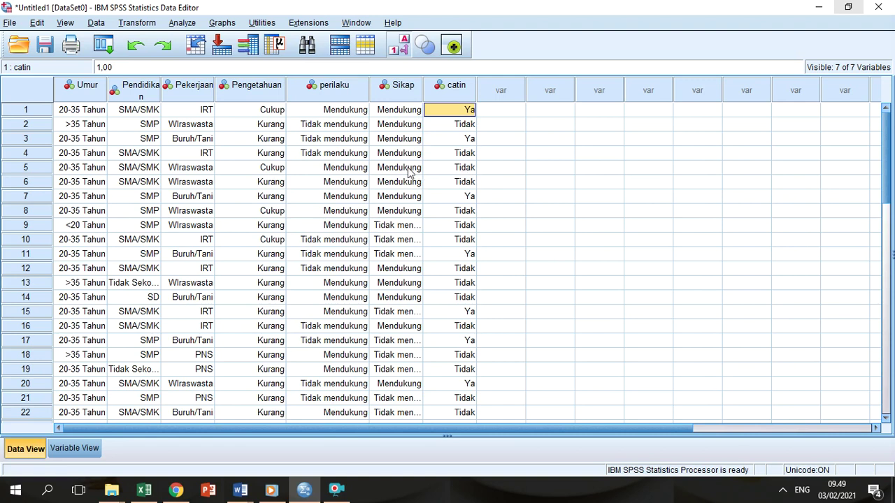
# Step: Set both perilaku and Sikap to Tidak mendukung for case 5
pyautogui.doubleClick(358, 174)
pyautogui.click(359, 170)
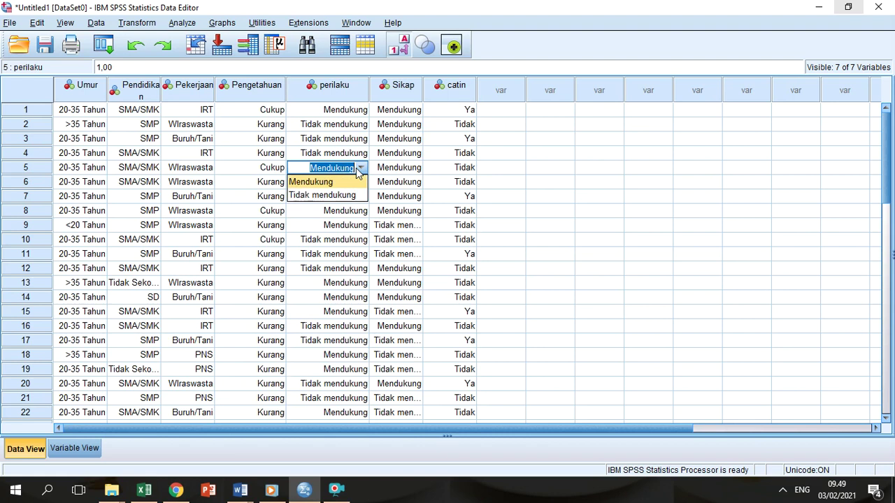
pyautogui.click(341, 196)
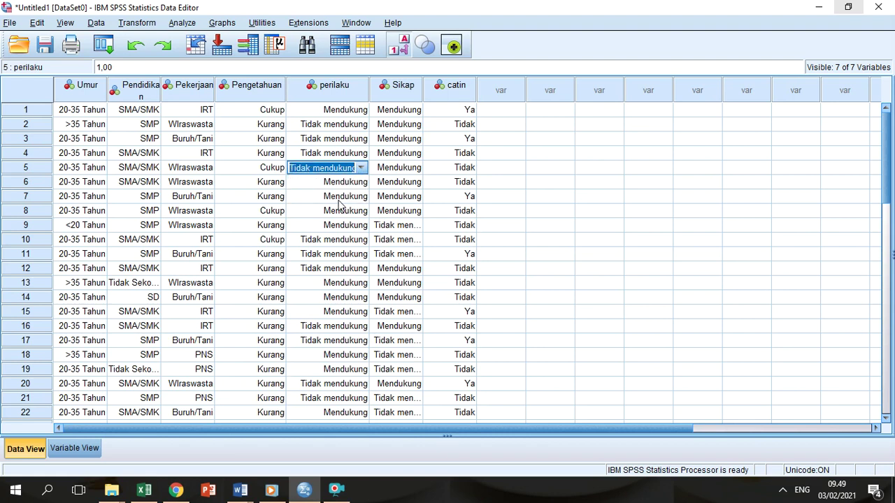
pyautogui.doubleClick(416, 174)
pyautogui.click(414, 169)
pyautogui.click(399, 199)
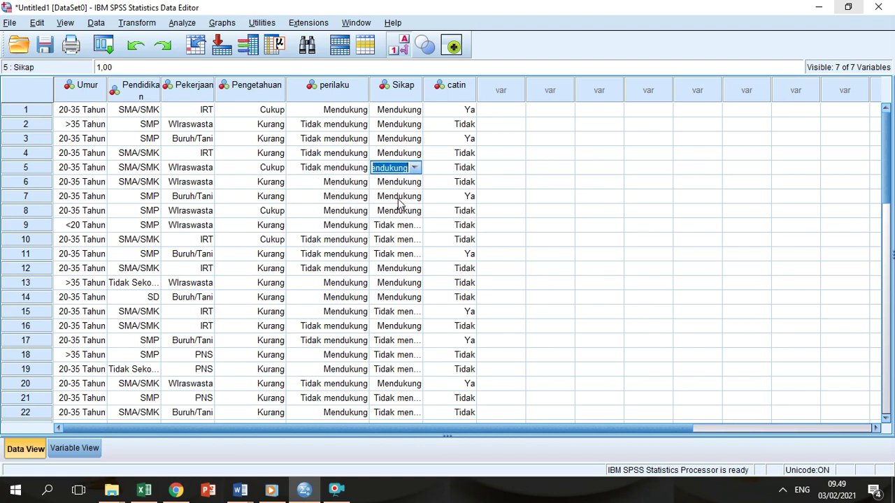
pyautogui.click(455, 200)
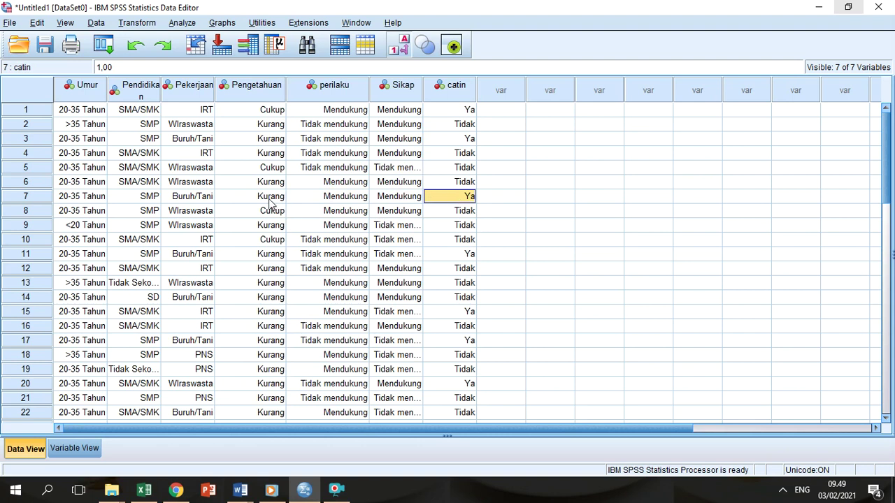
# Step: Set Pengetahuan to Baik for case 11
pyautogui.doubleClick(279, 258)
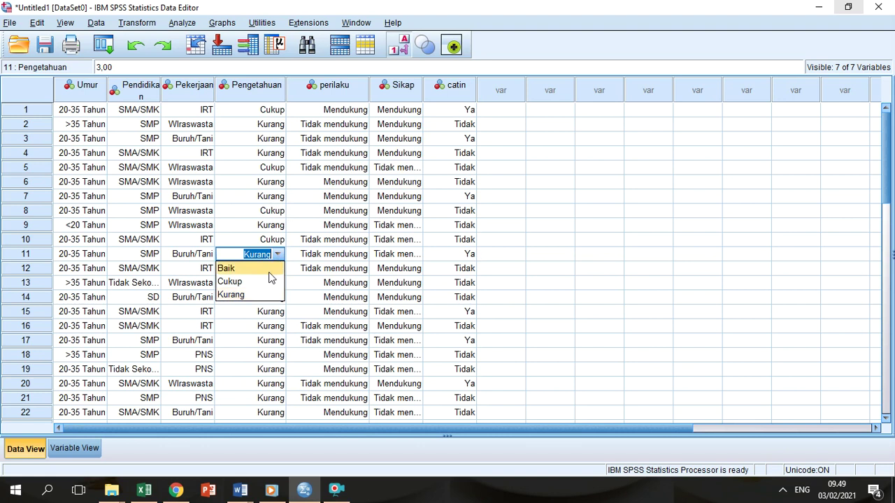
pyautogui.click(266, 270)
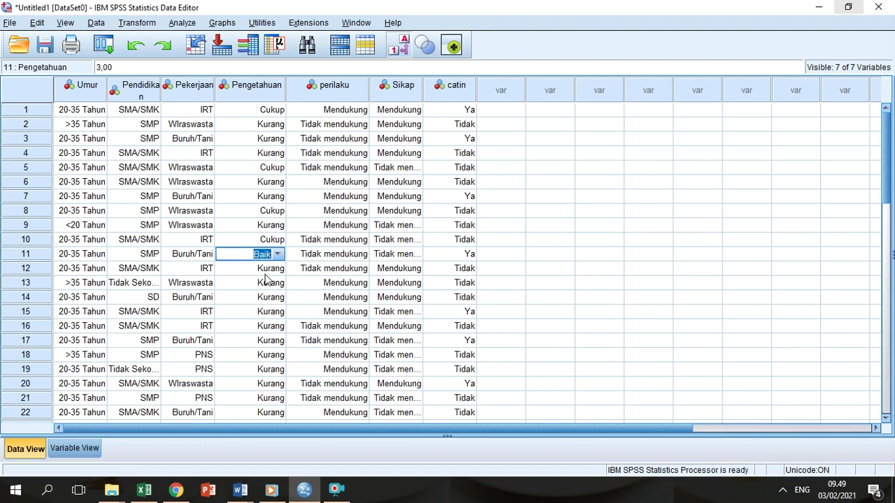
pyautogui.click(304, 274)
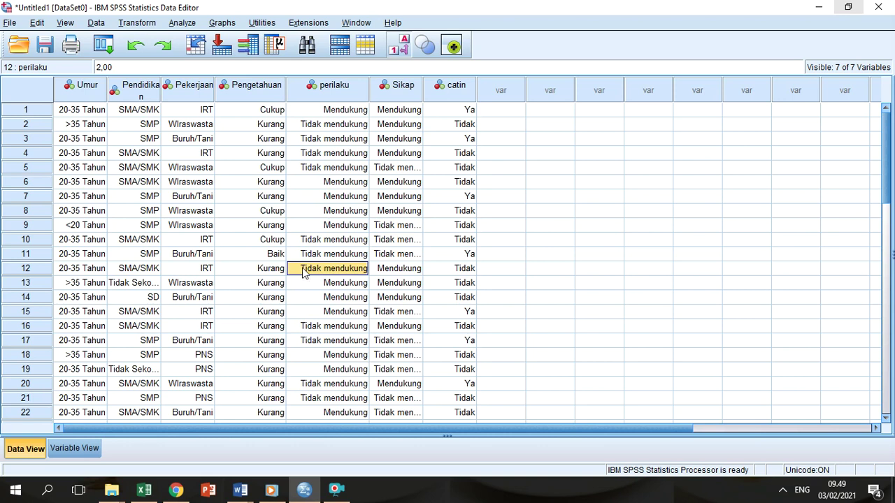
# Step: Change Pengetahuan to Cukup for case 11
pyautogui.doubleClick(281, 256)
pyautogui.click(280, 255)
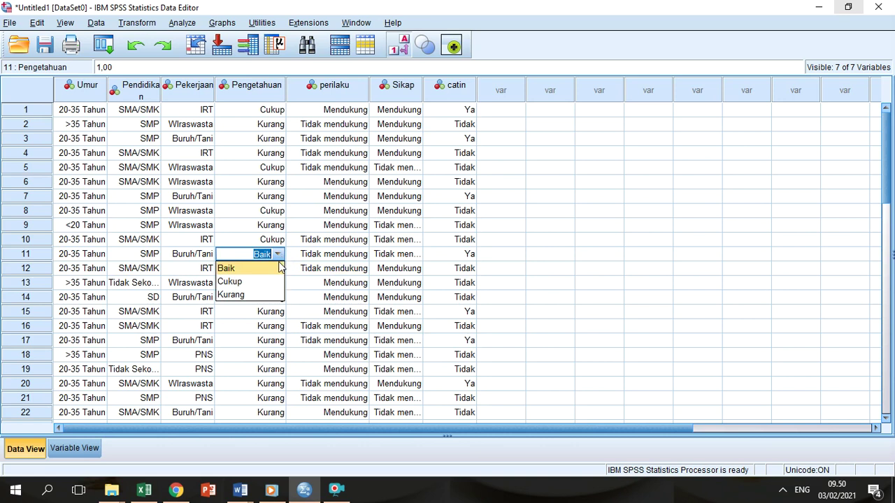
pyautogui.click(275, 282)
# Step: Set both Sikap and perilaku to Mendukung for case 11
pyautogui.click(419, 257)
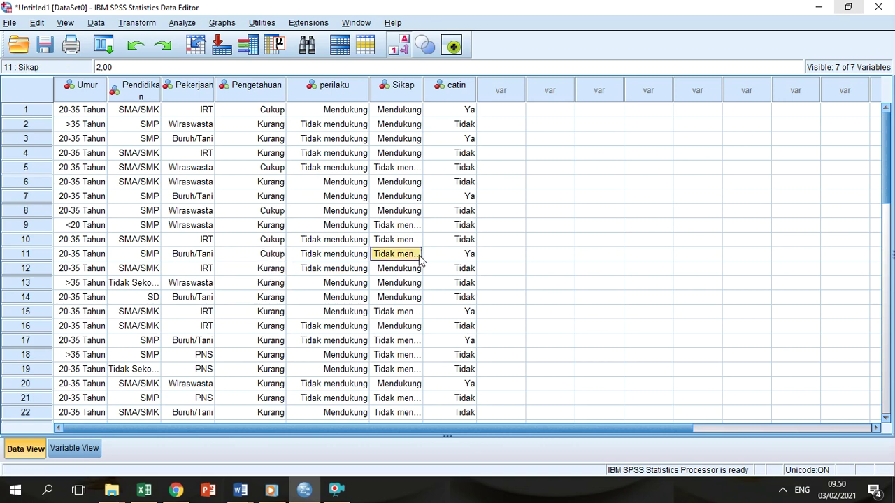
pyautogui.click(419, 255)
pyautogui.click(403, 271)
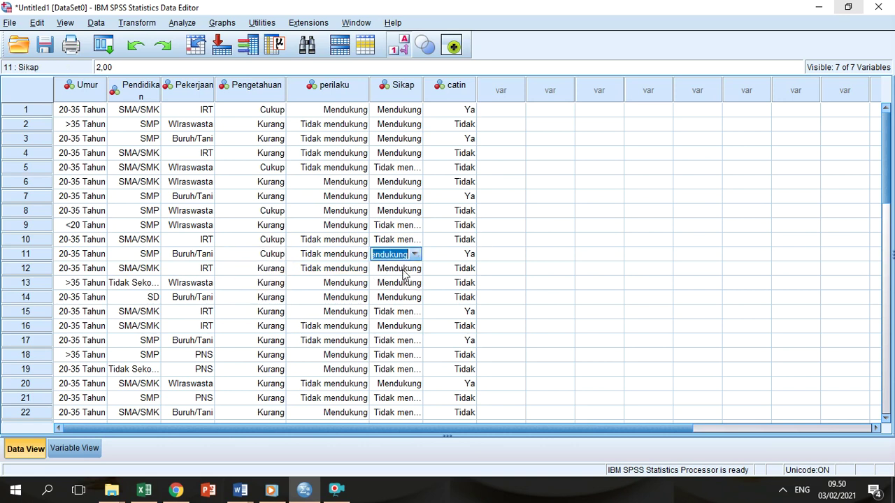
pyautogui.doubleClick(361, 254)
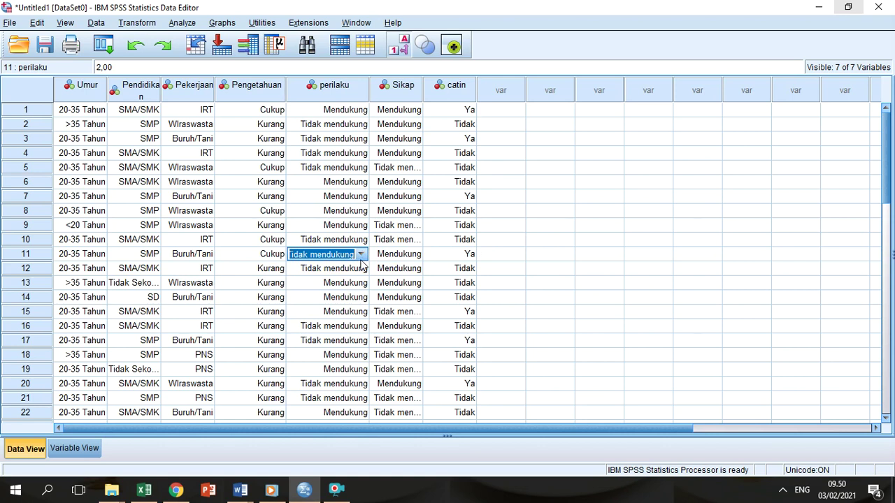
pyautogui.click(361, 257)
pyautogui.click(352, 268)
# Step: Set Pengetahuan to Cukup and perilaku to Mendukung for case 23
pyautogui.moveTo(889, 203); pyautogui.dragTo(882, 271)
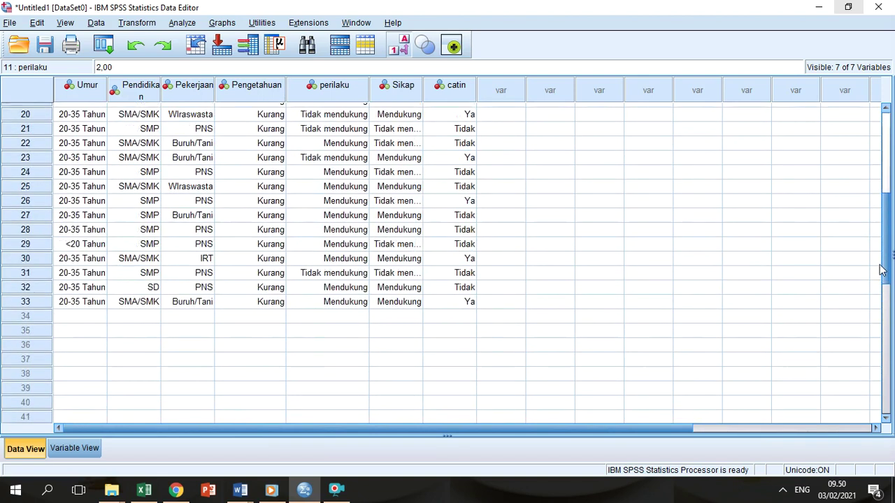
pyautogui.scroll(5, 492, 231)
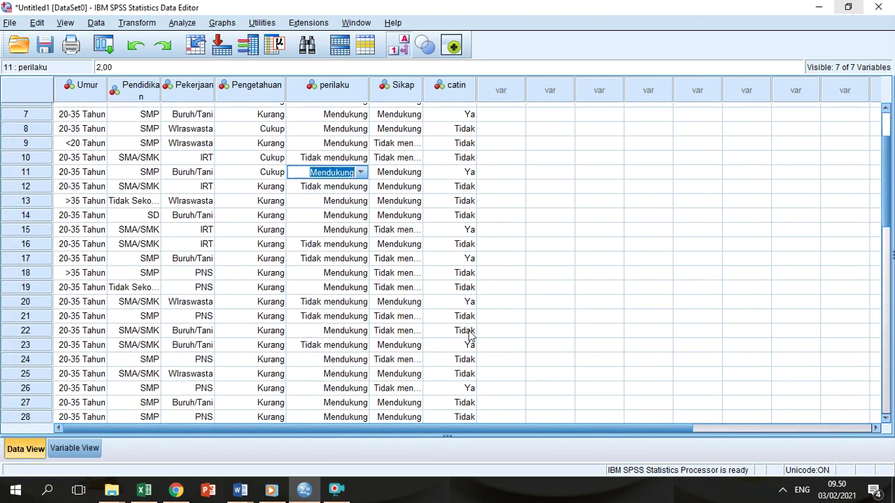
pyautogui.click(470, 344)
pyautogui.press('Left')
pyautogui.press('Left')
pyautogui.press('Left')
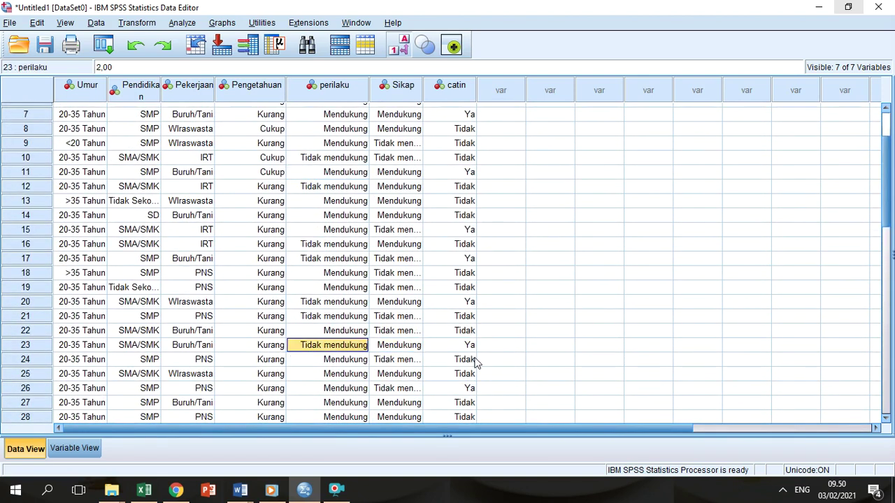
pyautogui.click(277, 348)
pyautogui.click(272, 372)
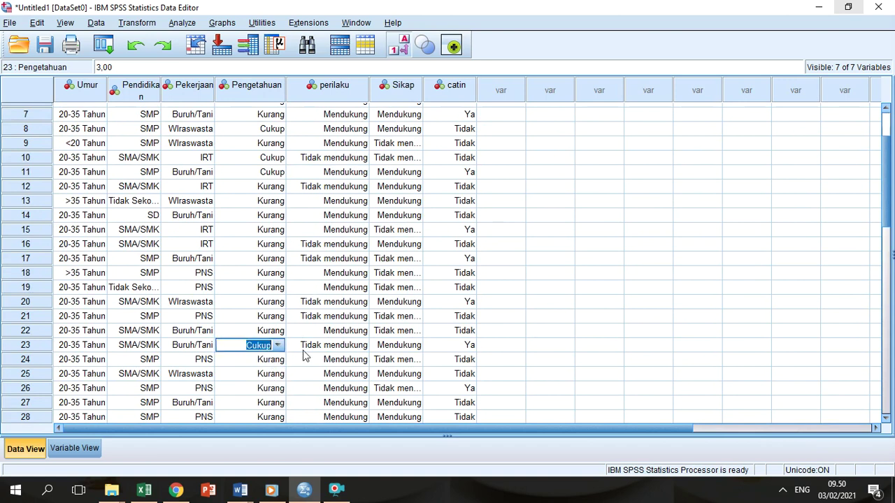
pyautogui.click(320, 347)
pyautogui.click(353, 345)
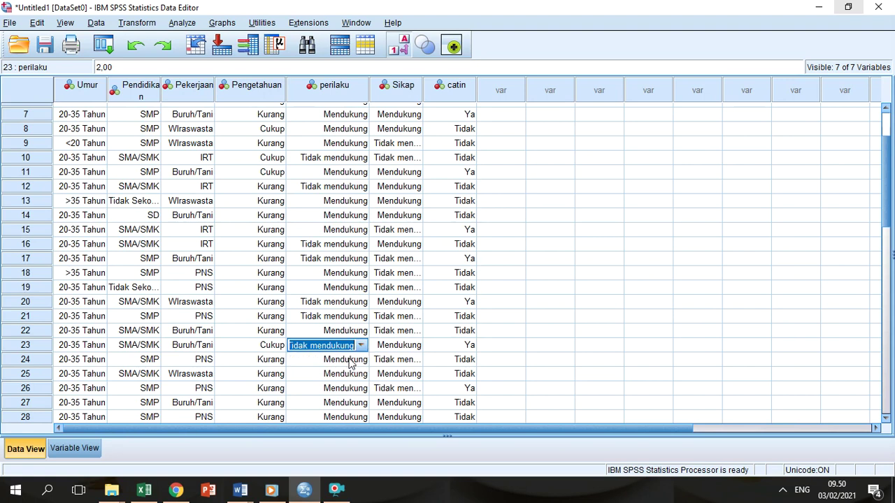
pyautogui.click(360, 345)
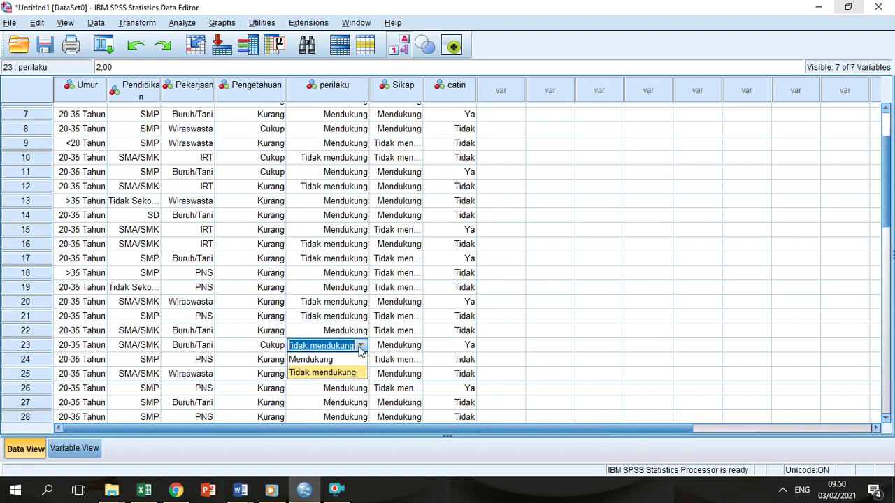
pyautogui.click(340, 361)
# Step: Set perilaku to Tidak mendukung for case 24
pyautogui.click(354, 366)
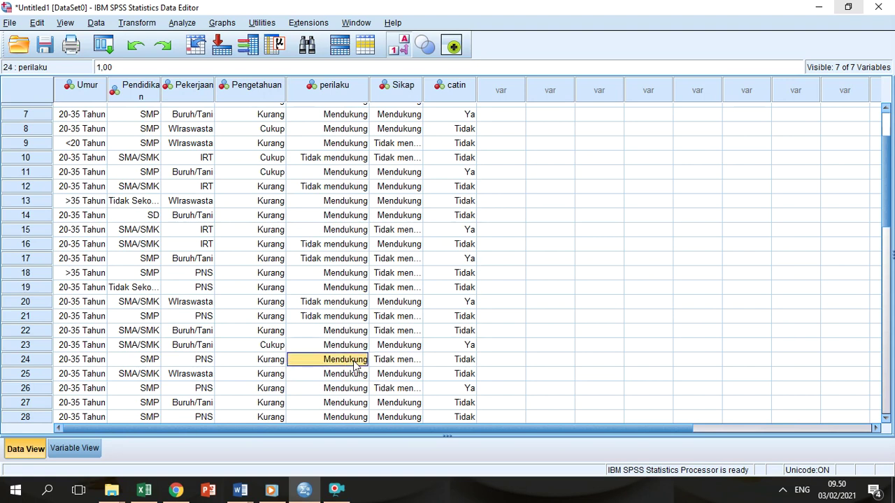
pyautogui.click(360, 362)
pyautogui.click(361, 360)
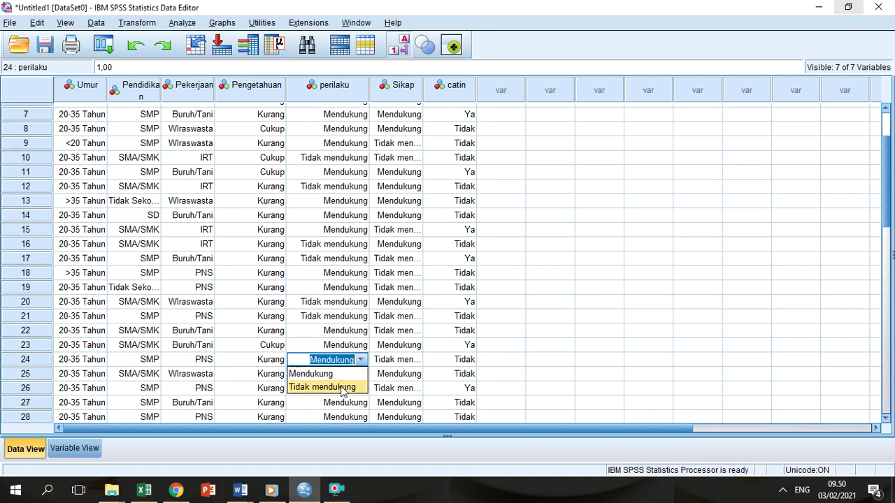
pyautogui.click(343, 389)
pyautogui.click(350, 392)
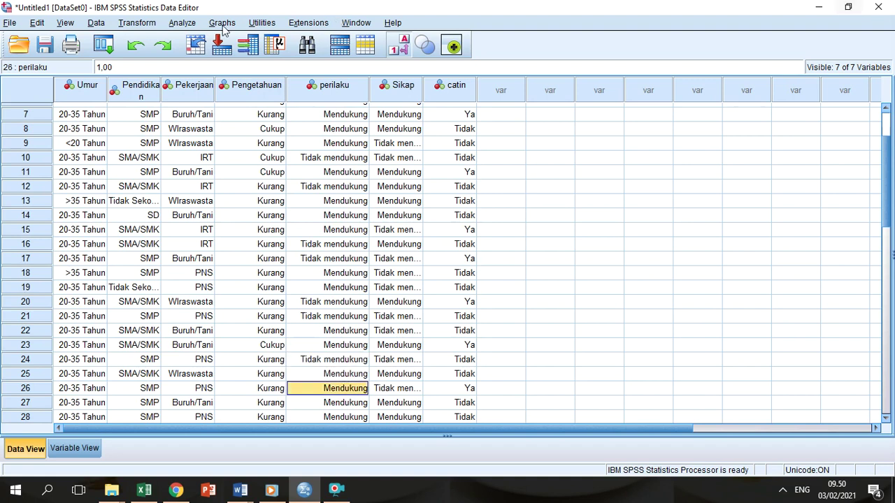
# Step: Rerun the chi-square Crosstabs with catin as row and Pengetahuan, perilaku and Sikap as columns
pyautogui.click(201, 24)
pyautogui.moveTo(294, 56)
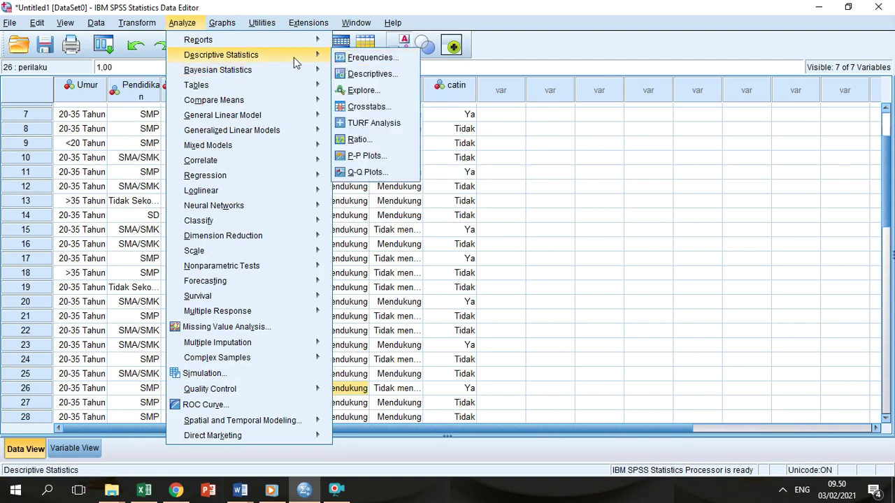
pyautogui.click(365, 106)
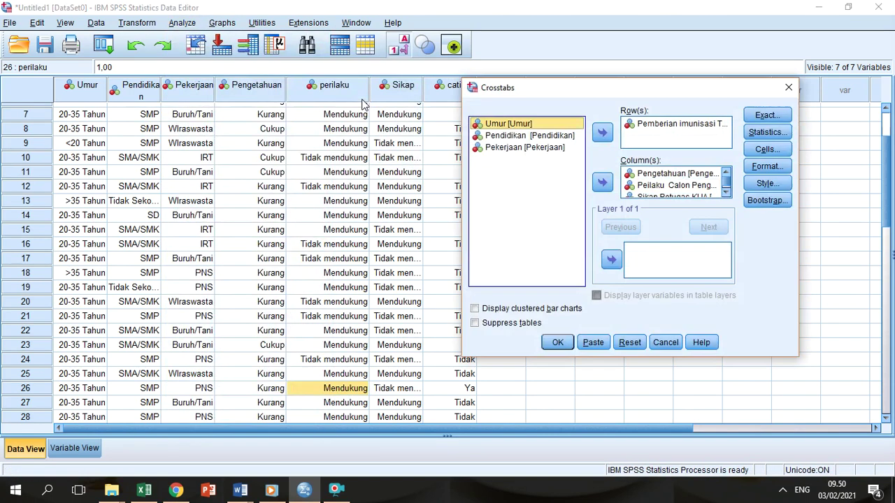
pyautogui.click(559, 343)
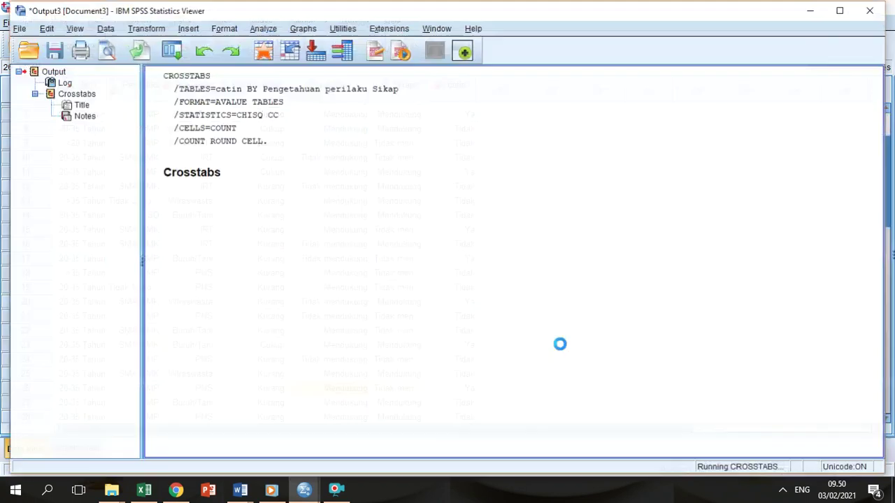
# Step: Examine the Chi-Square Tests tables for Pengetahuan, perilaku and Sikap, and close the output without saving
pyautogui.moveTo(890, 274); pyautogui.dragTo(890, 158)
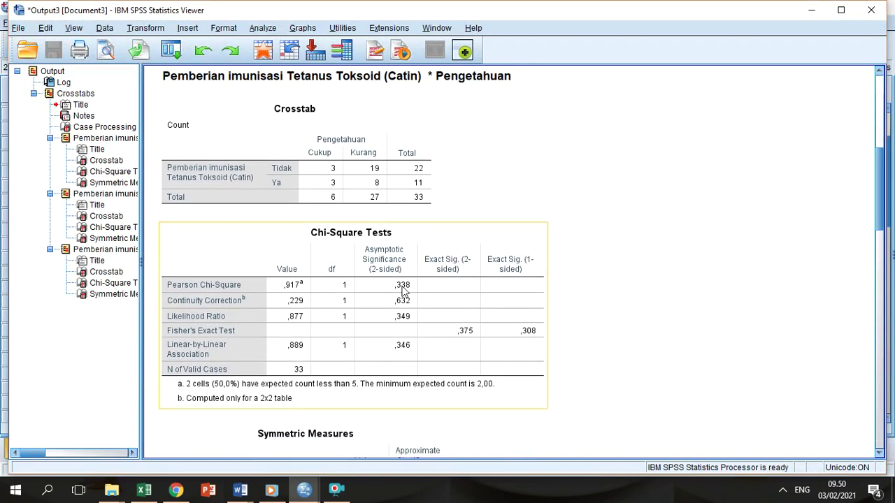
pyautogui.moveTo(884, 173); pyautogui.dragTo(890, 241)
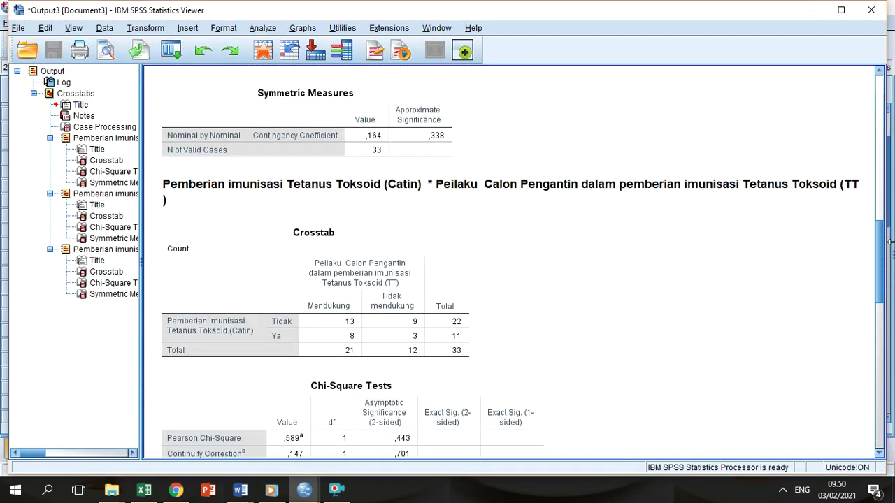
pyautogui.click(402, 332)
pyautogui.moveTo(887, 289); pyautogui.dragTo(879, 415)
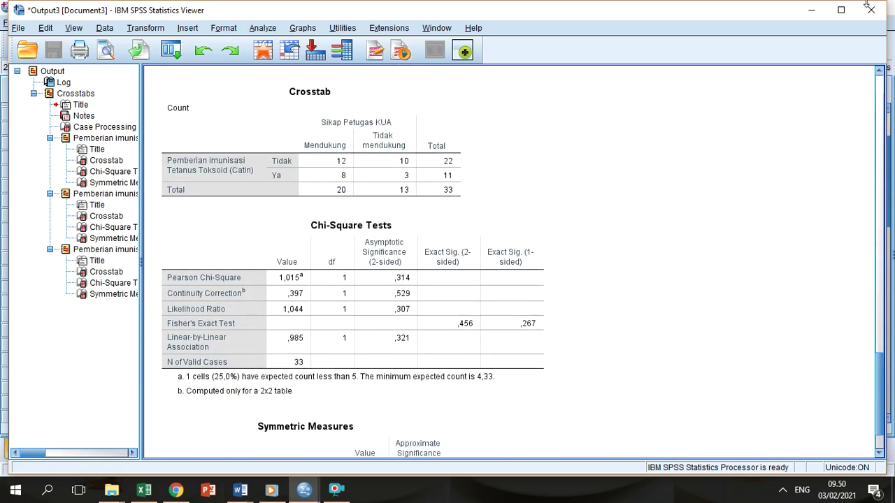
pyautogui.click(871, 14)
pyautogui.press('Tab')
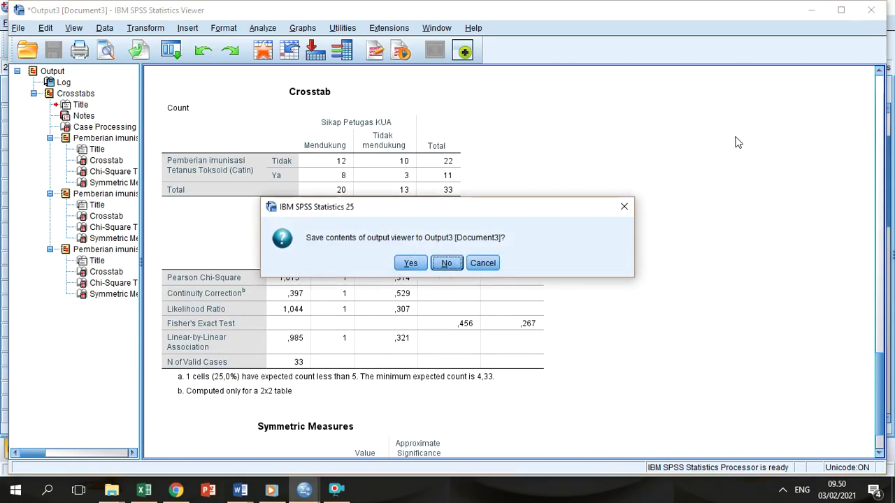
pyautogui.press('Return')
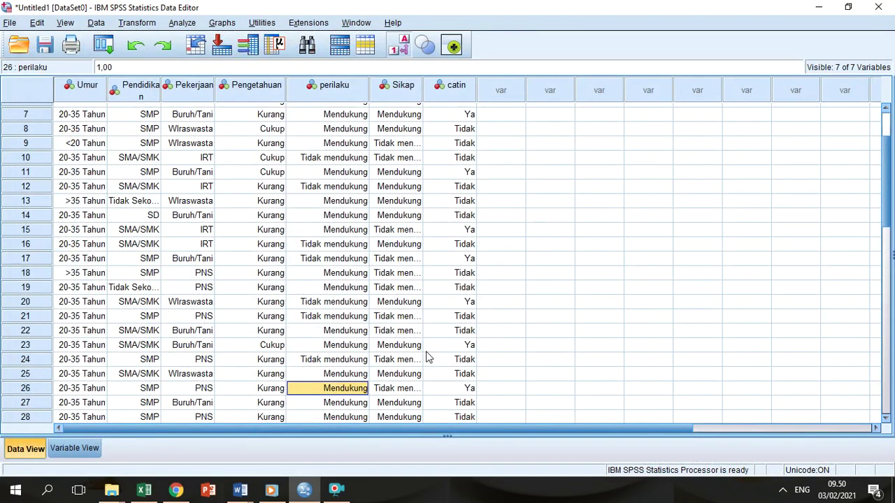
# Step: Set Pengetahuan to Cukup for case 26
pyautogui.click(280, 390)
pyautogui.click(280, 390)
pyautogui.click(278, 389)
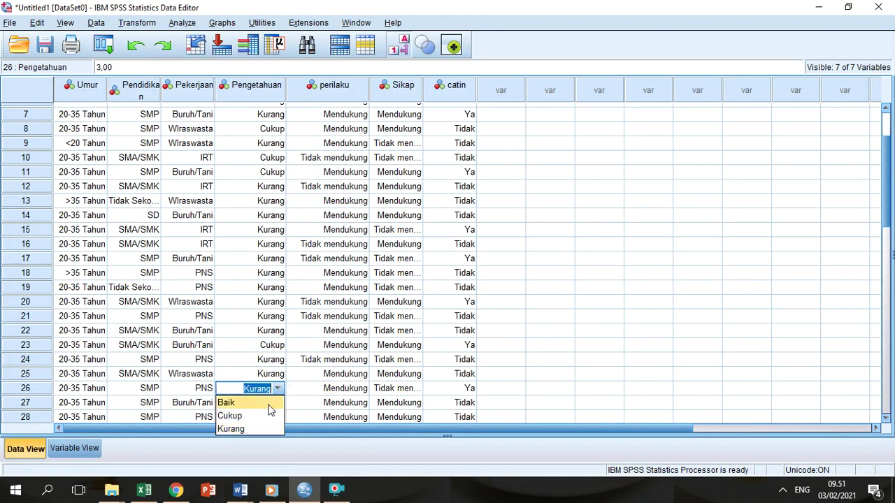
pyautogui.click(267, 417)
# Step: Set both perilaku and Sikap to Mendukung for case 26
pyautogui.doubleClick(352, 390)
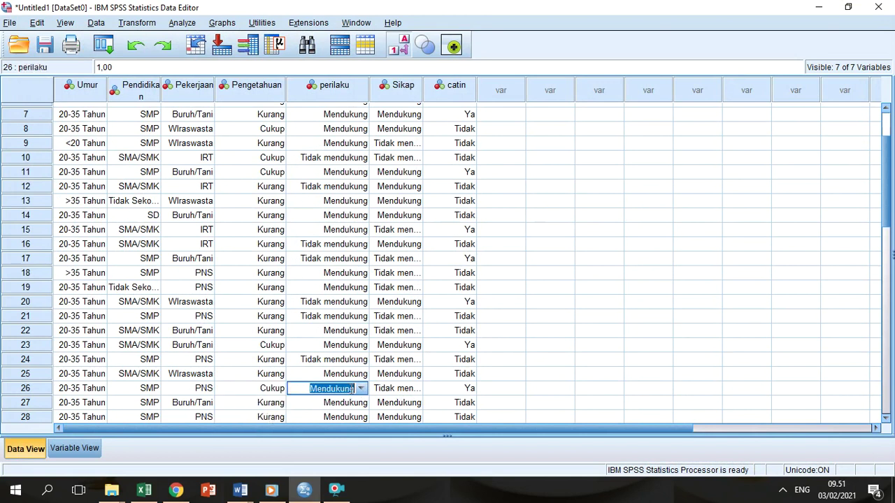
pyautogui.click(361, 389)
pyautogui.click(329, 402)
pyautogui.doubleClick(405, 388)
pyautogui.click(414, 388)
pyautogui.click(395, 402)
pyautogui.click(414, 389)
pyautogui.click(402, 407)
# Step: Set both perilaku and Sikap to Tidak mendukung for case 27
pyautogui.doubleClick(353, 404)
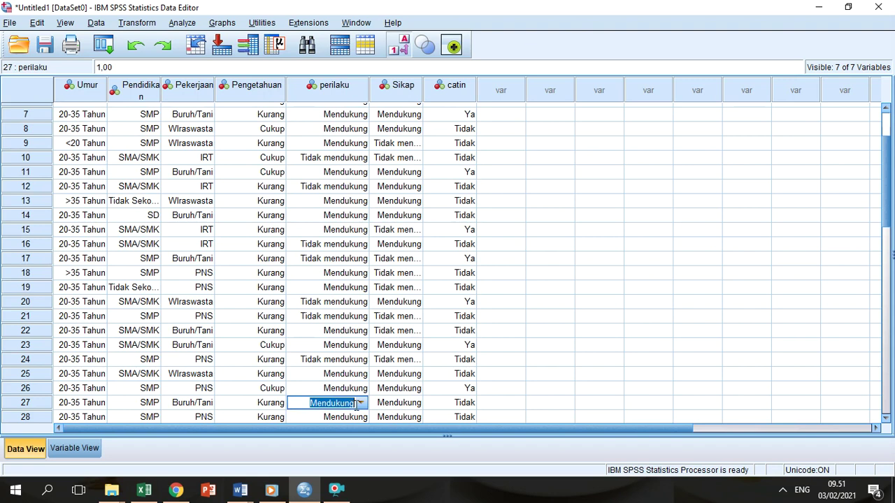
pyautogui.click(361, 406)
pyautogui.click(344, 428)
pyautogui.doubleClick(409, 405)
pyautogui.click(416, 404)
pyautogui.click(411, 430)
pyautogui.click(682, 345)
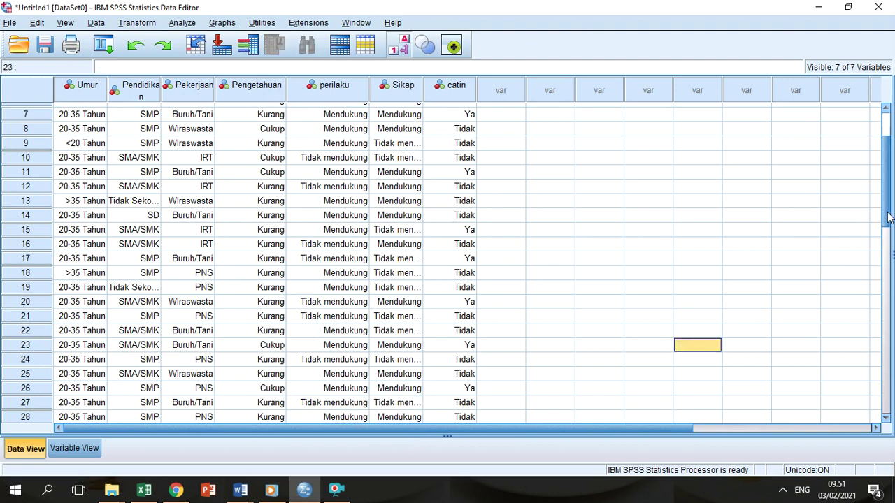
# Step: Set Pengetahuan to Cukup for case 33, the last case
pyautogui.click(880, 301)
pyautogui.scroll(3, 411, 297)
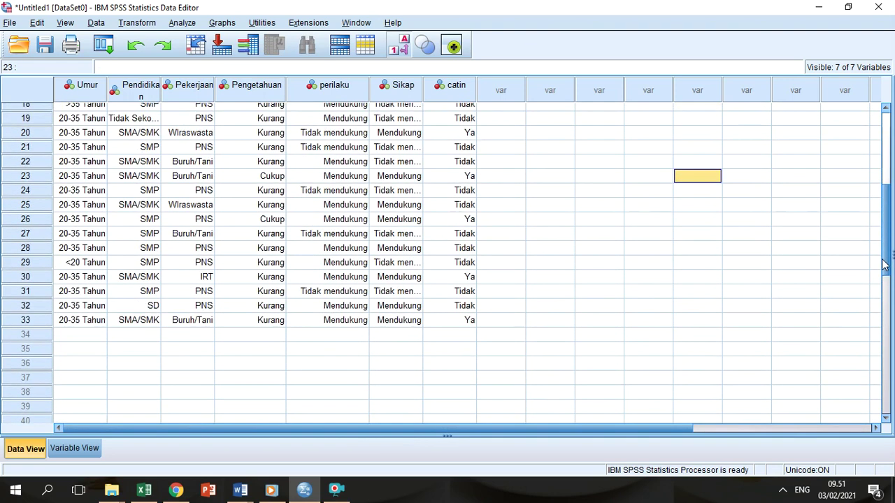
pyautogui.doubleClick(271, 322)
pyautogui.click(277, 321)
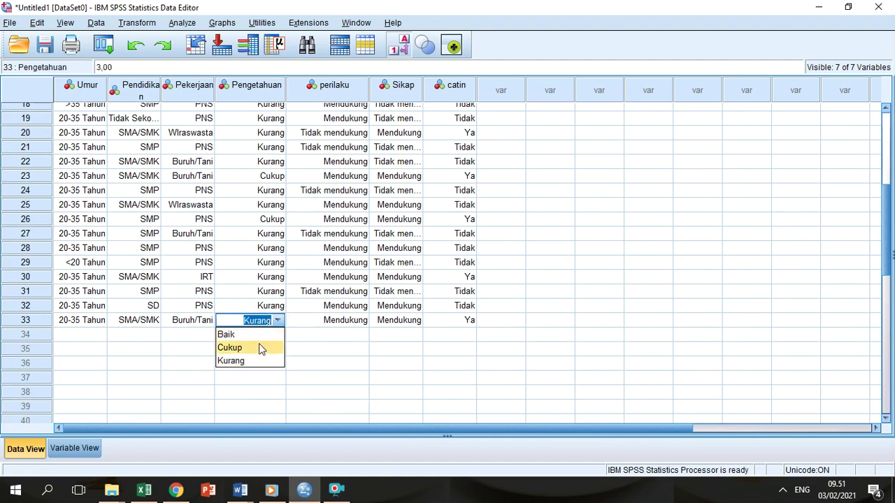
pyautogui.click(259, 347)
# Step: Set perilaku to Tidak mendukung for case 33
pyautogui.doubleClick(349, 320)
pyautogui.click(360, 321)
pyautogui.click(353, 348)
pyautogui.click(363, 350)
# Step: Set both Sikap and perilaku to Mendukung for case 33
pyautogui.doubleClick(409, 321)
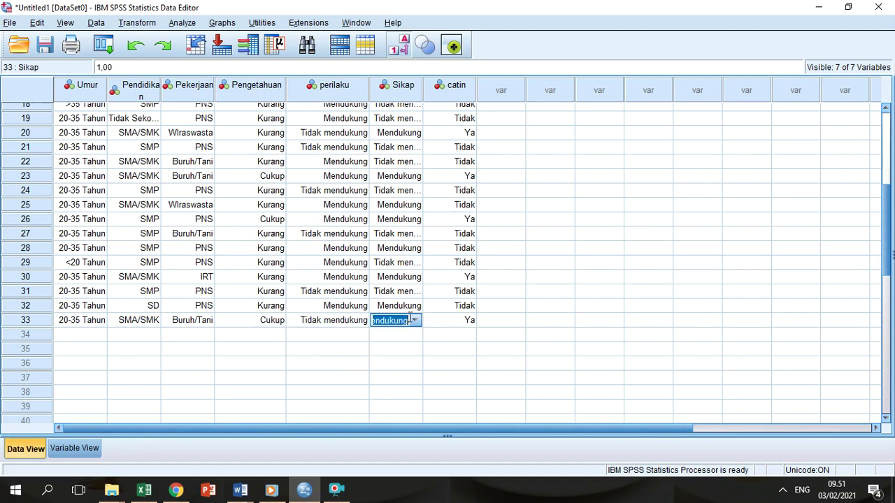
pyautogui.click(415, 320)
pyautogui.click(411, 334)
pyautogui.click(358, 325)
pyautogui.doubleClick(358, 326)
pyautogui.click(361, 320)
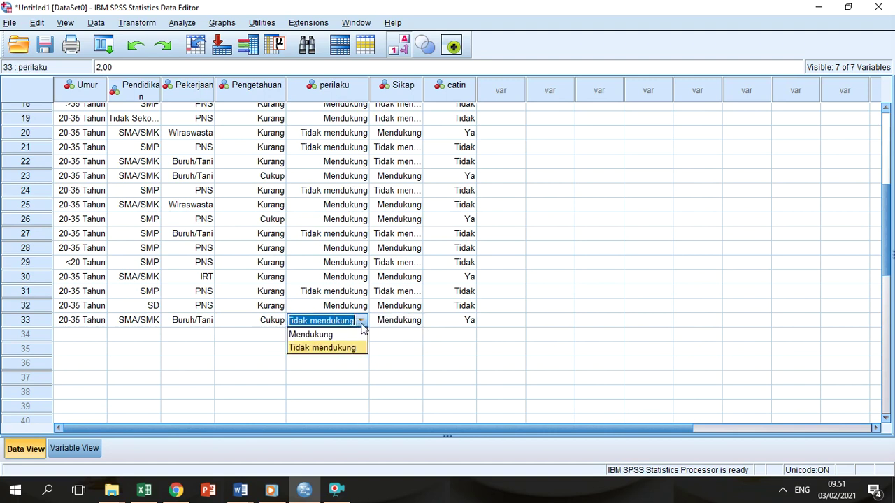
pyautogui.click(342, 335)
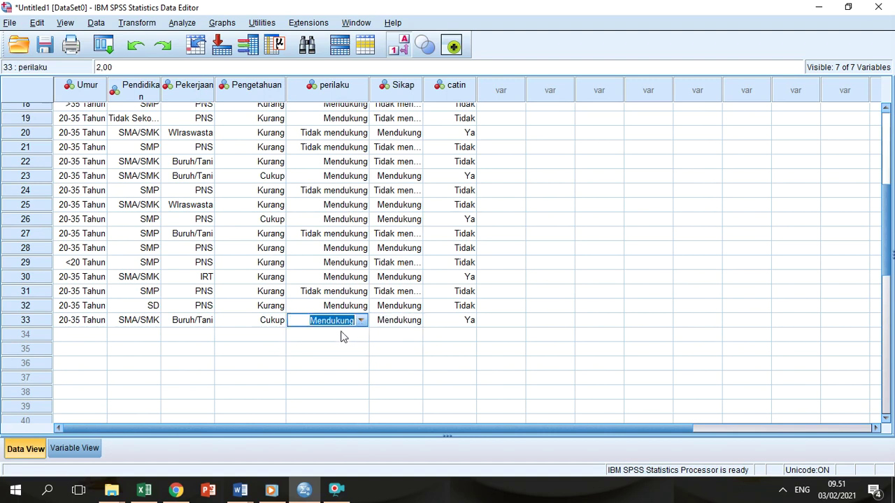
# Step: Set perilaku to Tidak mendukung for case 29
pyautogui.click(340, 283)
pyautogui.click(363, 265)
pyautogui.click(363, 265)
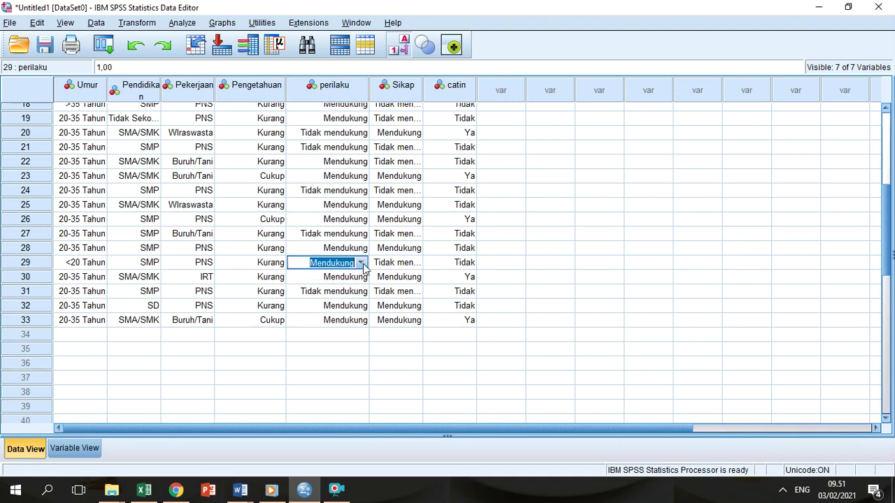
pyautogui.click(362, 264)
pyautogui.click(351, 289)
pyautogui.click(416, 262)
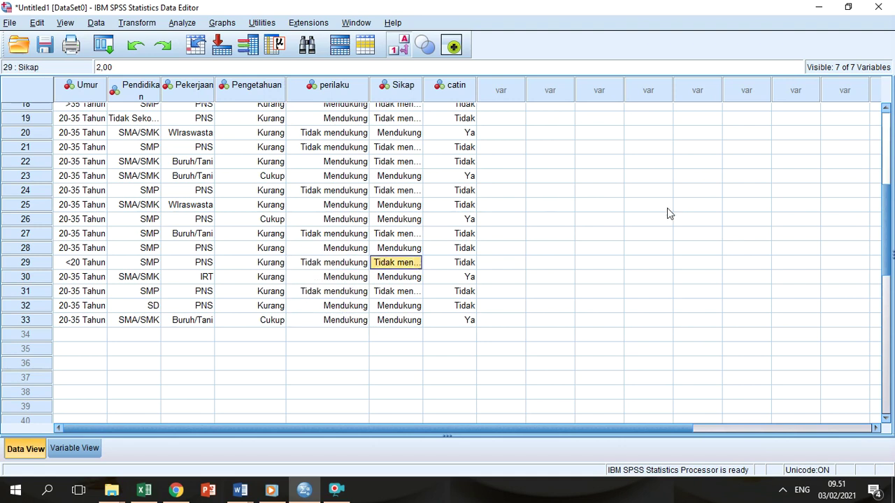
# Step: Run the catin Crosstabs against Pengetahuan, perilaku and Sikap again on the edited data, keeping the existing chi-square settings
pyautogui.click(222, 23)
pyautogui.click(181, 23)
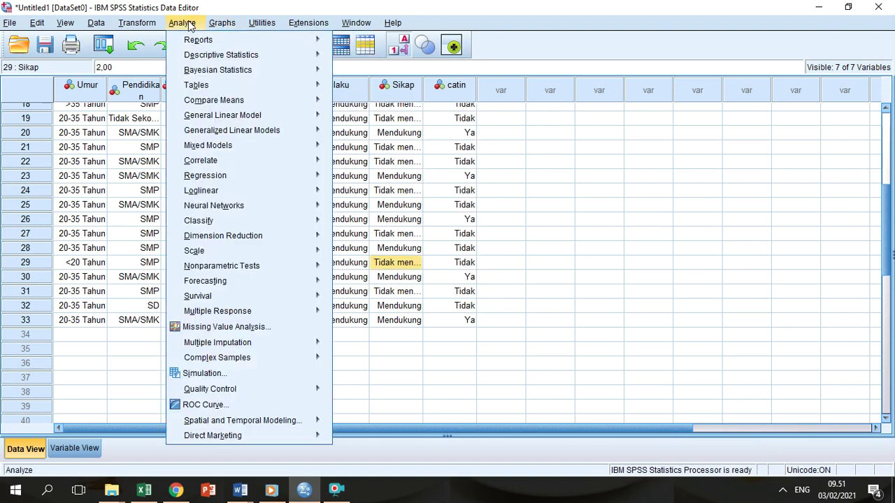
pyautogui.moveTo(239, 69)
pyautogui.moveTo(303, 57)
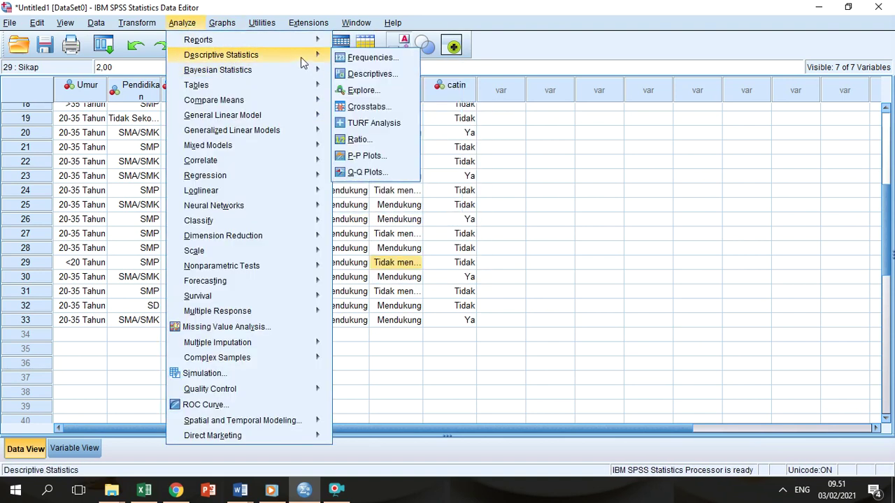
pyautogui.click(367, 106)
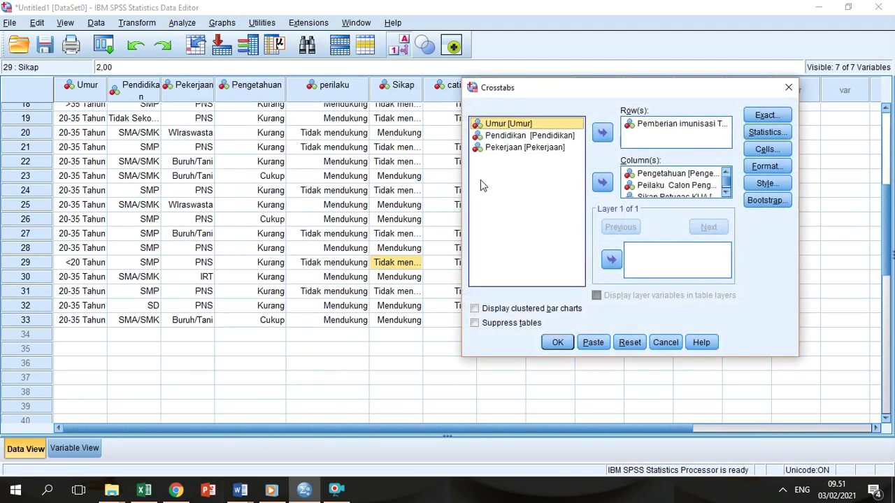
pyautogui.click(557, 342)
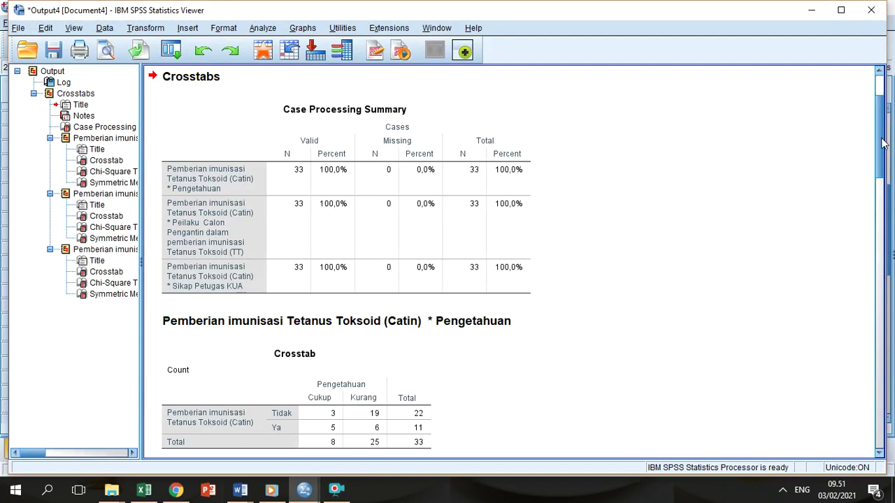
# Step: Check the new crosstabs and their chi-square significance values, and discard the output without saving
pyautogui.moveTo(883, 143); pyautogui.dragTo(888, 181)
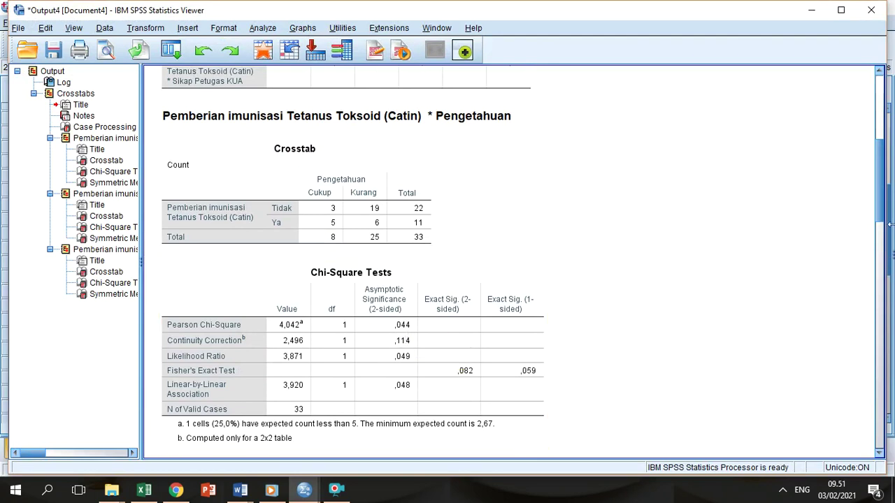
pyautogui.moveTo(883, 210); pyautogui.dragTo(890, 408)
pyautogui.click(445, 350)
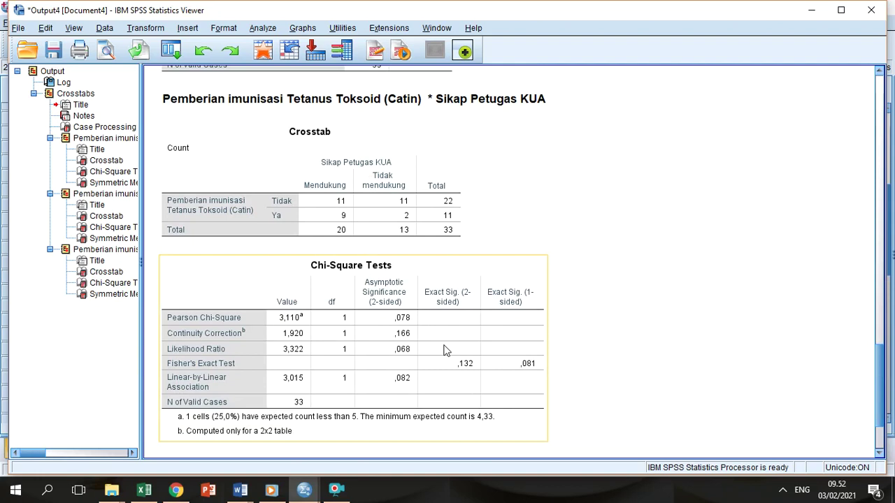
pyautogui.click(871, 10)
pyautogui.press('Tab')
pyautogui.press('Return')
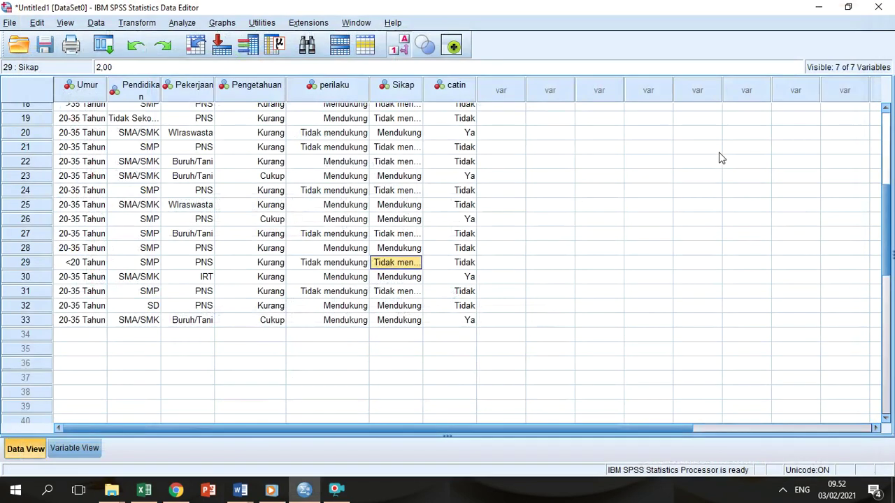
# Step: Set perilaku to Tidak mendukung for cases 22 and 25
pyautogui.click(325, 253)
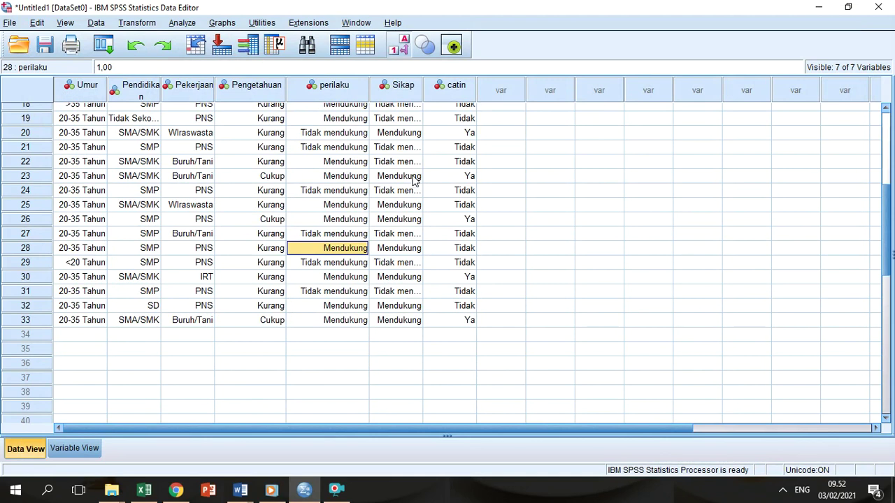
pyautogui.doubleClick(365, 161)
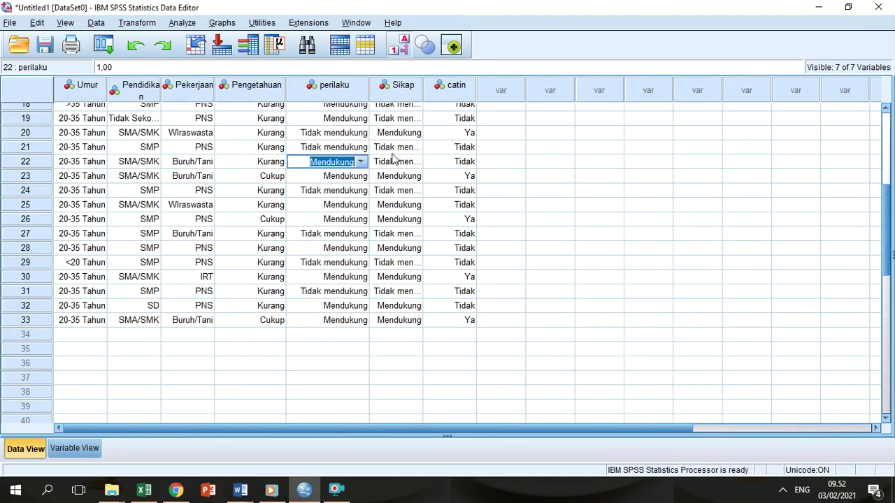
pyautogui.click(361, 161)
pyautogui.click(358, 186)
pyautogui.doubleClick(362, 206)
pyautogui.click(361, 205)
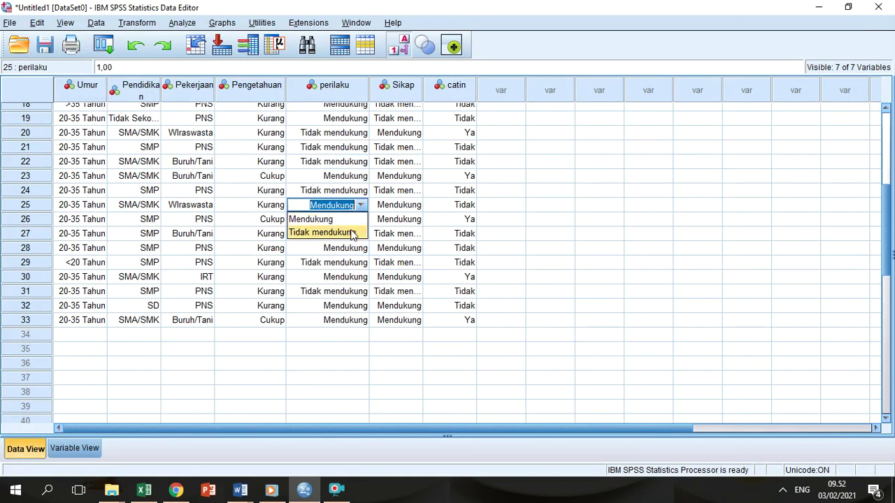
pyautogui.click(352, 233)
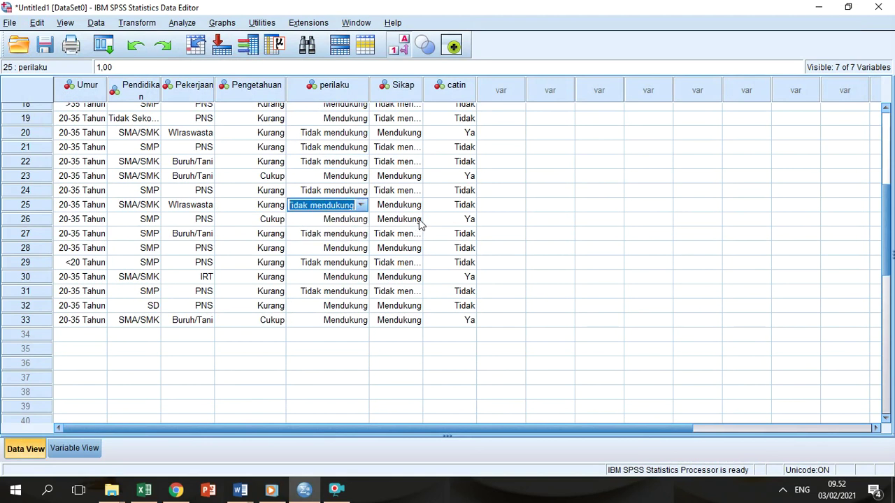
# Step: Set Sikap to Tidak mendukung for case 28
pyautogui.doubleClick(418, 248)
pyautogui.click(415, 249)
pyautogui.click(405, 288)
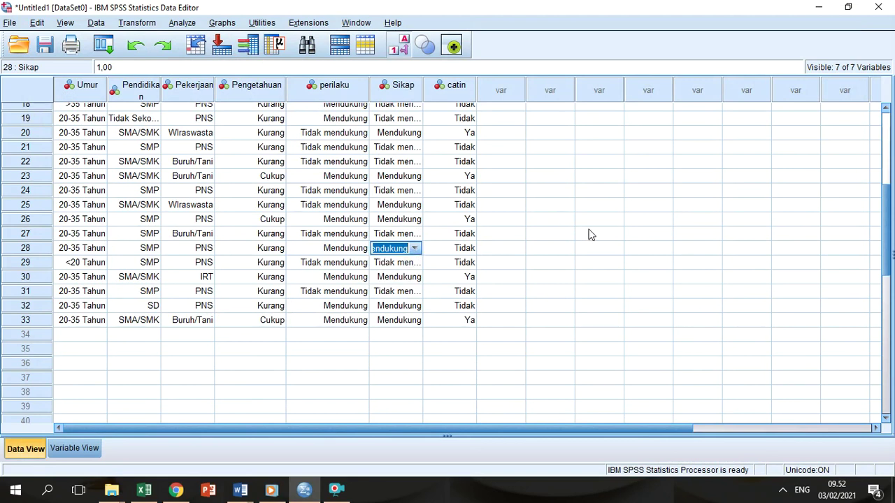
# Step: Set perilaku to Tidak mendukung for cases 13 and 18
pyautogui.moveTo(890, 226); pyautogui.dragTo(890, 181)
pyautogui.click(363, 205)
pyautogui.click(360, 206)
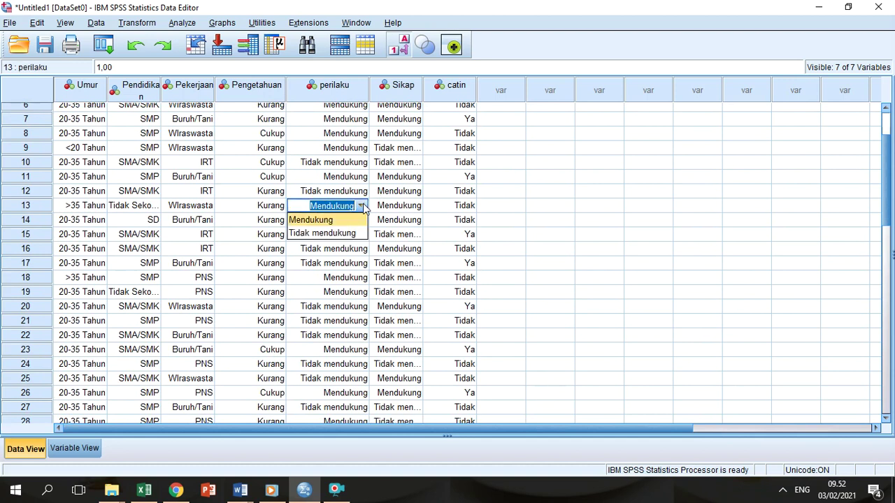
pyautogui.click(348, 235)
pyautogui.click(365, 277)
pyautogui.click(360, 277)
pyautogui.click(349, 305)
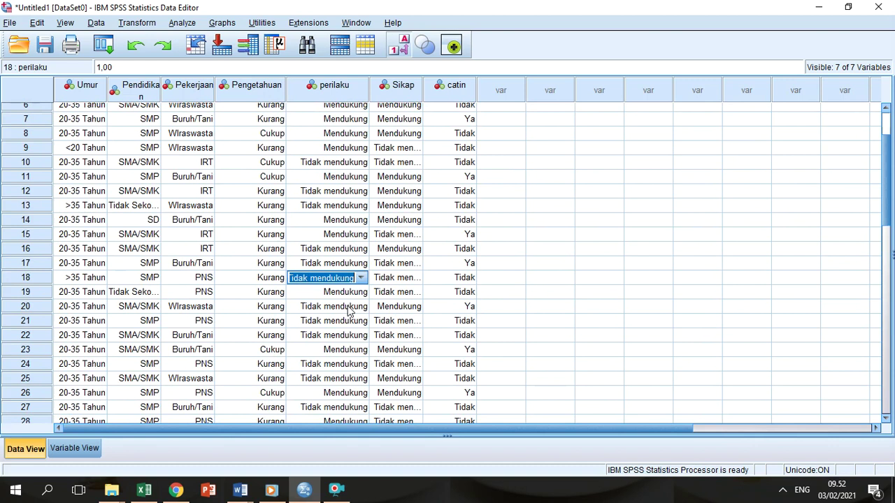
# Step: Set perilaku to Tidak mendukung for case 9
pyautogui.click(396, 264)
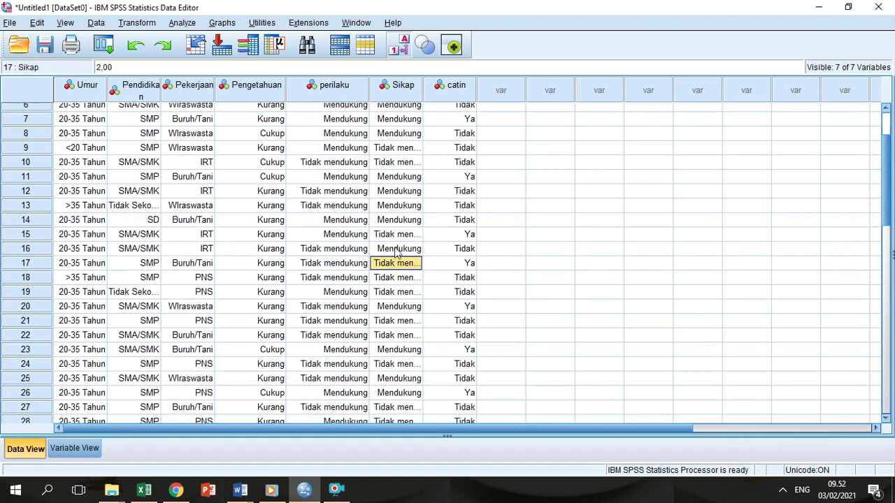
pyautogui.doubleClick(365, 151)
pyautogui.click(355, 175)
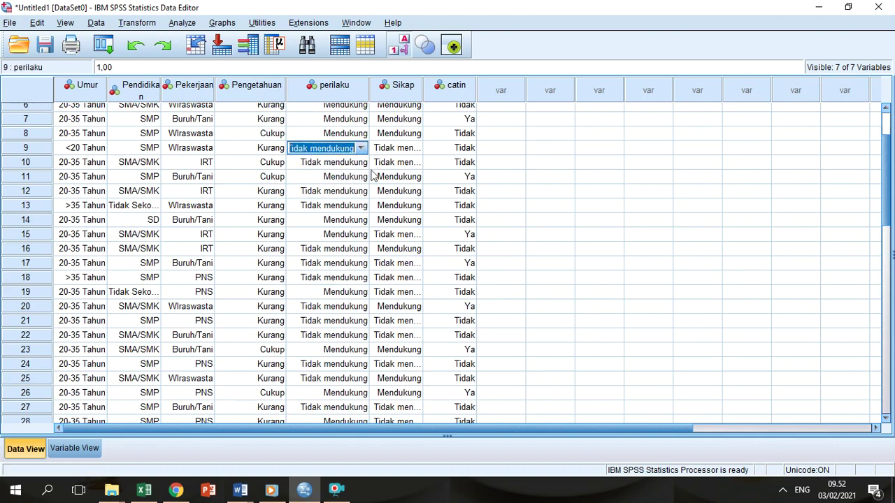
# Step: Rerun the crosstabs of immunisation against knowledge, behaviour and officer attitude with total percentages added to the cells
pyautogui.click(398, 165)
pyautogui.click(183, 24)
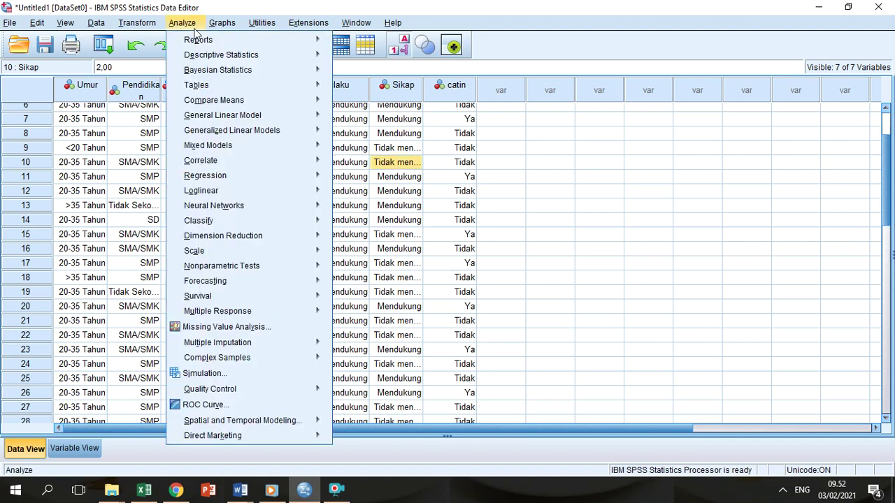
pyautogui.moveTo(276, 69)
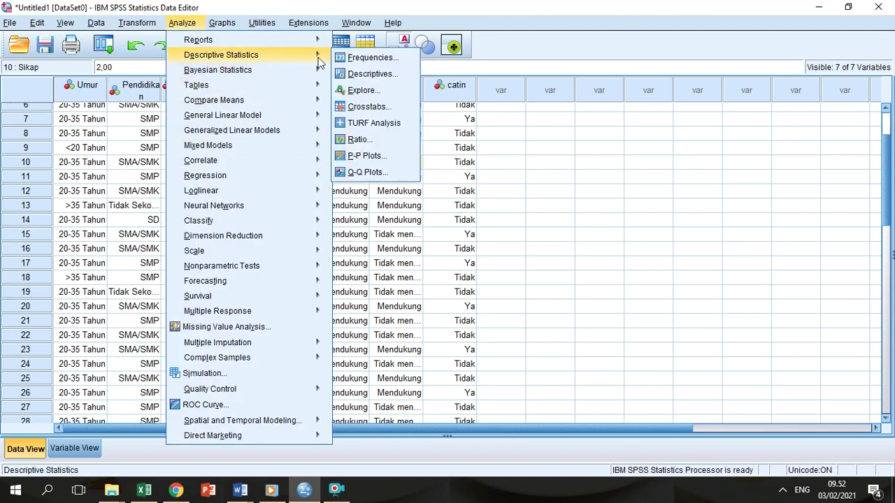
pyautogui.click(363, 111)
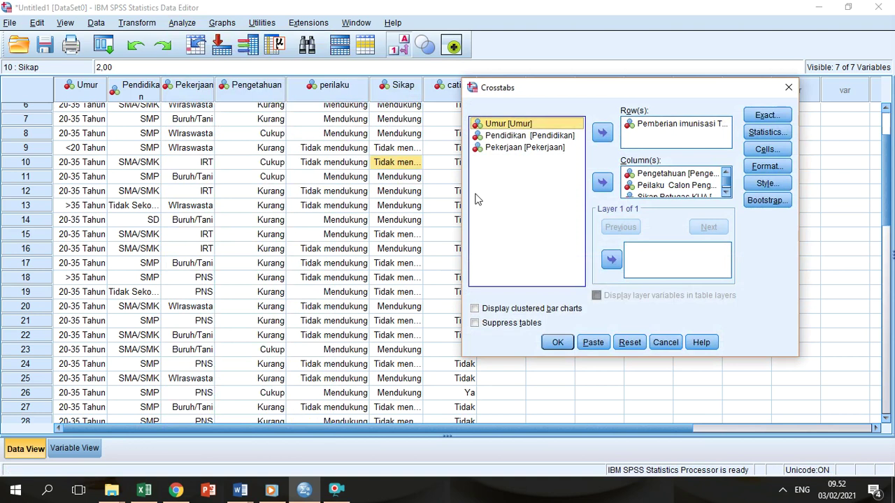
pyautogui.click(773, 155)
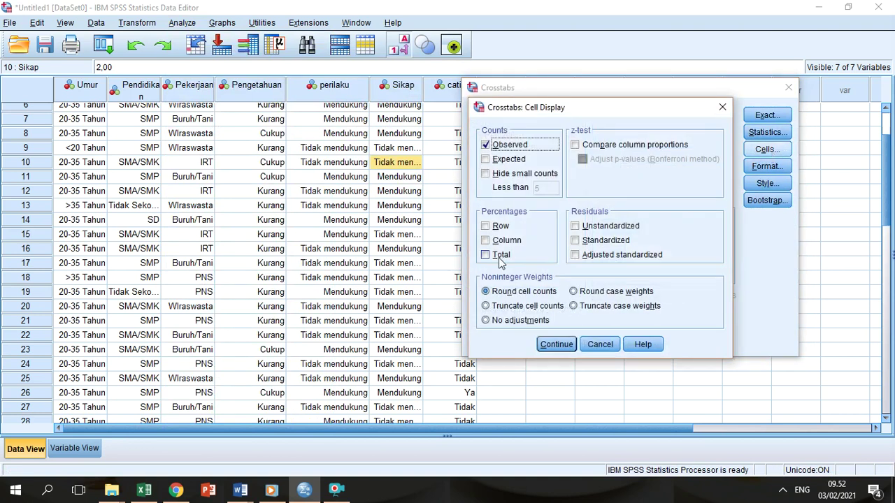
pyautogui.click(501, 256)
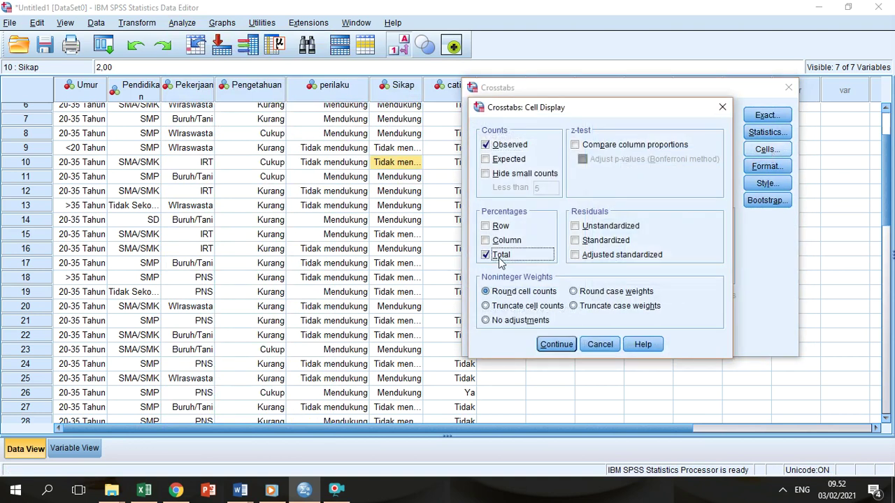
pyautogui.click(557, 344)
pyautogui.click(552, 342)
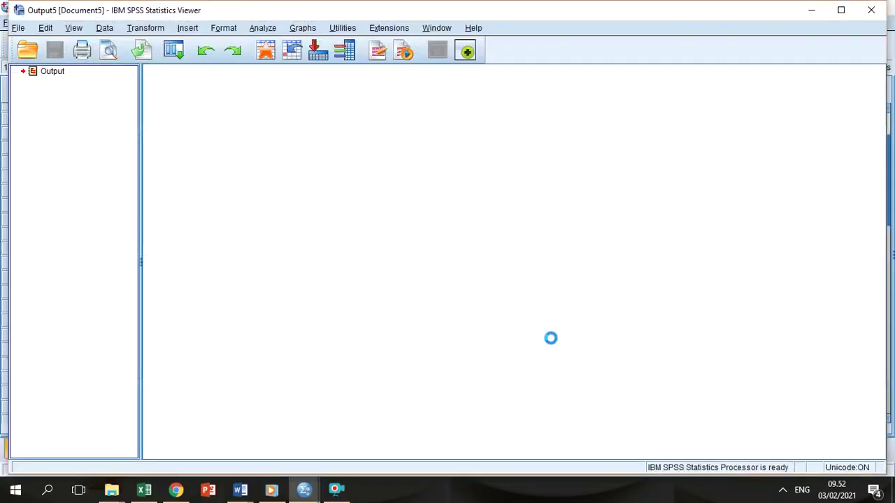
# Step: Examine the crosstabs and chi-square tests for knowledge, behaviour and officer attitude, and return to the data editor
pyautogui.moveTo(886, 149); pyautogui.dragTo(889, 283)
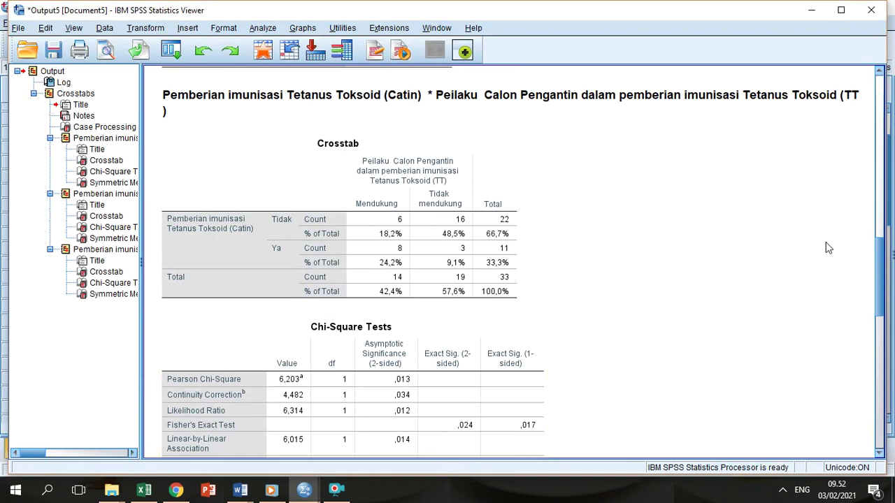
pyautogui.moveTo(878, 255); pyautogui.dragTo(883, 262)
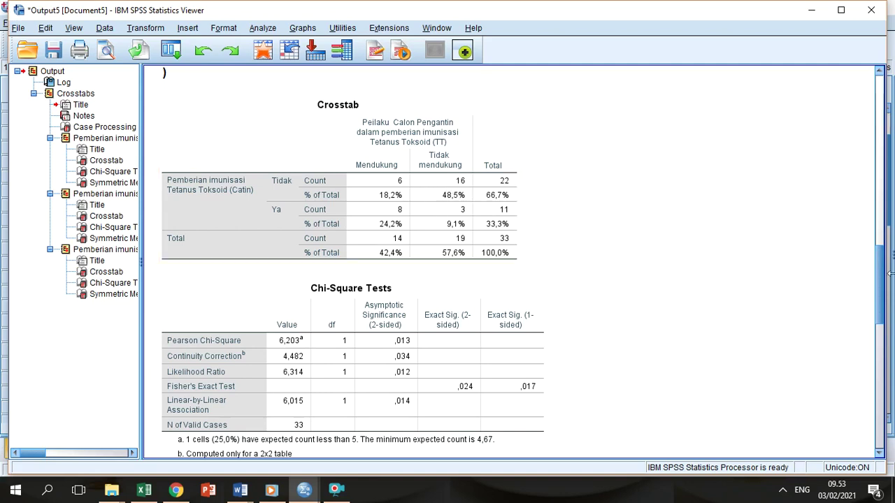
pyautogui.moveTo(880, 283); pyautogui.dragTo(881, 395)
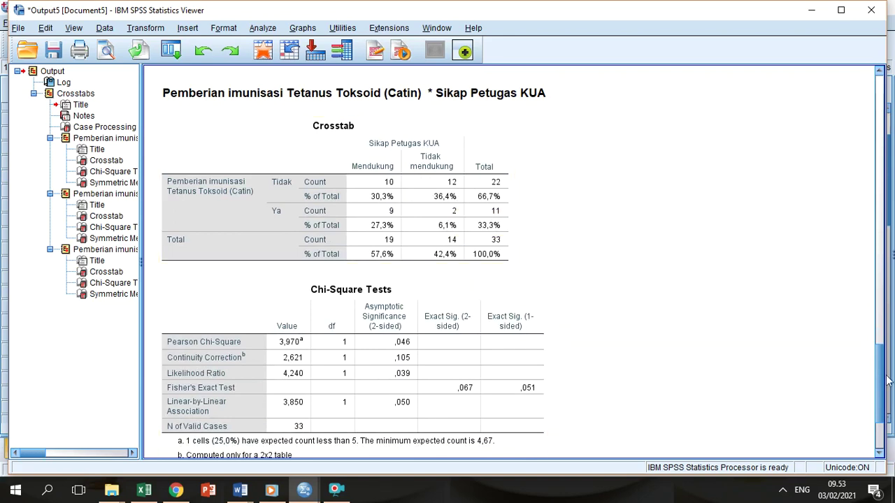
pyautogui.moveTo(886, 379); pyautogui.dragTo(867, 203)
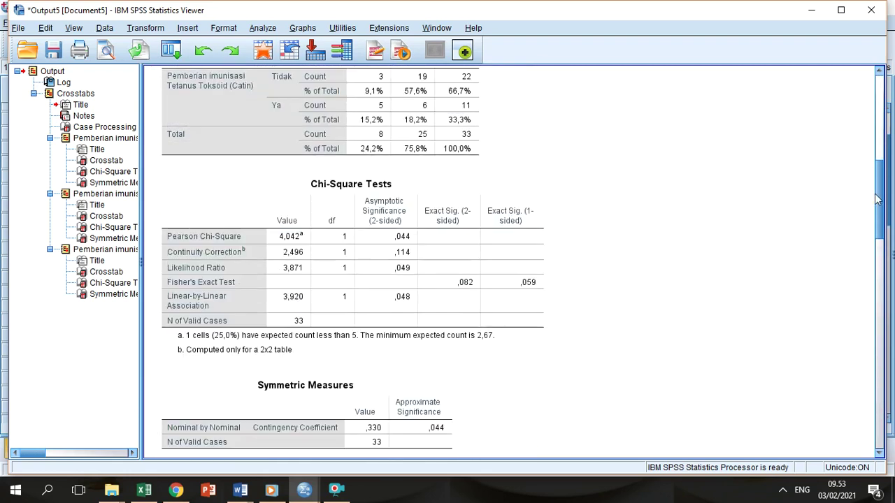
pyautogui.click(814, 10)
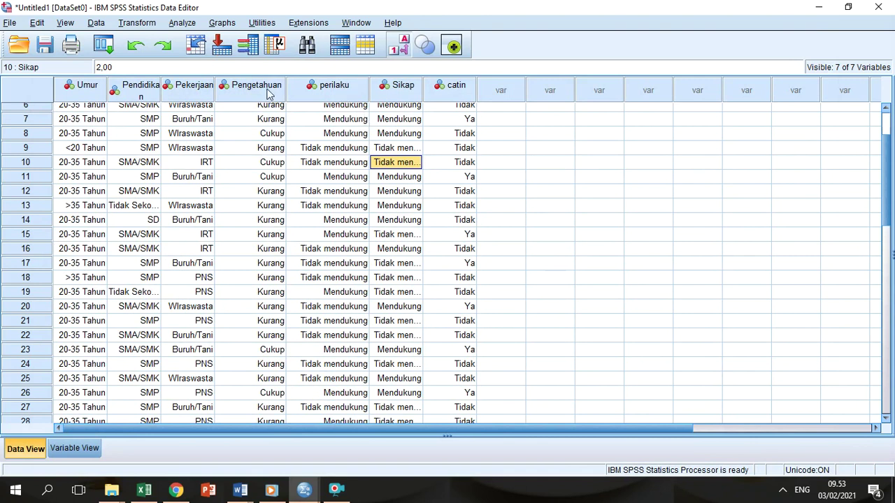
# Step: Show numeric codes instead of value labels in the data and copy the perilaku values of cases 1 to 33
pyautogui.click(37, 23)
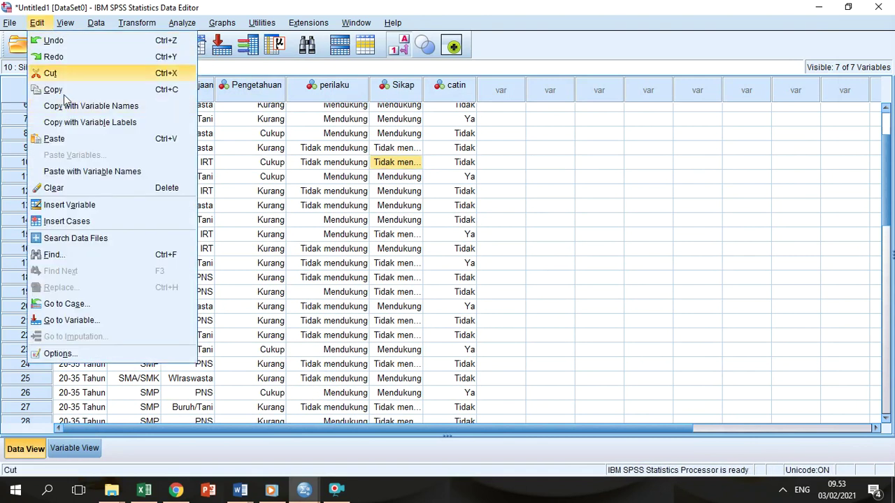
pyautogui.click(95, 120)
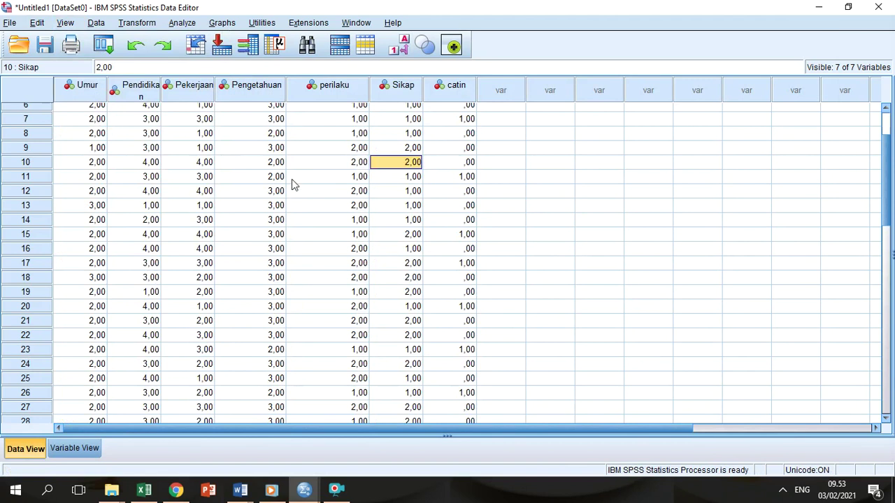
pyautogui.moveTo(890, 163); pyautogui.dragTo(890, 141)
pyautogui.click(342, 110)
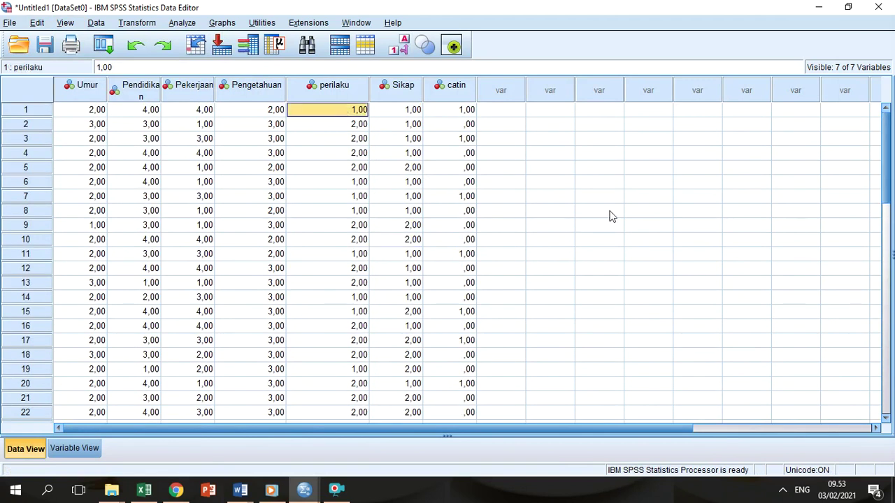
pyautogui.click(886, 356)
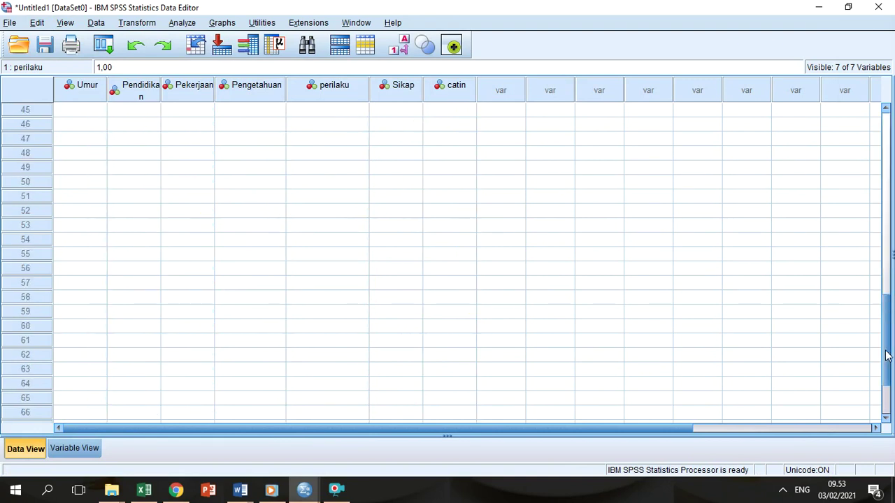
pyautogui.click(888, 241)
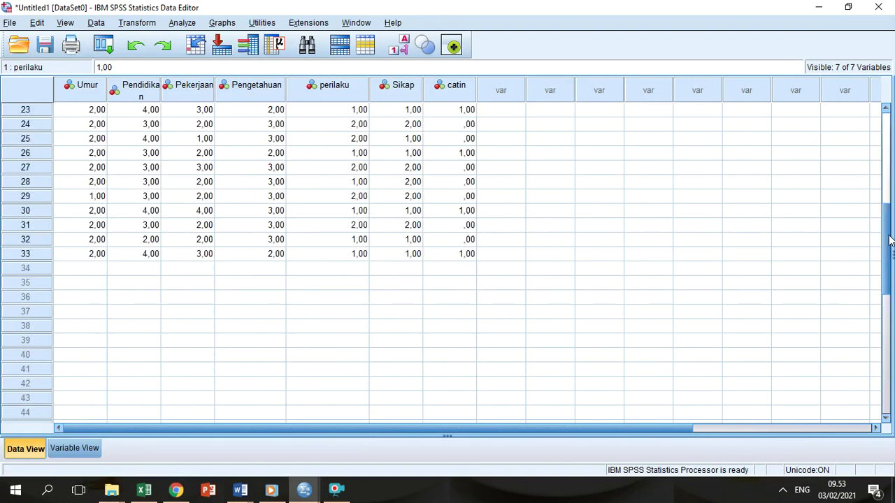
pyautogui.keyDown('shift'); pyautogui.click(341, 258); pyautogui.keyUp('shift')
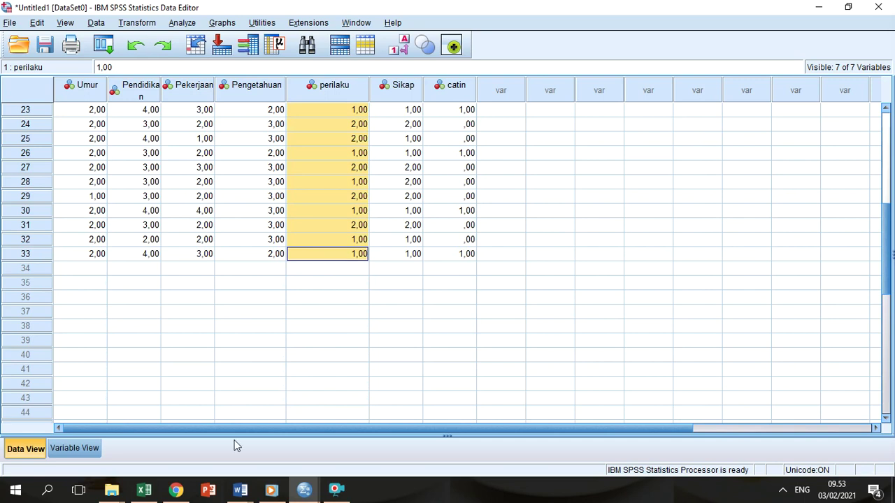
# Step: Switch to the Excel BAB IV workbook, insert a column before X2.1 on Sheet1 and paste the copied codes from row 3 down
pyautogui.click(144, 490)
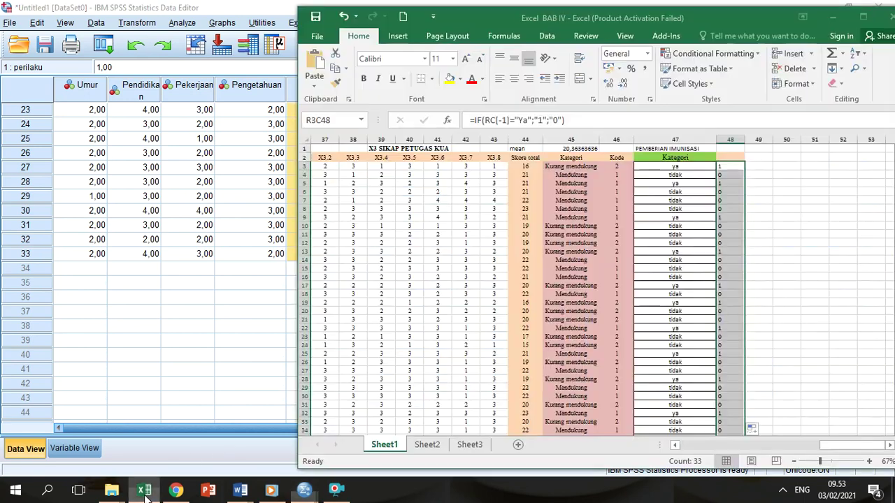
pyautogui.click(724, 447)
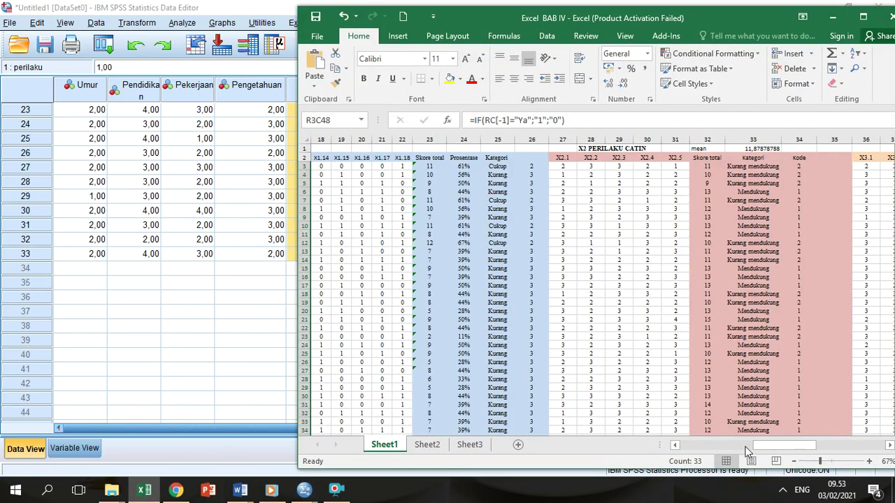
pyautogui.moveTo(749, 451)
pyautogui.mouseDown()
pyautogui.moveTo(713, 448)
pyautogui.moveTo(738, 451)
pyautogui.mouseUp()
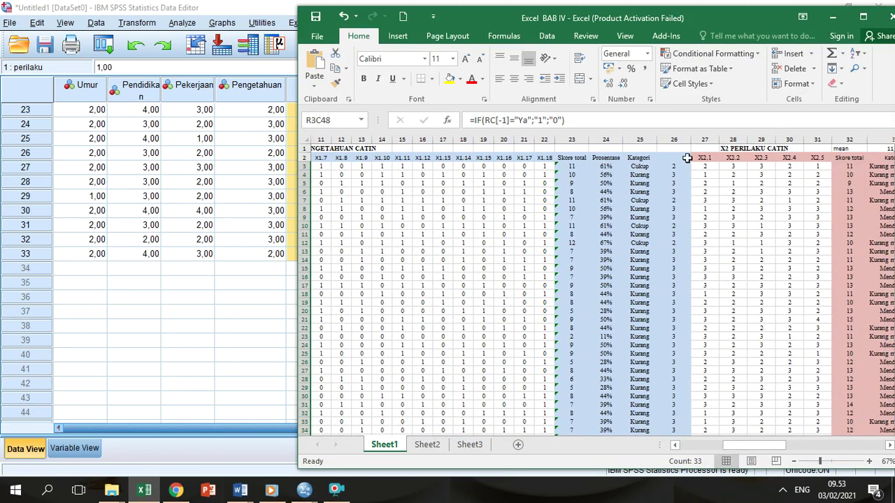
pyautogui.rightClick(704, 140)
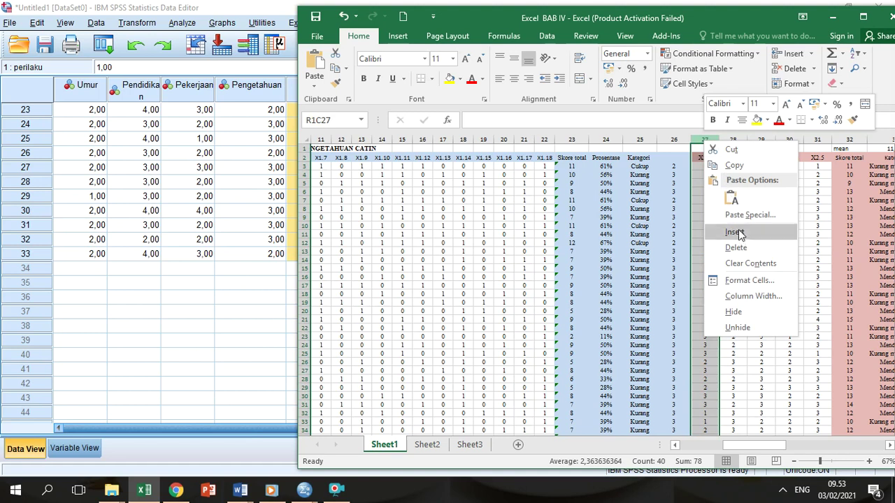
pyautogui.click(741, 232)
pyautogui.click(714, 165)
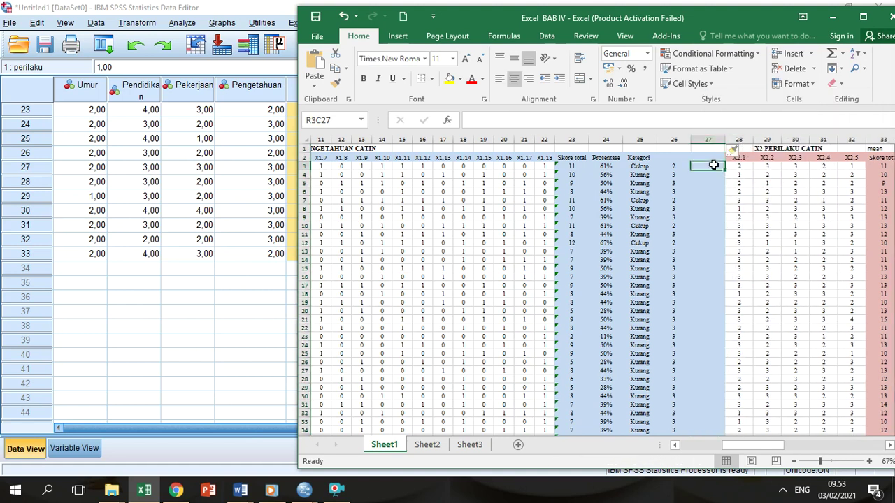
pyautogui.hotkey('ctrl', 'v')
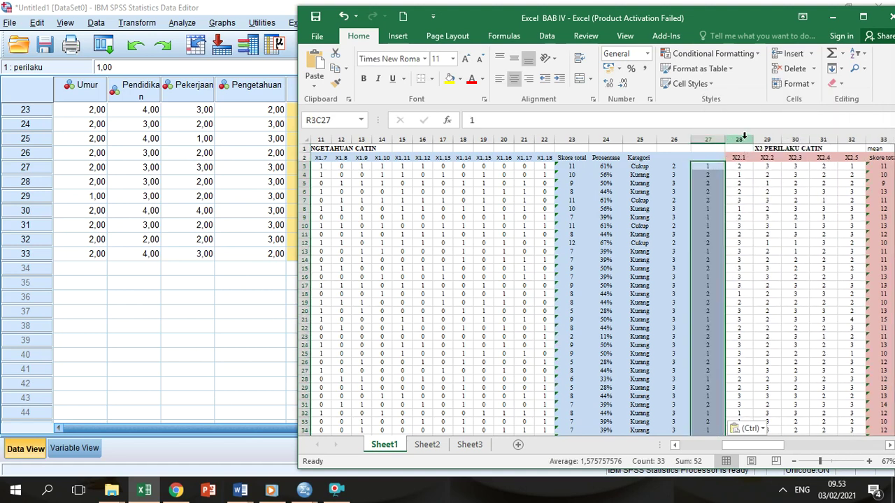
# Step: Insert another column before X2.1 and fill it down from row 3 with column 26 minus column 27
pyautogui.rightClick(745, 142)
pyautogui.click(772, 230)
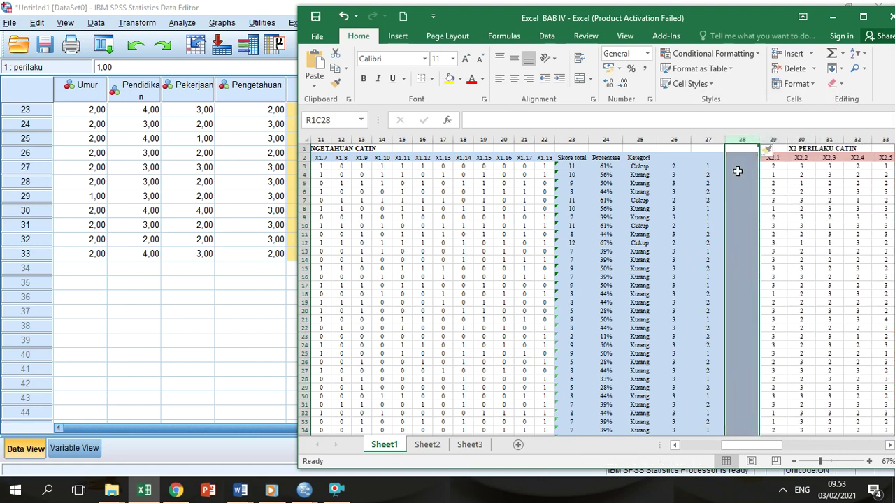
pyautogui.click(736, 166)
pyautogui.write('=')
pyautogui.click(667, 166)
pyautogui.write('-')
pyautogui.click(704, 167)
pyautogui.press('Return')
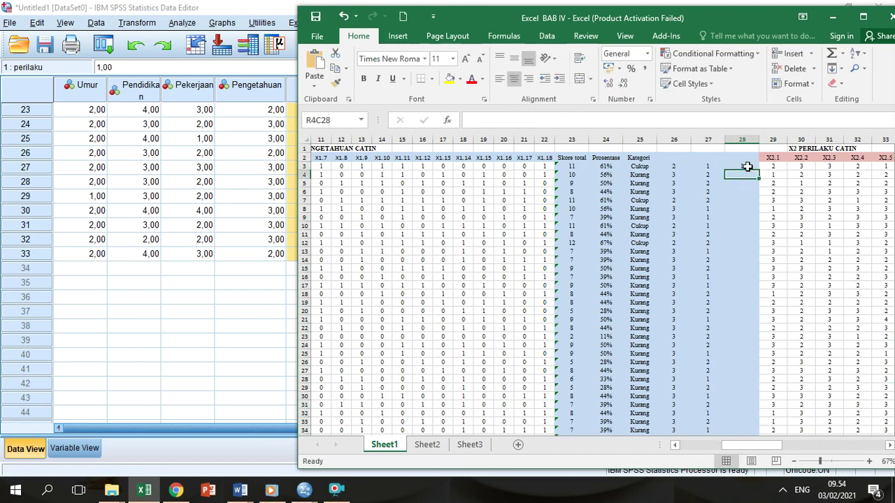
pyautogui.click(743, 166)
pyautogui.doubleClick(759, 169)
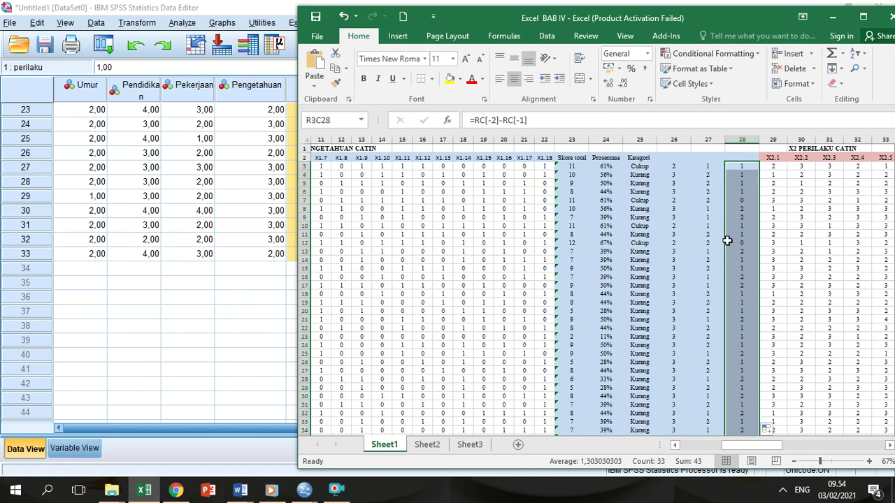
# Step: Copy the Pengetahuan codes of cases 1 to 33 from SPSS and paste them over column 27 from row 3 in Excel
pyautogui.moveTo(760, 447); pyautogui.dragTo(804, 453)
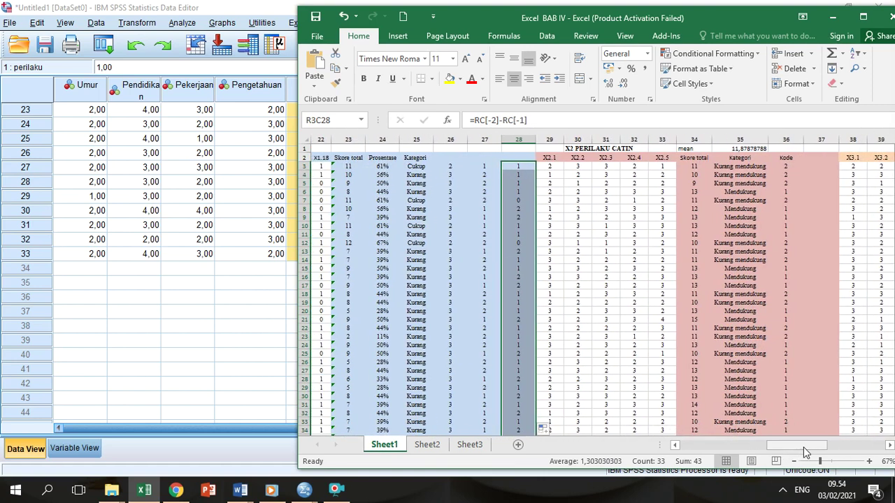
pyautogui.click(270, 243)
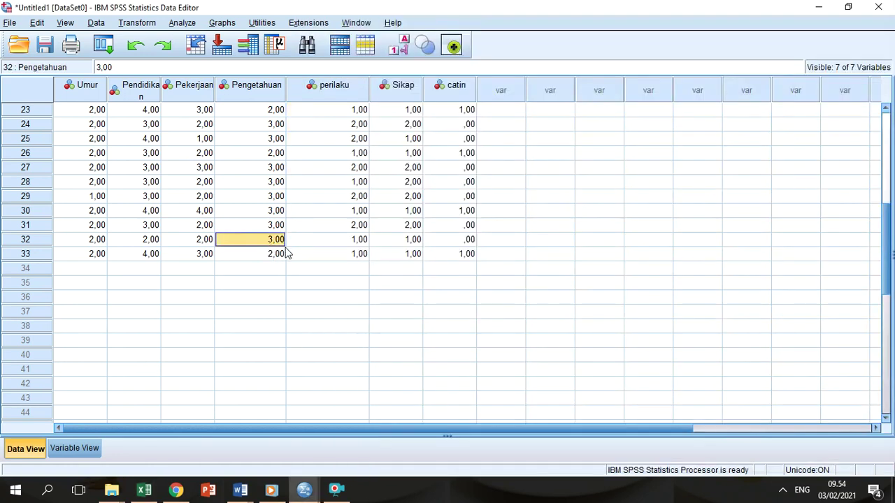
pyautogui.moveTo(266, 260); pyautogui.dragTo(269, 66)
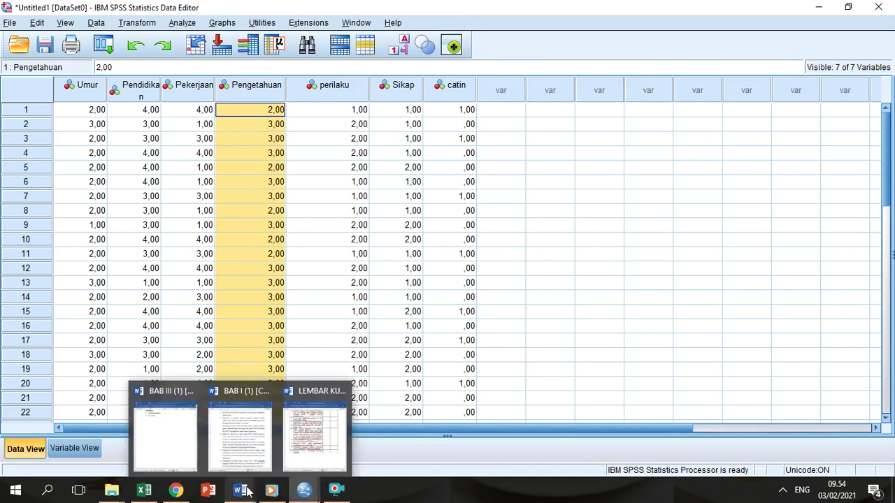
pyautogui.click(146, 492)
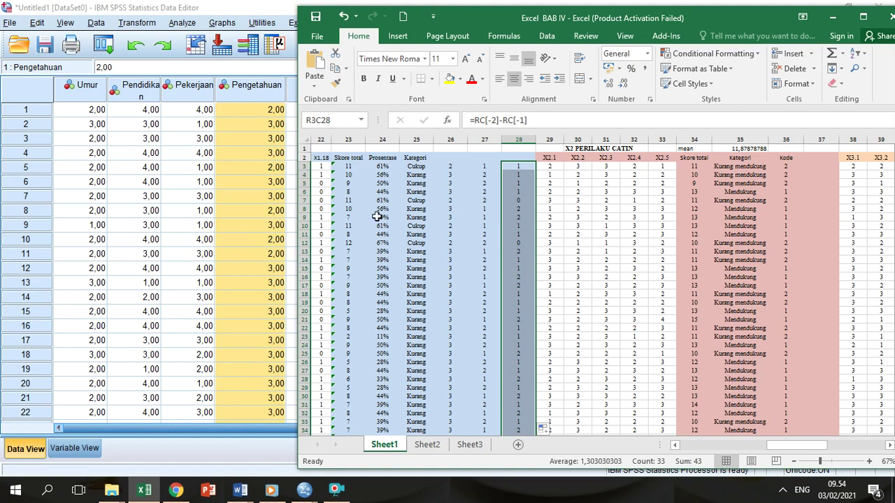
pyautogui.rightClick(263, 210)
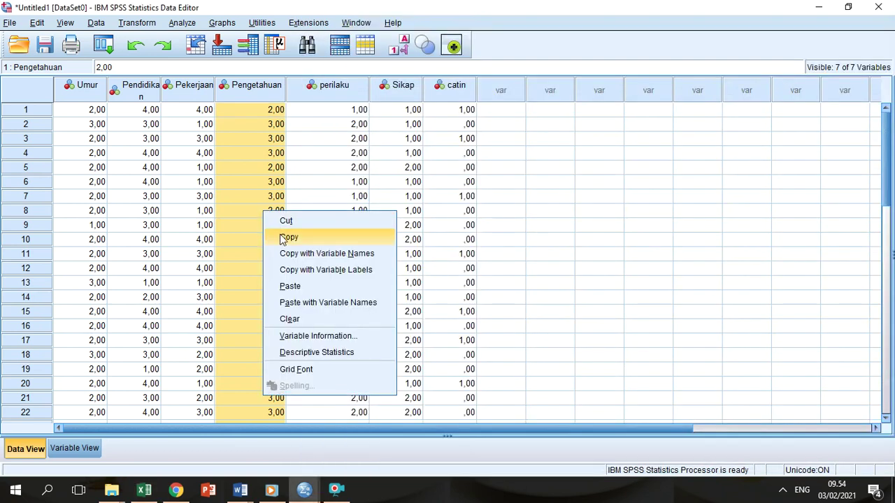
pyautogui.click(285, 236)
pyautogui.click(144, 489)
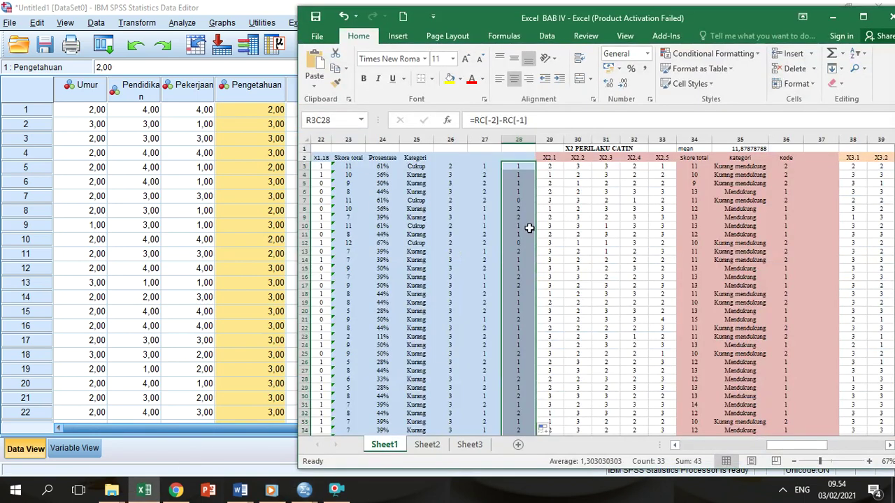
pyautogui.click(482, 166)
pyautogui.hotkey('ctrl', 'v')
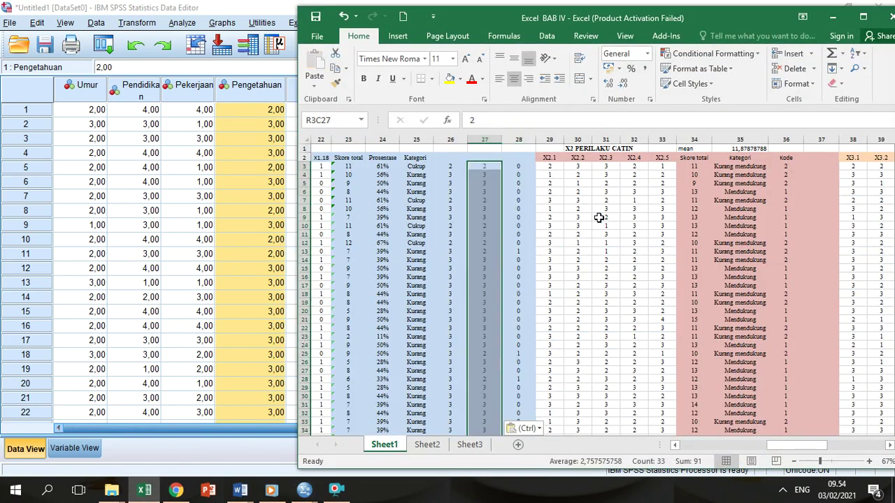
# Step: Label column 26 as asli and column 27 as spss in row 2 of Sheet1
pyautogui.click(525, 329)
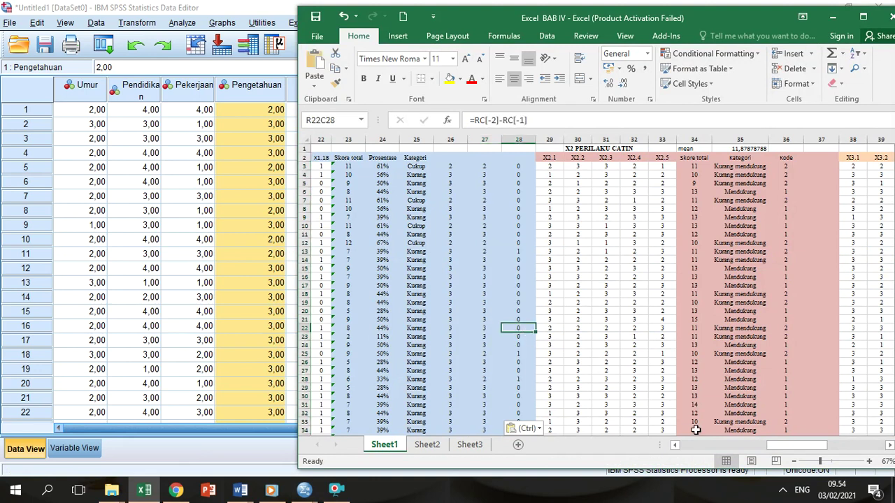
pyautogui.click(521, 249)
pyautogui.click(482, 160)
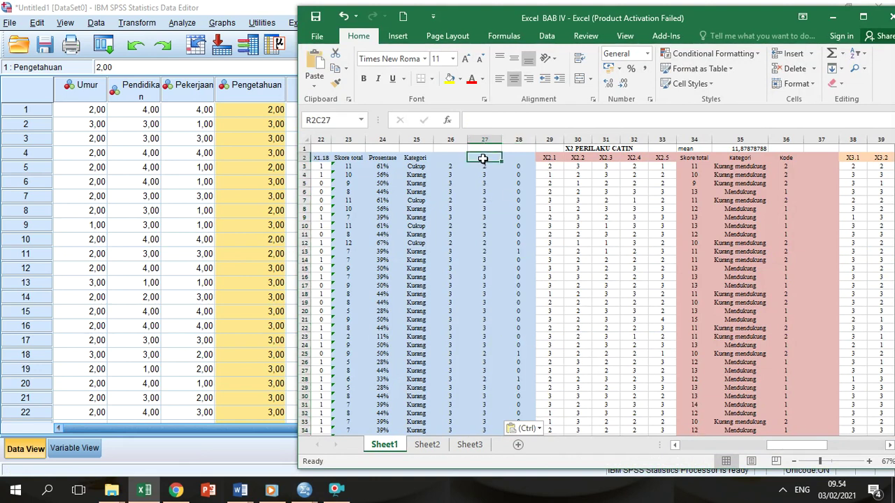
pyautogui.write('spss')
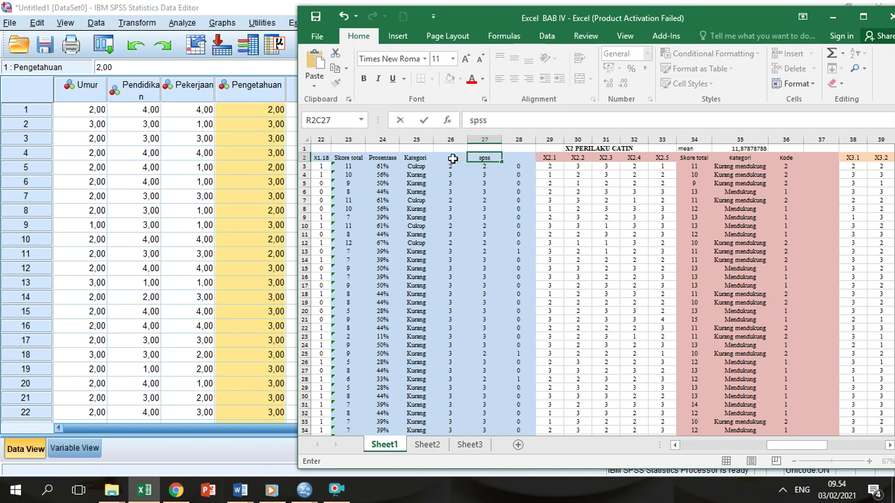
pyautogui.click(450, 158)
pyautogui.write('asli')
pyautogui.press('Return')
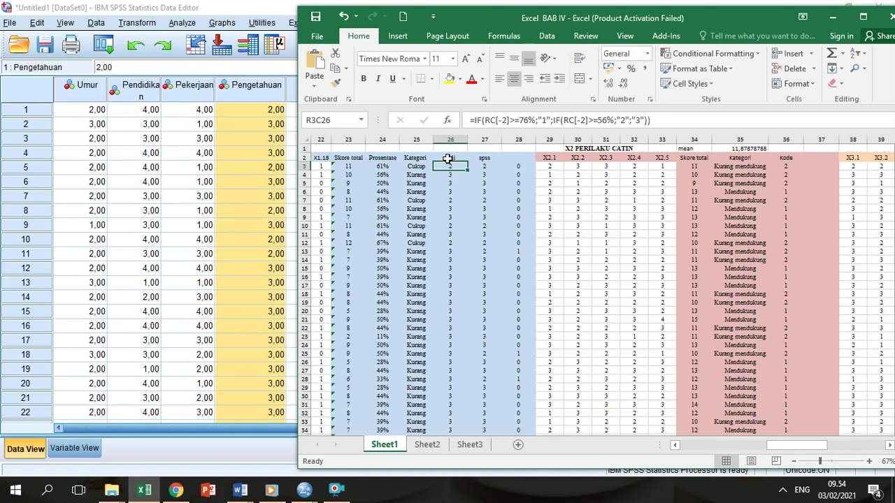
# Step: In row 13, change the X1.17 answer and one zero answer among X1.14 to X1.16 to 1
pyautogui.click(520, 251)
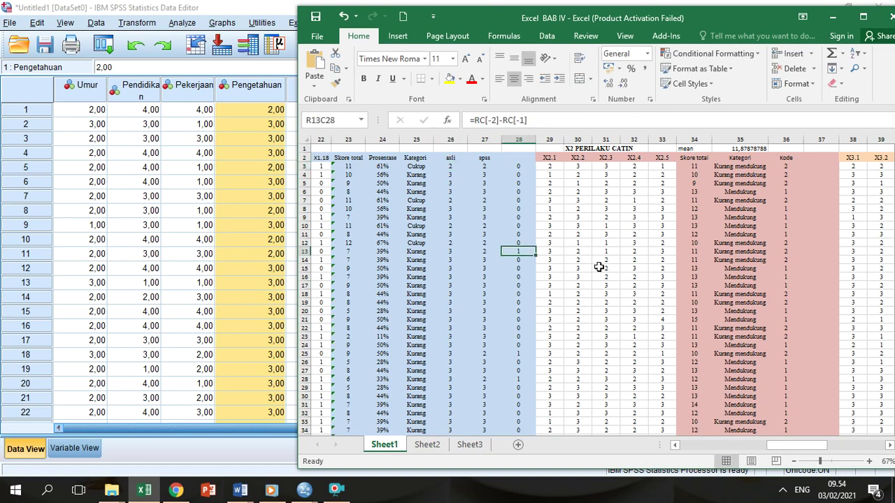
pyautogui.press('Left')
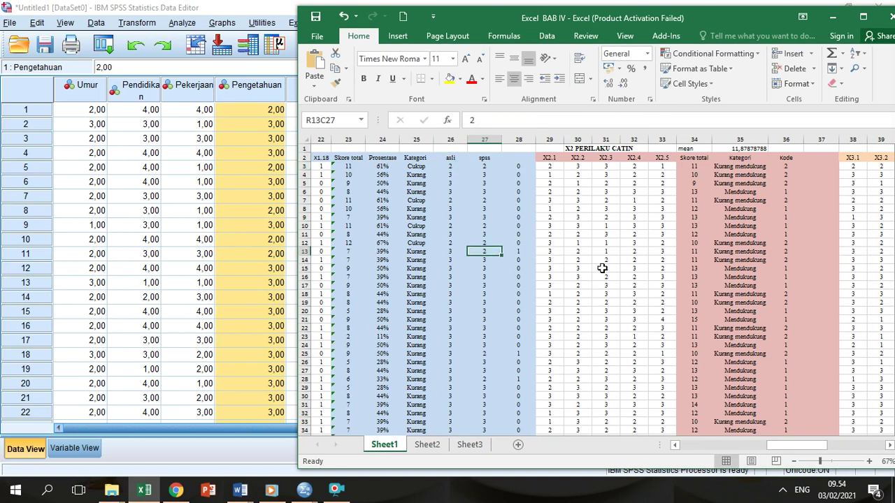
pyautogui.press('Left')
pyautogui.press('Left')
pyautogui.press('Right')
pyautogui.press('Right')
pyautogui.press('Left')
pyautogui.press('Left')
pyautogui.press('Left')
pyautogui.press('Left')
pyautogui.press('Left')
pyautogui.press('Left')
pyautogui.press('Left')
pyautogui.press('Left')
pyautogui.press('Left')
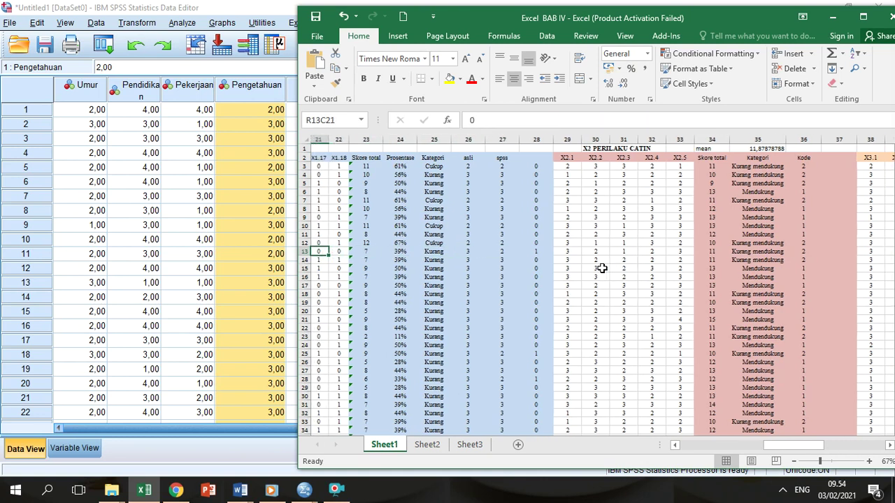
pyautogui.press('Right')
pyautogui.write('1')
pyautogui.press('Right')
pyautogui.press('Right')
pyautogui.write('1')
pyautogui.press('Right')
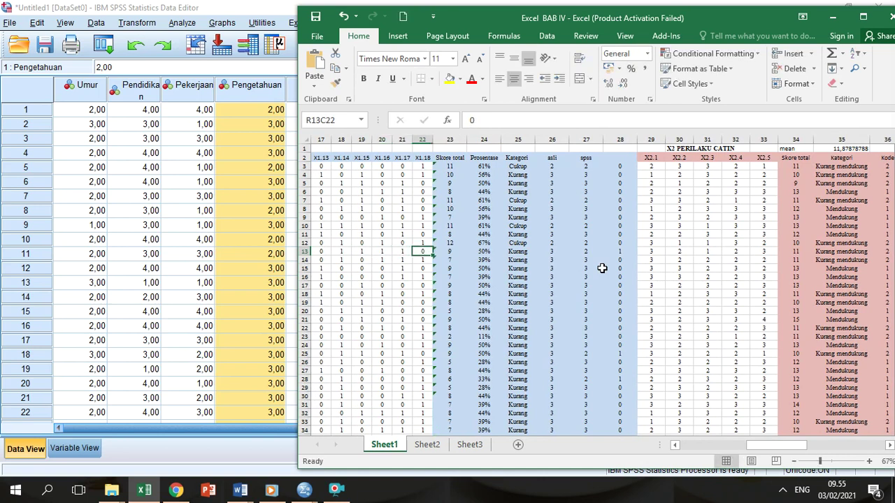
# Step: Set the X1.13 and X1.11 answers in row 13 to 1
pyautogui.press('Left')
pyautogui.press('Left')
pyautogui.press('Left')
pyautogui.press('Left')
pyautogui.press('Left')
pyautogui.press('Left')
pyautogui.press('Right')
pyautogui.write('1')
pyautogui.press('Left')
pyautogui.press('Left')
pyautogui.write('1')
pyautogui.press('Right')
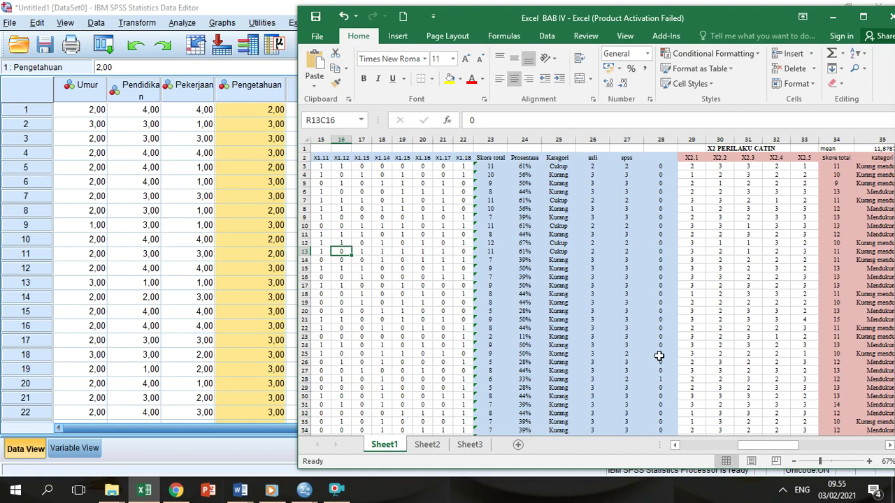
# Step: Highlight the Kategori cell of row 13 in yellow
pyautogui.click(305, 252)
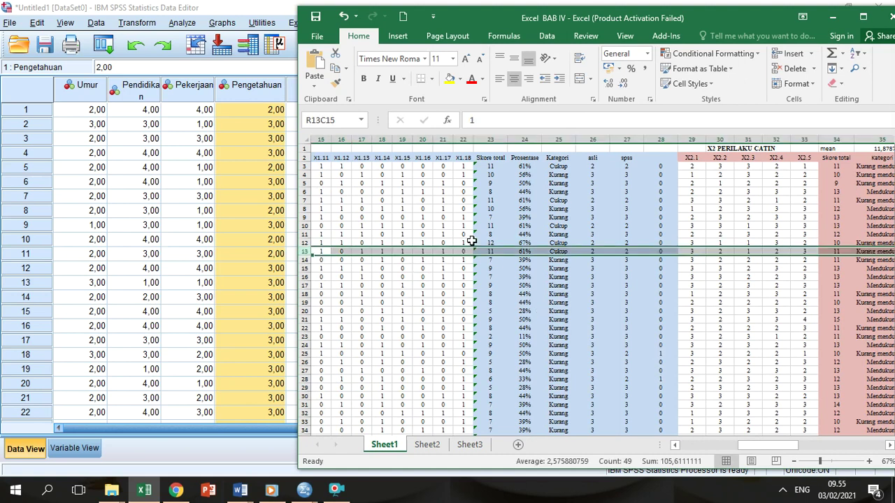
pyautogui.click(558, 251)
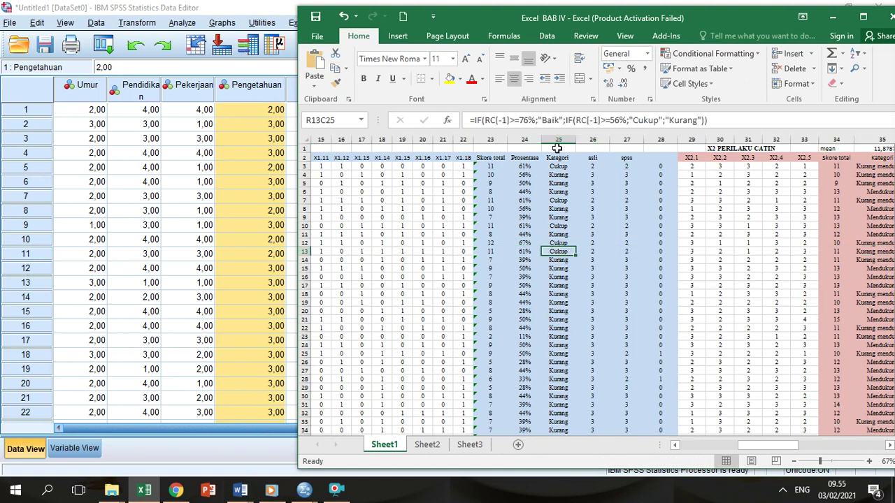
pyautogui.click(452, 80)
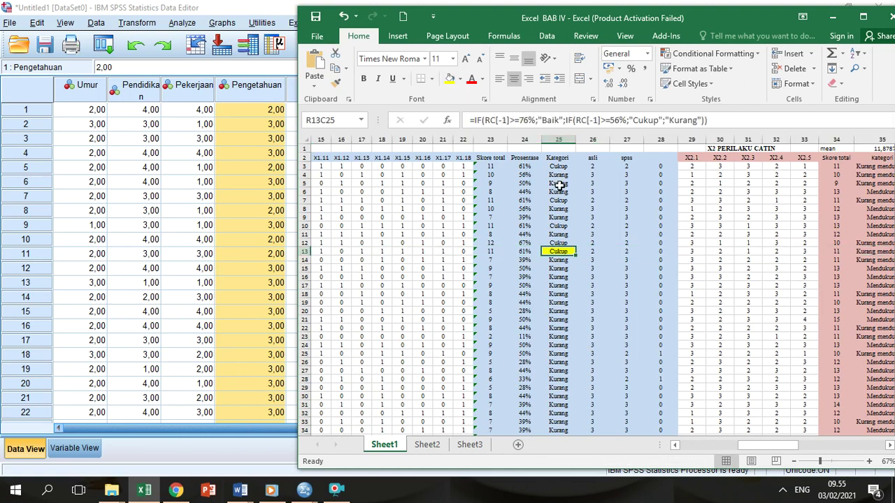
# Step: Find the next nonzero difference below row 13 in column 28 and fill the Kategori cell of row 25 yellow
pyautogui.click(659, 252)
pyautogui.press('Down')
pyautogui.press('Down')
pyautogui.press('Down')
pyautogui.press('Down')
pyautogui.press('Down')
pyautogui.press('Down')
pyautogui.press('Down')
pyautogui.press('Down')
pyautogui.press('Down')
pyautogui.press('Down')
pyautogui.press('Down')
pyautogui.press('Down')
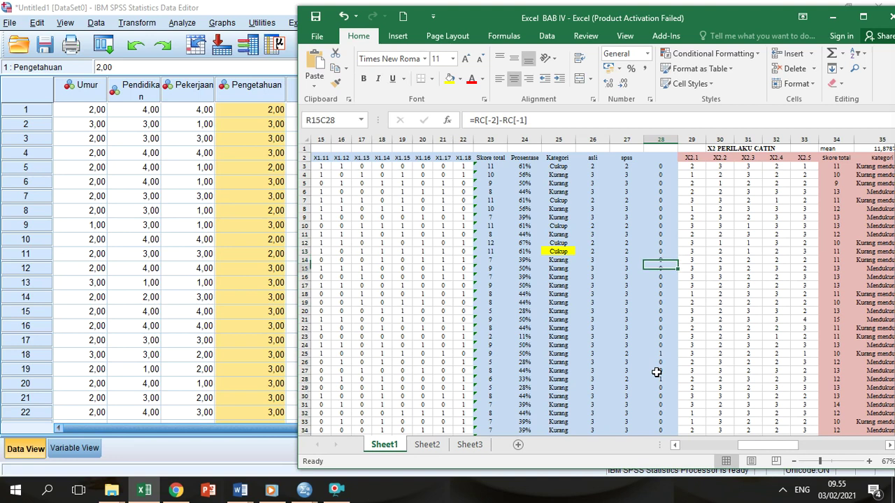
pyautogui.press('Left')
pyautogui.press('Left')
pyautogui.press('Left')
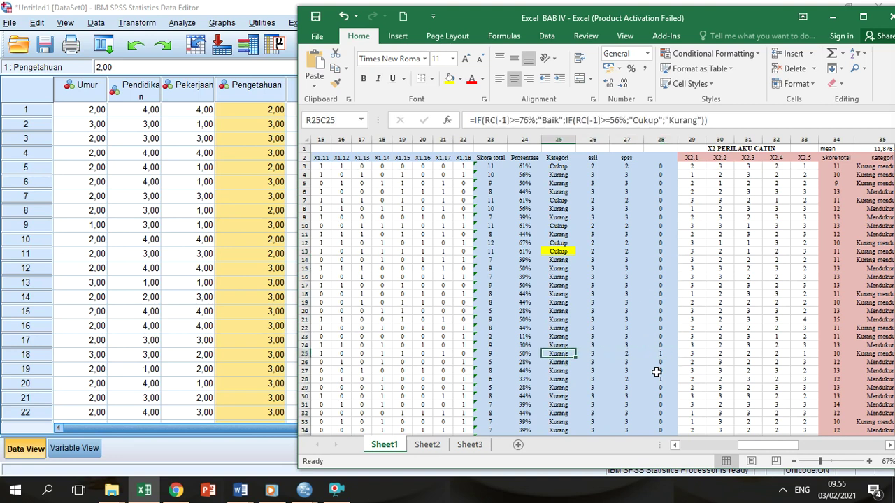
pyautogui.click(450, 79)
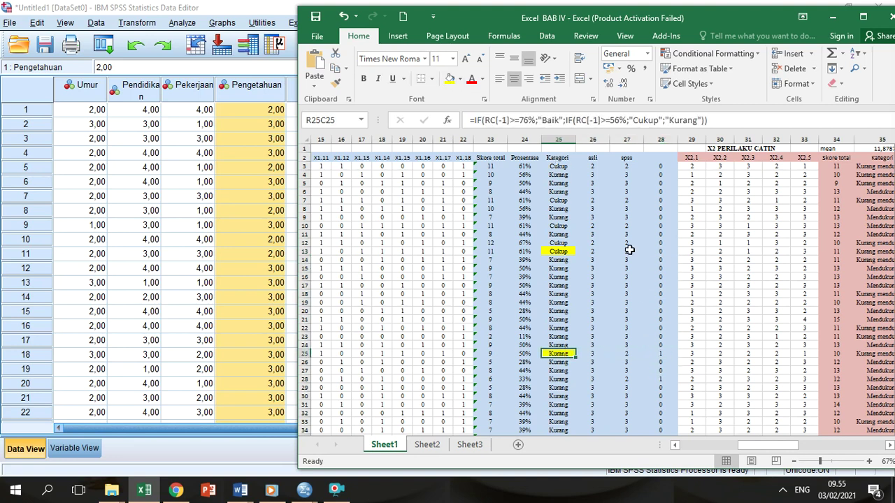
# Step: Set the X1.16, X1.13 and X1.12 answers in row 25 to 1
pyautogui.press('Left')
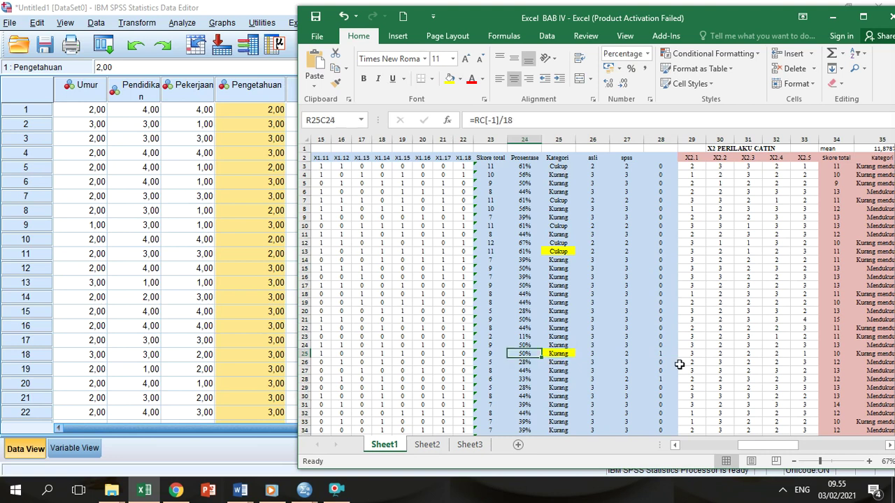
pyautogui.press('Left')
pyautogui.press('Left')
pyautogui.press('Left')
pyautogui.press('Left')
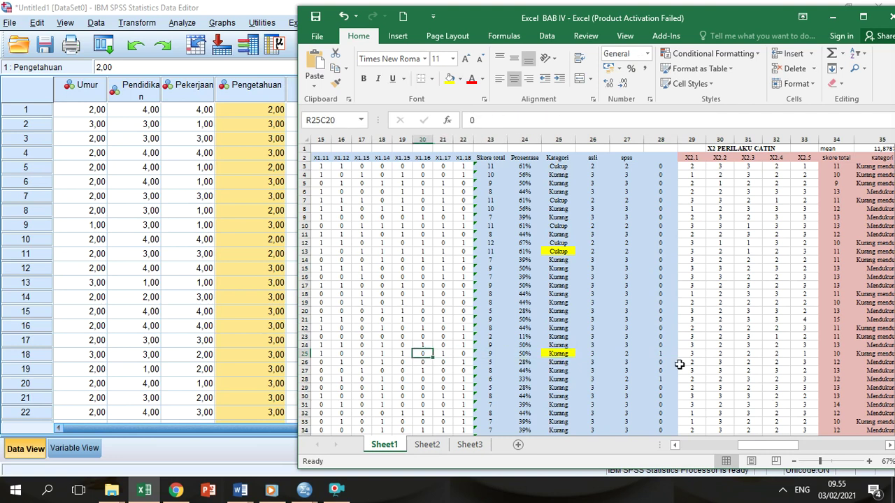
pyautogui.write('1')
pyautogui.press('Left')
pyautogui.press('Left')
pyautogui.press('Left')
pyautogui.write('1')
pyautogui.press('Left')
pyautogui.write('1')
pyautogui.press('Right')
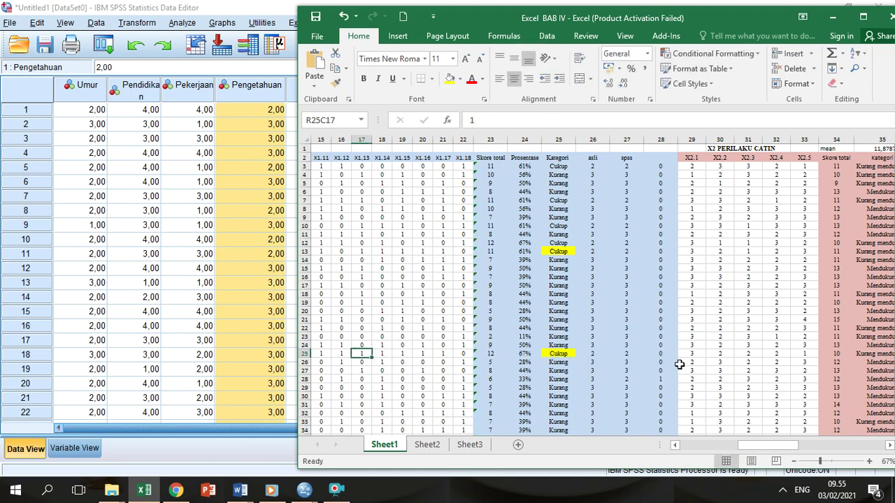
pyautogui.press('Right')
# Step: Fill the Kategori cell of row 28 with the same yellow highlight
pyautogui.click(663, 378)
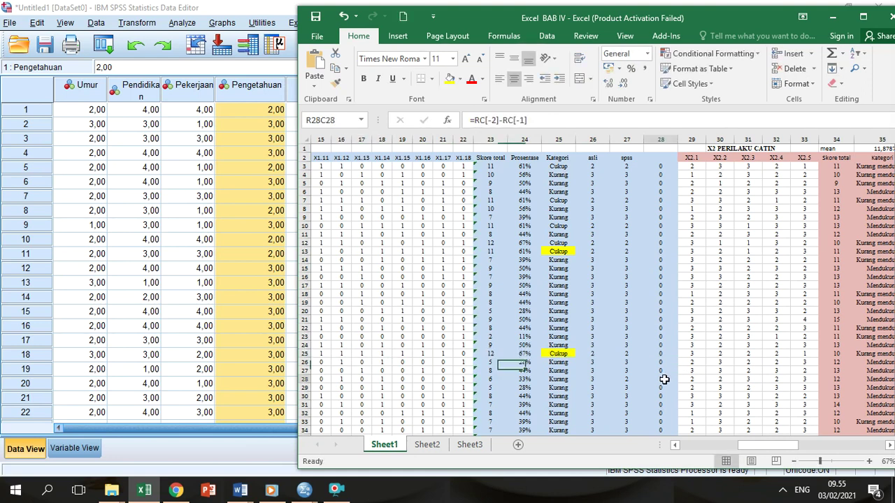
pyautogui.press('Left')
pyautogui.press('Left')
pyautogui.press('Left')
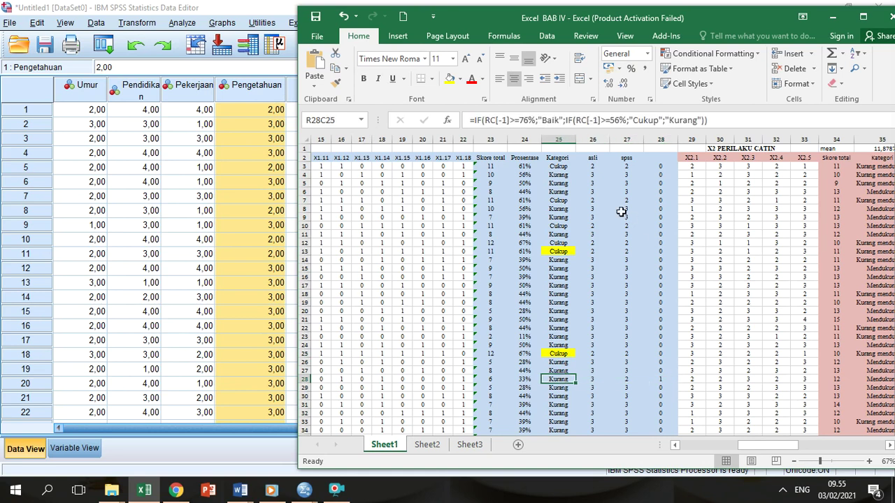
pyautogui.click(449, 78)
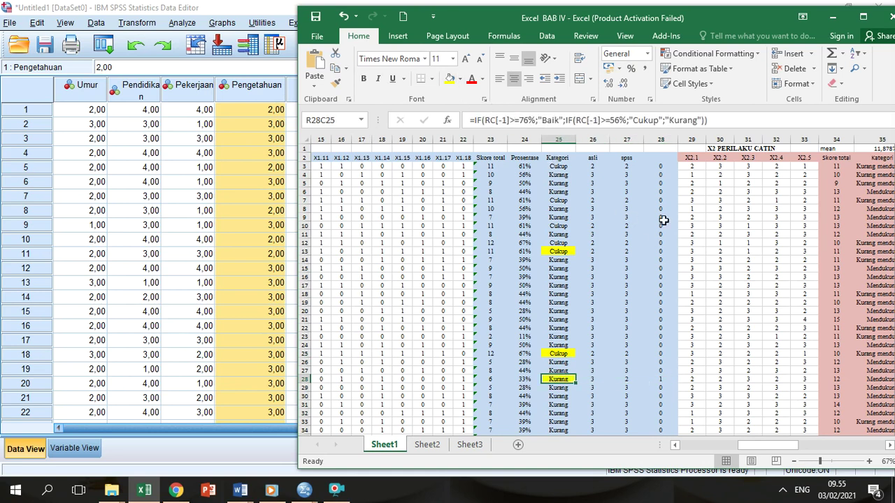
# Step: Set the X1.14 to X1.17 answers and the X1.10 and X1.11 answers in row 28 to 1
pyautogui.press('Left')
pyautogui.press('Left')
pyautogui.press('Left')
pyautogui.press('Left')
pyautogui.write('1')
pyautogui.press('Left')
pyautogui.write('1')
pyautogui.press('Left')
pyautogui.write('1')
pyautogui.press('Left')
pyautogui.write('1')
pyautogui.press('Left')
pyautogui.press('Left')
pyautogui.press('Left')
pyautogui.press('Left')
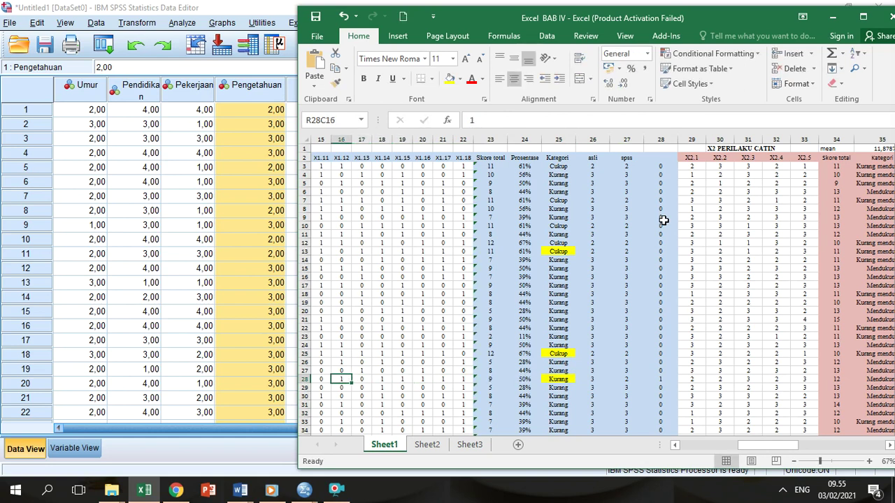
pyautogui.write('1')
pyautogui.press('Left')
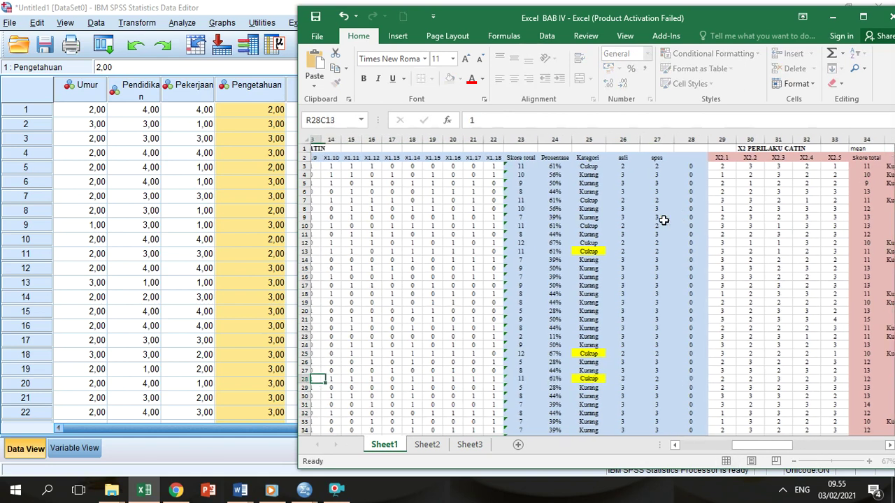
pyautogui.press('Down')
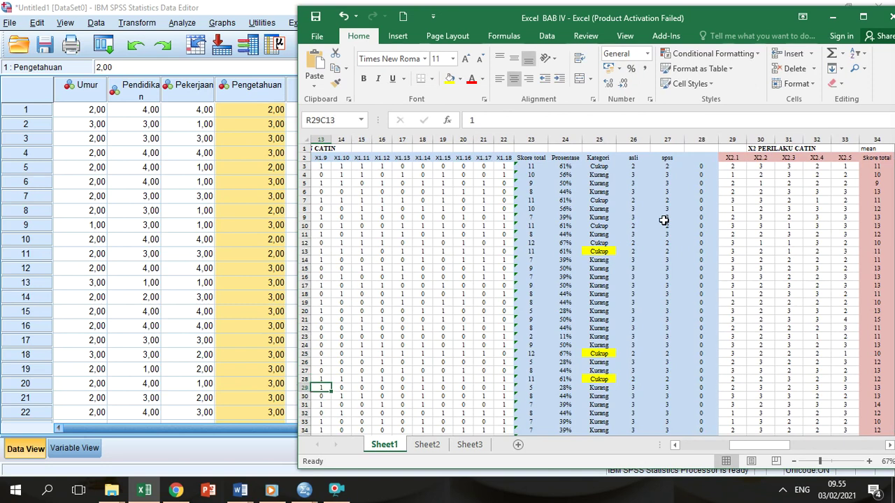
# Step: Check the difference values in column 28 from row 29 downward for the next nonzero difference
pyautogui.click(685, 386)
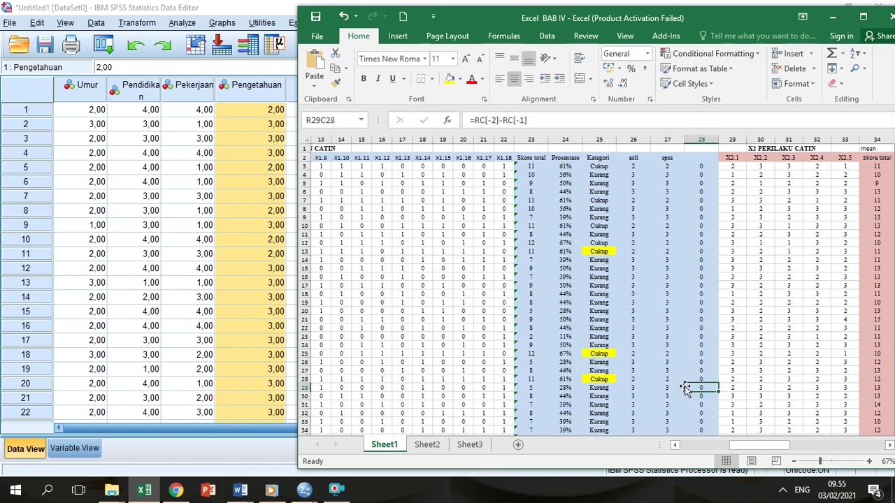
pyautogui.press('Down')
pyautogui.press('Down')
pyautogui.press('Down')
pyautogui.press('Down')
pyautogui.press('Down')
pyautogui.press('Down')
pyautogui.press('Down')
pyautogui.press('Down')
pyautogui.press('Down')
pyautogui.press('Down')
pyautogui.press('Down')
pyautogui.press('Down')
pyautogui.press('Down')
pyautogui.press('Down')
pyautogui.press('Down')
pyautogui.press('Down')
pyautogui.press('Down')
pyautogui.press('Down')
pyautogui.press('Down')
pyautogui.press('Down')
pyautogui.press('Up')
pyautogui.press('Up')
pyautogui.press('Up')
pyautogui.press('Up')
pyautogui.press('Up')
pyautogui.press('Up')
pyautogui.press('Up')
pyautogui.press('Up')
pyautogui.press('Up')
pyautogui.press('Up')
pyautogui.press('Up')
pyautogui.press('Up')
pyautogui.press('Up')
pyautogui.press('Up')
pyautogui.press('Up')
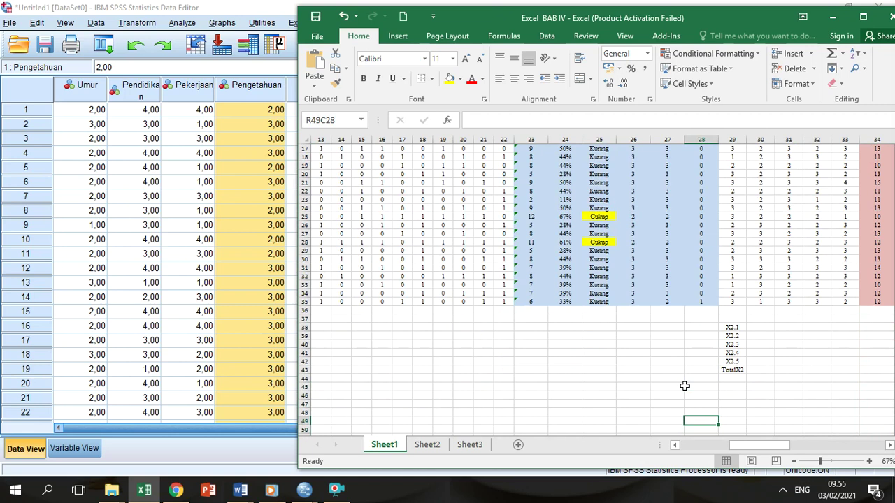
# Step: Set the X1.8 to X1.12 answers in row 35 to 1
pyautogui.press('Left')
pyautogui.press('Left')
pyautogui.press('Left')
pyautogui.press('Left')
pyautogui.press('Left')
pyautogui.press('Left')
pyautogui.press('Left')
pyautogui.press('Left')
pyautogui.press('Left')
pyautogui.press('Left')
pyautogui.press('Left')
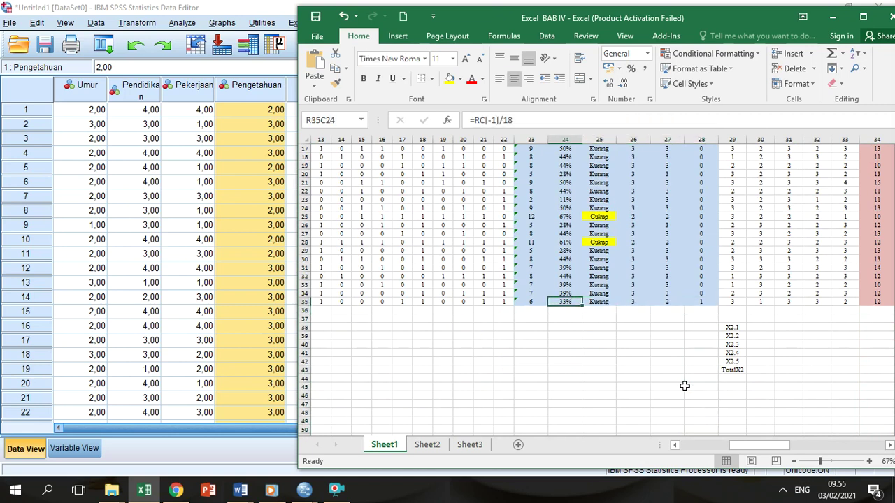
pyautogui.press('Left')
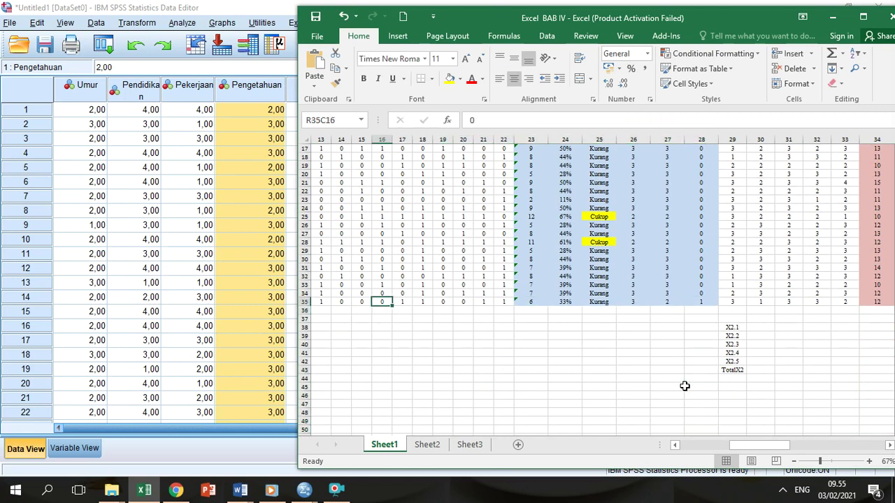
pyautogui.write('1')
pyautogui.press('Left')
pyautogui.write('1')
pyautogui.press('Left')
pyautogui.write('1')
pyautogui.press('Left')
pyautogui.write('1')
pyautogui.press('Left')
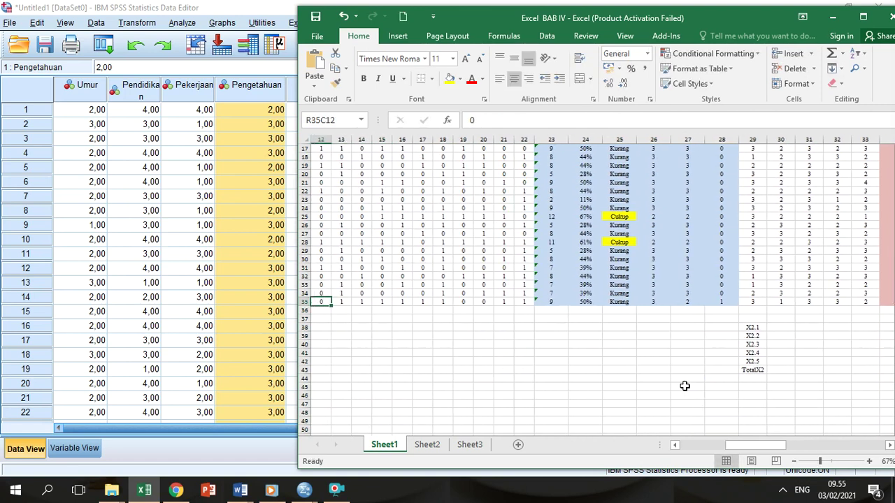
pyautogui.write('1')
pyautogui.press('Left')
pyautogui.press('Right')
pyautogui.press('Right')
pyautogui.press('Right')
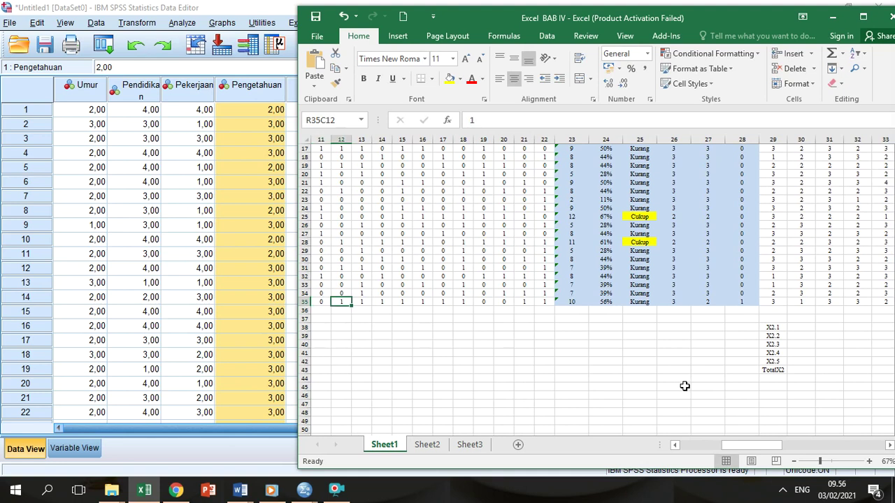
# Step: Set the X1.14 to X1.16 answers in row 35 to 1
pyautogui.press('Right')
pyautogui.press('Right')
pyautogui.press('Right')
pyautogui.press('Right')
pyautogui.press('Right')
pyautogui.press('Right')
pyautogui.press('Right')
pyautogui.press('Right')
pyautogui.press('Right')
pyautogui.press('Right')
pyautogui.press('Left')
pyautogui.press('Left')
pyautogui.press('Left')
pyautogui.press('Left')
pyautogui.write('1')
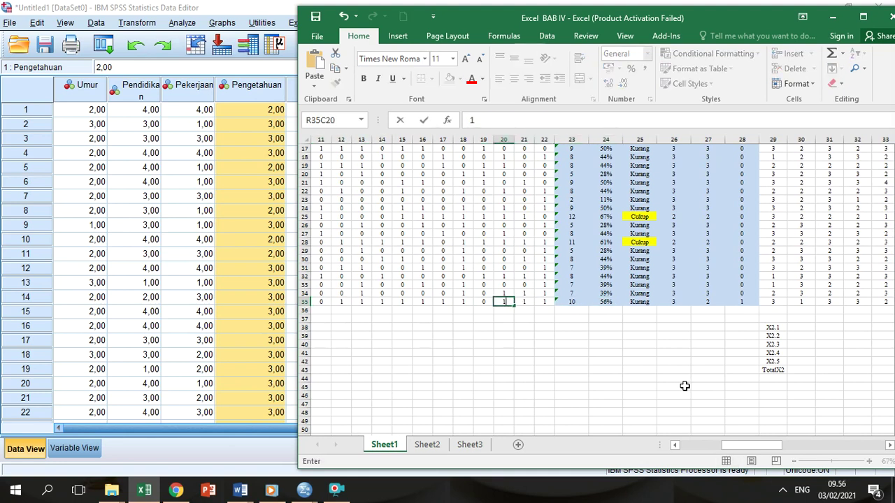
pyautogui.press('Left')
pyautogui.write('1')
pyautogui.press('Left')
pyautogui.write('1')
# Step: Fill the Kategori cell of row 35 with the same yellow highlight
pyautogui.press('Right')
pyautogui.press('Right')
pyautogui.press('Right')
pyautogui.press('Right')
pyautogui.press('Right')
pyautogui.press('Right')
pyautogui.press('Right')
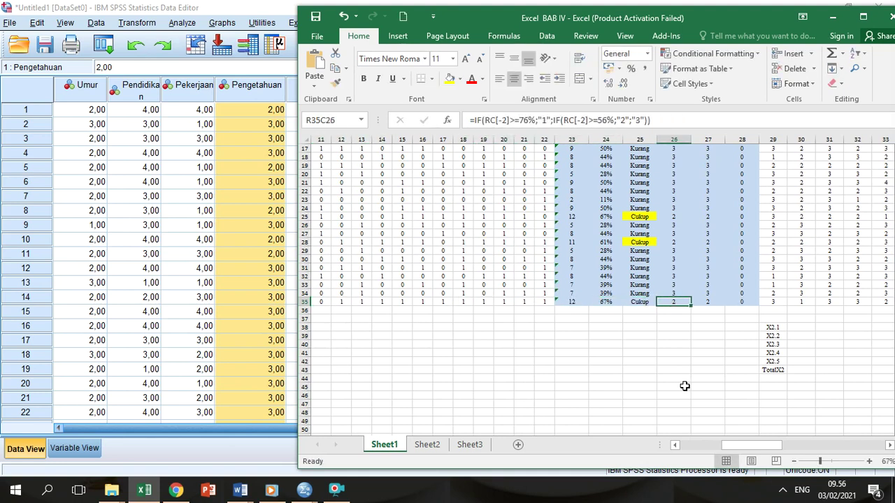
pyautogui.click(449, 78)
# Step: Maximize the workbook window and delete the spss and difference columns, 27 and 28
pyautogui.click(863, 18)
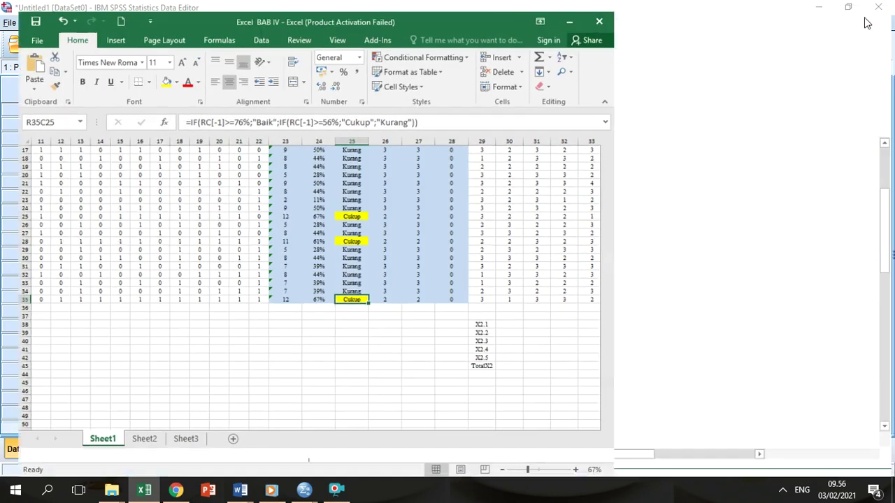
pyautogui.moveTo(889, 235); pyautogui.dragTo(886, 183)
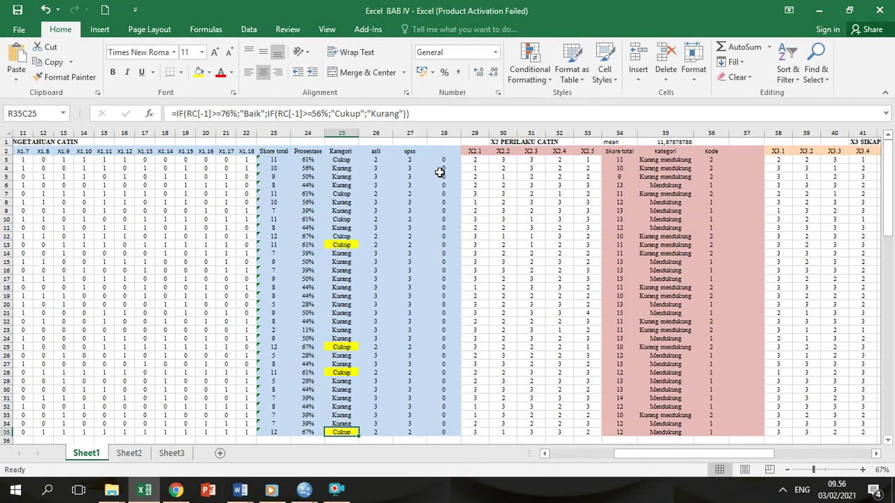
pyautogui.moveTo(409, 132); pyautogui.dragTo(440, 133)
pyautogui.rightClick(439, 135)
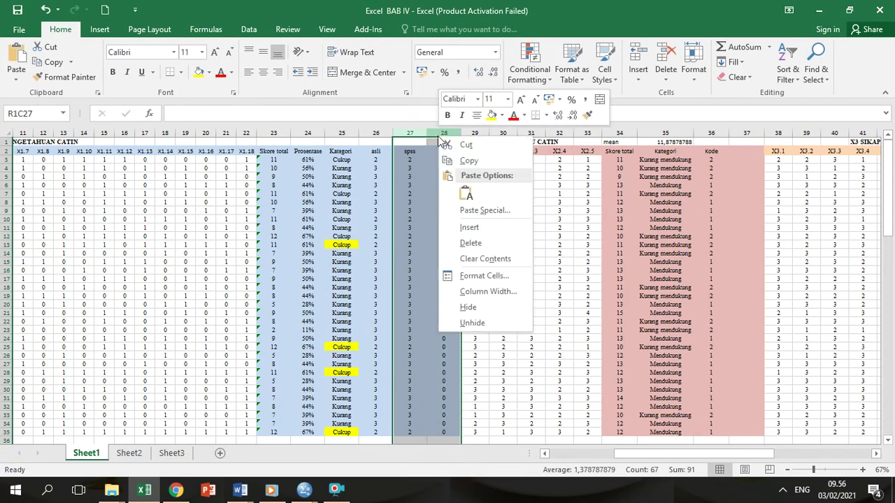
pyautogui.click(471, 242)
pyautogui.click(623, 203)
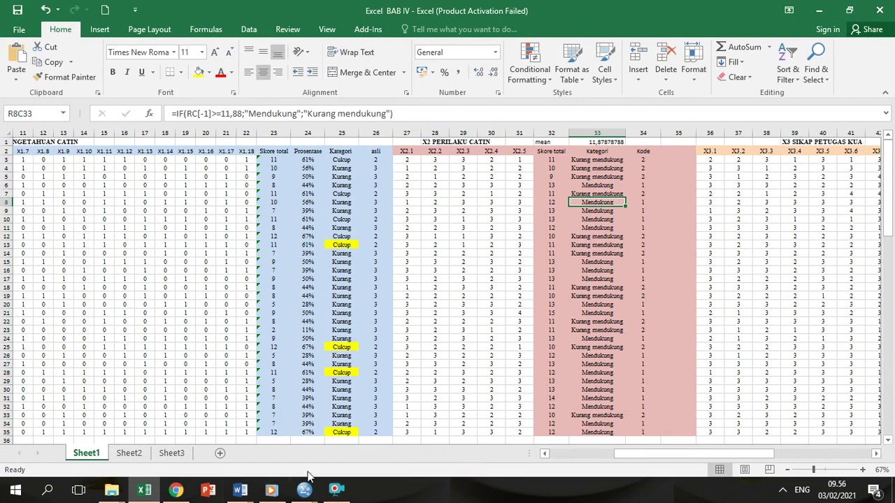
# Step: Switch to the SPSS Data Editor and copy the perilaku values of cases 1 to 33
pyautogui.moveTo(304, 489)
pyautogui.click(247, 439)
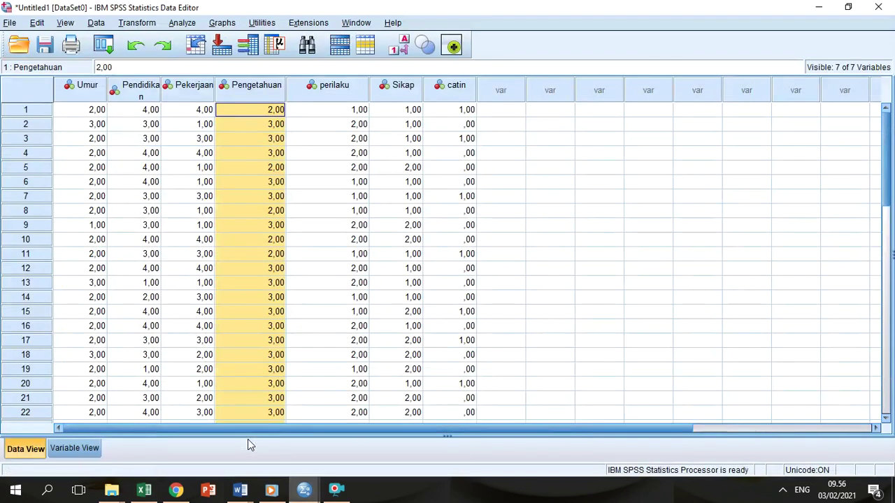
pyautogui.click(327, 114)
pyautogui.hotkey('shift', 'Down')
pyautogui.hotkey('shift', 'Down')
pyautogui.hotkey('shift', 'Down')
pyautogui.hotkey('shift', 'Down')
pyautogui.hotkey('shift', 'Down')
pyautogui.hotkey('shift', 'Down')
pyautogui.hotkey('shift', 'Down')
pyautogui.hotkey('shift', 'Down')
pyautogui.hotkey('shift', 'Down')
pyautogui.hotkey('shift', 'Down')
pyautogui.hotkey('shift', 'Down')
pyautogui.hotkey('shift', 'Down')
pyautogui.hotkey('shift', 'Down')
pyautogui.hotkey('shift', 'Down')
pyautogui.hotkey('shift', 'Down')
pyautogui.hotkey('shift', 'Down')
pyautogui.hotkey('shift', 'Down')
pyautogui.hotkey('shift', 'Down')
pyautogui.hotkey('shift', 'Down')
pyautogui.hotkey('shift', 'Down')
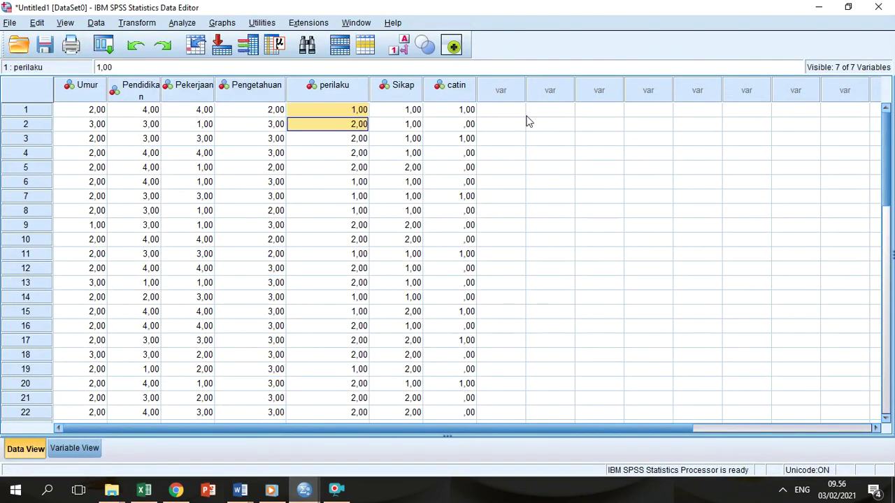
pyautogui.hotkey('shift', 'Down')
pyautogui.hotkey('shift', 'Down')
pyautogui.hotkey('shift', 'Down')
pyautogui.hotkey('shift', 'Down')
pyautogui.hotkey('shift', 'Down')
pyautogui.hotkey('shift', 'Down')
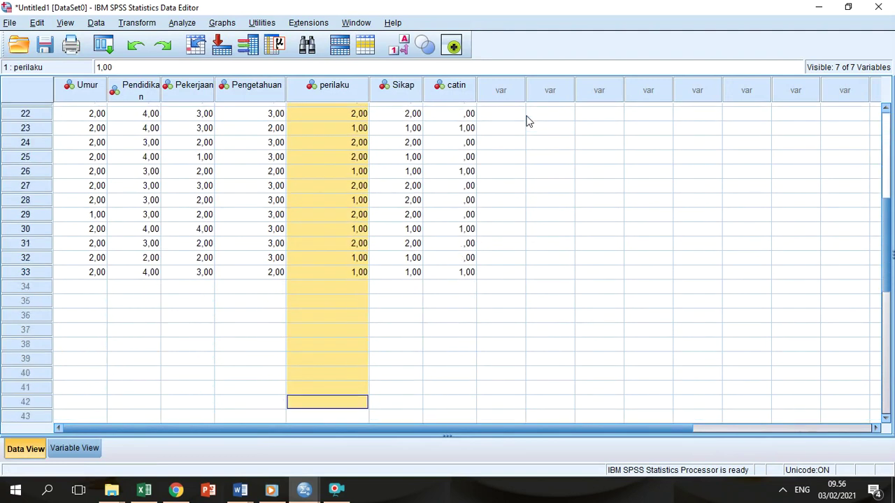
pyautogui.hotkey('shift', 'Up')
pyautogui.hotkey('shift', 'Up')
pyautogui.hotkey('shift', 'Up')
pyautogui.hotkey('shift', 'Up')
pyautogui.hotkey('shift', 'Up')
pyautogui.hotkey('shift', 'Up')
pyautogui.hotkey('shift', 'Up')
pyautogui.hotkey('shift', 'Up')
pyautogui.hotkey('shift', 'Up')
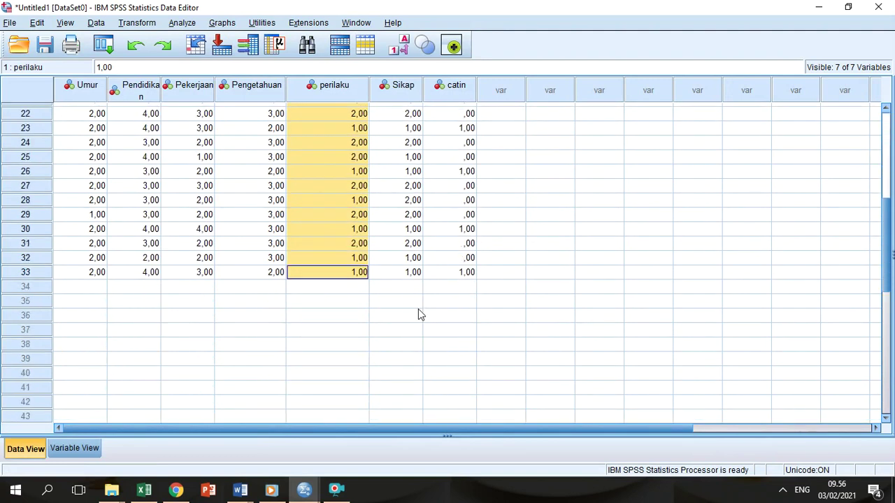
# Step: Switch to Excel, paste the perilaku codes into column 35 from row 3, and insert an empty column after them
pyautogui.click(144, 489)
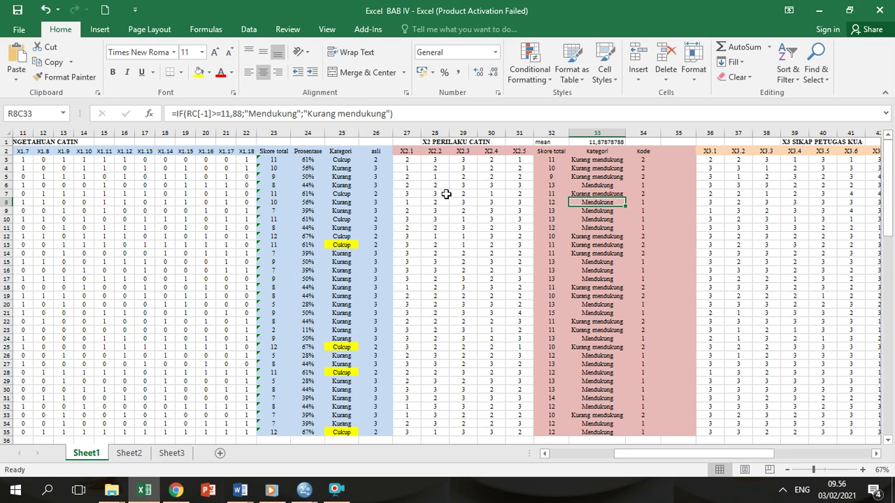
pyautogui.click(676, 159)
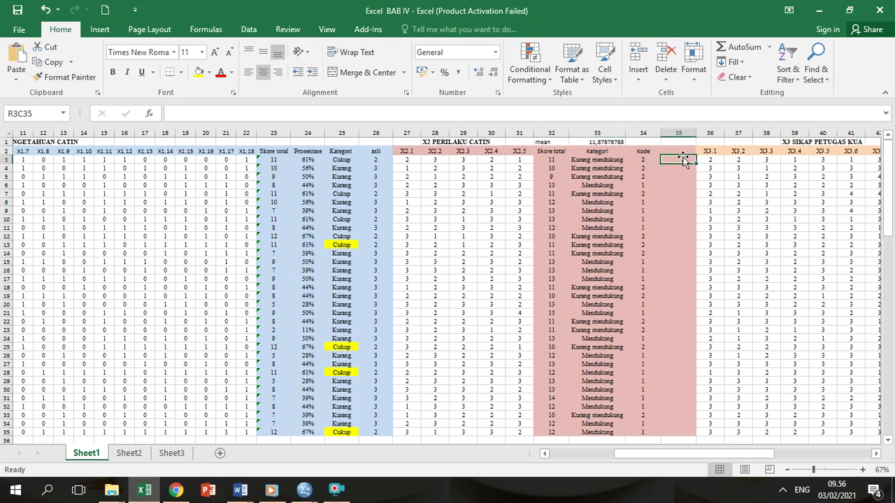
pyautogui.hotkey('ctrl', 'v')
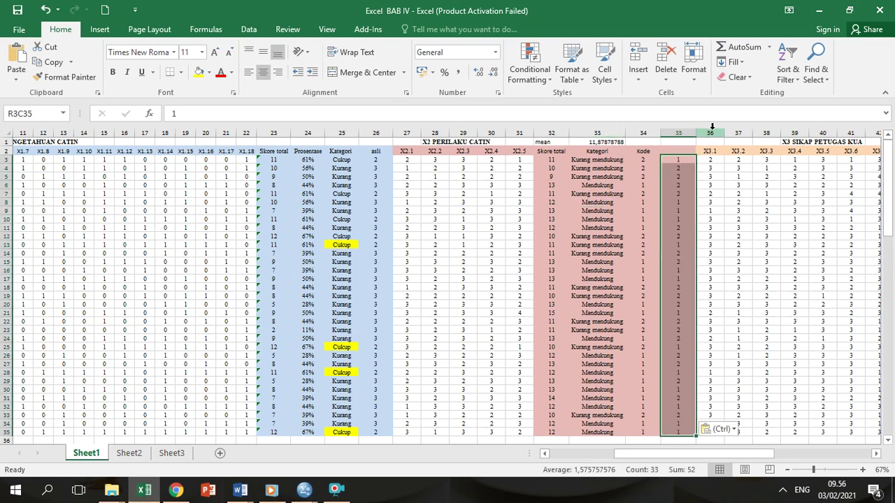
pyautogui.rightClick(712, 133)
pyautogui.click(744, 221)
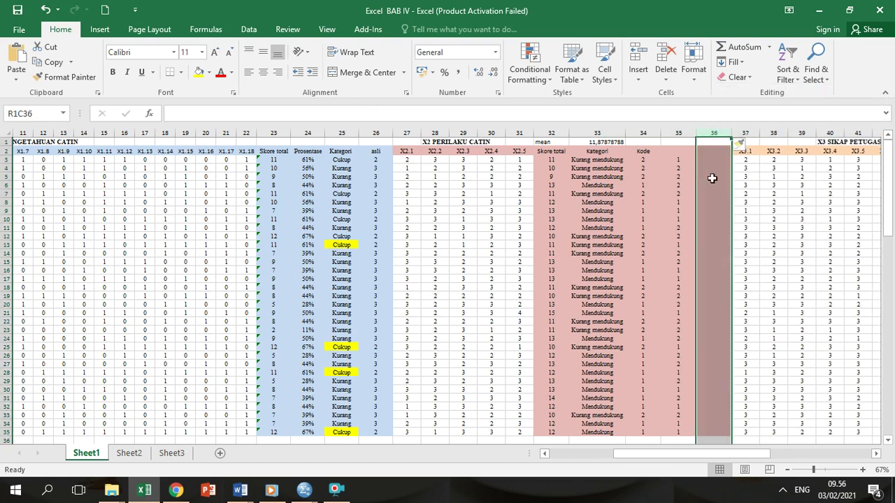
# Step: Subtract the pasted SPSS code from the Kode value in row 3 of column 36 and fill the formula down to row 35
pyautogui.click(702, 159)
pyautogui.write('=')
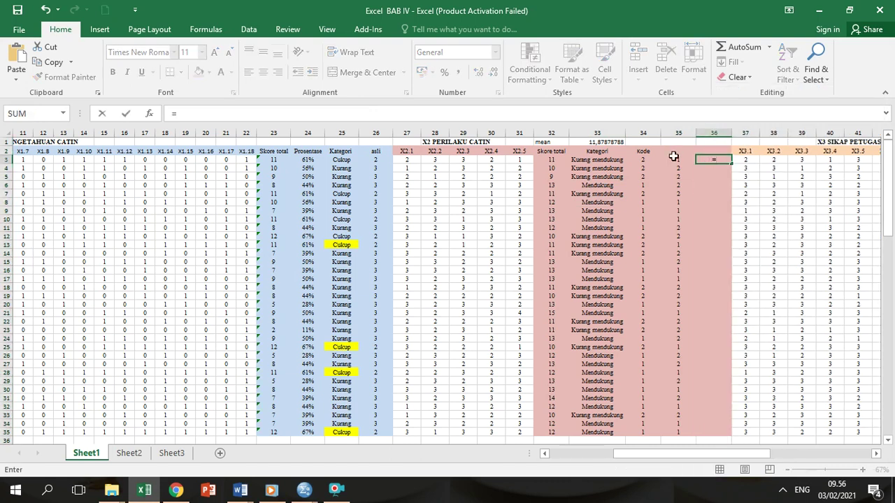
pyautogui.click(648, 160)
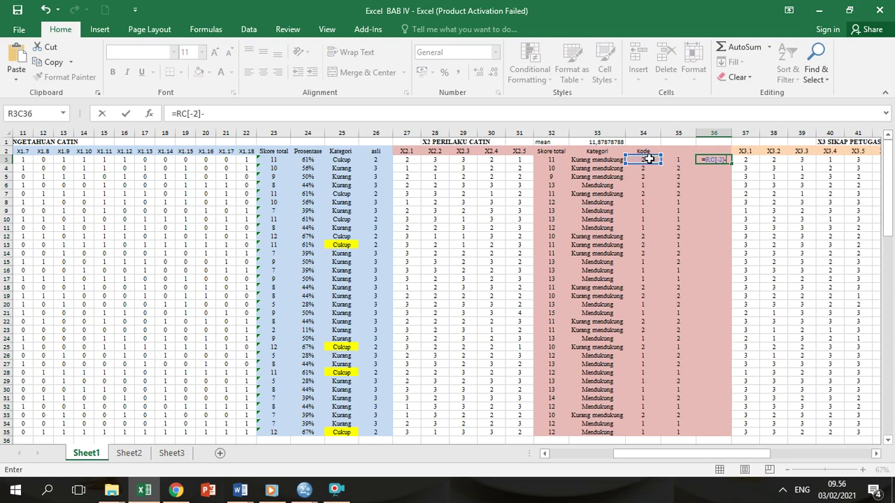
pyautogui.write('-')
pyautogui.click(673, 159)
pyautogui.press('Return')
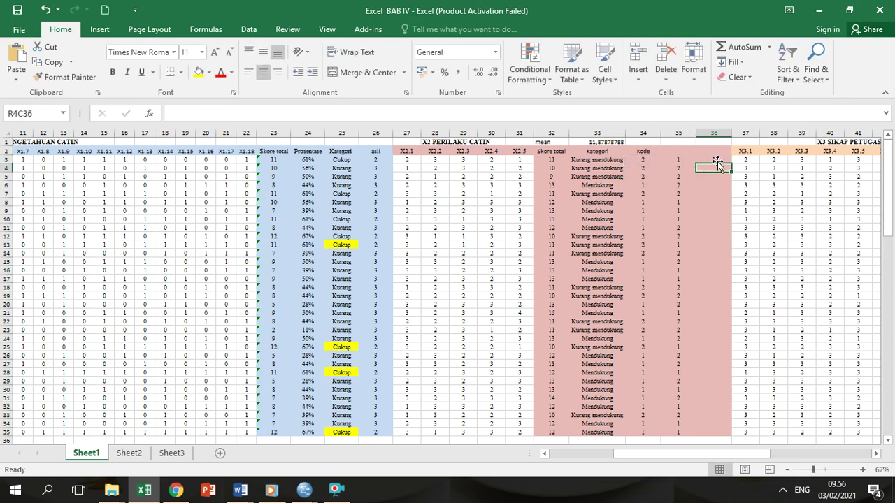
pyautogui.click(723, 159)
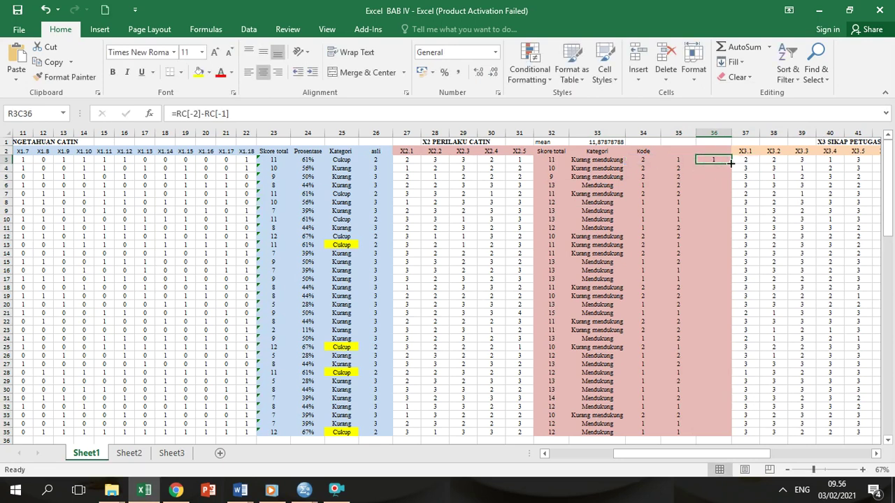
pyautogui.doubleClick(730, 163)
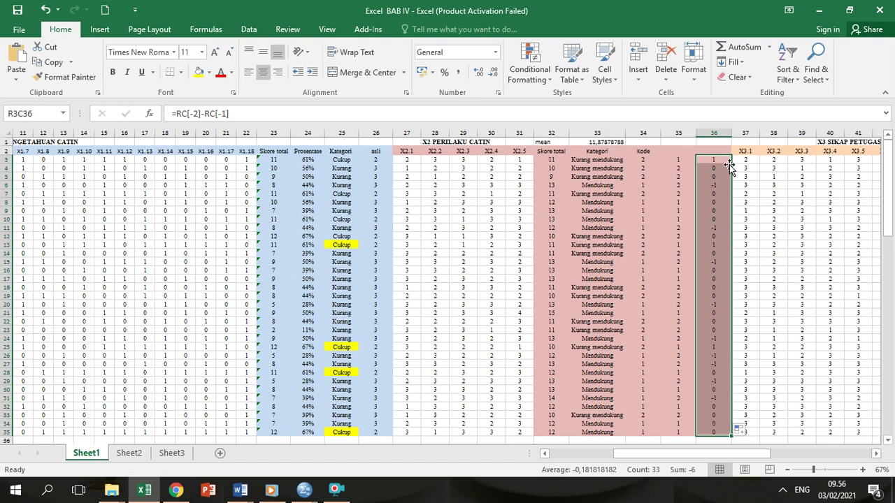
# Step: Set the X2.1 answer in row 3 to 3 and highlight that row's perilaku Kategori cell in yellow
pyautogui.click(721, 161)
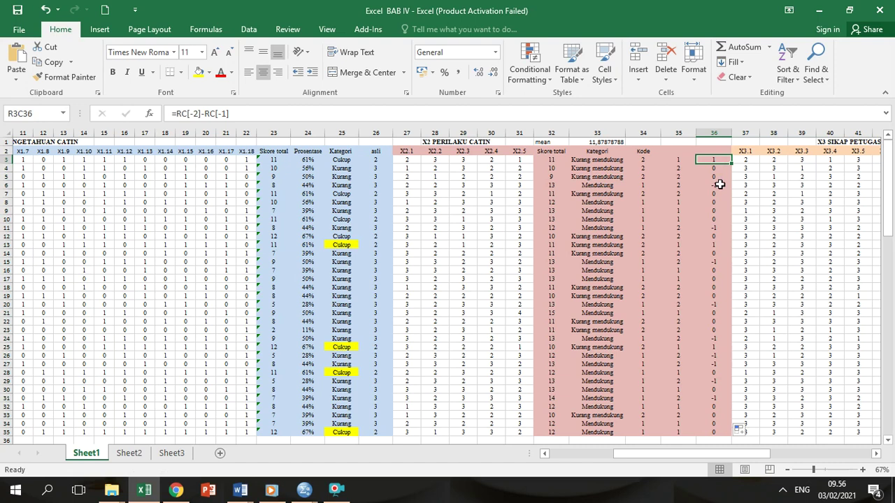
pyautogui.press('Left')
pyautogui.press('Left')
pyautogui.press('Left')
pyautogui.press('Right')
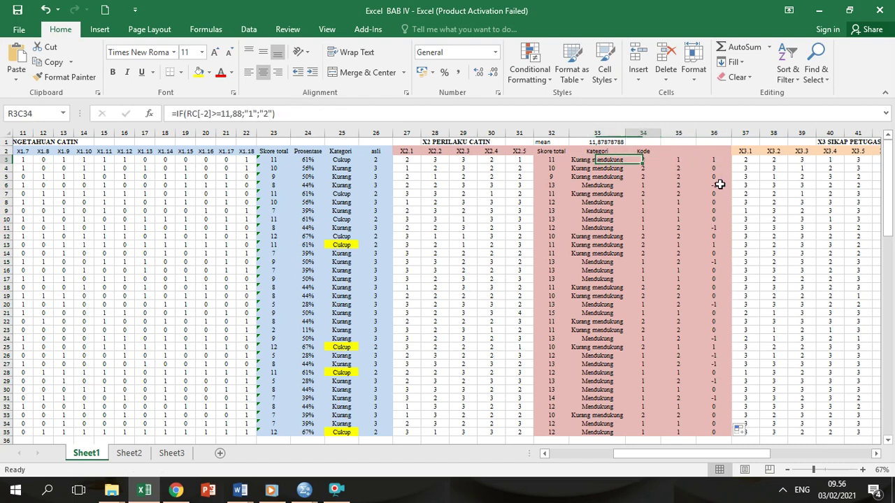
pyautogui.press('Right')
pyautogui.press('Left')
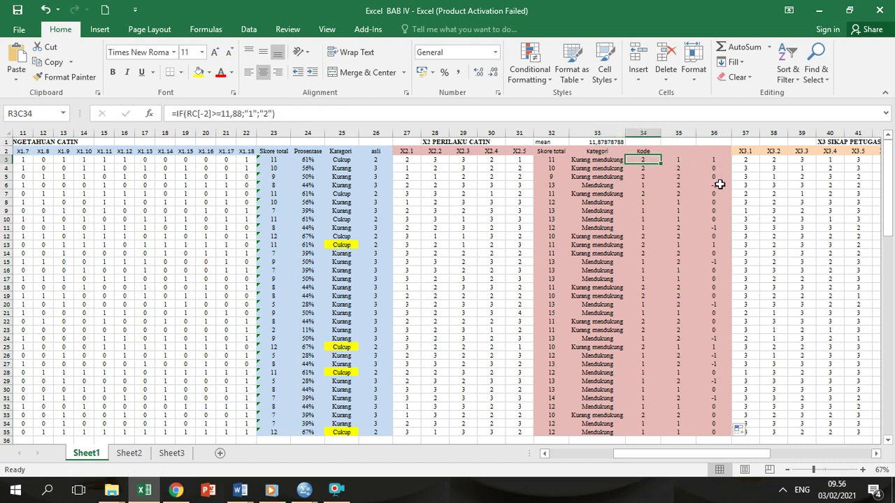
pyautogui.press('Right')
pyautogui.press('Left')
pyautogui.press('Left')
pyautogui.press('Left')
pyautogui.press('Left')
pyautogui.press('Left')
pyautogui.press('Left')
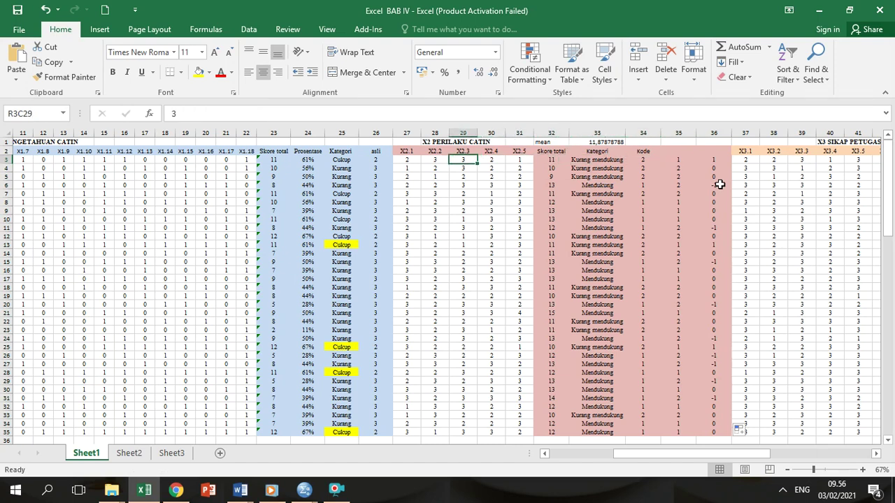
pyautogui.press('Left')
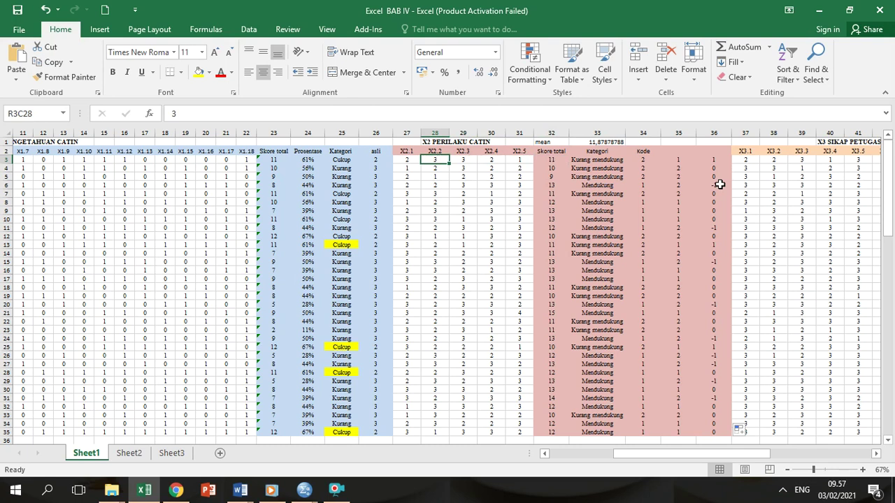
pyautogui.press('Left')
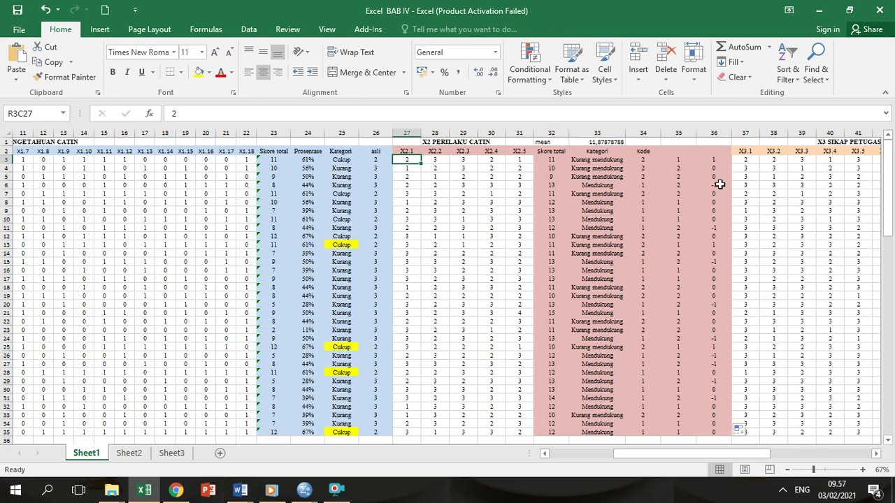
pyautogui.write('3')
pyautogui.press('Right')
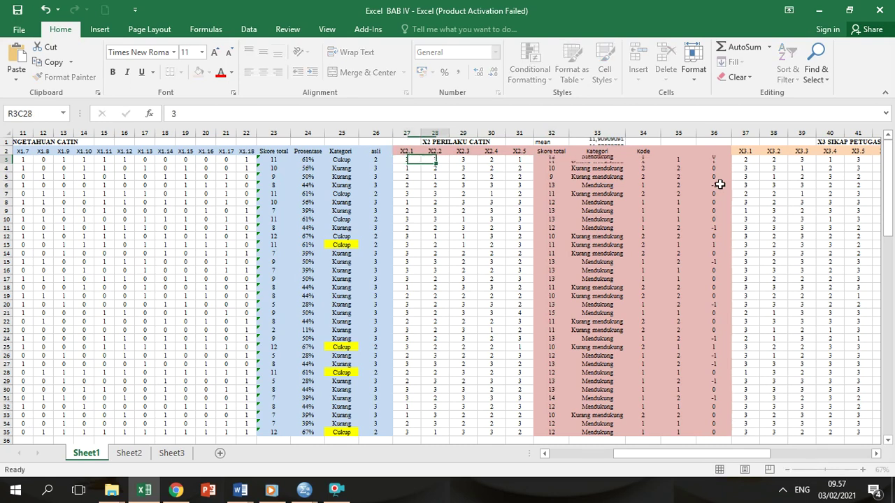
pyautogui.press('Down')
pyautogui.press('Down')
pyautogui.click(616, 161)
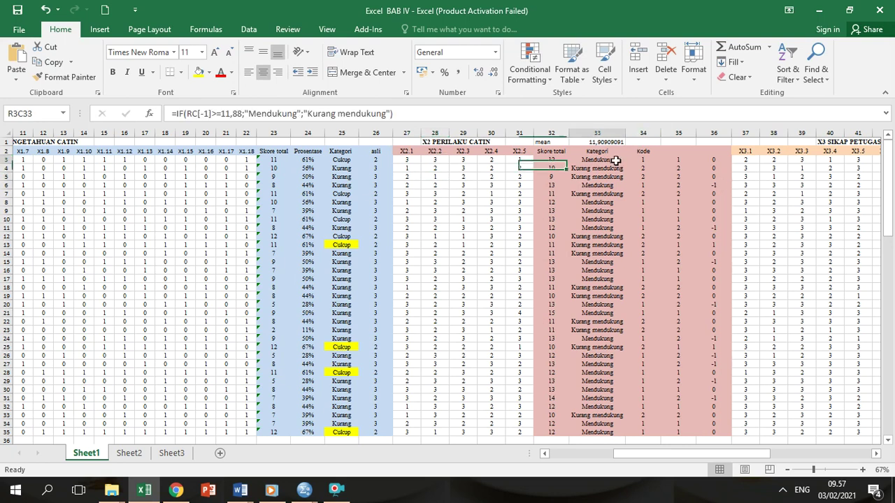
pyautogui.click(199, 72)
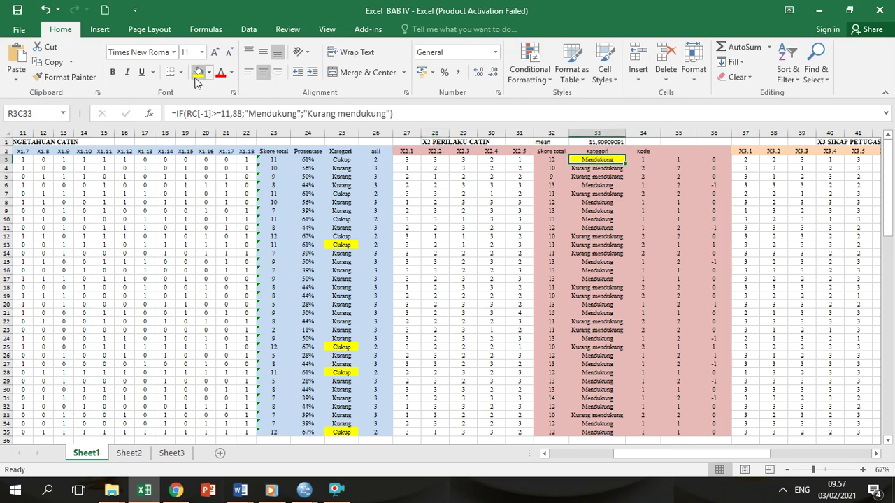
# Step: Set the X2.3 and X2.4 answers in row 6 to 2 and highlight that row's perilaku Kategori cell in yellow
pyautogui.click(715, 187)
pyautogui.press('Left')
pyautogui.press('Left')
pyautogui.press('Left')
pyautogui.press('Left')
pyautogui.press('Left')
pyautogui.press('Left')
pyautogui.write('2')
pyautogui.press('Left')
pyautogui.write('2')
pyautogui.press('Left')
pyautogui.press('Right')
pyautogui.press('Right')
pyautogui.press('Right')
pyautogui.press('Right')
pyautogui.press('Right')
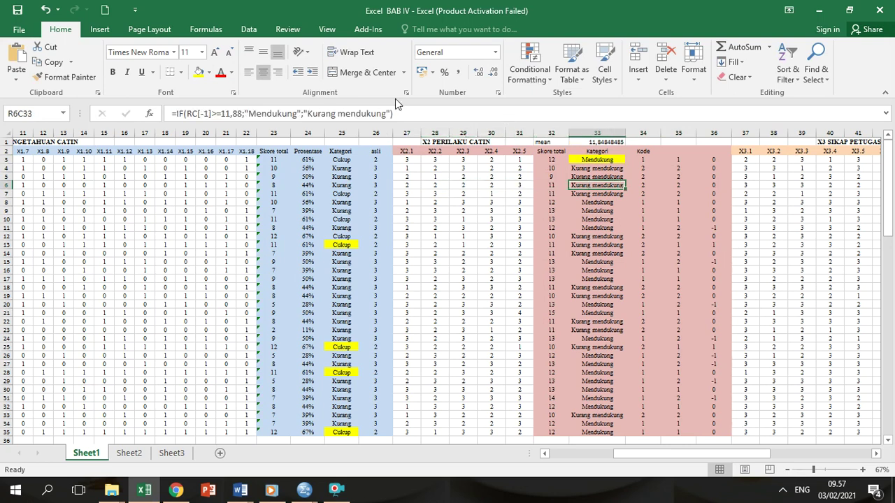
pyautogui.click(198, 73)
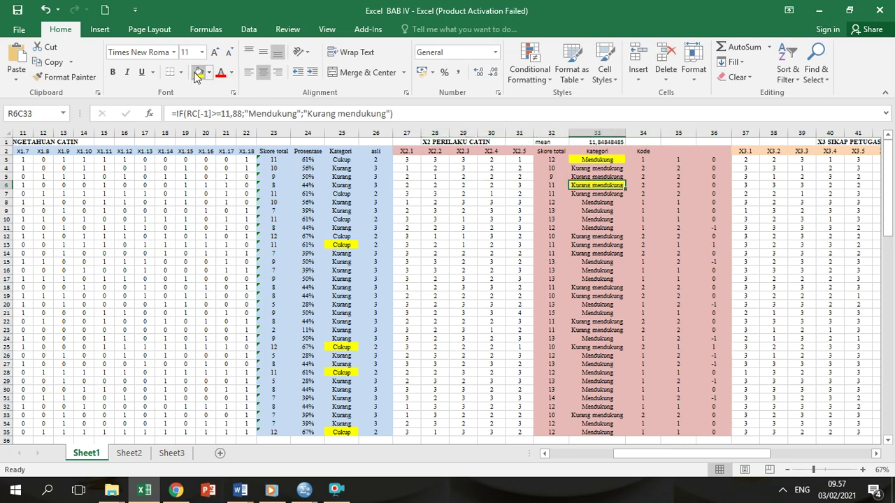
pyautogui.click(618, 225)
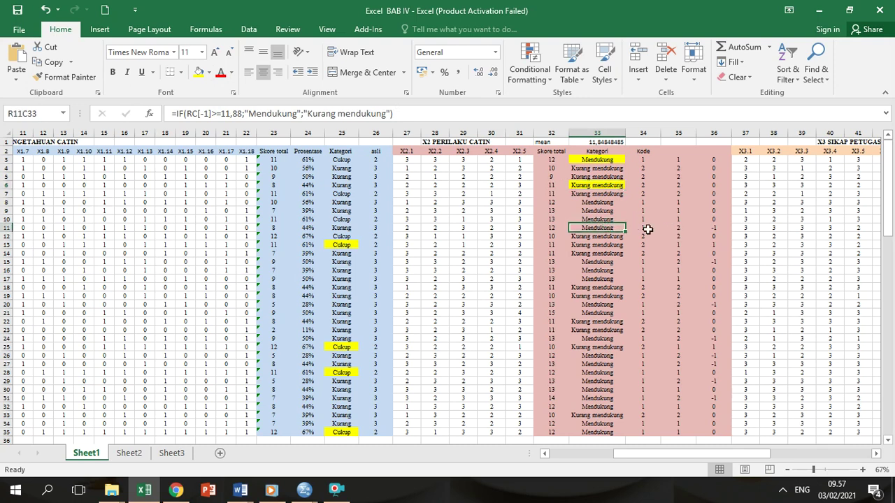
pyautogui.write('2')
pyautogui.hotkey('ctrl', 'z')
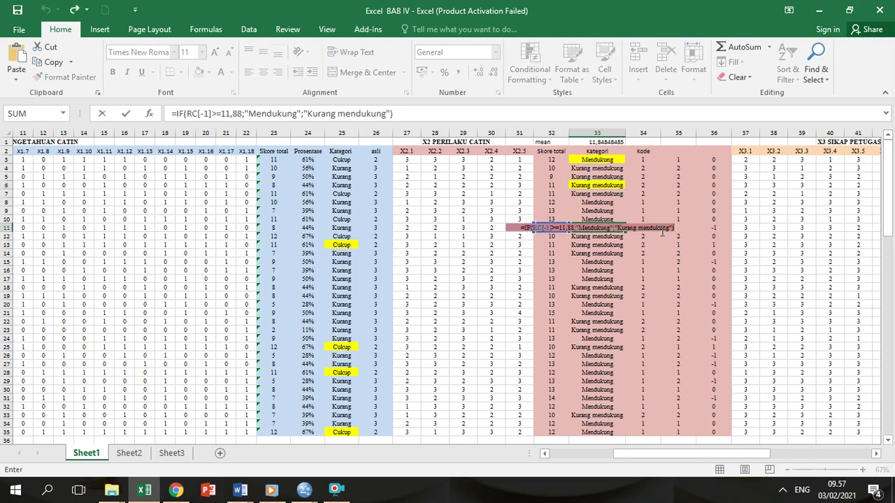
pyautogui.press('Return')
pyautogui.press('Up')
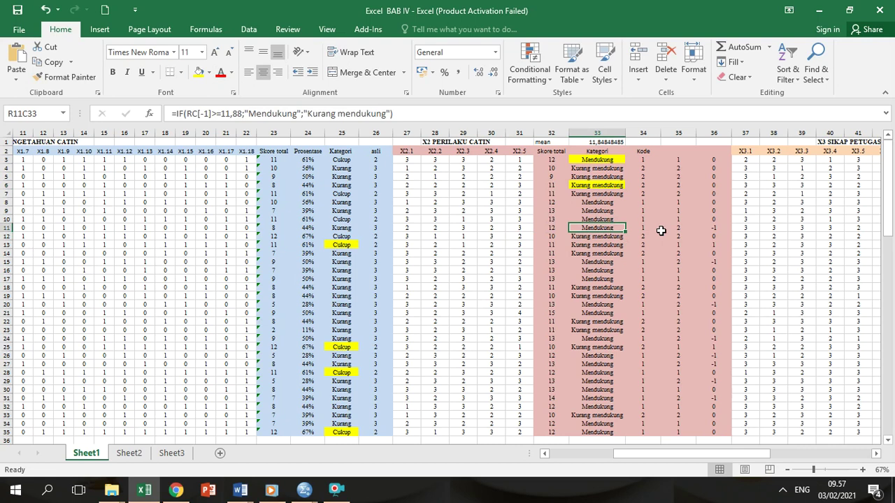
# Step: Highlight the perilaku Kategori cell in row 11 in yellow and set that row's X2.3 answer to 2
pyautogui.click(204, 74)
pyautogui.press('Left')
pyautogui.press('Left')
pyautogui.press('Left')
pyautogui.press('Left')
pyautogui.press('Left')
pyautogui.press('Right')
pyautogui.write('2')
pyautogui.press('Right')
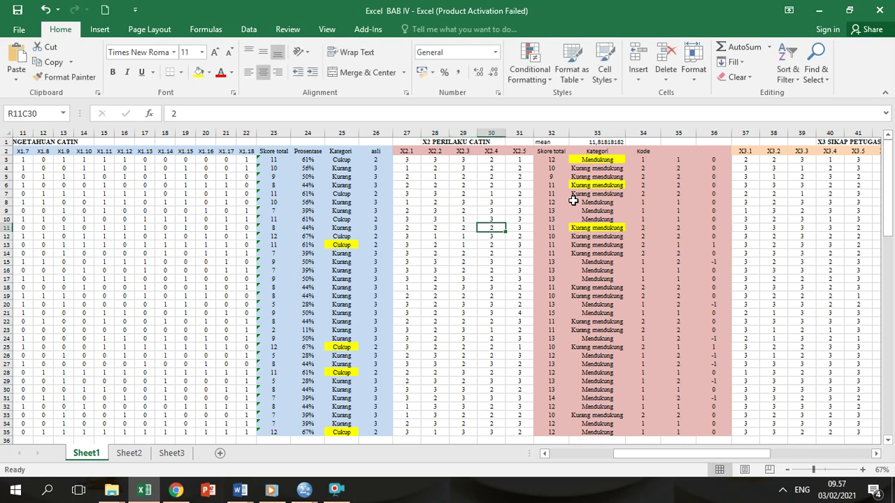
# Step: Highlight the perilaku Kategori cell in row 15 in yellow and set that row's X2.2 answer to 1
pyautogui.press('Right')
pyautogui.press('Down')
pyautogui.press('Down')
pyautogui.press('Down')
pyautogui.press('Down')
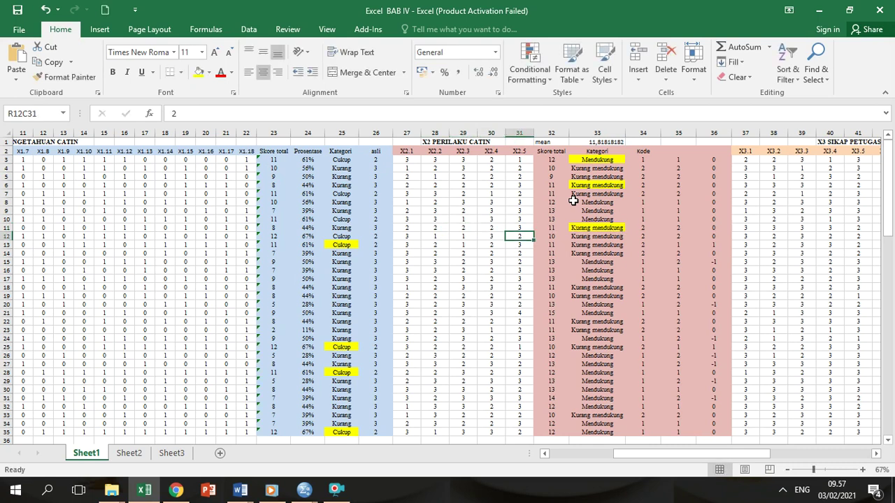
pyautogui.press('Right')
pyautogui.press('Right')
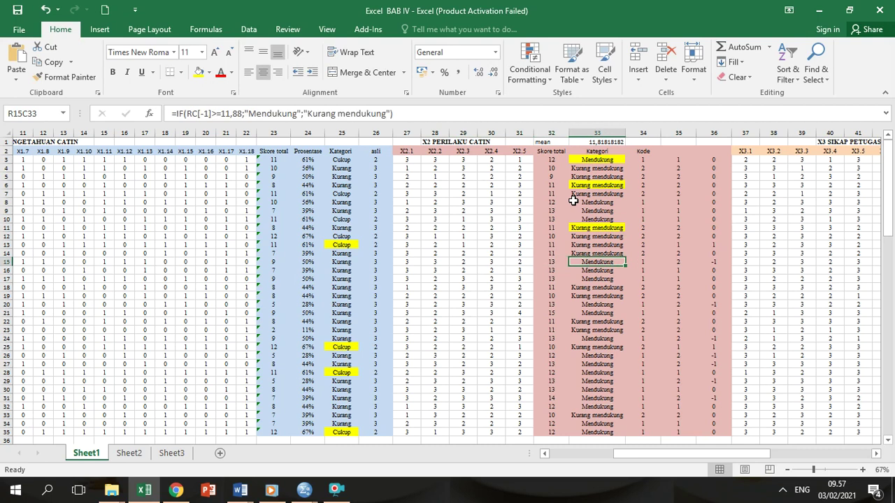
pyautogui.click(197, 72)
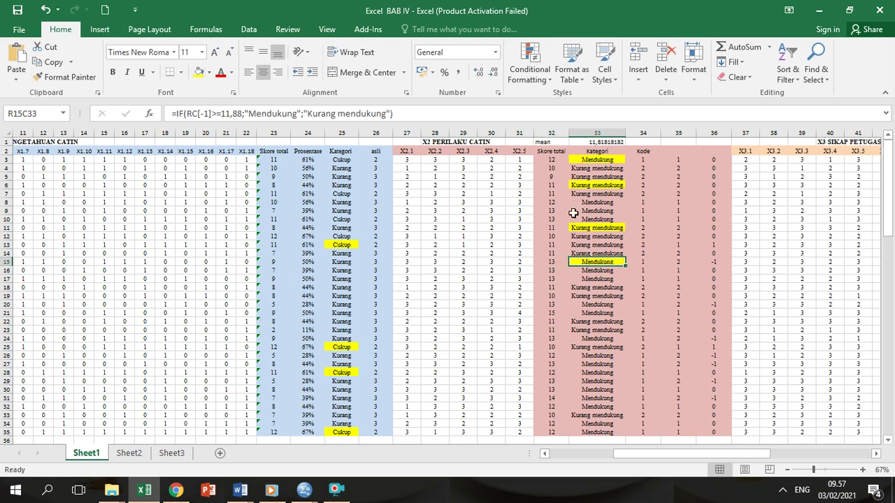
pyautogui.press('Left')
pyautogui.press('Left')
pyautogui.press('Left')
pyautogui.press('Left')
pyautogui.press('Left')
pyautogui.write('1')
pyautogui.press('Right')
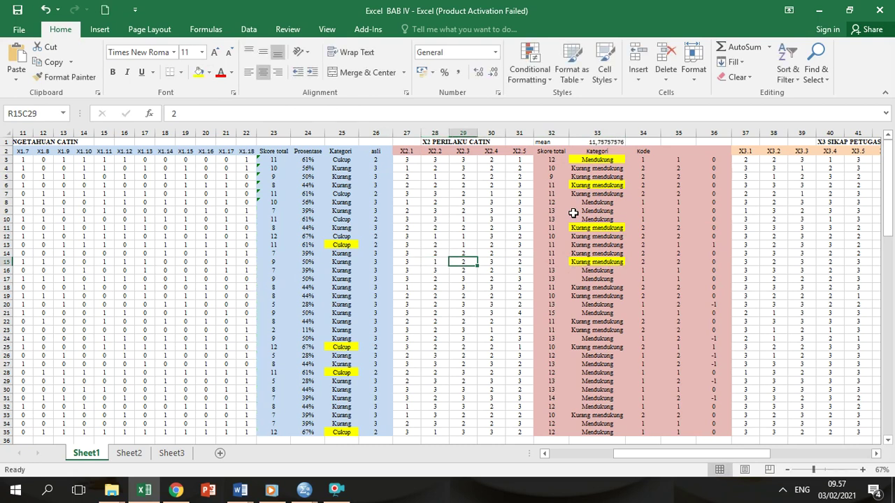
# Step: Highlight the perilaku Kategori cell in row 20 in yellow and set that row's X2.4 answer to 1
pyautogui.press('Right')
pyautogui.press('Down')
pyautogui.press('Down')
pyautogui.press('Down')
pyautogui.press('Down')
pyautogui.press('Down')
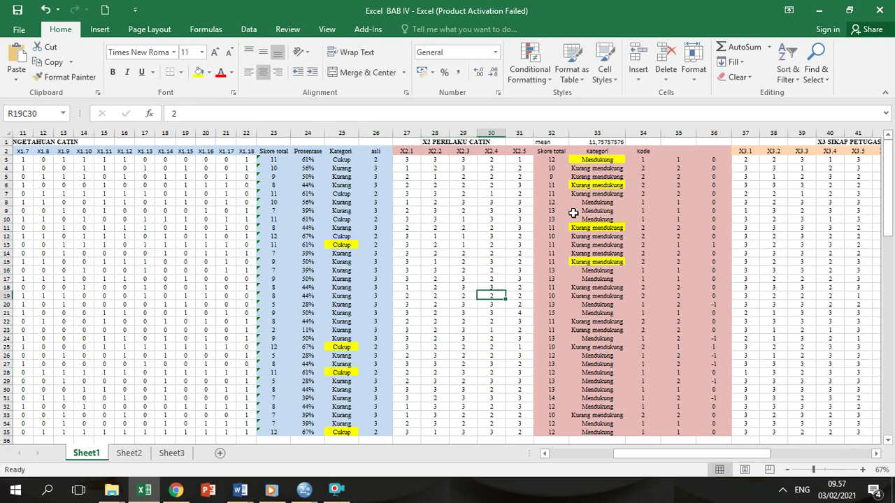
pyautogui.press('Right')
pyautogui.press('Right')
pyautogui.press('Right')
pyautogui.press('Right')
pyautogui.press('Right')
pyautogui.press('Right')
pyautogui.press('Left')
pyautogui.press('Left')
pyautogui.press('Left')
pyautogui.press('Left')
pyautogui.press('Right')
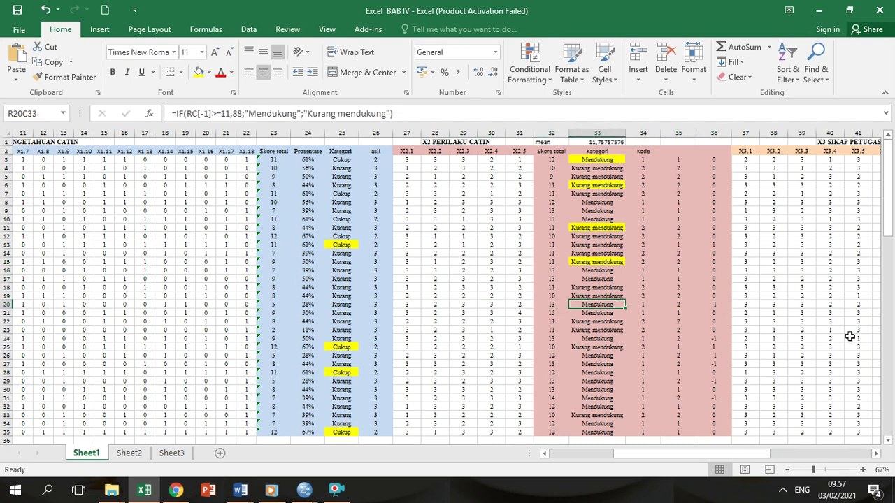
pyautogui.click(198, 72)
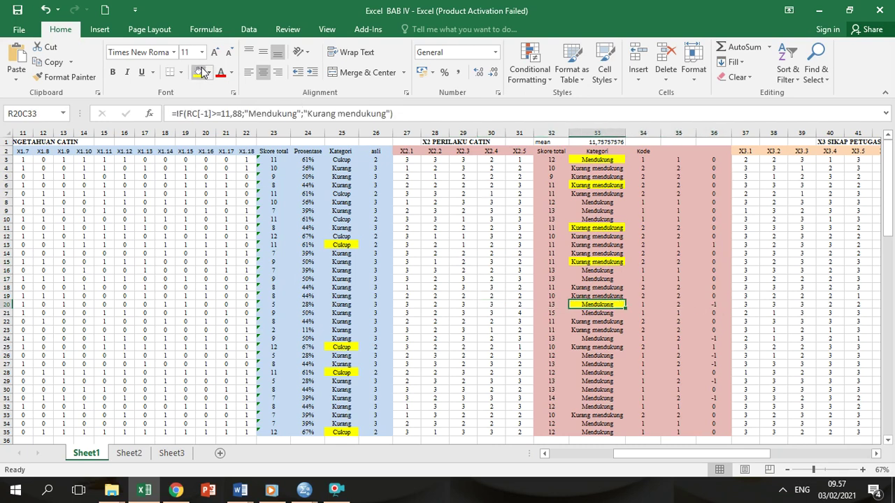
pyautogui.press('Left')
pyautogui.press('Left')
pyautogui.press('Left')
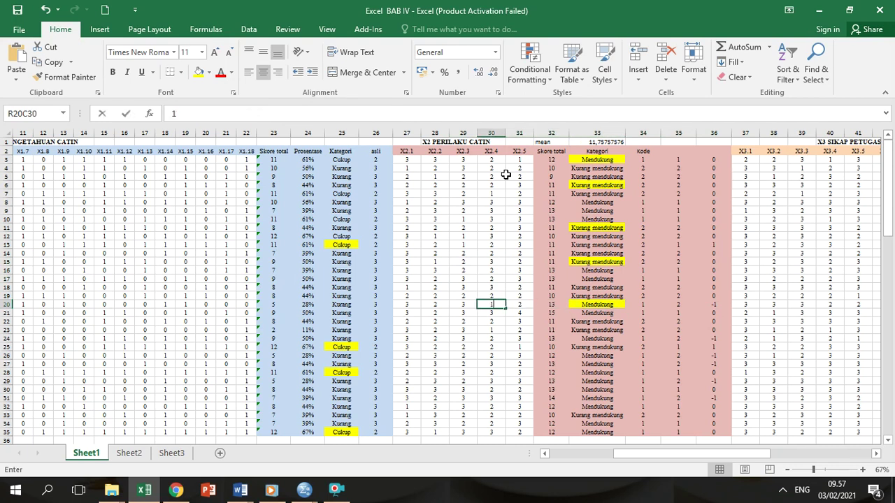
pyautogui.write('1')
pyautogui.press('Left')
# Step: Set the X2.3 answer in row 24 to 1 and highlight that row's perilaku Kategori cell in yellow
pyautogui.press('Down')
pyautogui.press('Down')
pyautogui.press('Down')
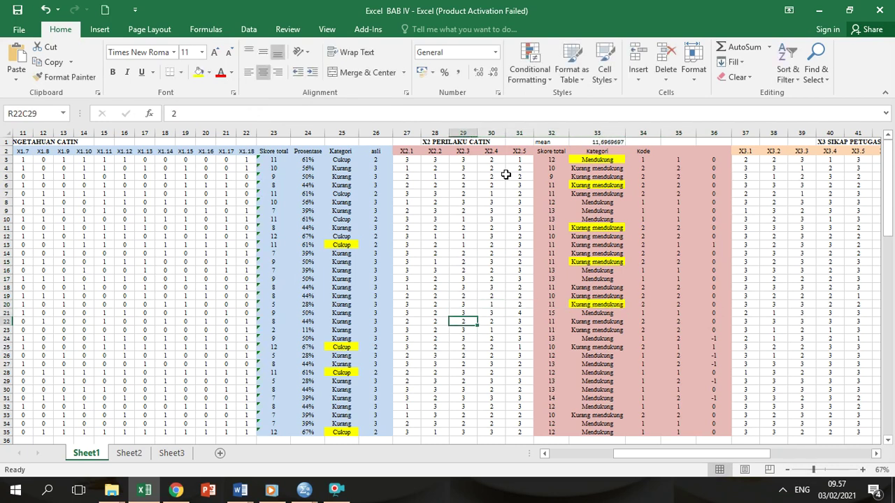
pyautogui.press('Down')
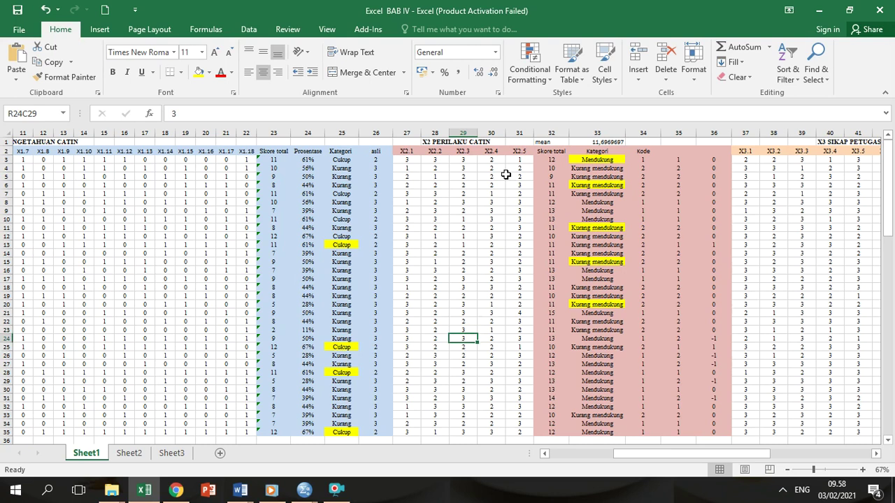
pyautogui.click(199, 72)
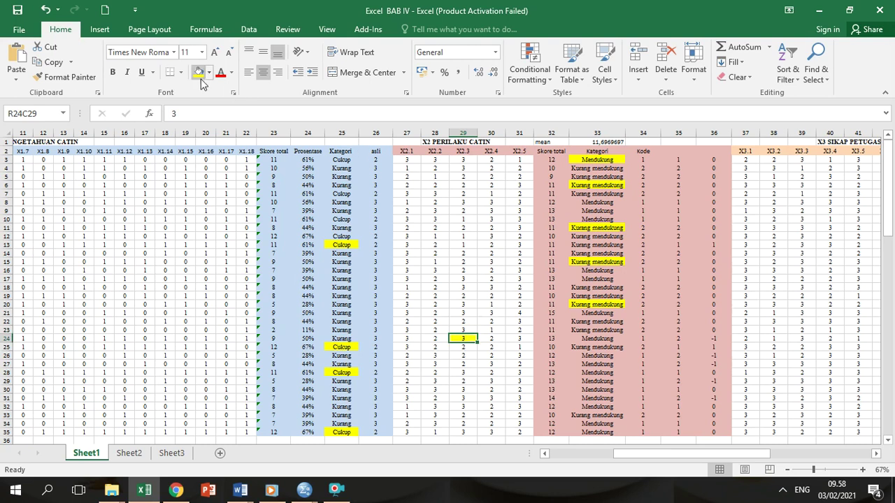
pyautogui.hotkey('ctrl', 'z')
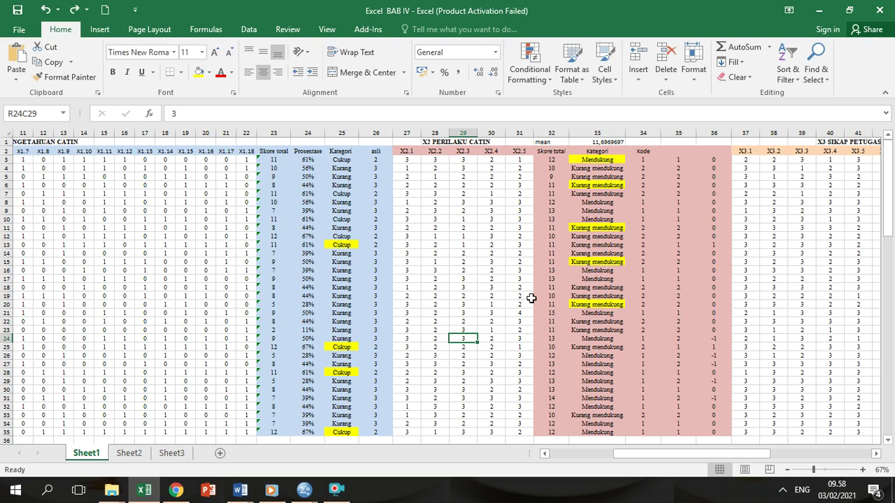
pyautogui.write('1')
pyautogui.press('Tab')
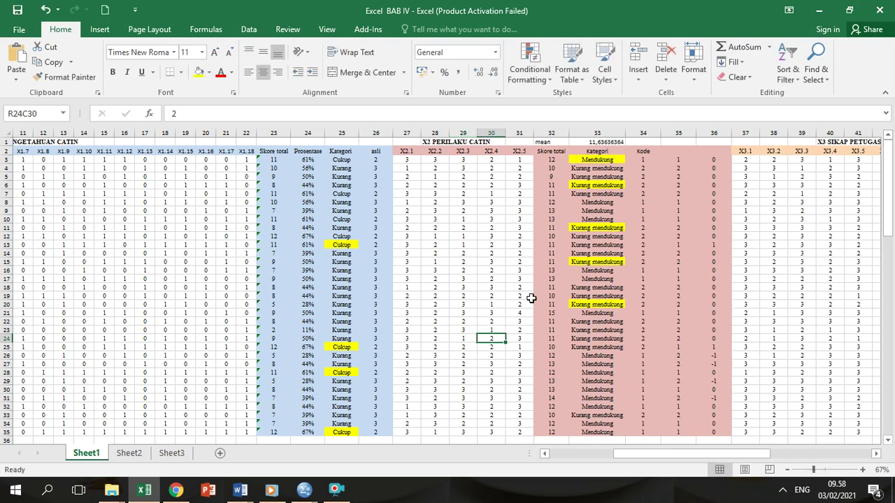
pyautogui.press('Tab')
pyautogui.press('Tab')
pyautogui.press('Tab')
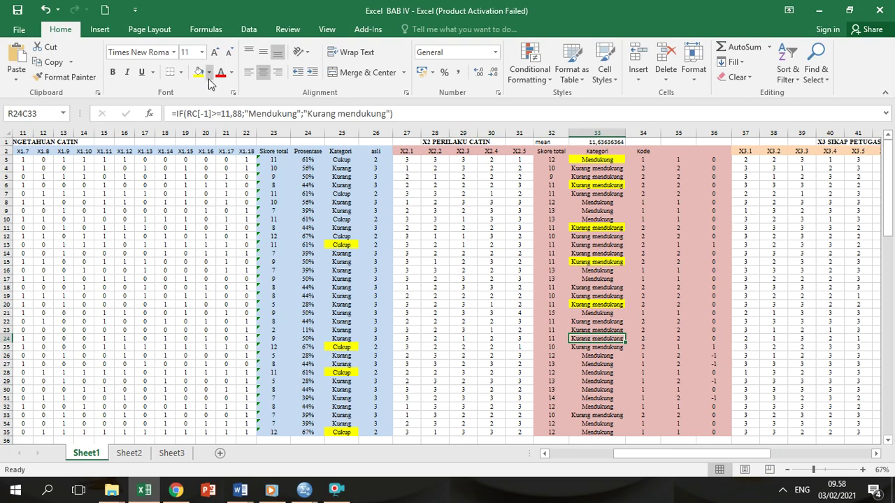
pyautogui.click(199, 72)
# Step: Examine the perilaku categories and code differences in the remaining rows 25 to 35
pyautogui.press('Down')
pyautogui.press('Down')
pyautogui.press('Down')
pyautogui.press('Down')
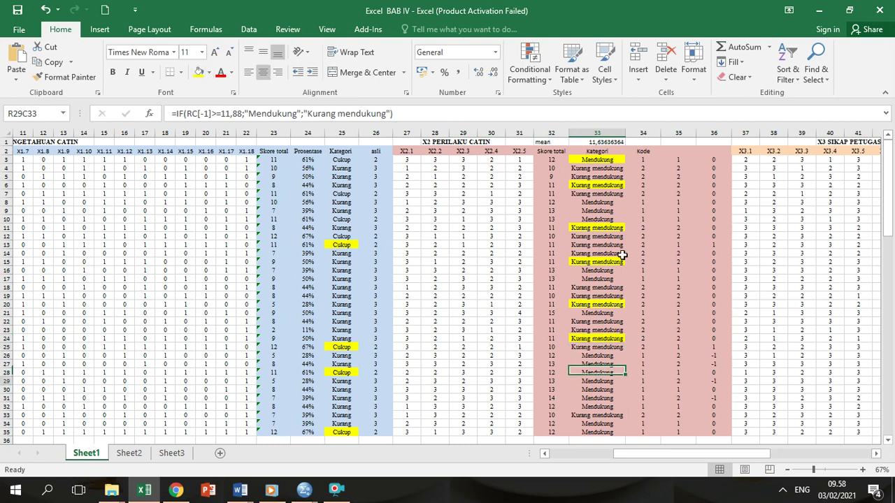
pyautogui.press('Down')
pyautogui.press('Down')
pyautogui.press('Down')
pyautogui.press('Down')
pyautogui.press('Down')
pyautogui.press('Down')
pyautogui.press('Down')
pyautogui.press('Down')
pyautogui.press('Down')
pyautogui.press('Down')
pyautogui.press('Down')
pyautogui.press('Up')
pyautogui.press('Up')
pyautogui.press('Up')
pyautogui.press('Up')
pyautogui.press('Up')
pyautogui.press('Up')
pyautogui.press('Up')
pyautogui.press('Up')
pyautogui.press('Up')
pyautogui.press('Up')
pyautogui.press('Up')
pyautogui.press('Up')
pyautogui.press('Up')
pyautogui.press('Up')
pyautogui.press('Up')
# Step: Set the X2.4 answer in row 25 to 3 and X2.5 to 2, and highlight that row's perilaku Kategori cell in yellow
pyautogui.press('Left')
pyautogui.press('Left')
pyautogui.press('Left')
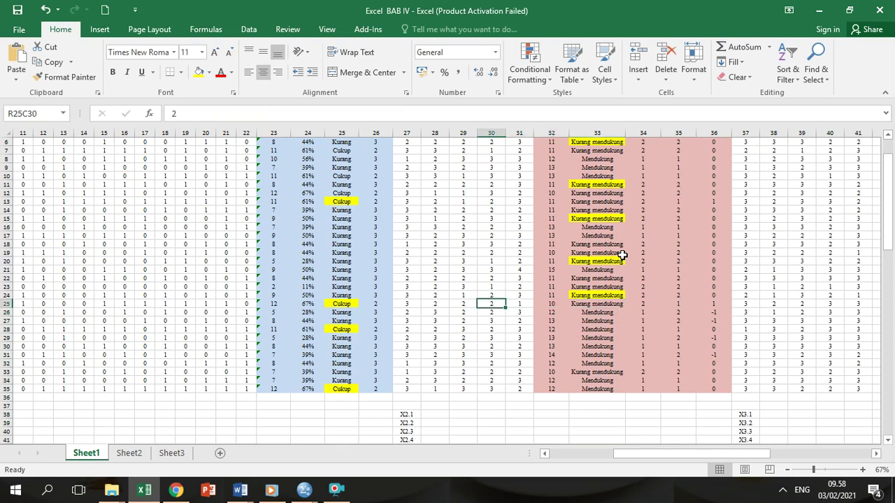
pyautogui.press('Right')
pyautogui.press('Right')
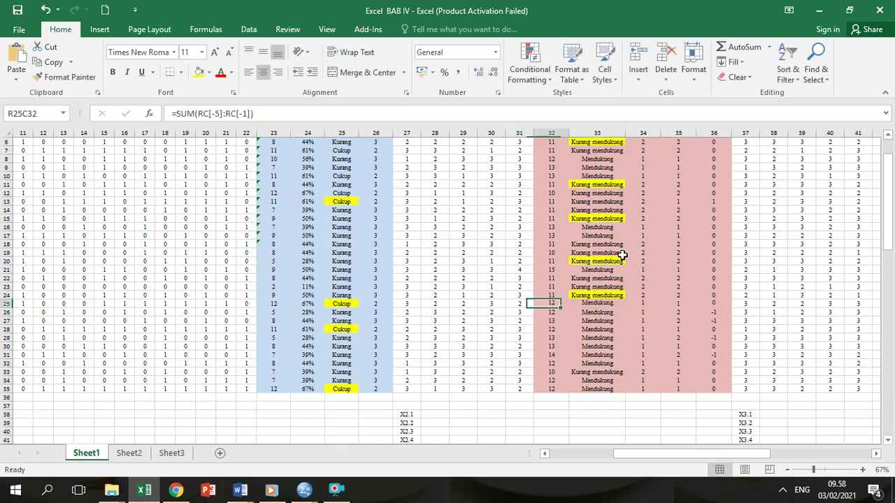
pyautogui.press('Left')
pyautogui.press('Left')
pyautogui.press('Right')
pyautogui.press('Right')
pyautogui.press('Right')
pyautogui.press('Right')
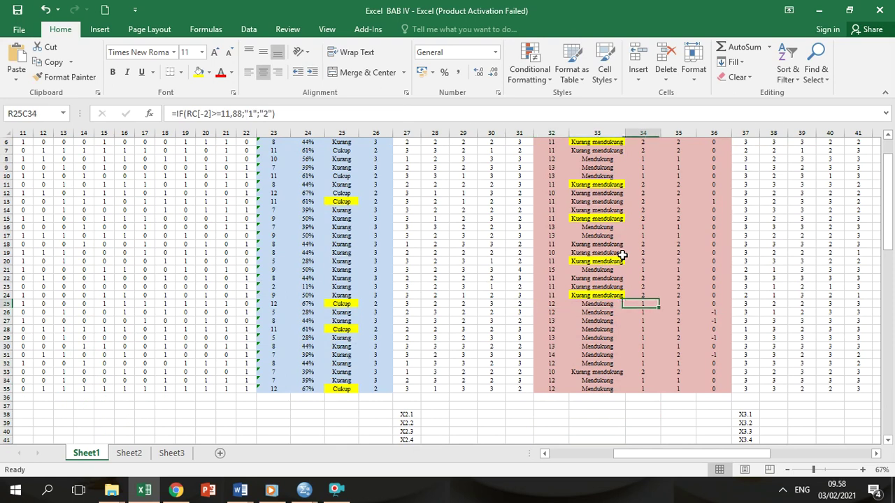
pyautogui.press('Left')
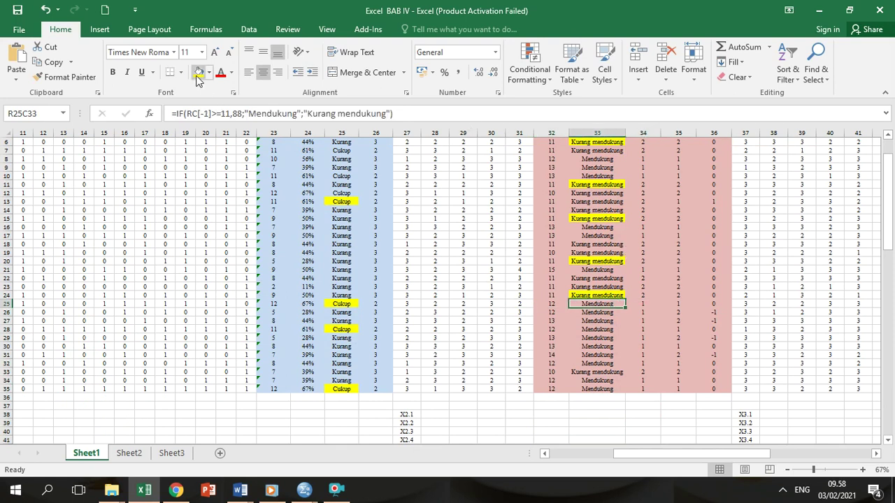
# Step: Set the X2.4 answer in row 26 to 1 and try 1 for that row's X2.3 answer
pyautogui.press('Down')
pyautogui.press('Left')
pyautogui.press('Left')
pyautogui.press('Left')
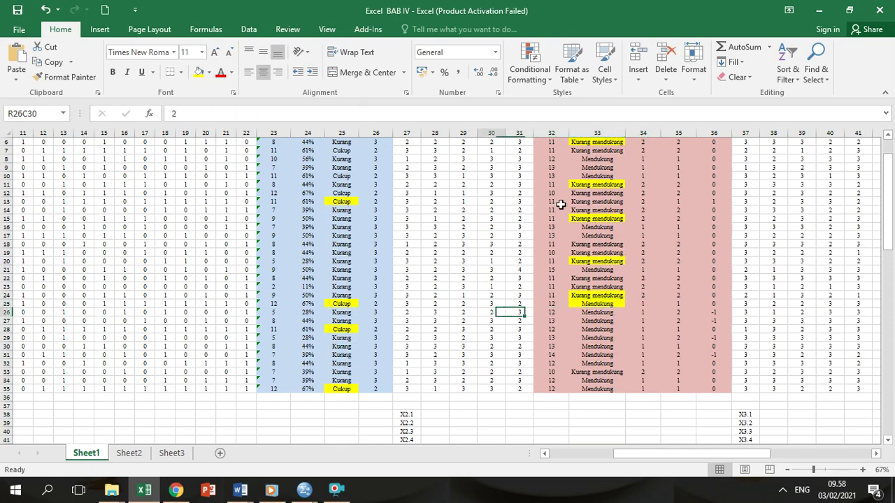
pyautogui.write('1')
pyautogui.press('Left')
pyautogui.write('1')
pyautogui.press('Left')
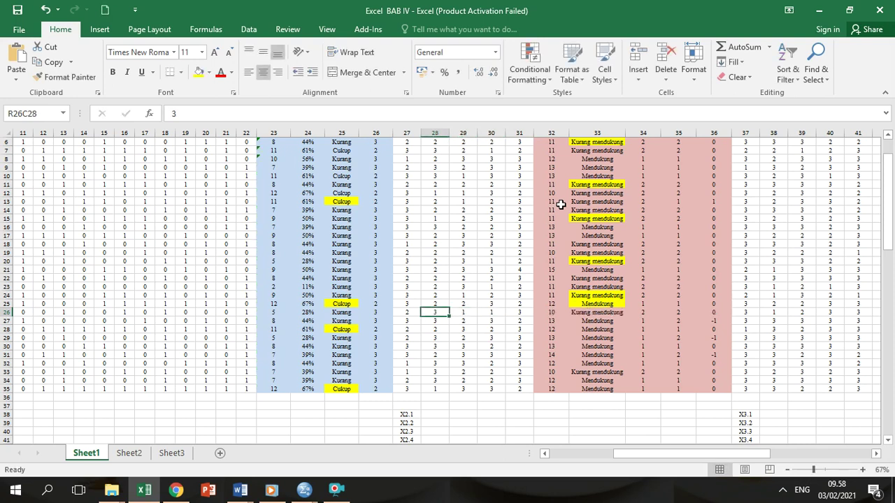
# Step: Undo the X2.3 change in row 26 and highlight that row's perilaku Kategori cell in yellow
pyautogui.press('Right')
pyautogui.press('Right')
pyautogui.press('Right')
pyautogui.press('Right')
pyautogui.press('Right')
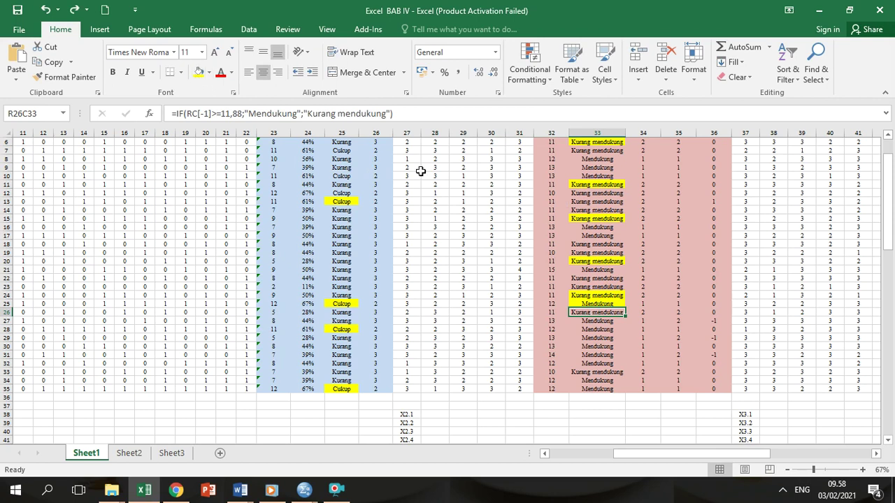
pyautogui.hotkey('ctrl', 'y')
# Step: Set the X2.5 and X2.4 answers in row 27 to 1 and highlight that row's perilaku Kategori cell in yellow
pyautogui.press('Down')
pyautogui.press('Down')
pyautogui.press('Up')
pyautogui.press('Left')
pyautogui.press('Left')
pyautogui.write('1')
pyautogui.press('Left')
pyautogui.write('1')
pyautogui.press('Left')
pyautogui.press('Right')
pyautogui.press('Right')
pyautogui.press('Right')
pyautogui.press('Right')
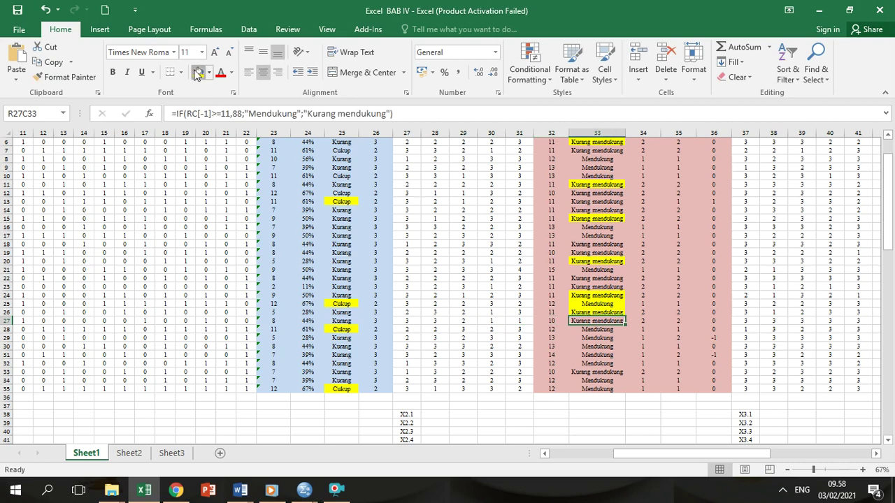
# Step: Set the X2.4 answer in row 29 to 2 and X2.3 to 1, and highlight that row's perilaku Kategori cell in yellow
pyautogui.press('Down')
pyautogui.press('Down')
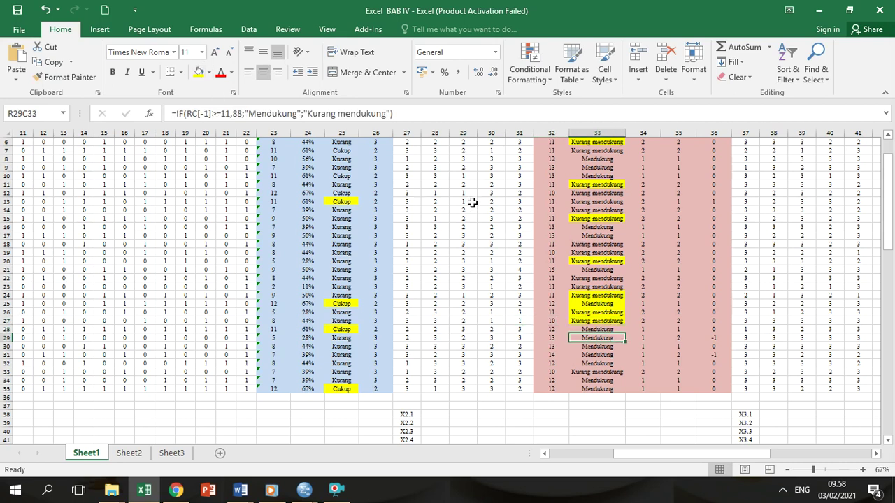
pyautogui.press('Left')
pyautogui.press('Left')
pyautogui.press('Left')
pyautogui.press('Left')
pyautogui.press('Left')
pyautogui.press('Left')
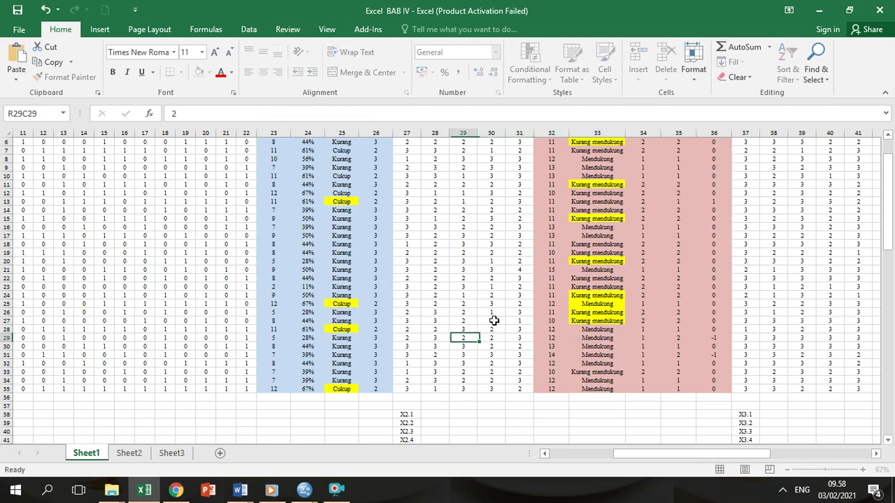
pyautogui.press('Right')
pyautogui.press('Right')
pyautogui.press('Right')
pyautogui.press('Right')
pyautogui.press('Right')
pyautogui.press('Right')
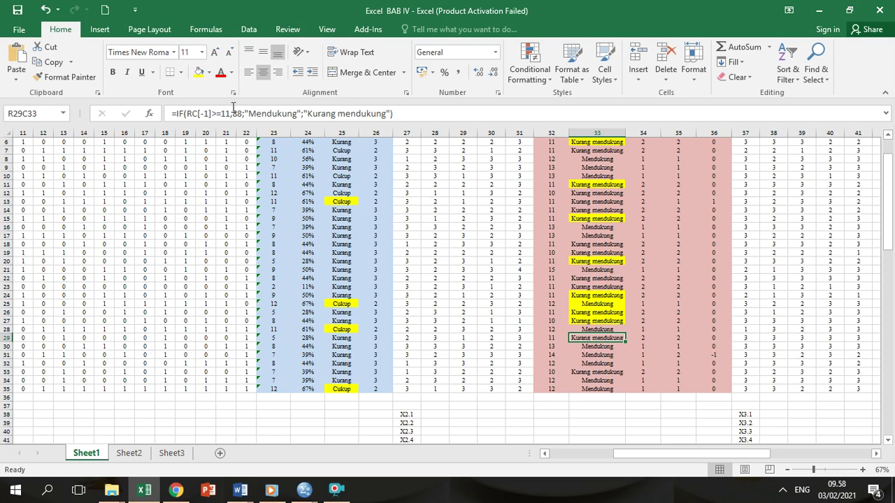
# Step: Set the X2.4 answer in row 31 to 2 and X2.3 to 1, and highlight that row's perilaku Kategori cell in yellow
pyautogui.press('Down')
pyautogui.press('Down')
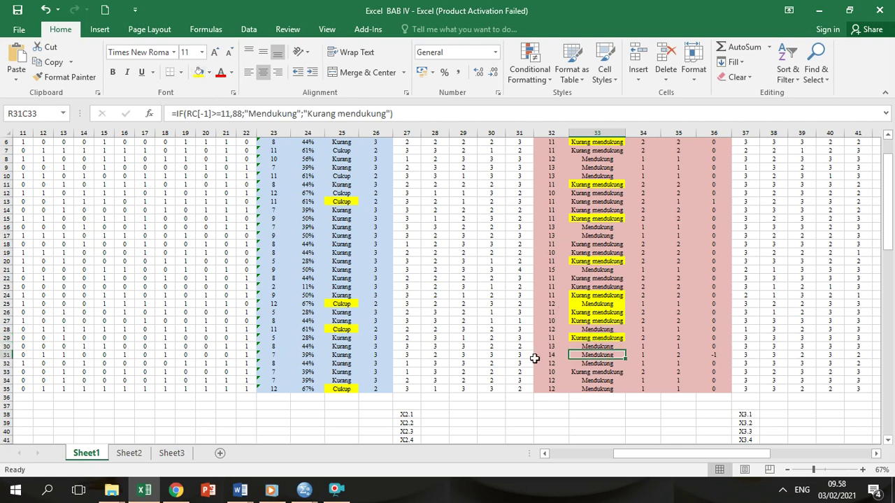
pyautogui.press('Left')
pyautogui.press('Left')
pyautogui.press('Left')
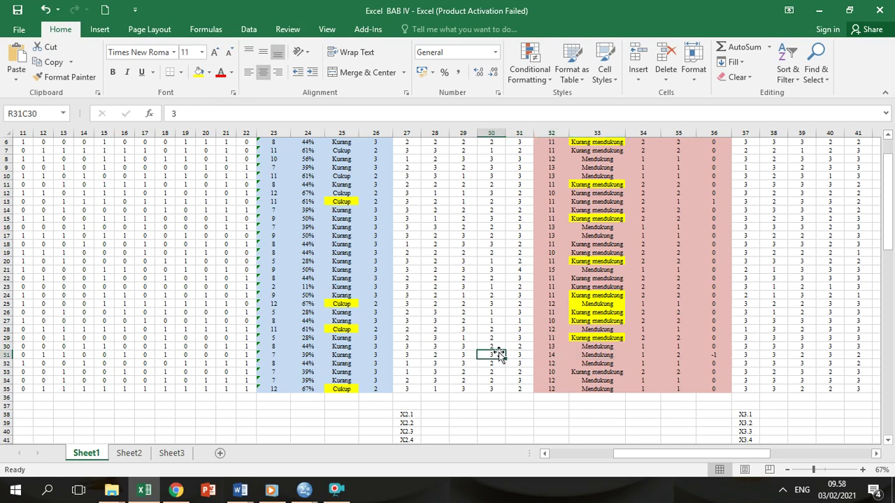
pyautogui.press('Left')
pyautogui.press('Left')
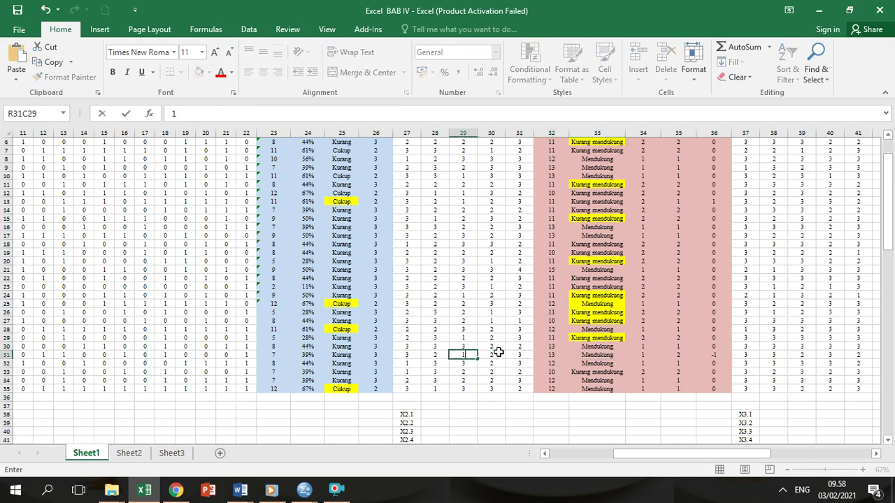
pyautogui.press('Right')
pyautogui.press('Right')
pyautogui.press('Right')
pyautogui.press('Right')
pyautogui.press('Right')
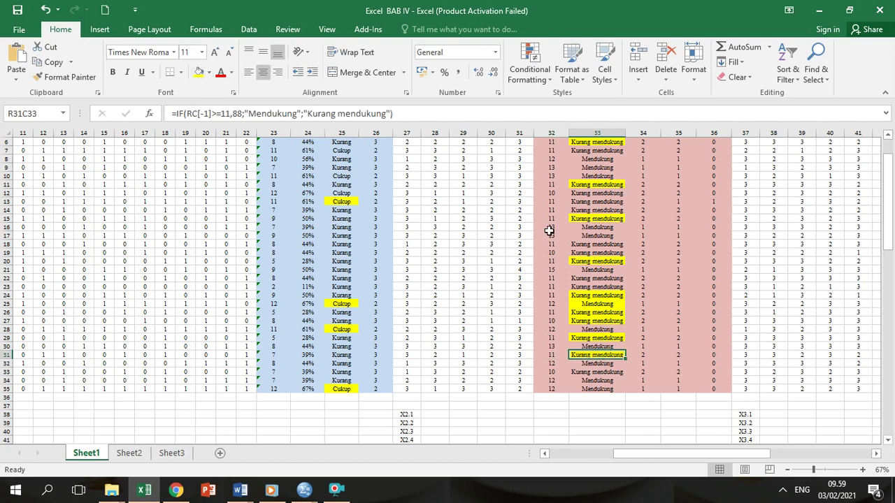
# Step: Set the X2.3 answer in row 13 to 3 and highlight that row's perilaku Kategori cell in yellow
pyautogui.click(714, 294)
pyautogui.click(716, 210)
pyautogui.press('Up')
pyautogui.press('Left')
pyautogui.press('Left')
pyautogui.press('Left')
pyautogui.press('Left')
pyautogui.press('Left')
pyautogui.press('Left')
pyautogui.press('Left')
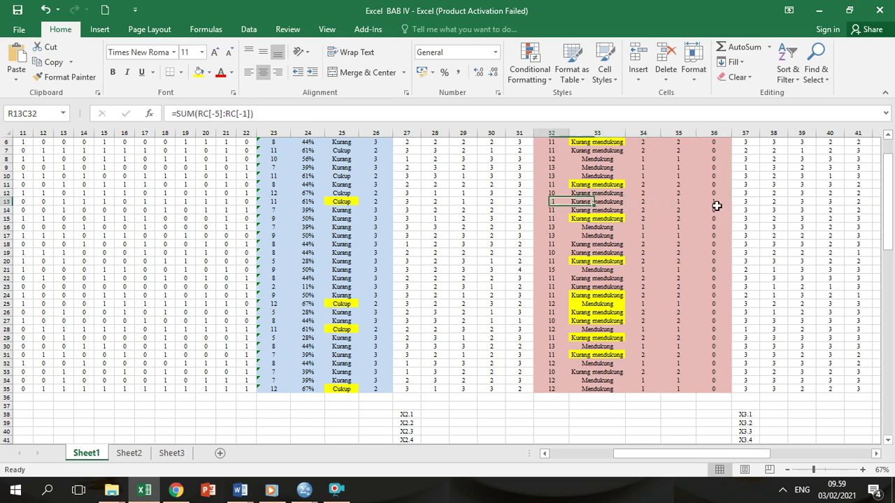
pyautogui.press('Right')
pyautogui.press('Right')
pyautogui.press('Right')
pyautogui.press('Right')
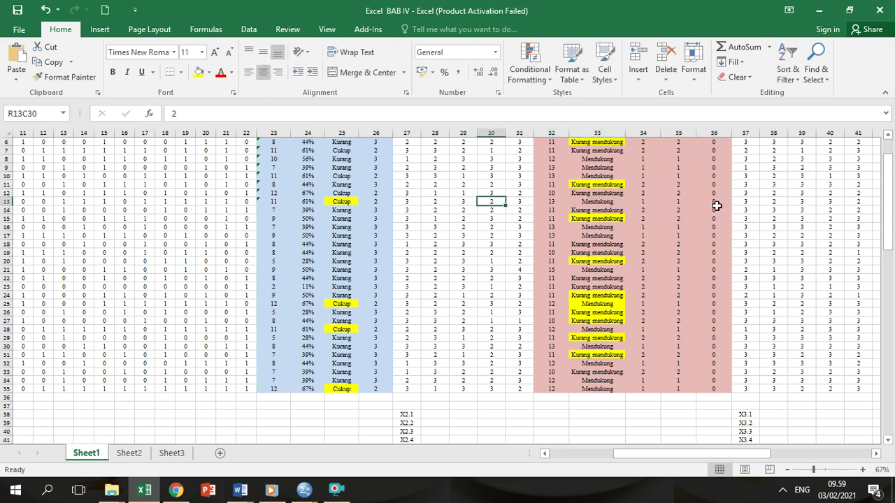
pyautogui.click(198, 72)
# Step: Delete the code difference column, column 36, from the perilaku (X2) section
pyautogui.click(685, 237)
pyautogui.press('Right')
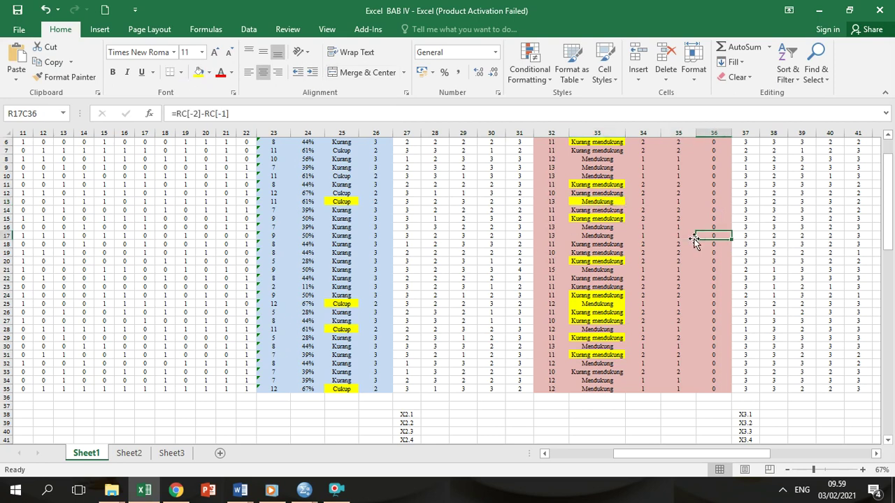
pyautogui.press('Up')
pyautogui.press('Up')
pyautogui.press('Up')
pyautogui.press('Up')
pyautogui.press('Up')
pyautogui.press('Up')
pyautogui.press('Up')
pyautogui.press('Up')
pyautogui.press('Up')
pyautogui.press('Up')
pyautogui.press('Up')
pyautogui.press('Up')
pyautogui.press('Up')
pyautogui.press('Up')
pyautogui.press('Up')
pyautogui.press('Up')
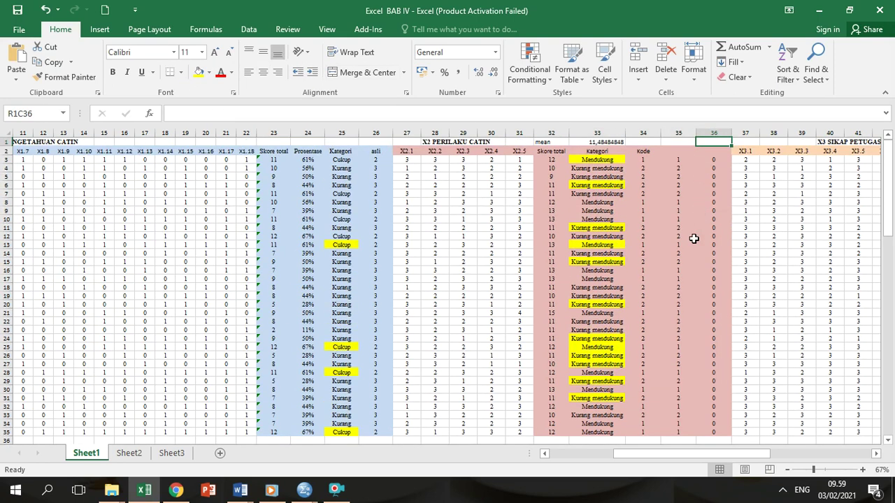
pyautogui.click(714, 133)
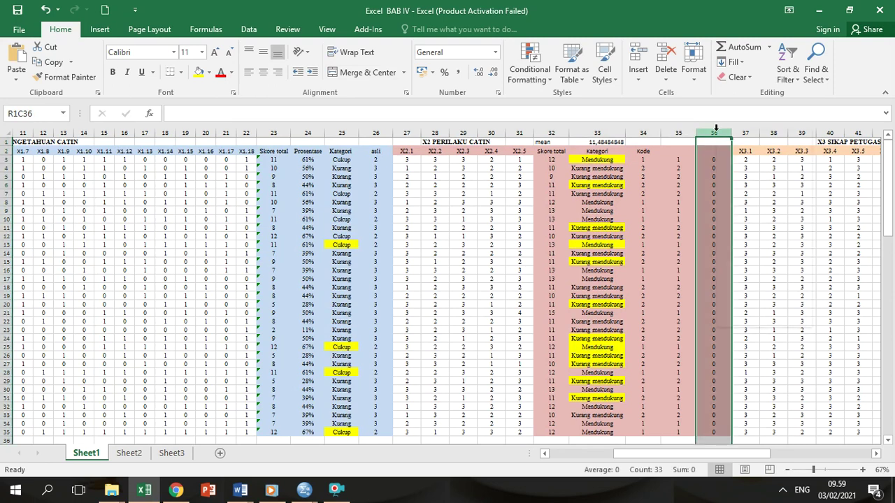
pyautogui.rightClick(715, 133)
pyautogui.click(736, 239)
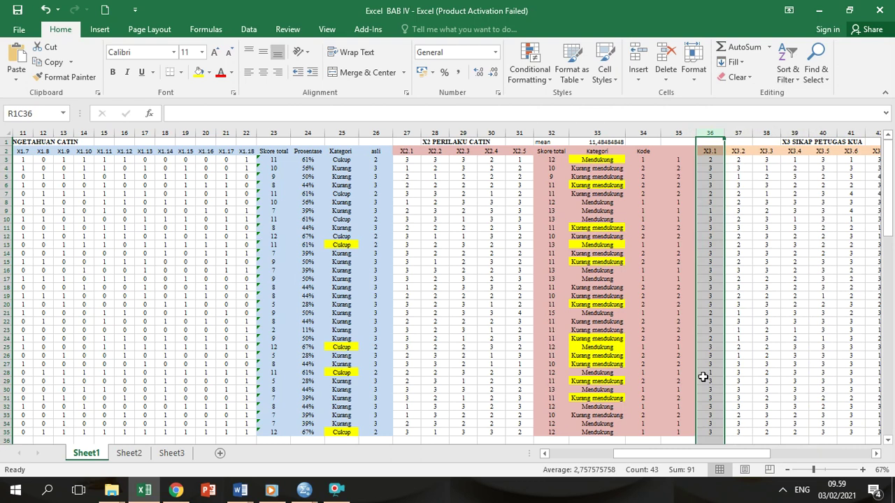
# Step: Insert an empty column between the X3 Kode column and the PEMBERIAN IMUNISASI column, and select its header cell in row 2
pyautogui.click(774, 453)
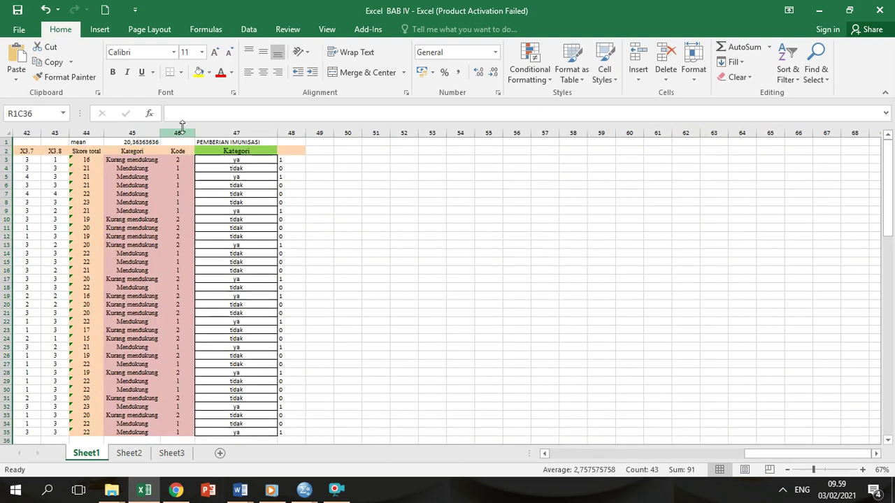
pyautogui.click(214, 133)
pyautogui.rightClick(214, 133)
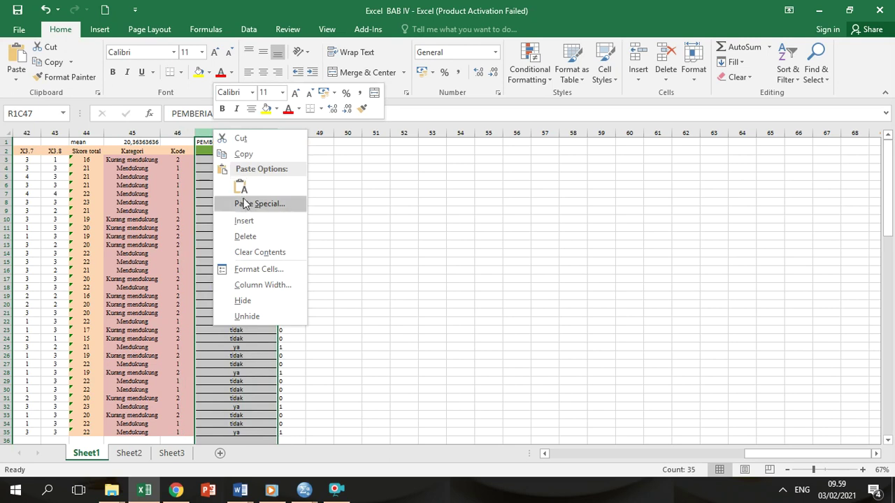
pyautogui.click(244, 221)
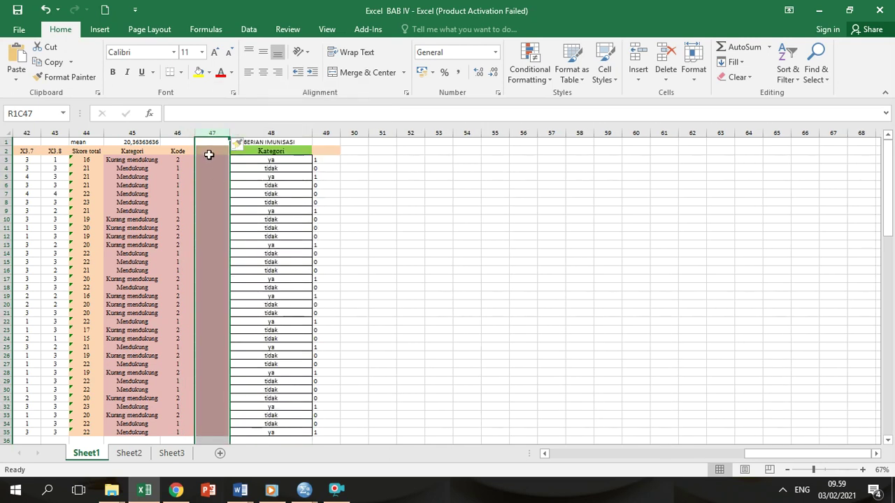
pyautogui.click(208, 151)
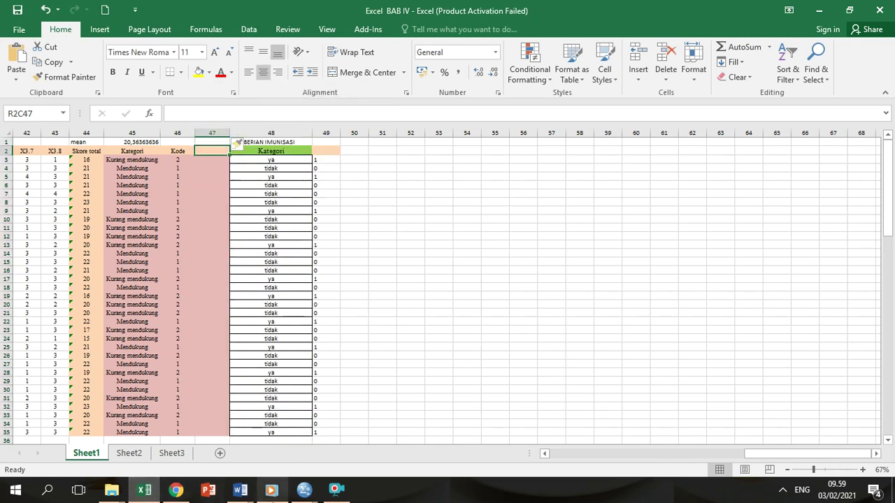
pyautogui.click(335, 492)
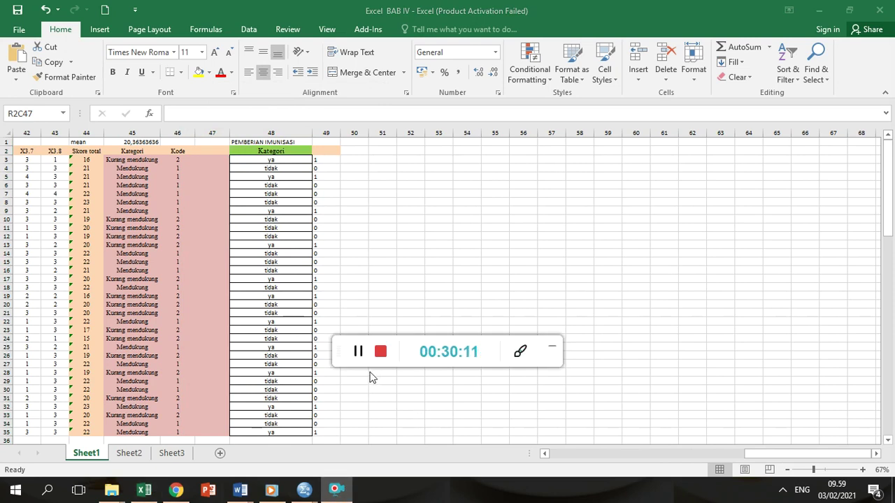